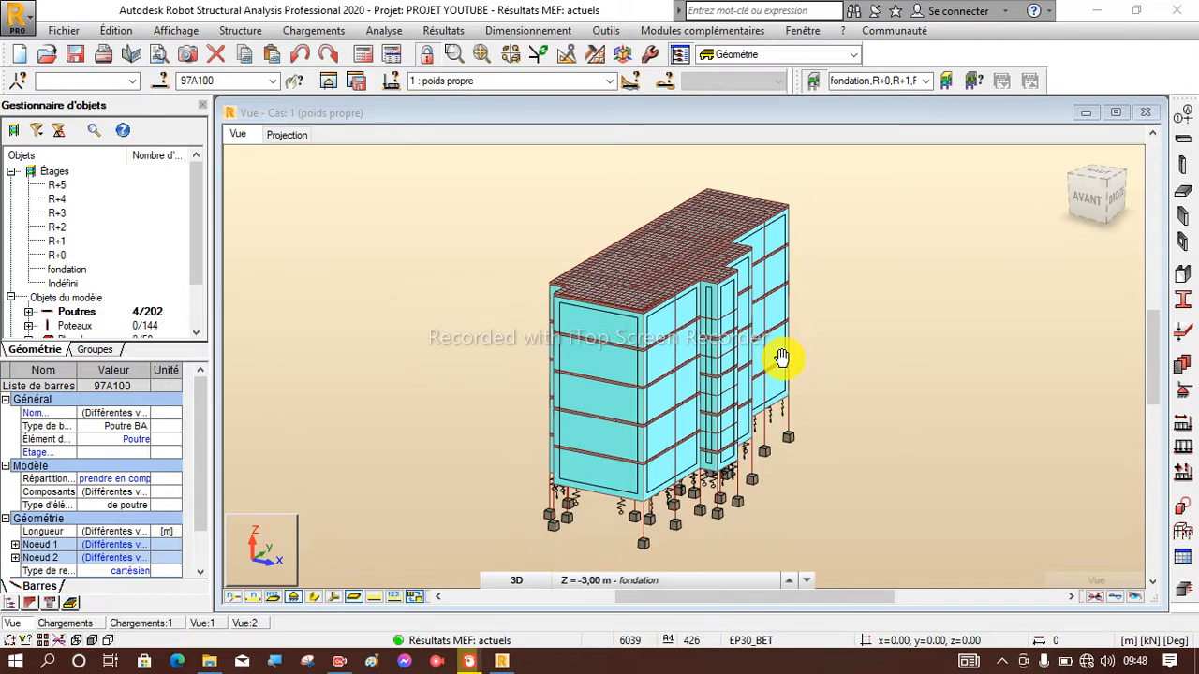
Examine the multi-storey building model in 3D, from the roof down to the foundation supports.
scroll(668, 419, up, 6)
scroll(668, 420, down, 5)
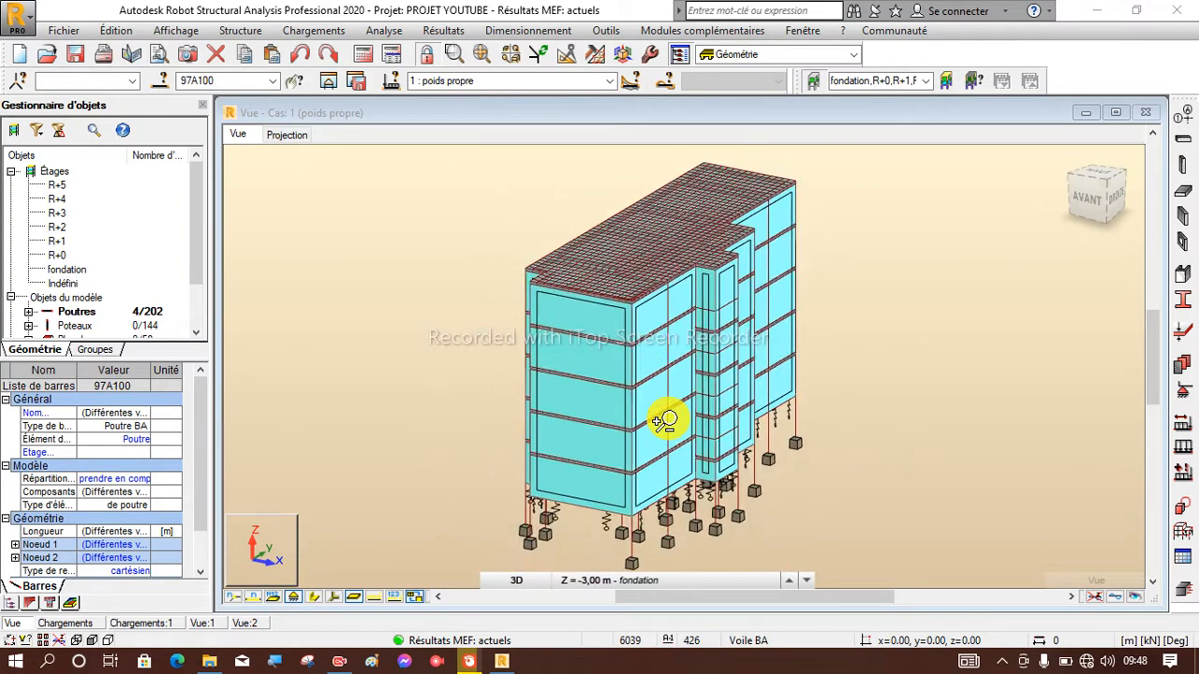
scroll(665, 421, down, 2)
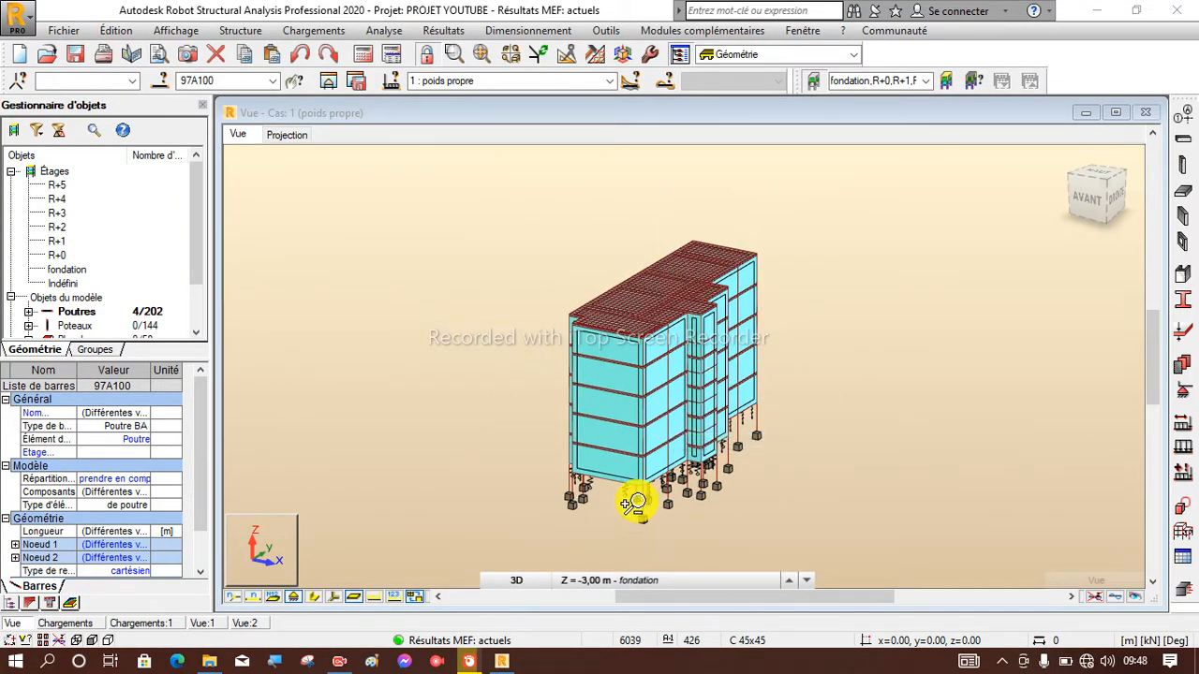
scroll(634, 500, up, 8)
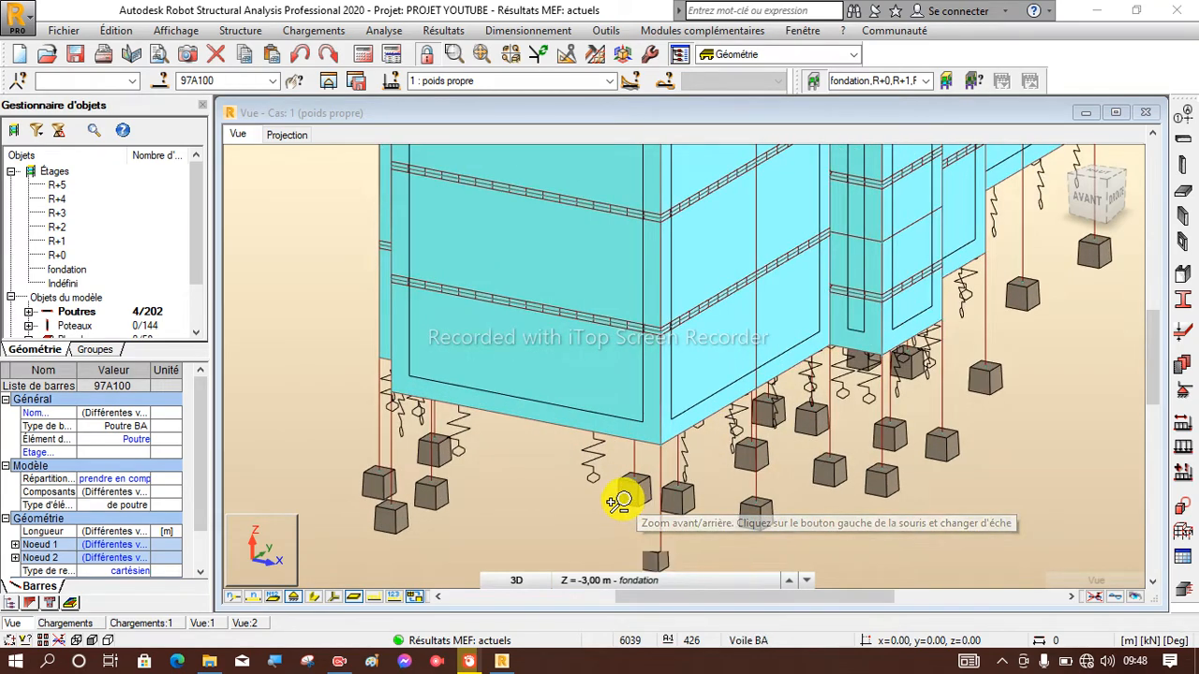
scroll(634, 503, down, 8)
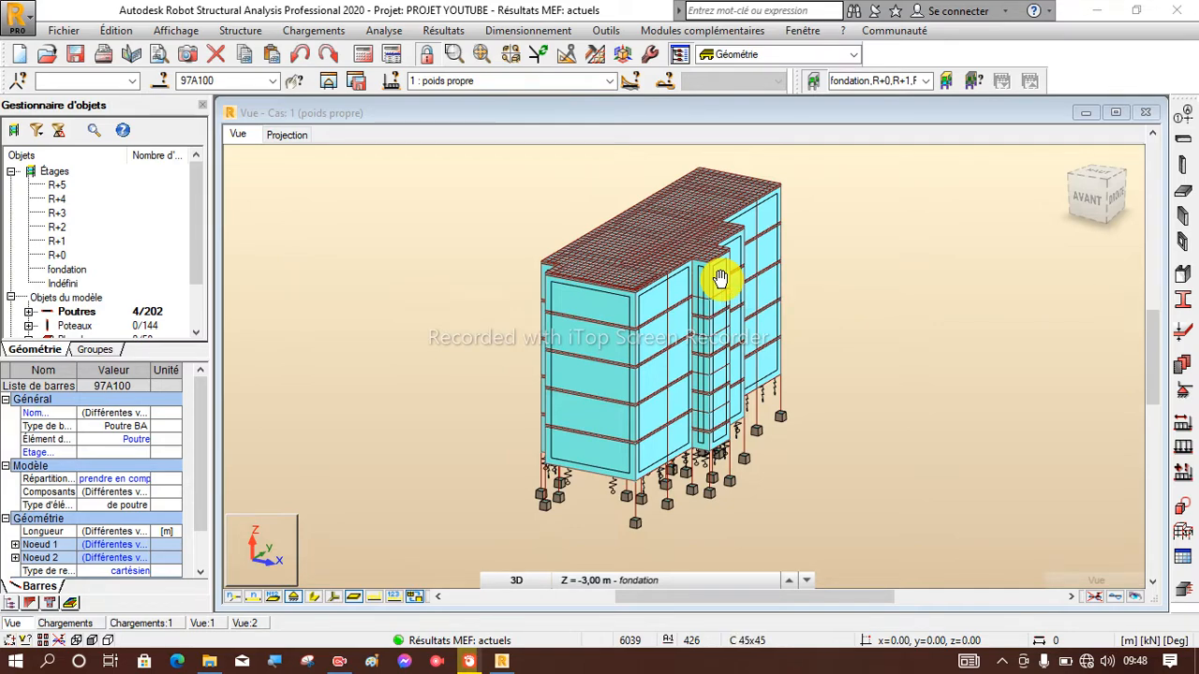
scroll(703, 260, down, 1)
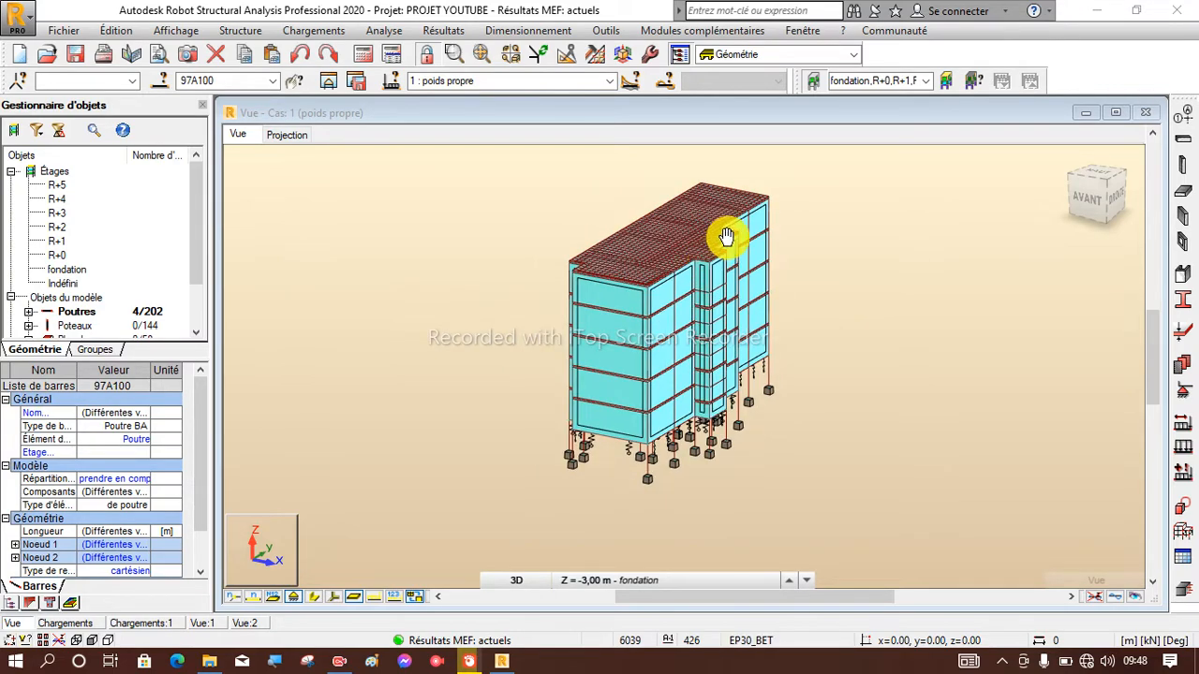
scroll(702, 249, up, 1)
scroll(683, 268, down, 2)
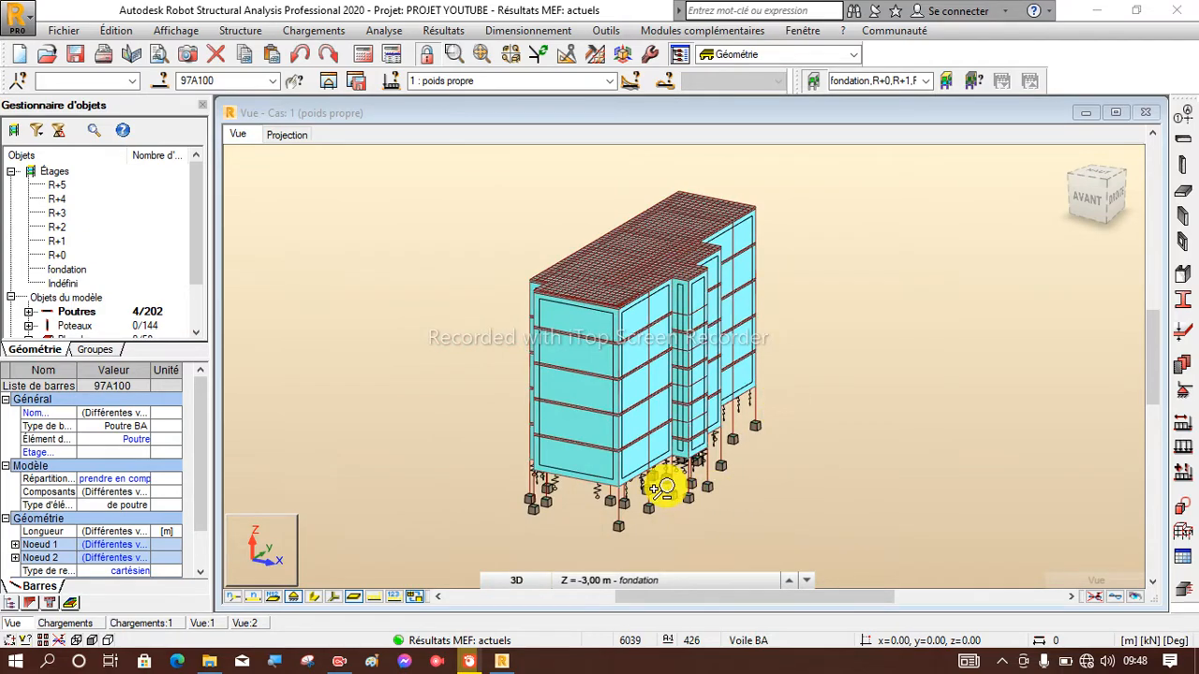
scroll(662, 488, up, 1)
scroll(703, 343, down, 1)
scroll(553, 440, down, 1)
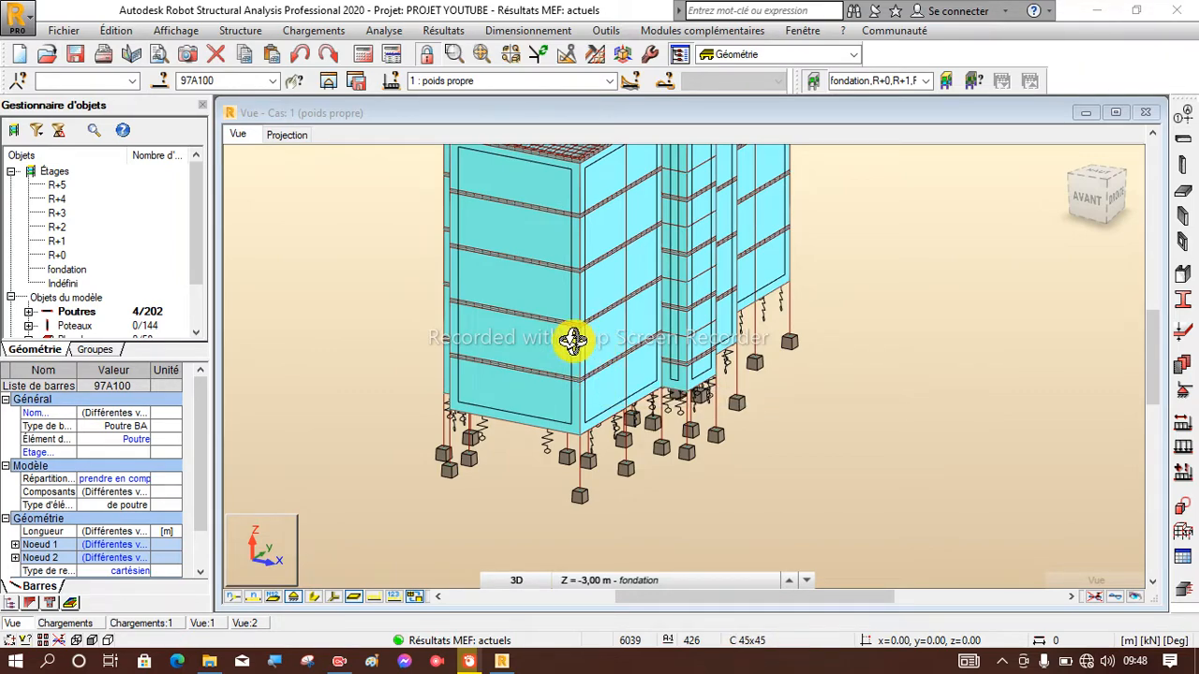
scroll(420, 484, down, 3)
scroll(453, 354, up, 3)
scroll(509, 286, down, 2)
Switch to selection mode and select all beams (Poutres) and all columns (Poteaux) of the model.
right_click(360, 321)
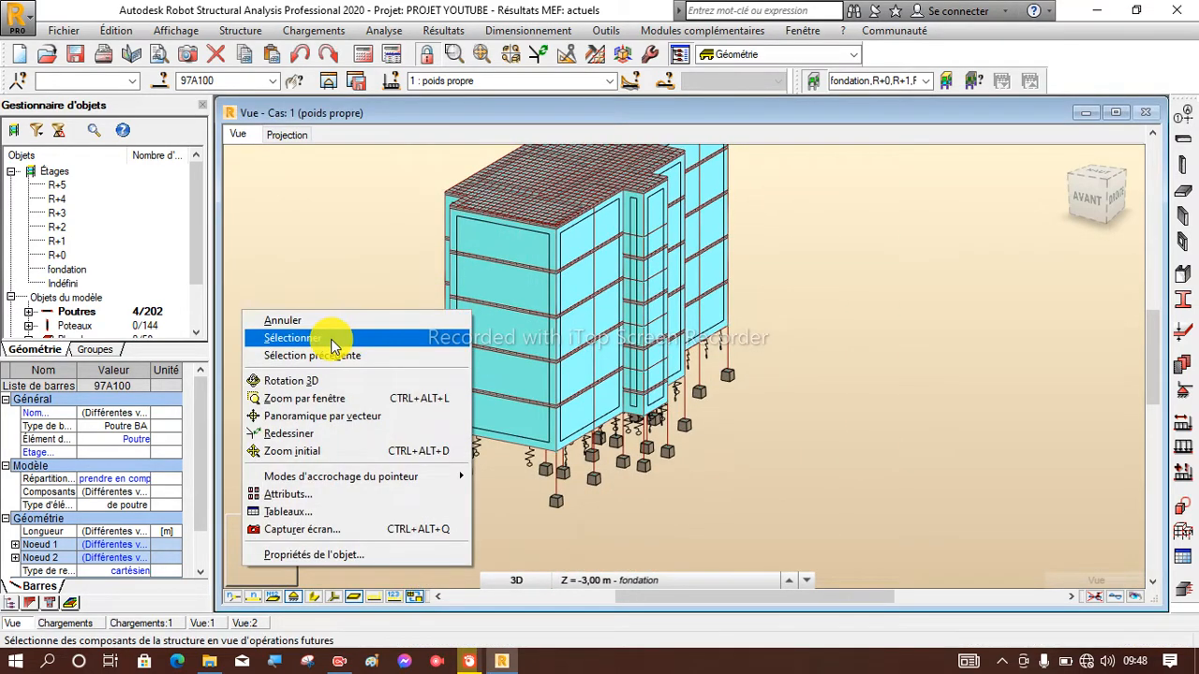
click(324, 339)
scroll(442, 330, down, 2)
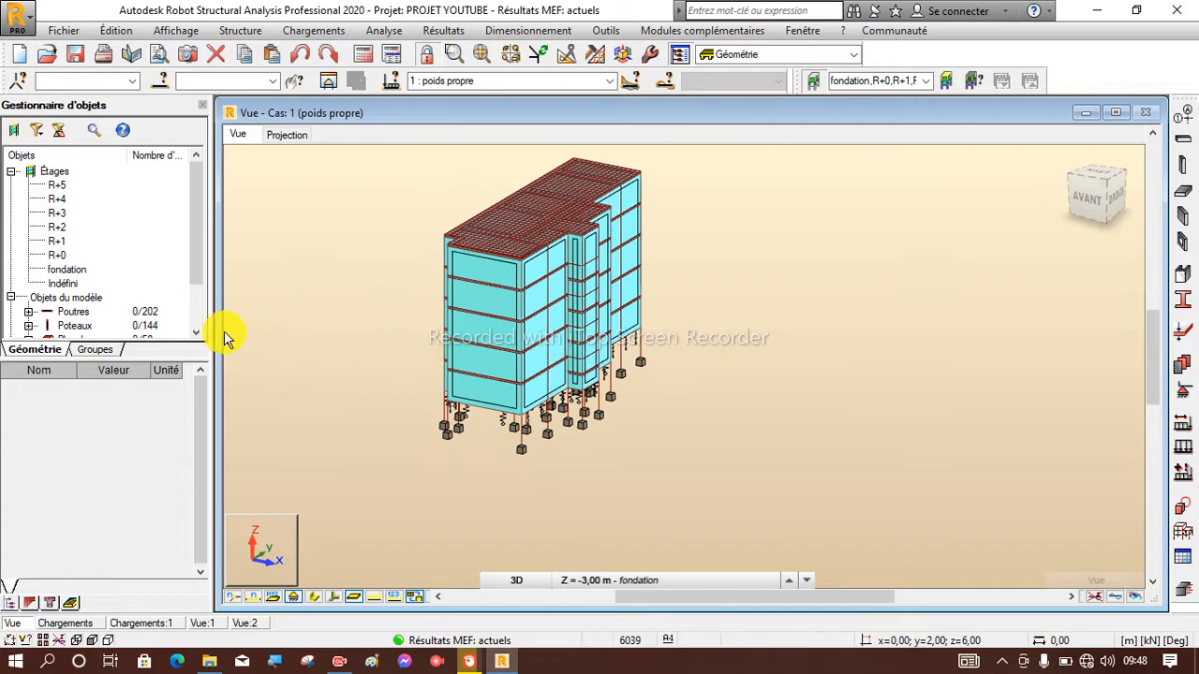
scroll(169, 312, down, 2)
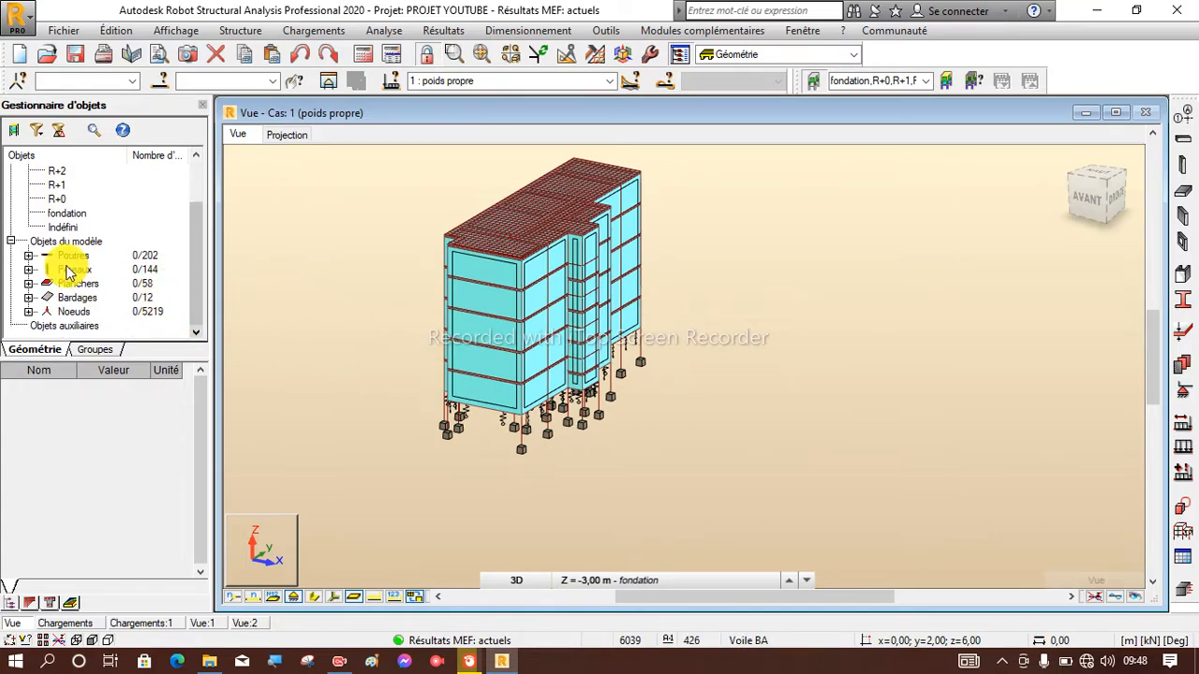
right_click(80, 261)
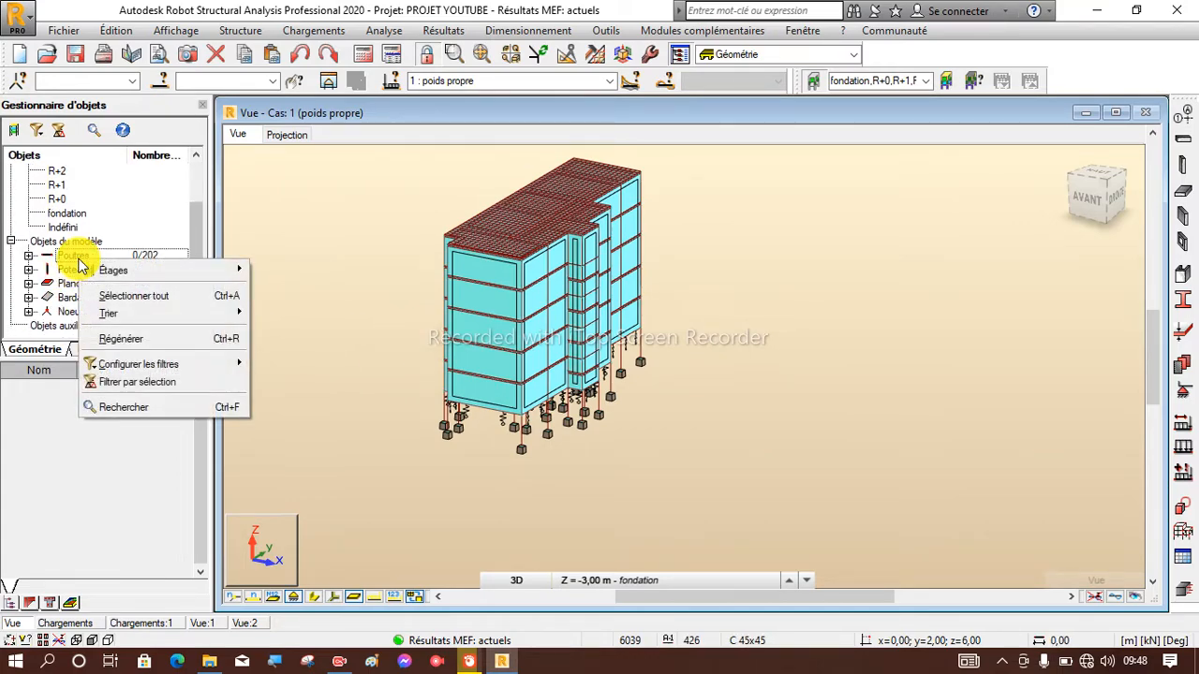
click(131, 296)
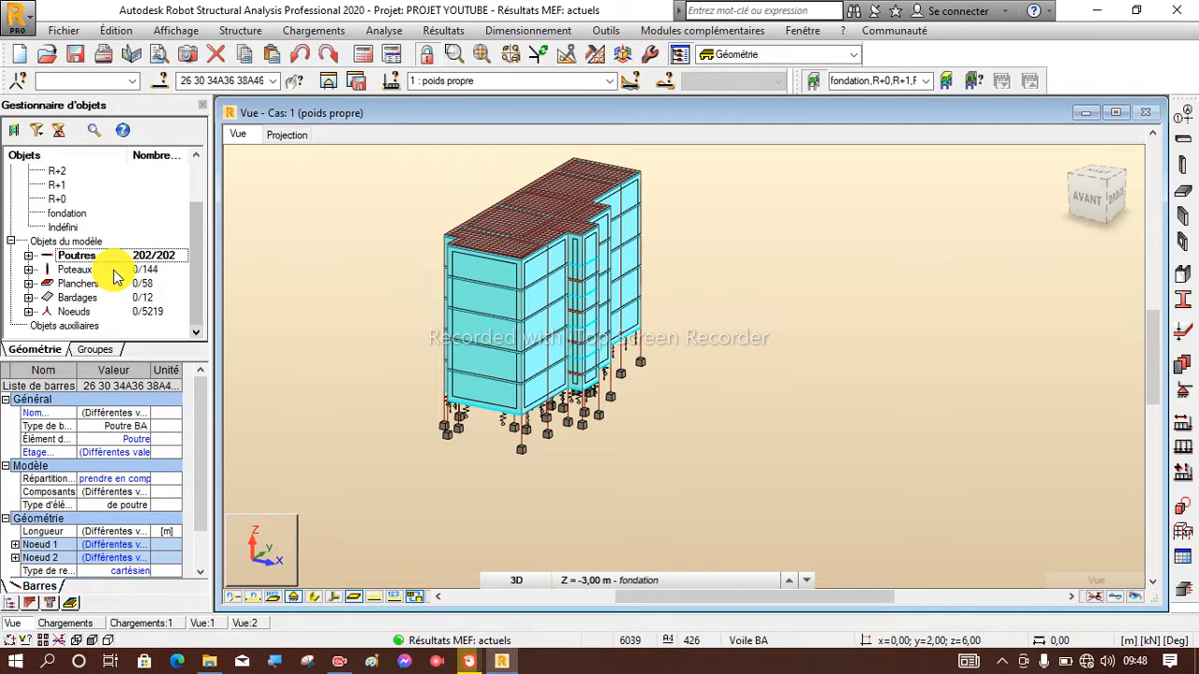
right_click(113, 269)
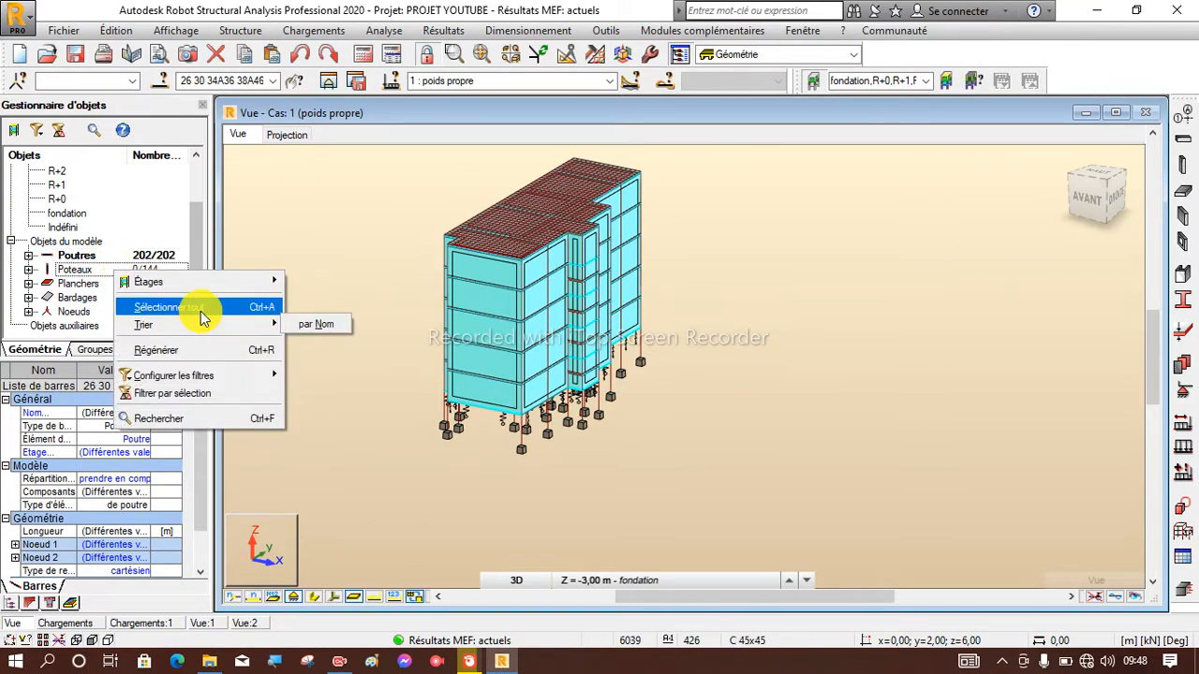
click(198, 308)
Add all floors (Planchers) and all nodes (Noeuds) to the current selection.
right_click(86, 285)
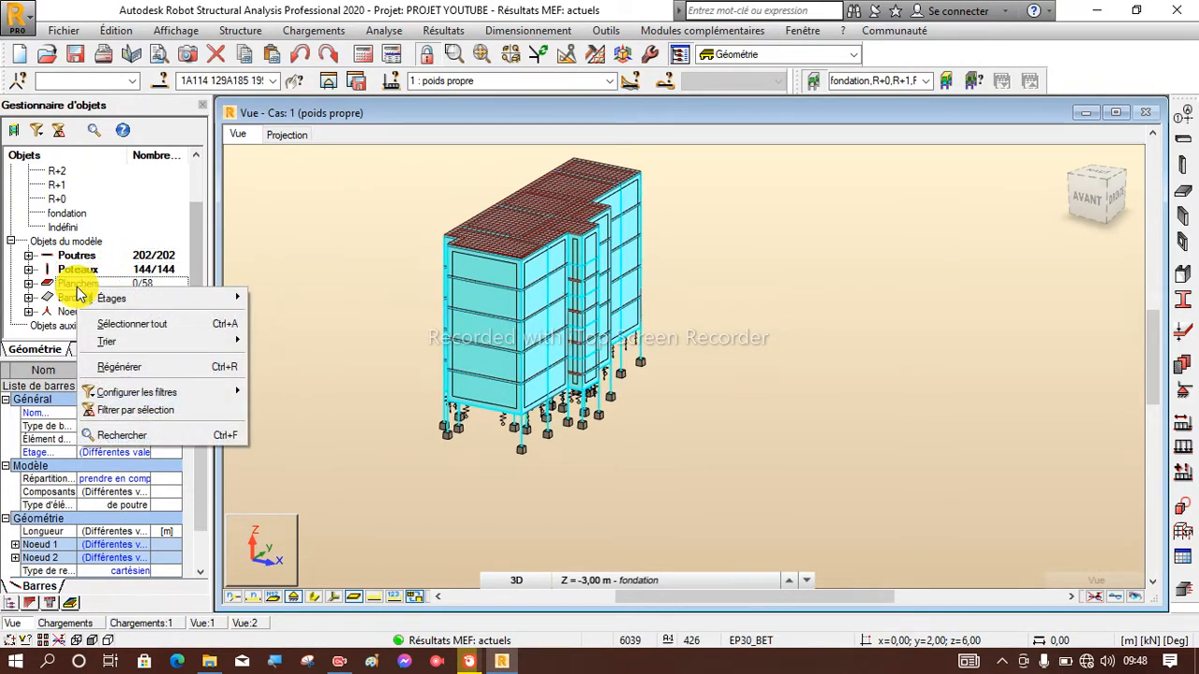
click(117, 321)
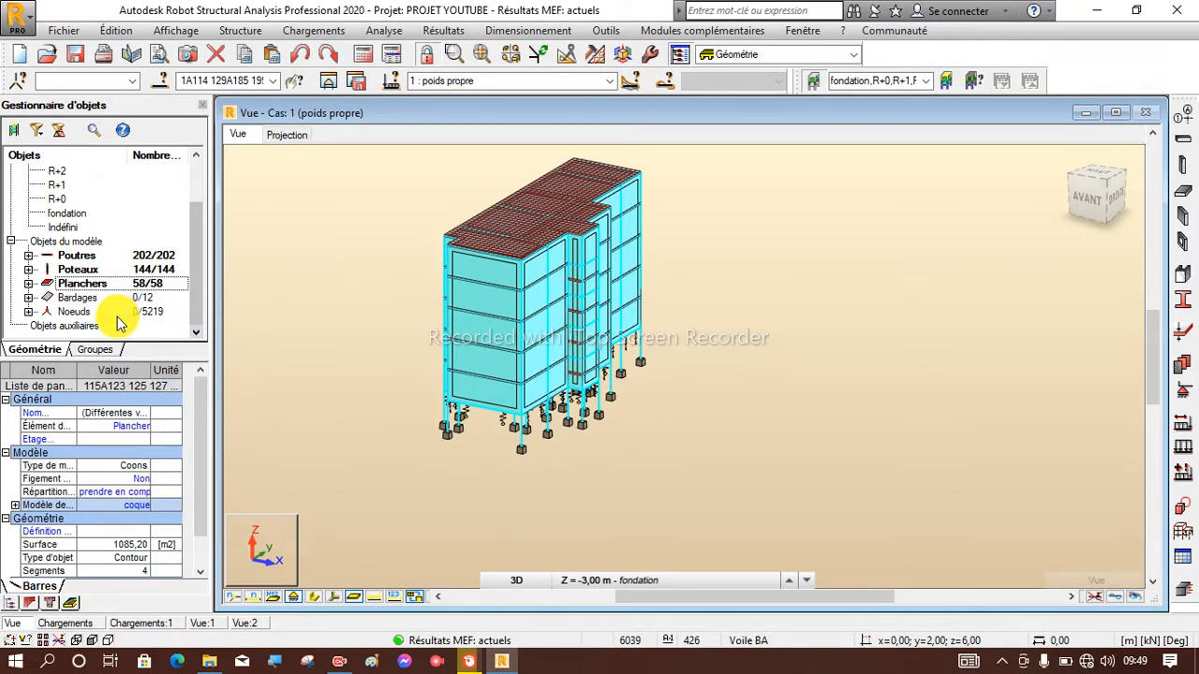
right_click(124, 315)
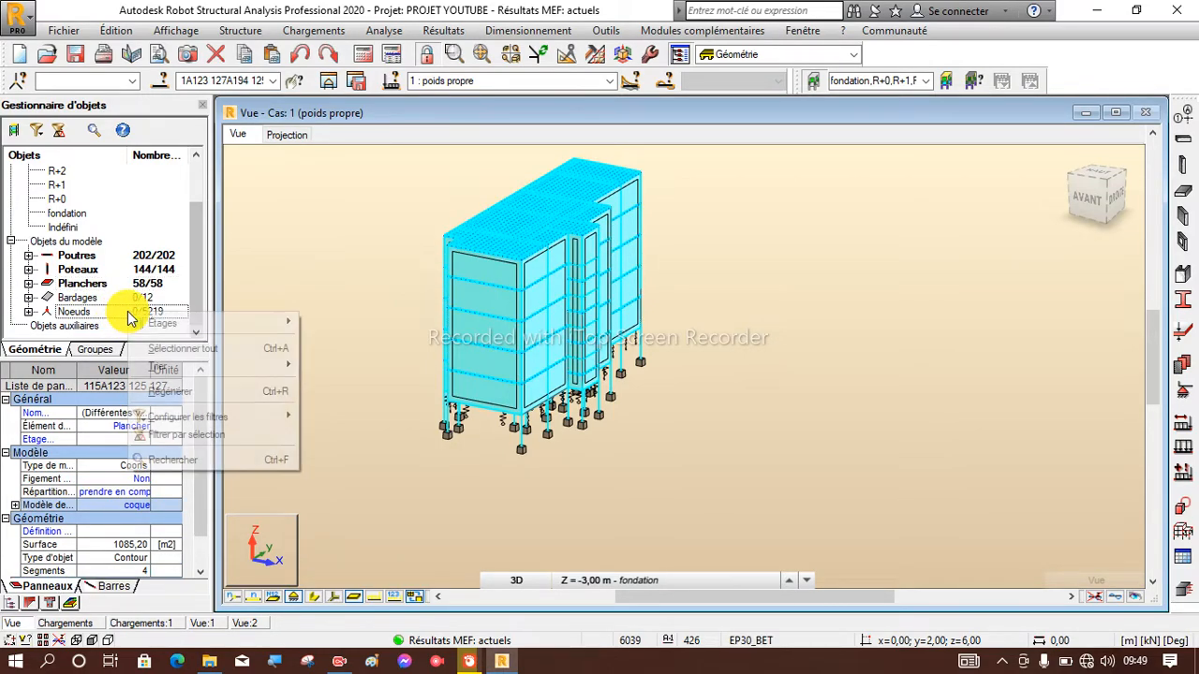
click(161, 351)
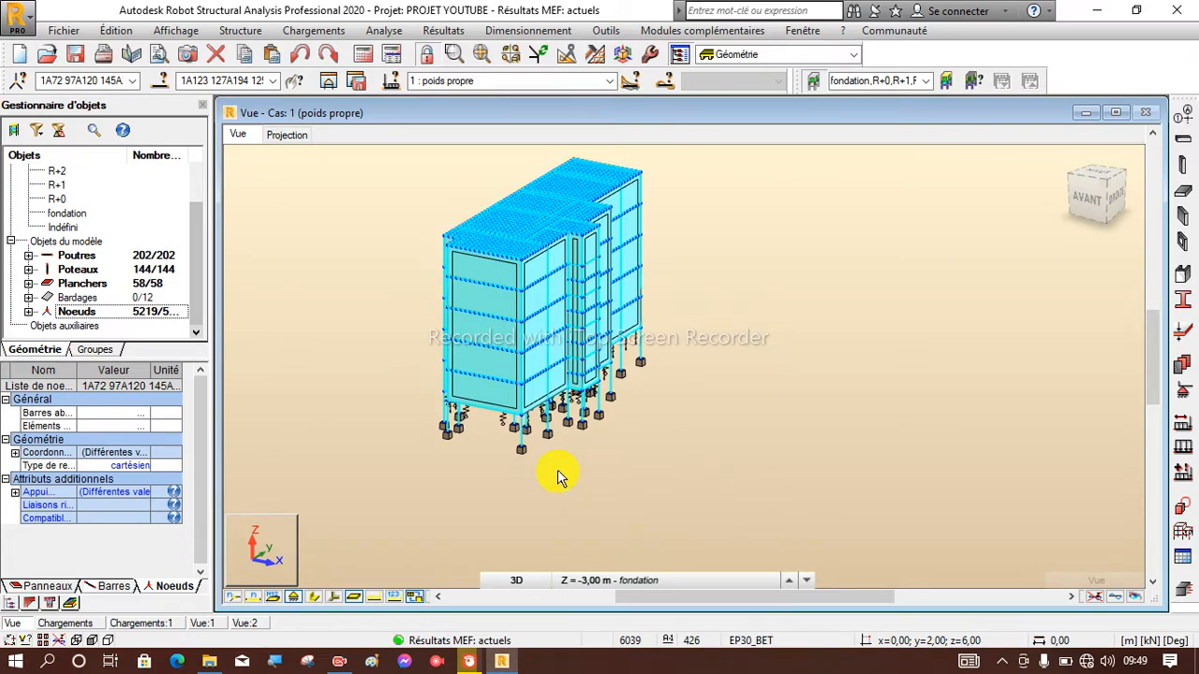
Inspect the supports at the column bases and beneath the walls at foundation level up close.
scroll(470, 426, up, 4)
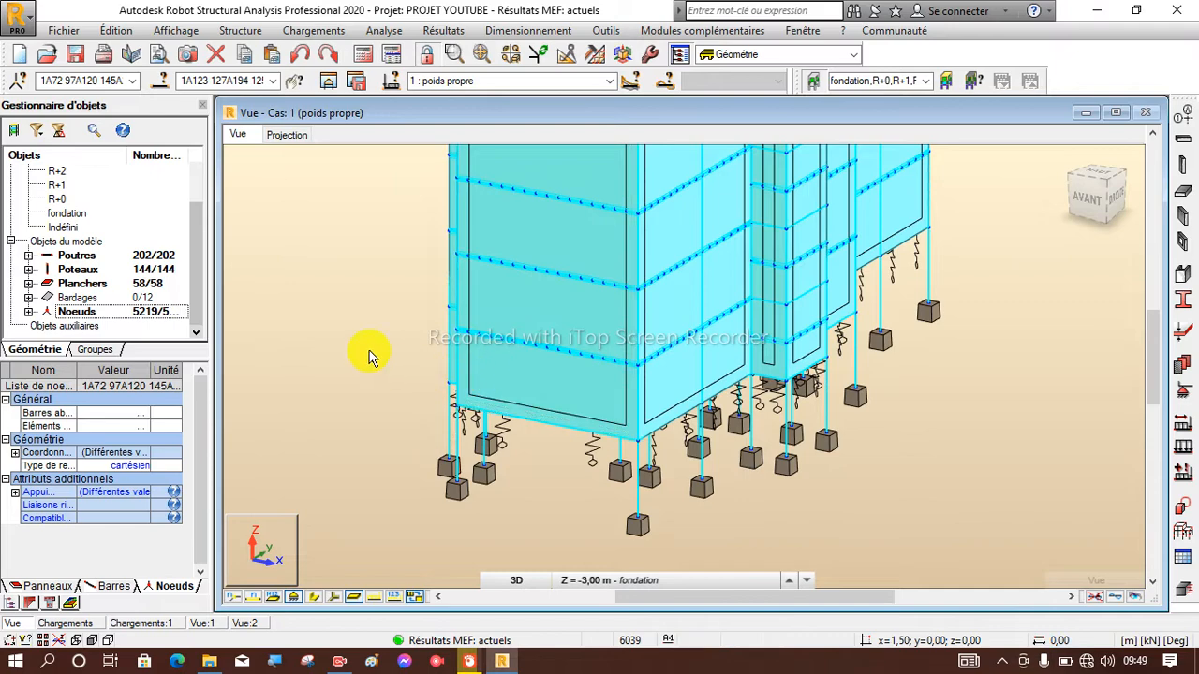
scroll(369, 354, down, 2)
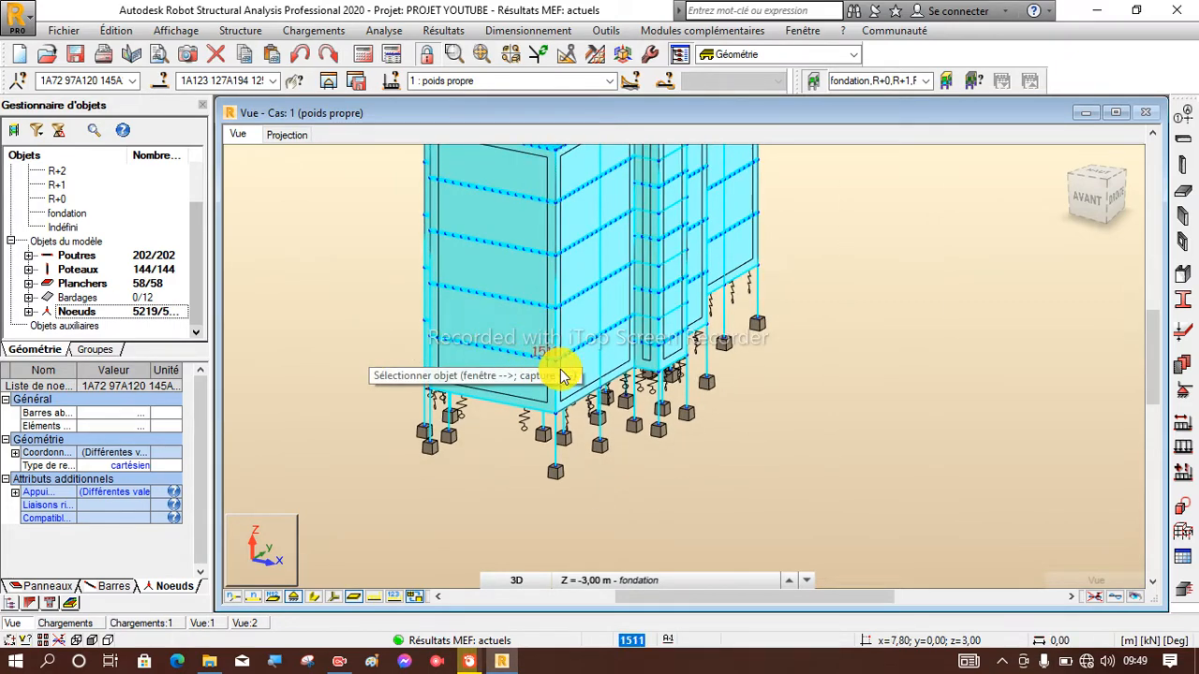
scroll(555, 427, down, 2)
scroll(575, 429, up, 1)
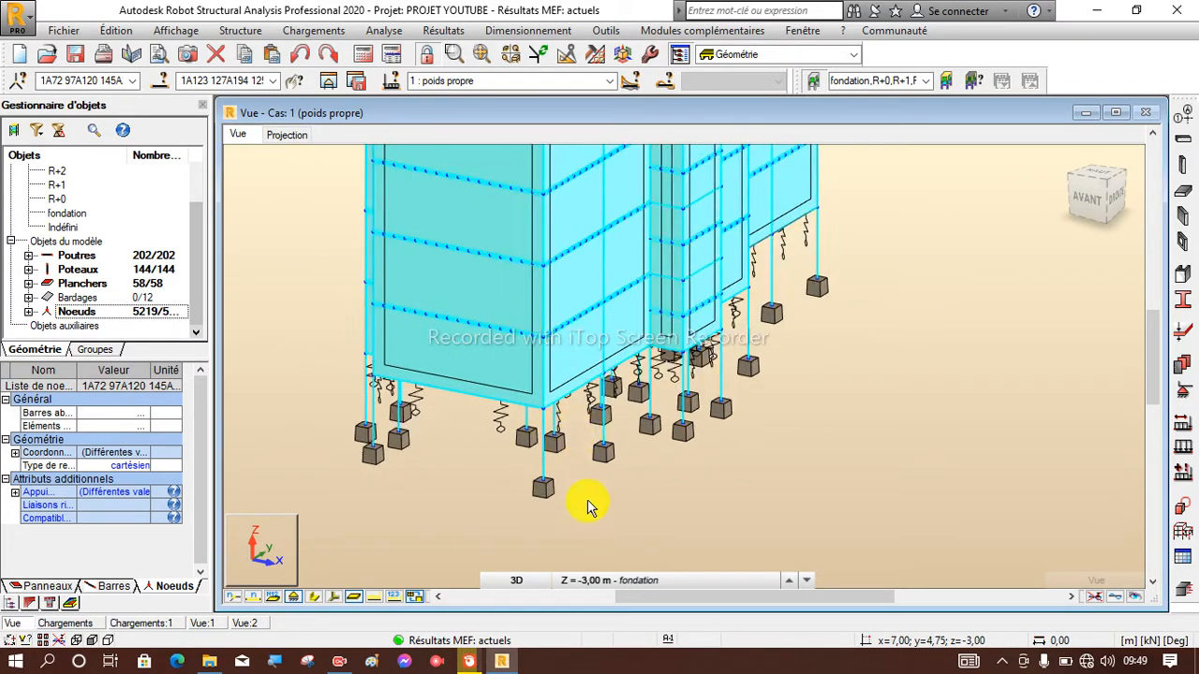
scroll(567, 487, up, 2)
scroll(590, 482, down, 3)
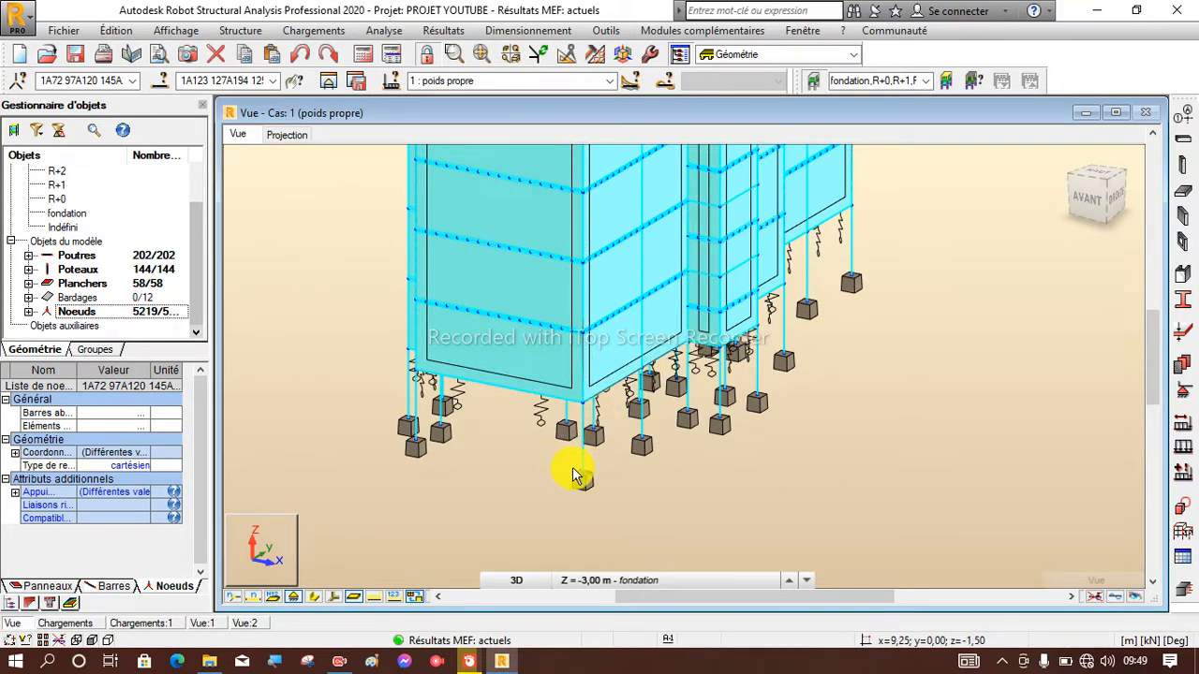
scroll(570, 468, up, 3)
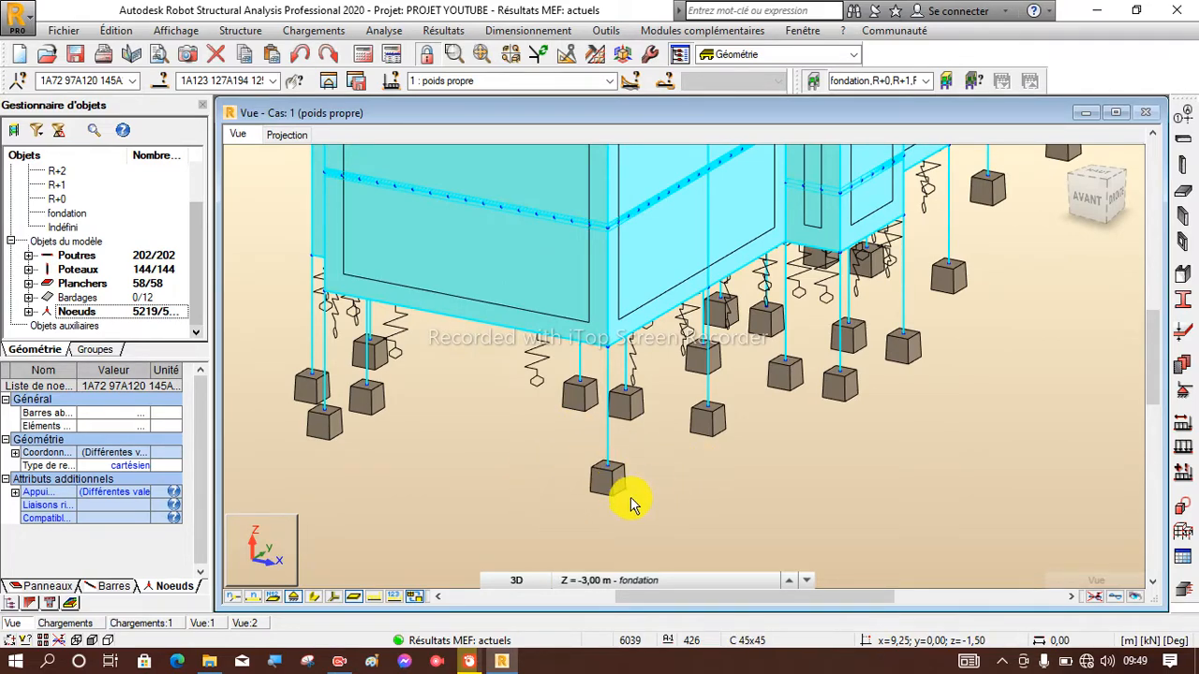
scroll(544, 428, up, 2)
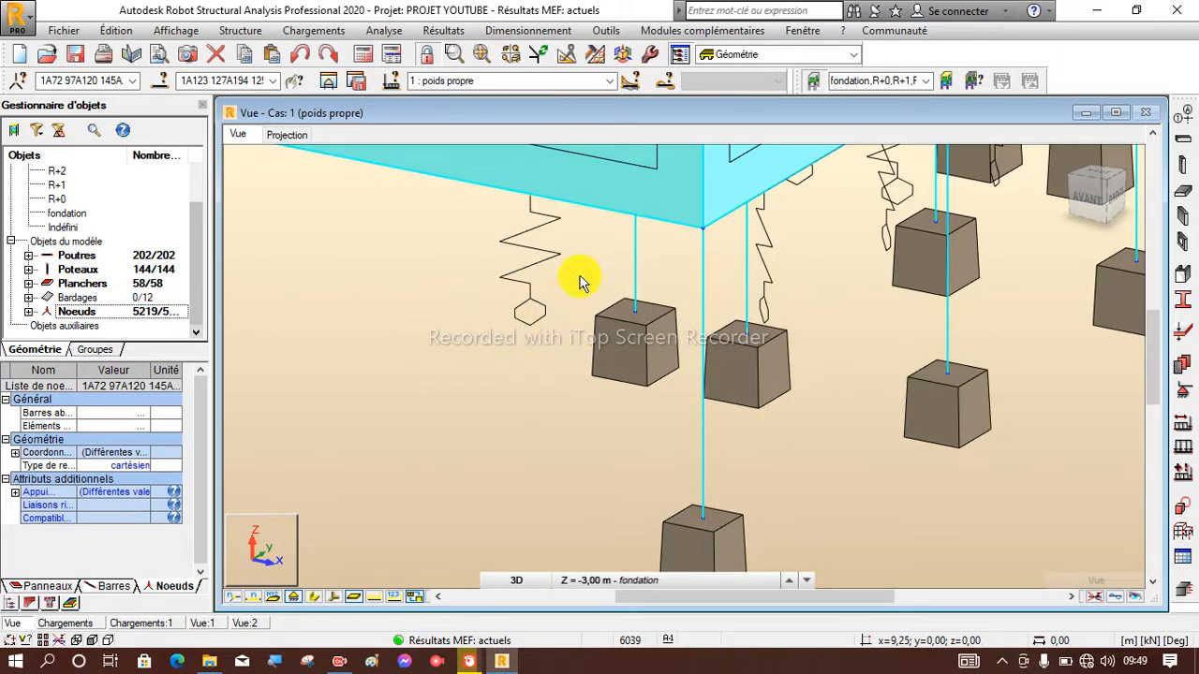
scroll(600, 325, down, 2)
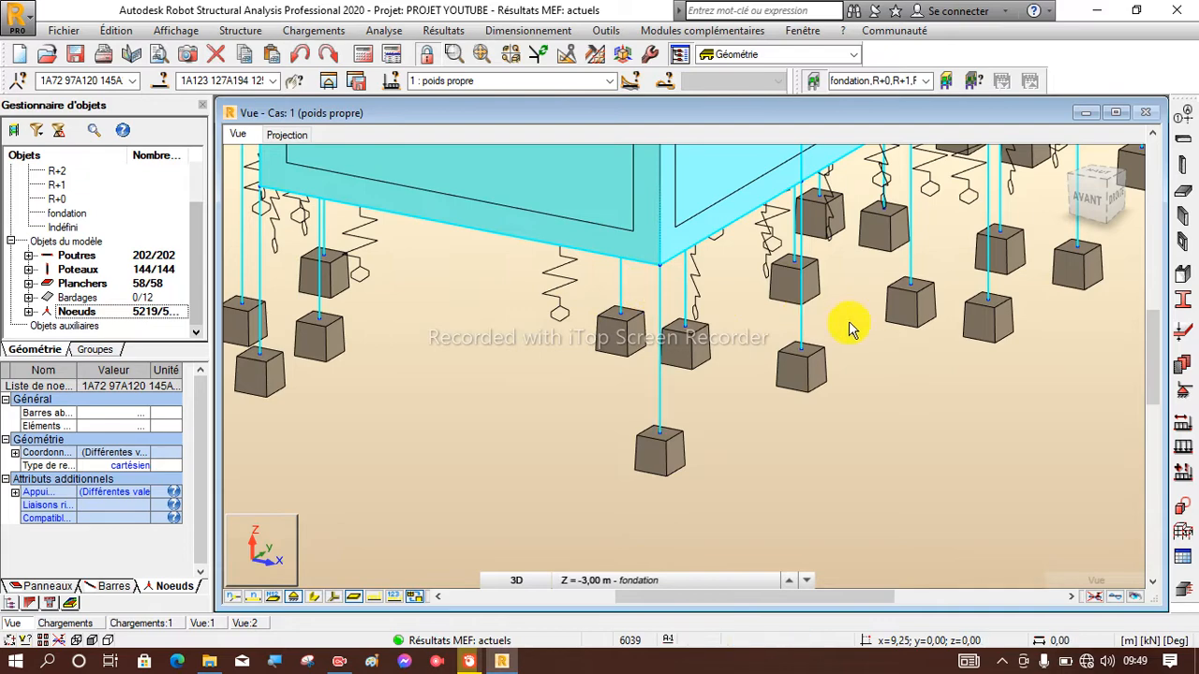
scroll(562, 362, down, 2)
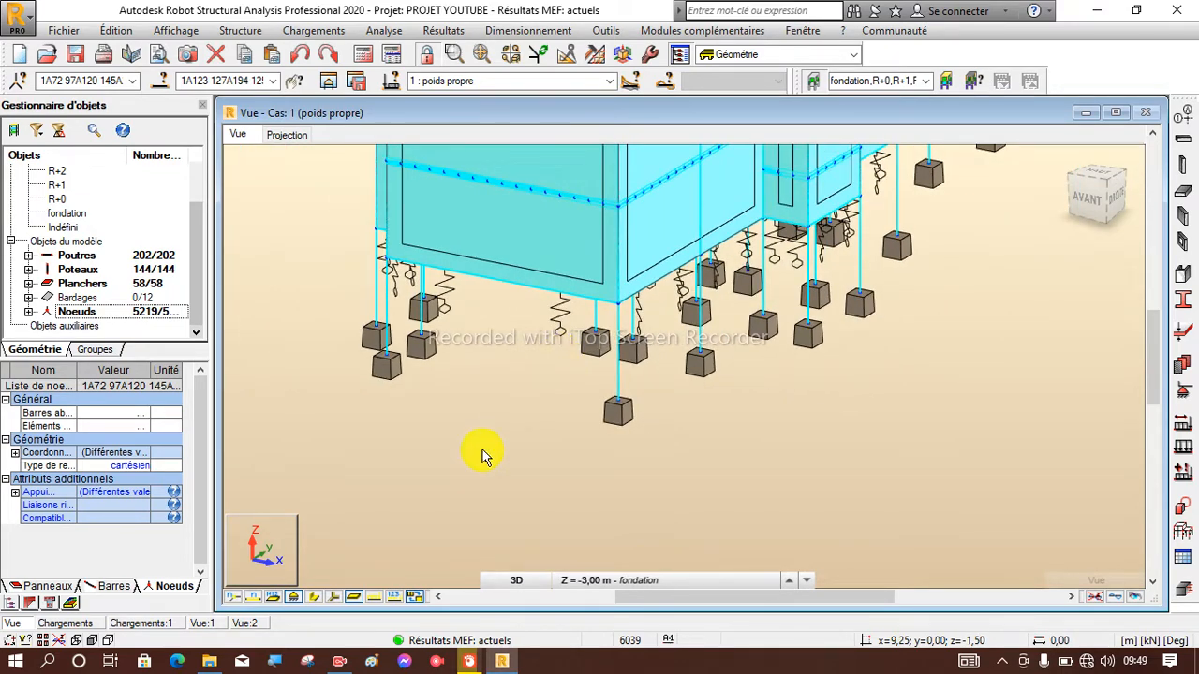
scroll(482, 455, down, 1)
scroll(428, 379, up, 2)
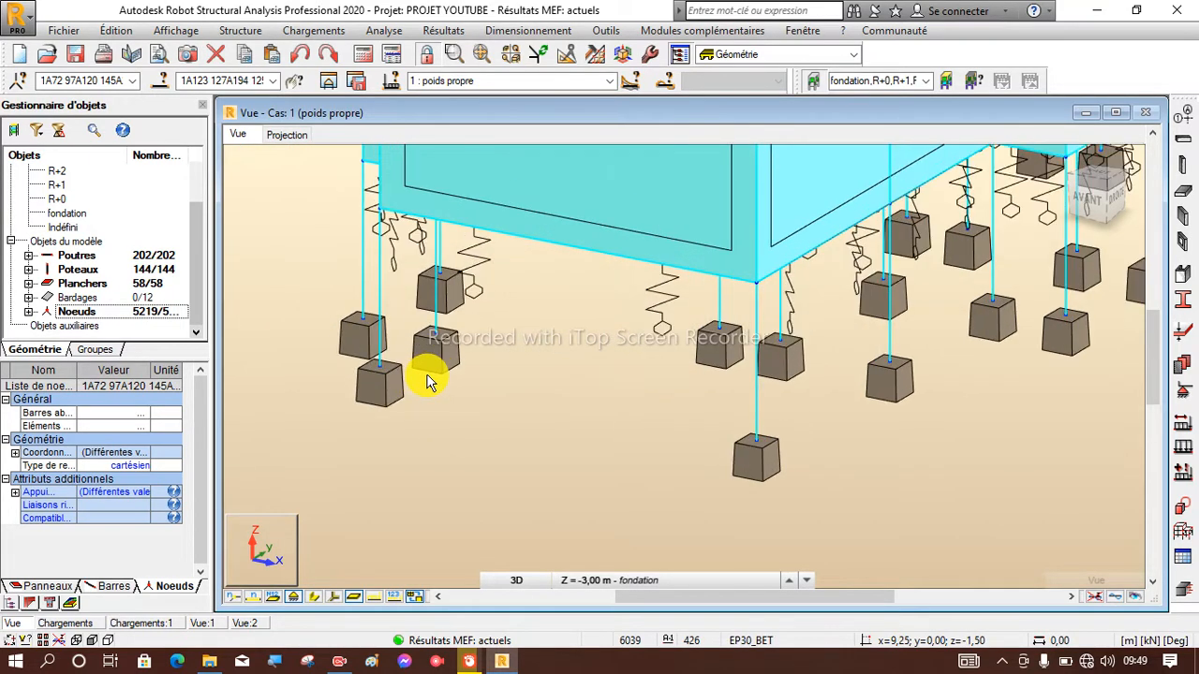
scroll(428, 380, down, 2)
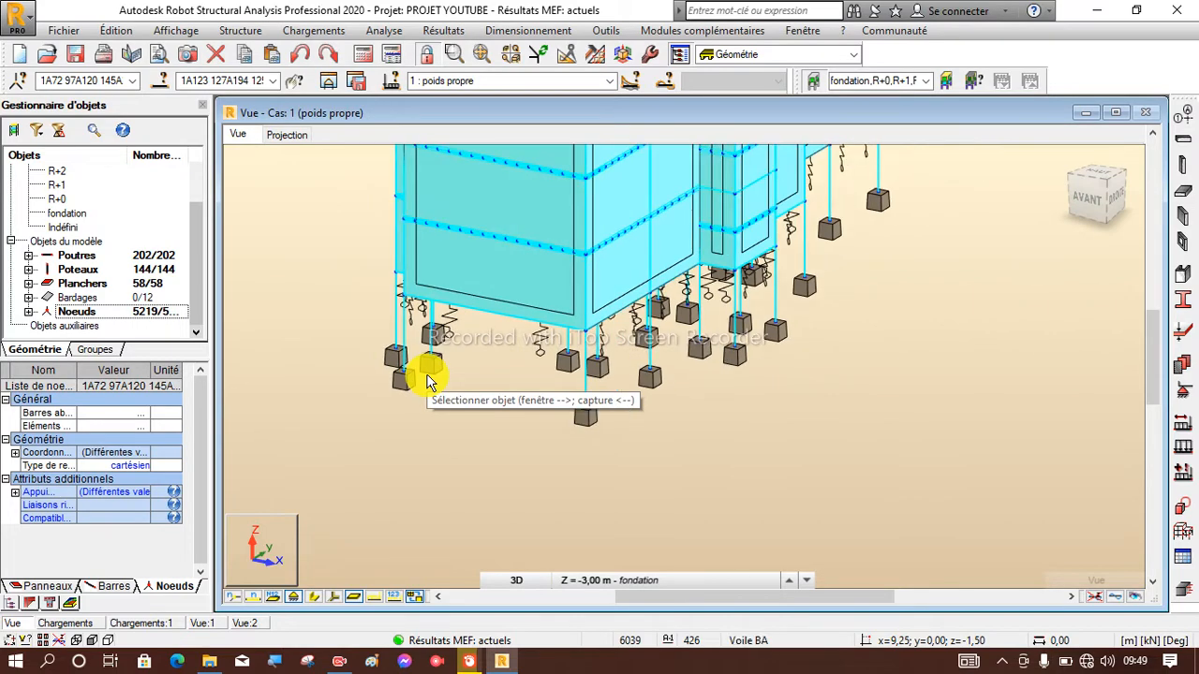
scroll(428, 379, up, 1)
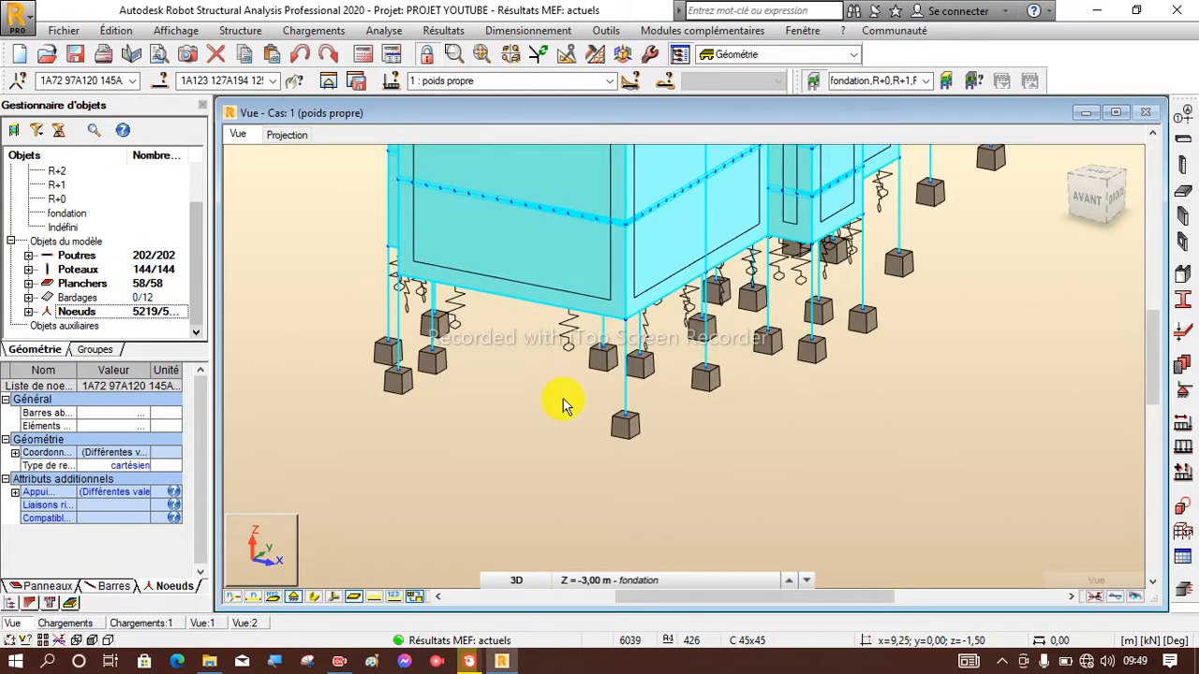
scroll(613, 424, up, 2)
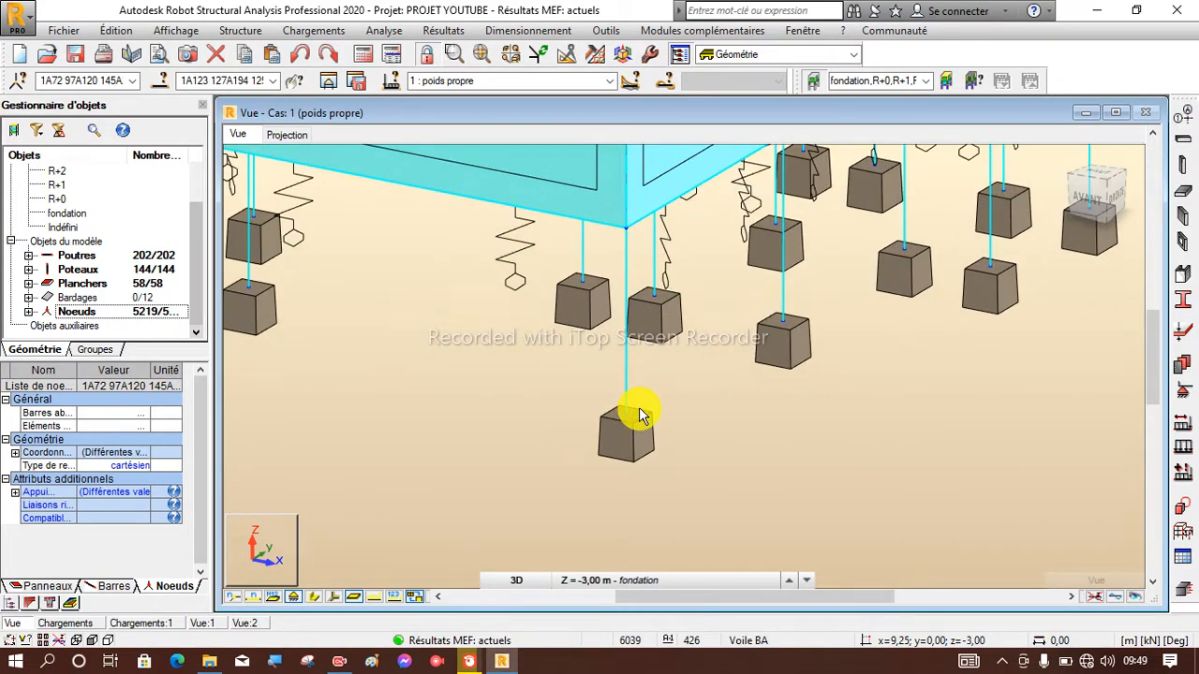
scroll(497, 444, down, 3)
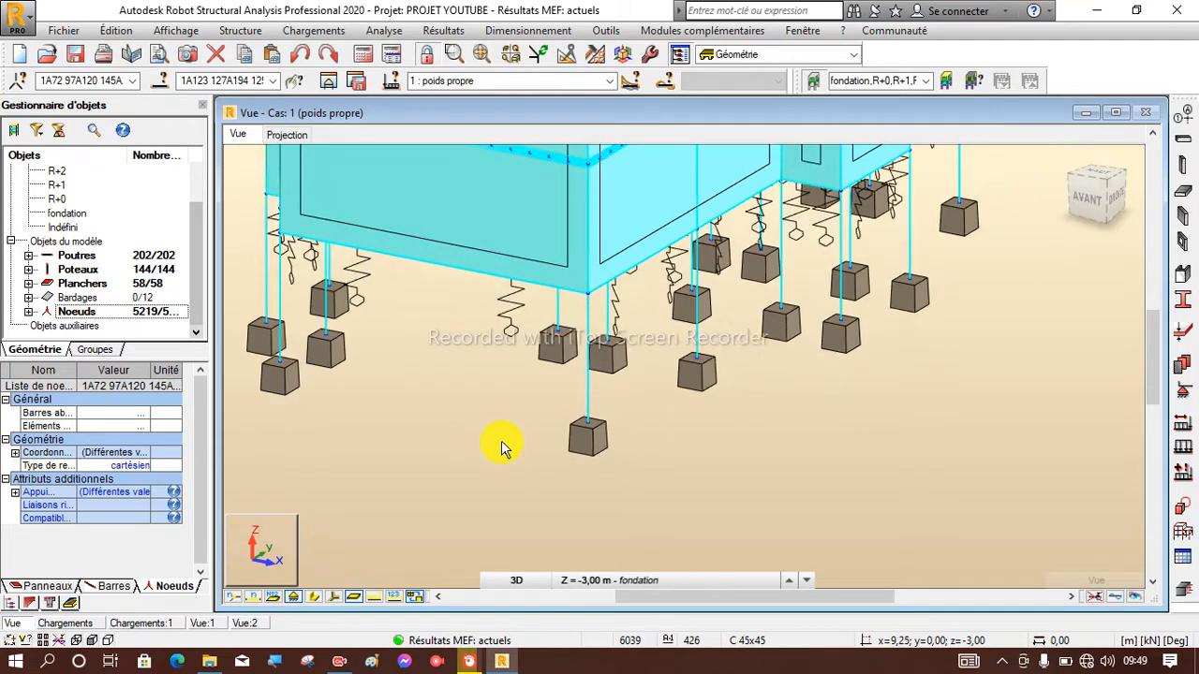
scroll(502, 448, down, 1)
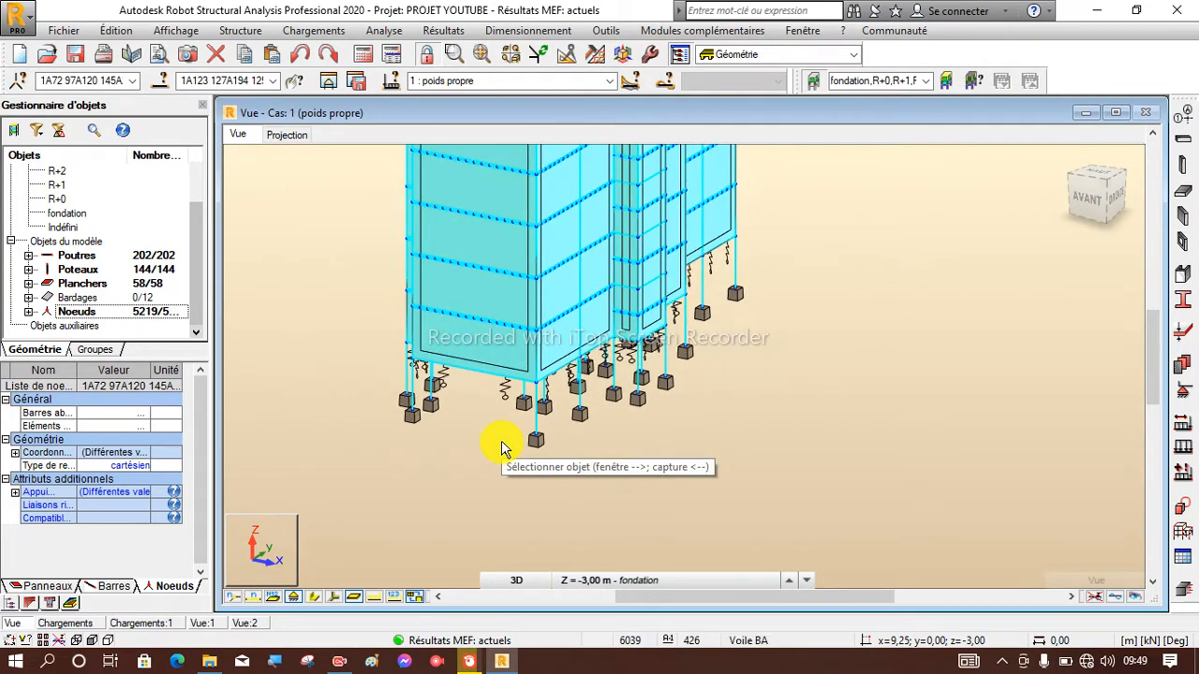
scroll(553, 442, up, 2)
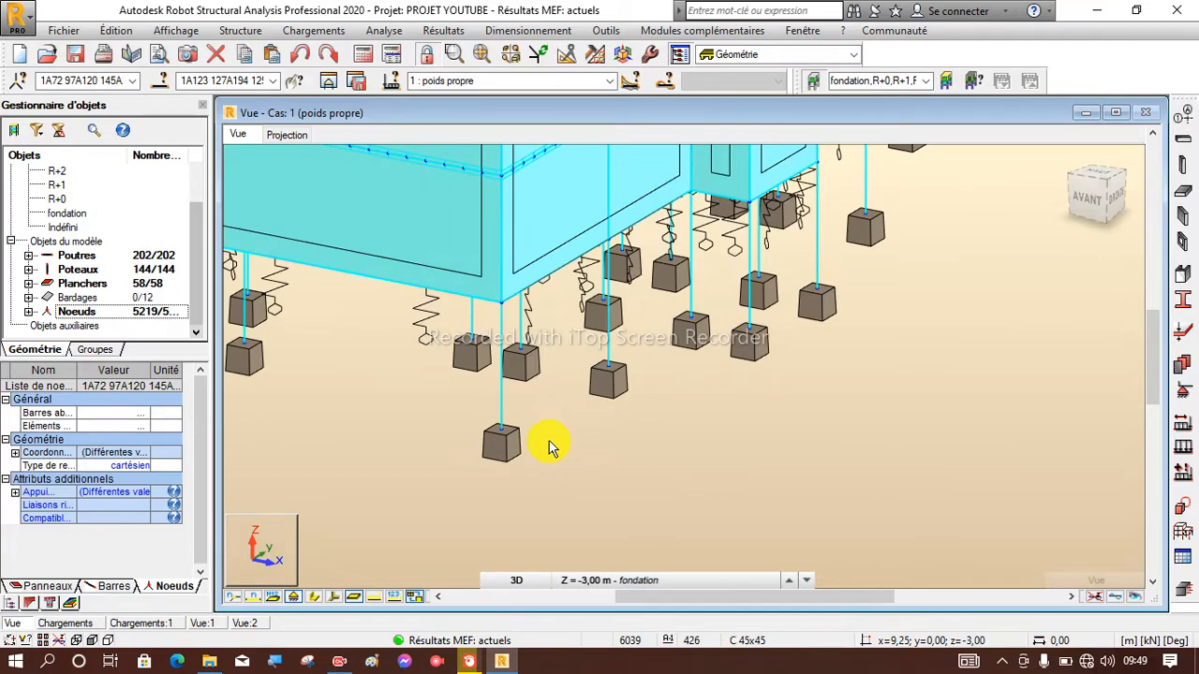
scroll(551, 448, up, 3)
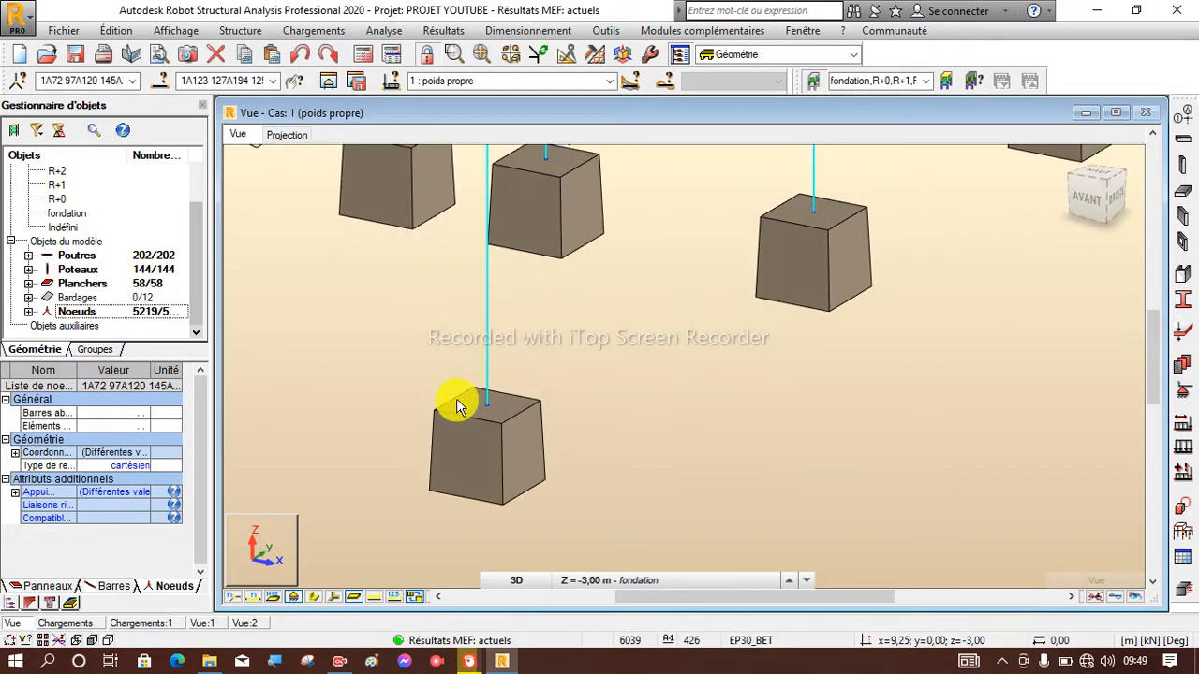
scroll(468, 403, down, 2)
scroll(433, 448, down, 1)
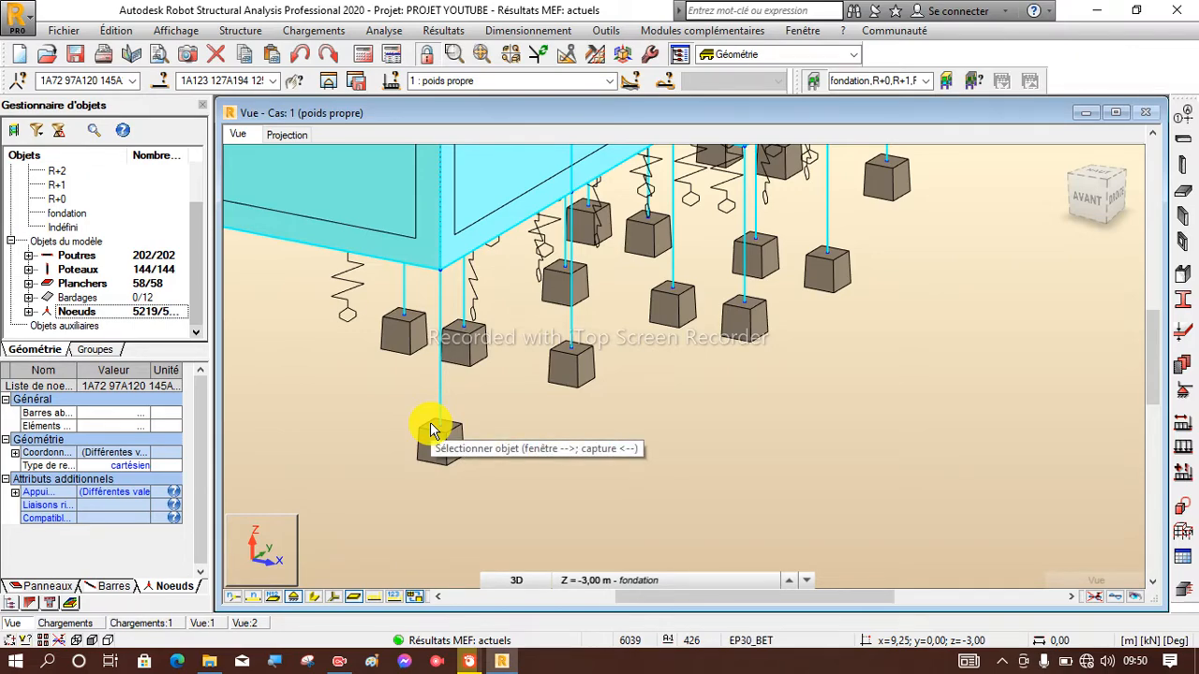
scroll(442, 424, up, 2)
scroll(443, 423, up, 1)
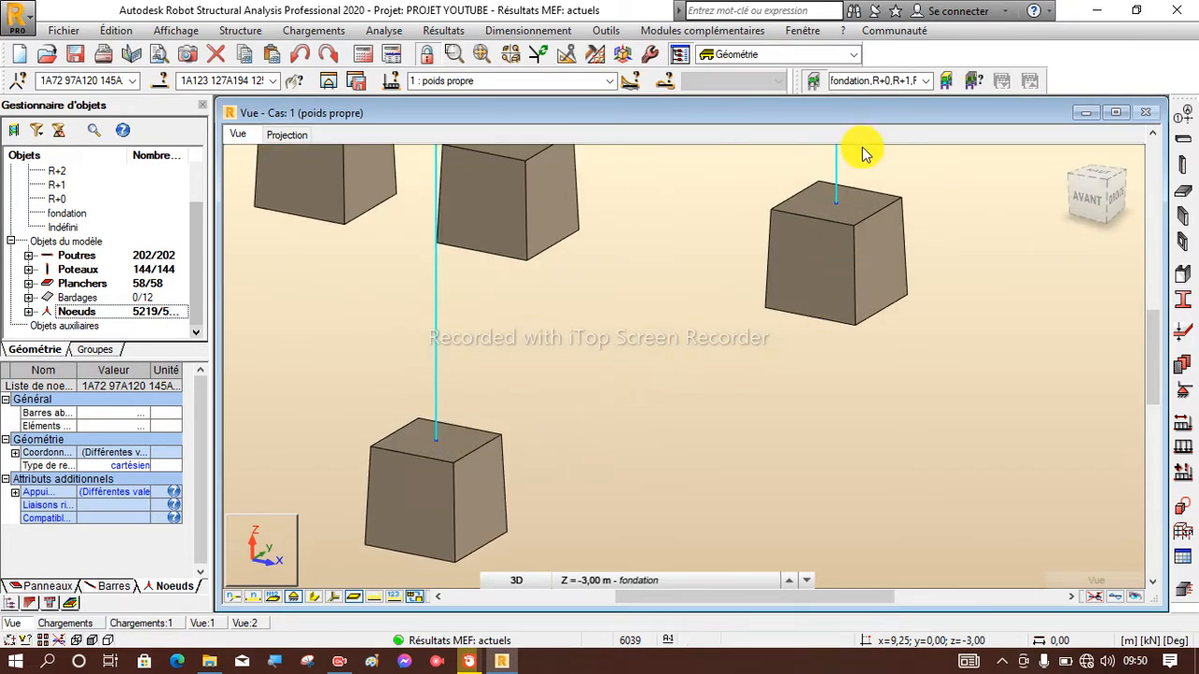
Examine the supports at the base of the front corner column and the neighbouring columns.
scroll(382, 435, down, 2)
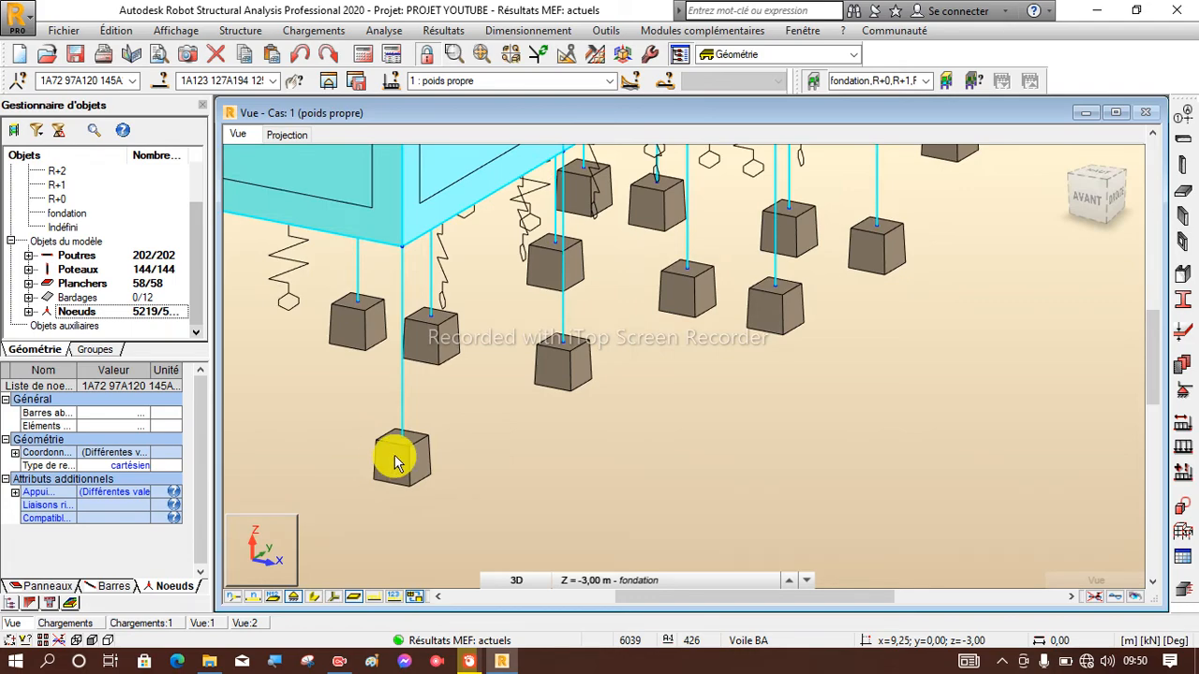
scroll(403, 447, up, 2)
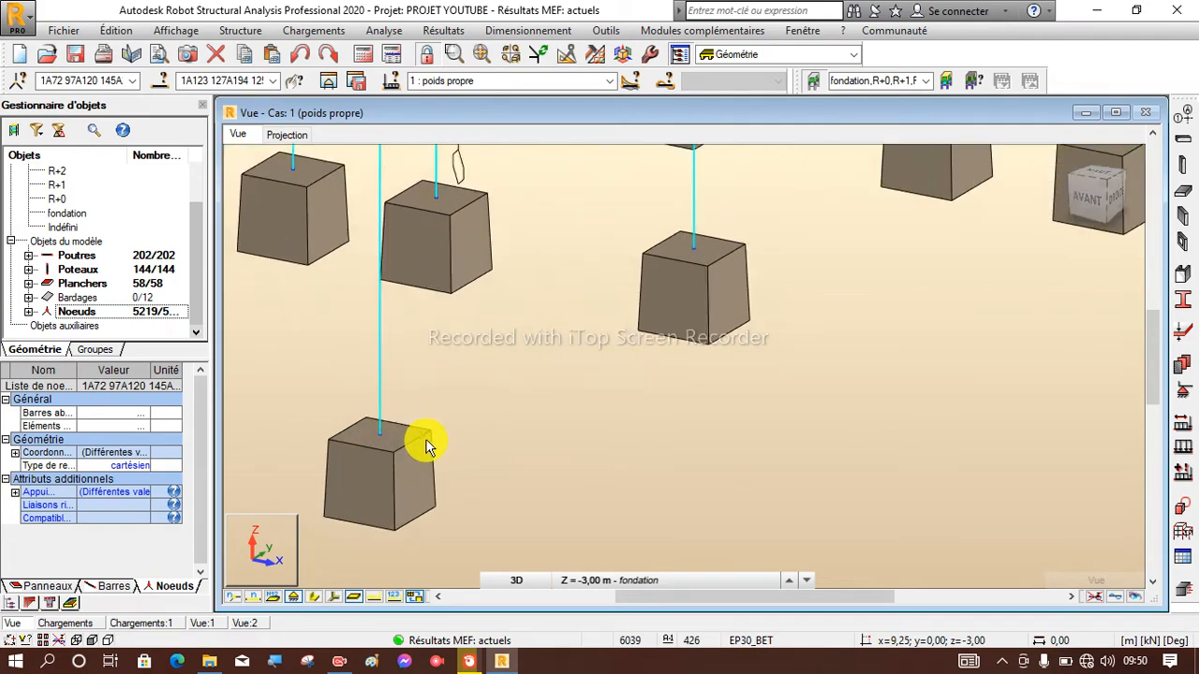
scroll(400, 440, down, 2)
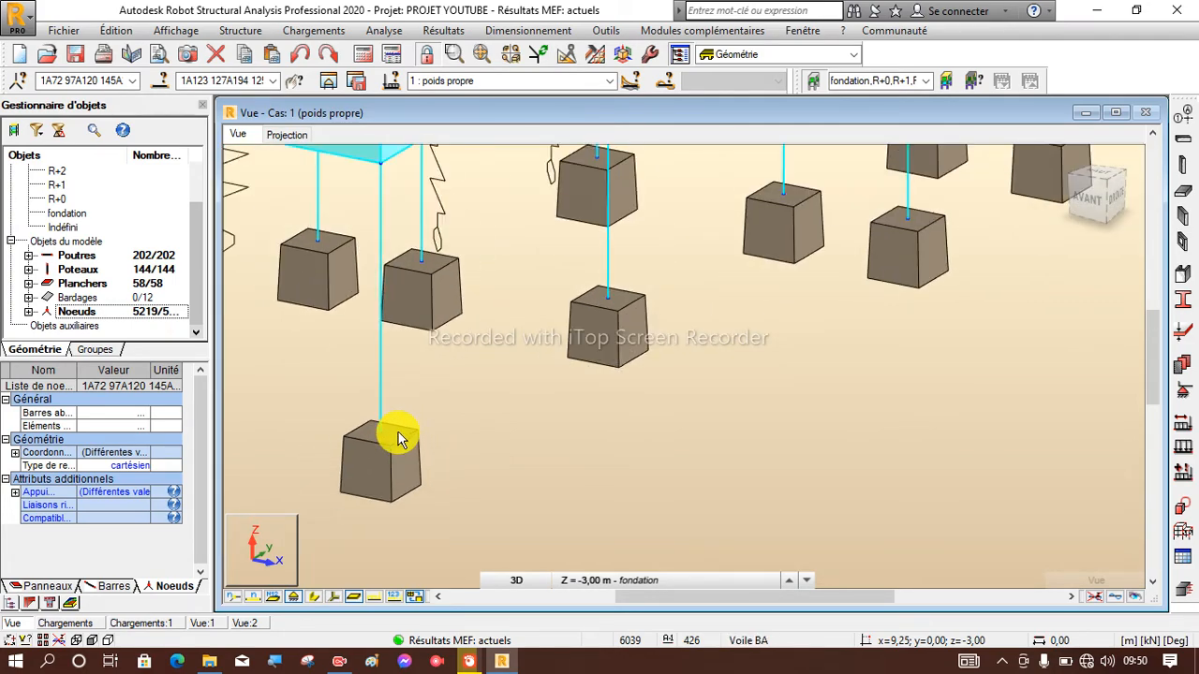
scroll(399, 440, down, 2)
scroll(770, 417, up, 1)
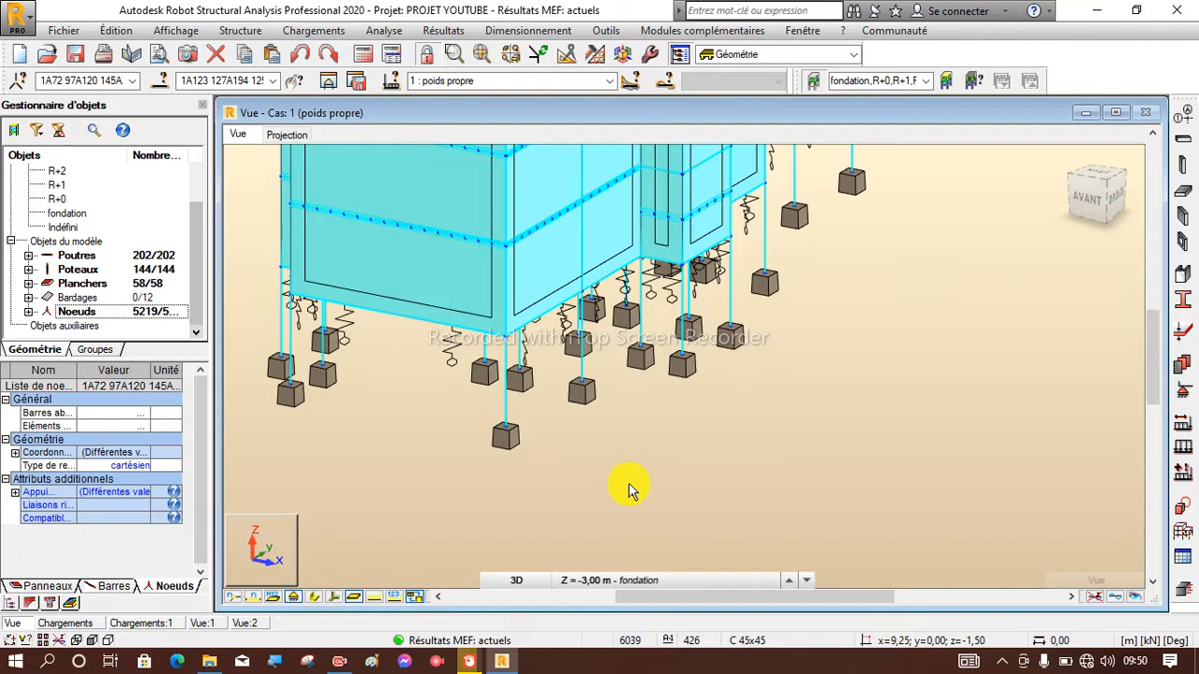
scroll(629, 485, down, 2)
scroll(590, 475, down, 1)
scroll(598, 292, up, 3)
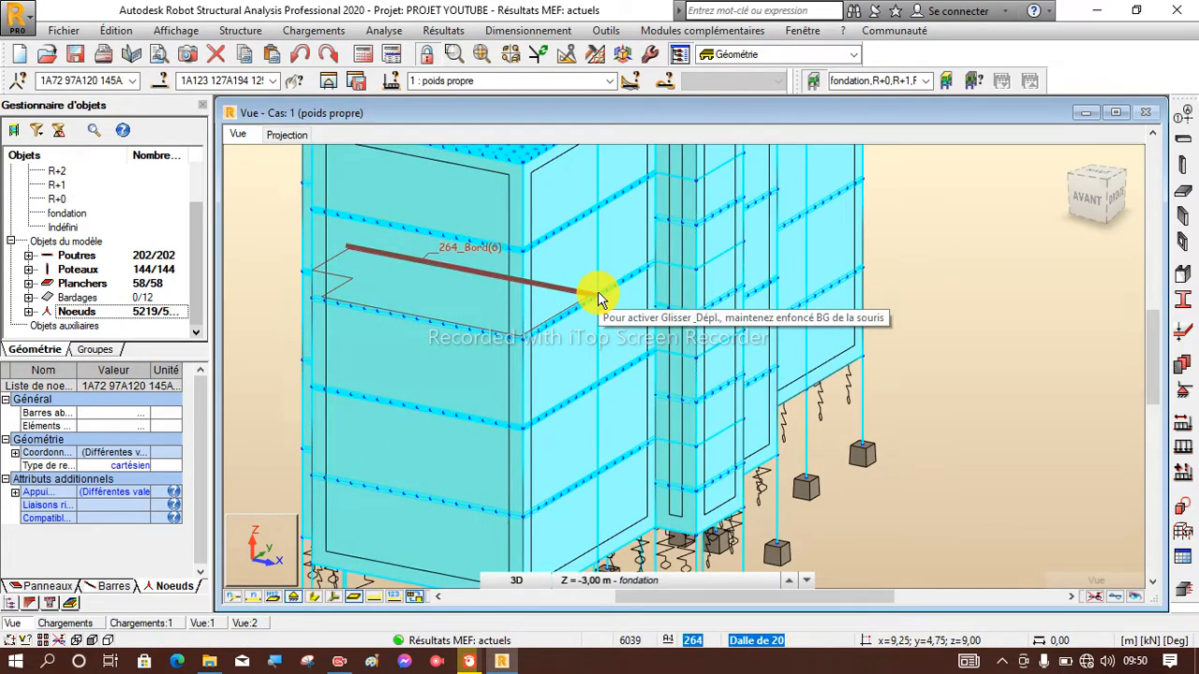
Examine the whole building together with its column-base supports and the spring supports beneath the walls.
scroll(599, 300, down, 2)
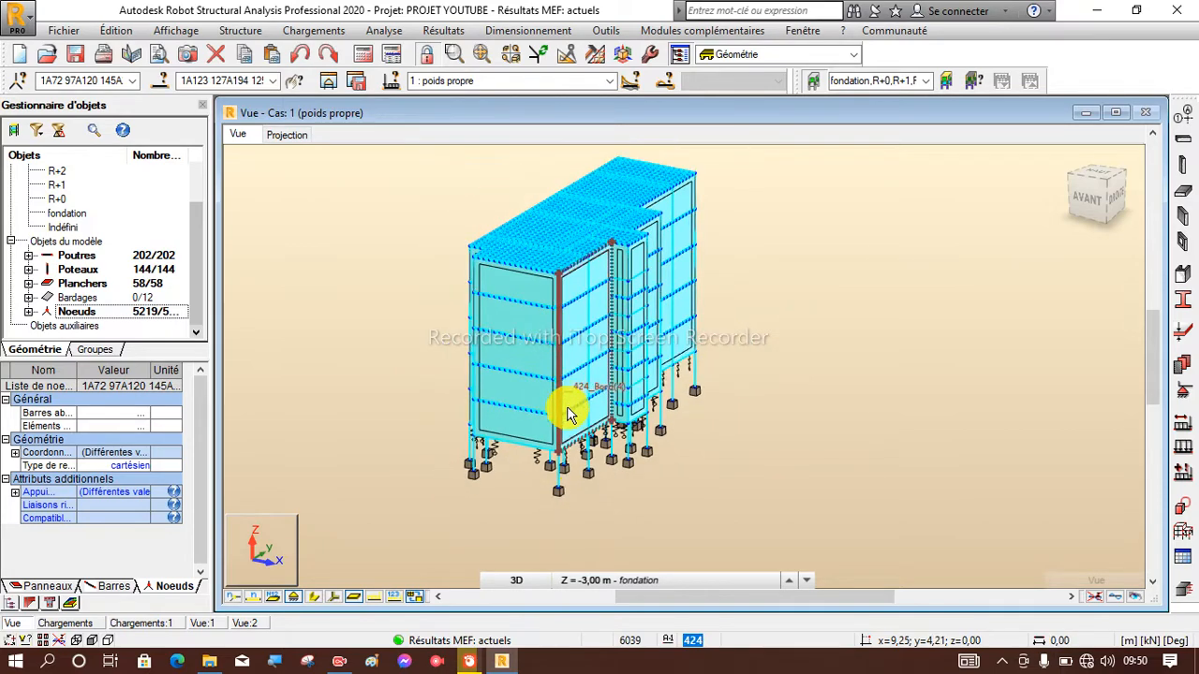
scroll(580, 485, up, 3)
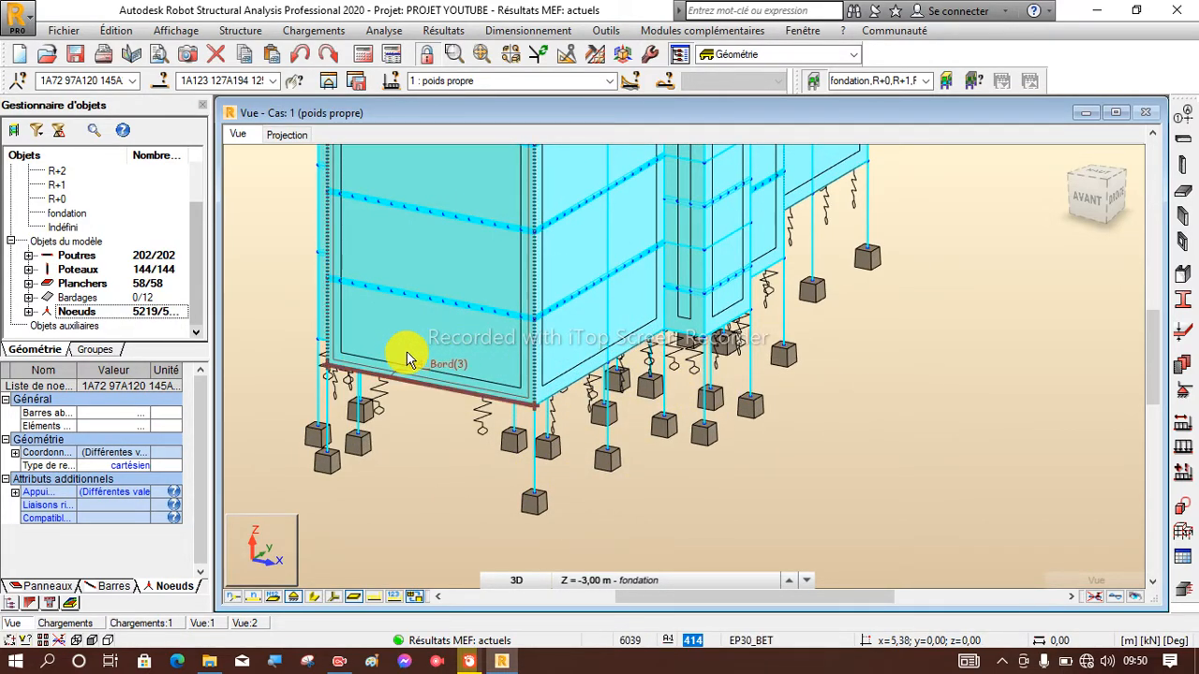
scroll(412, 370, down, 3)
scroll(436, 426, up, 4)
scroll(474, 401, down, 4)
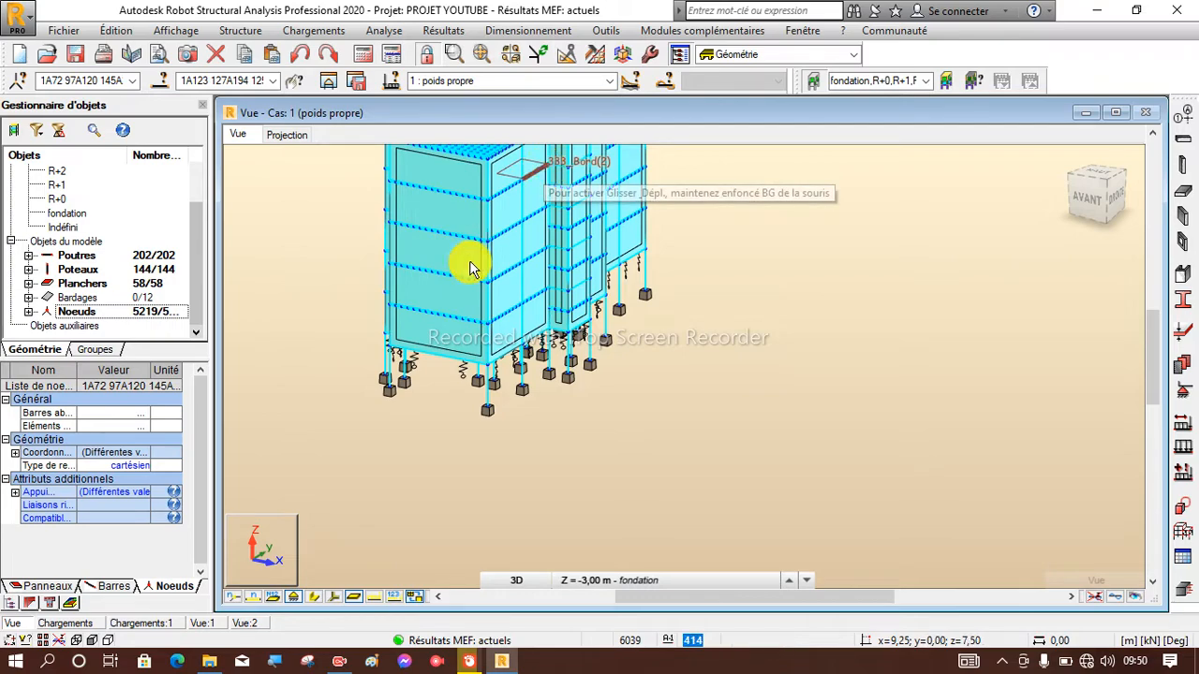
scroll(466, 445, down, 1)
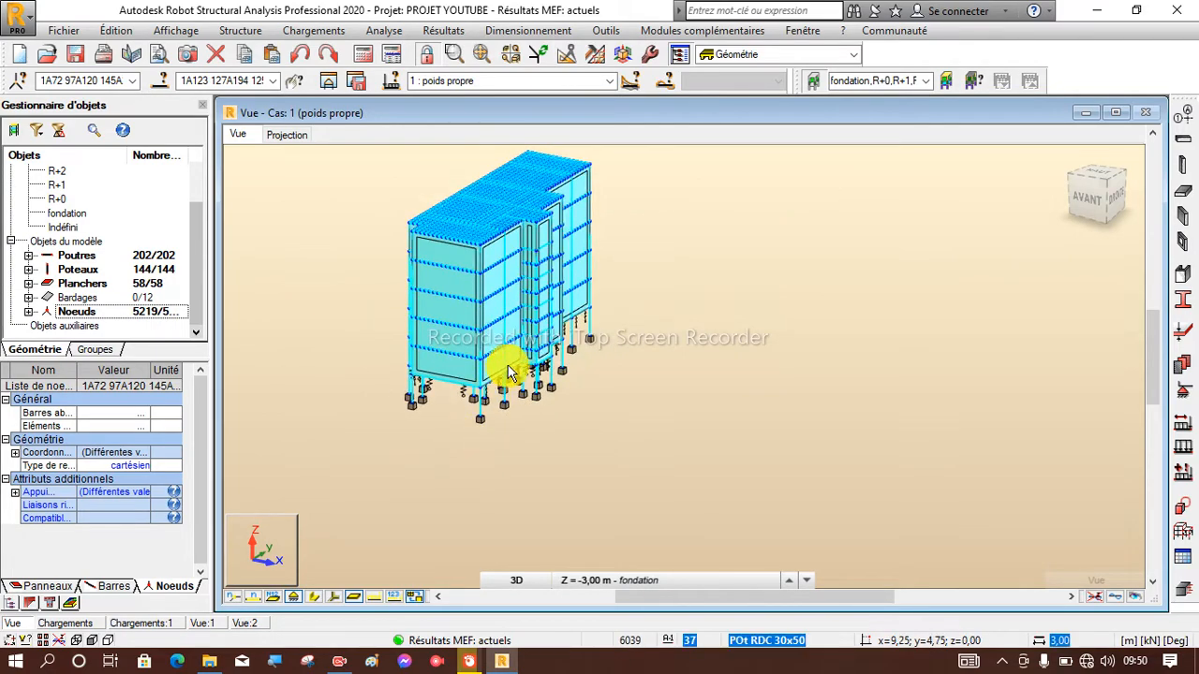
scroll(437, 364, up, 3)
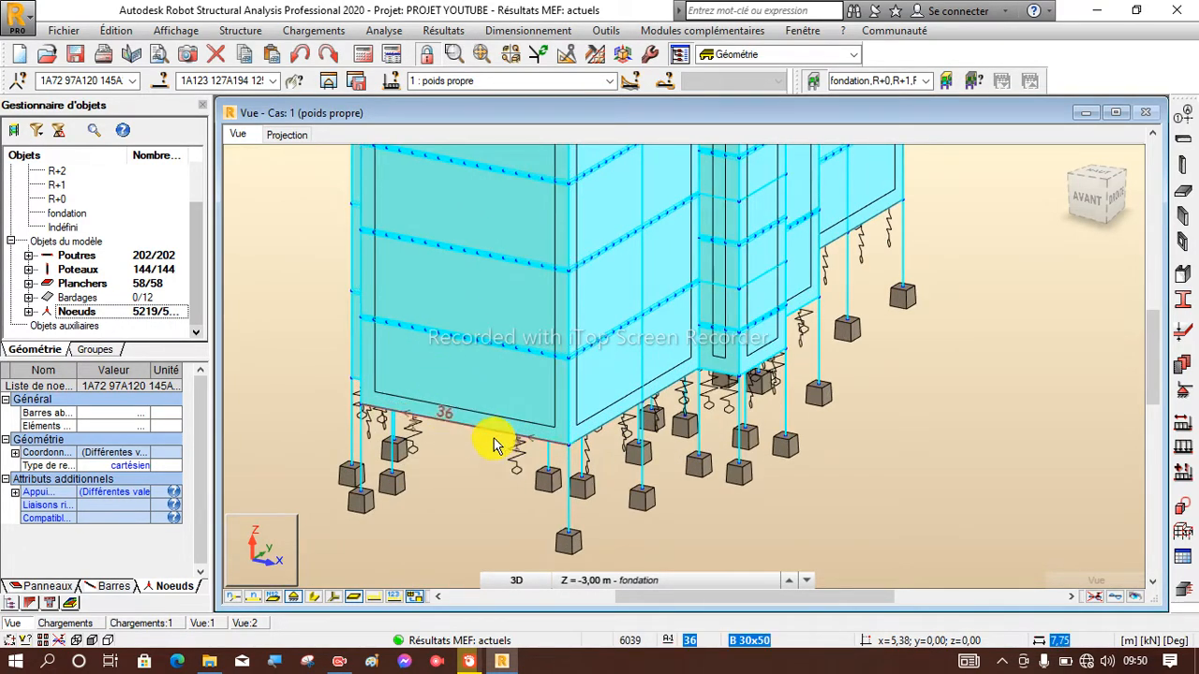
scroll(470, 457, down, 3)
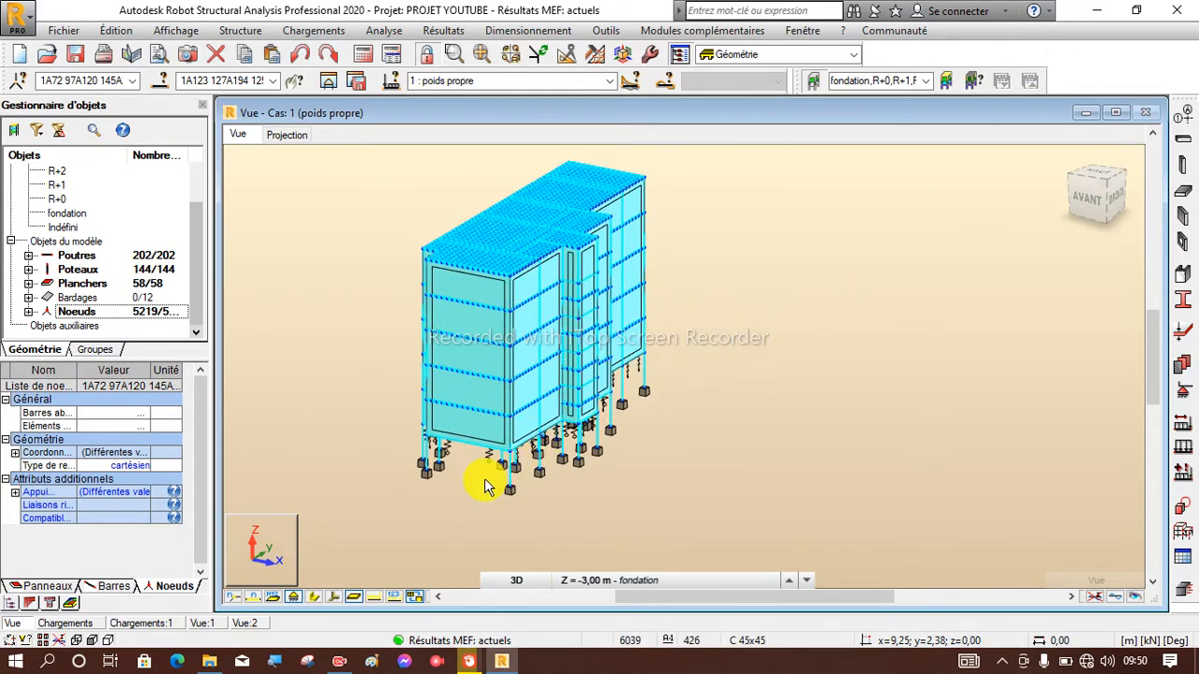
scroll(482, 482, up, 2)
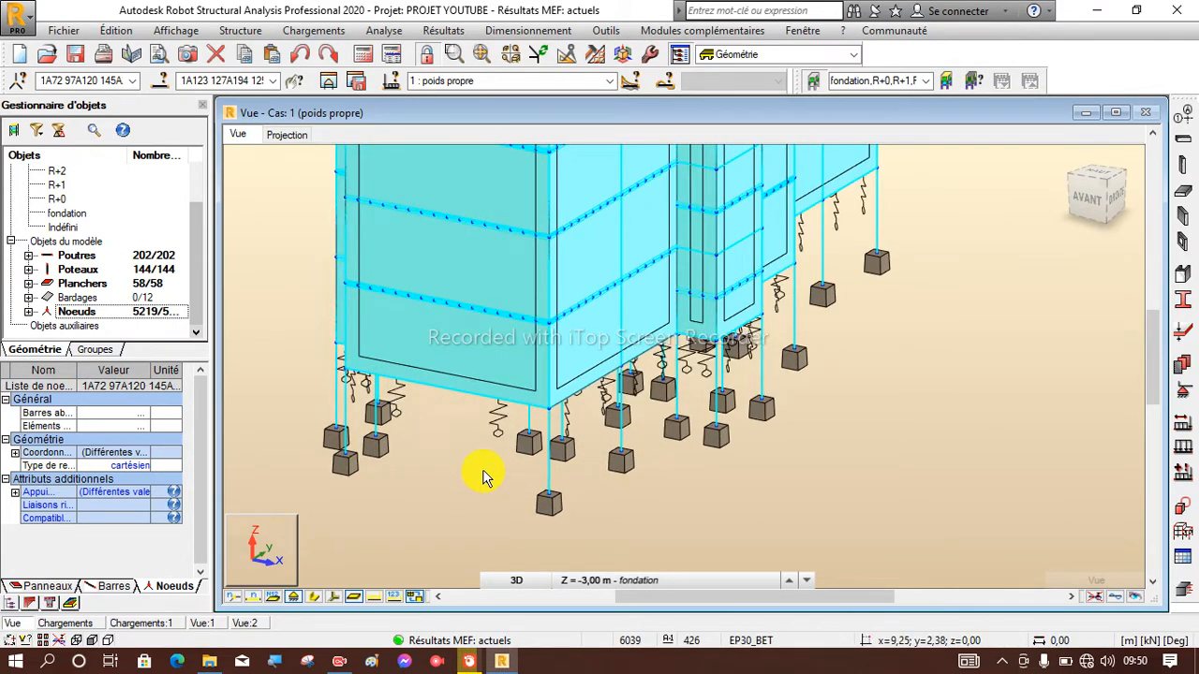
scroll(482, 473, down, 4)
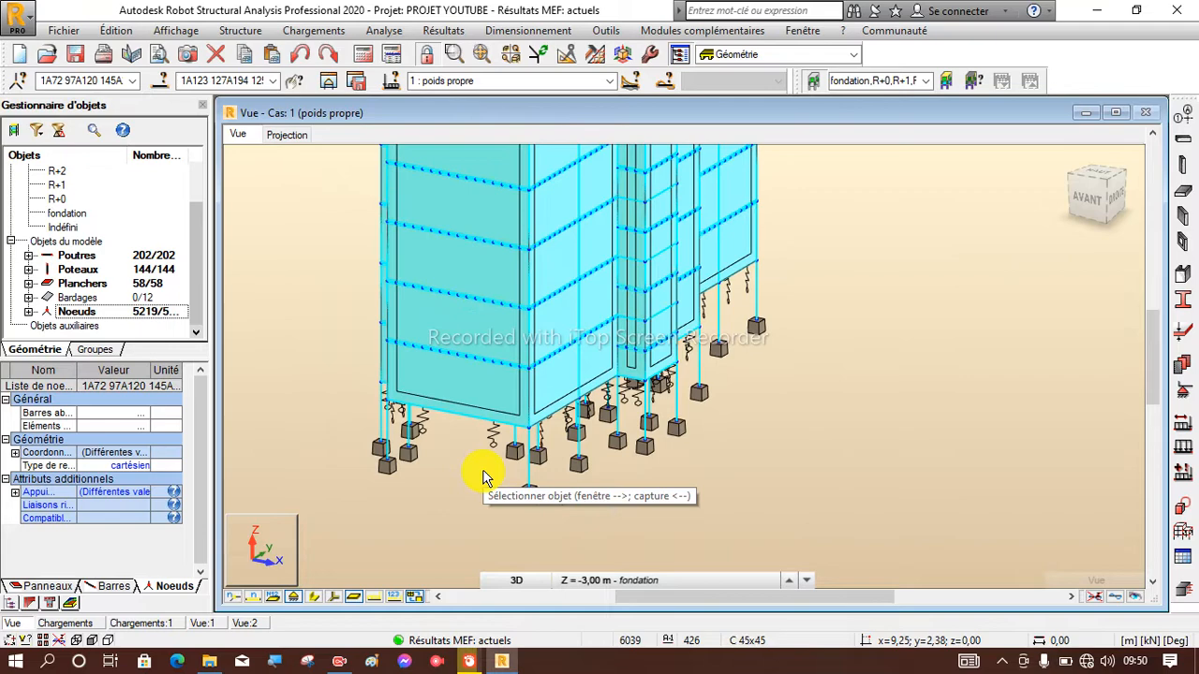
scroll(499, 300, up, 3)
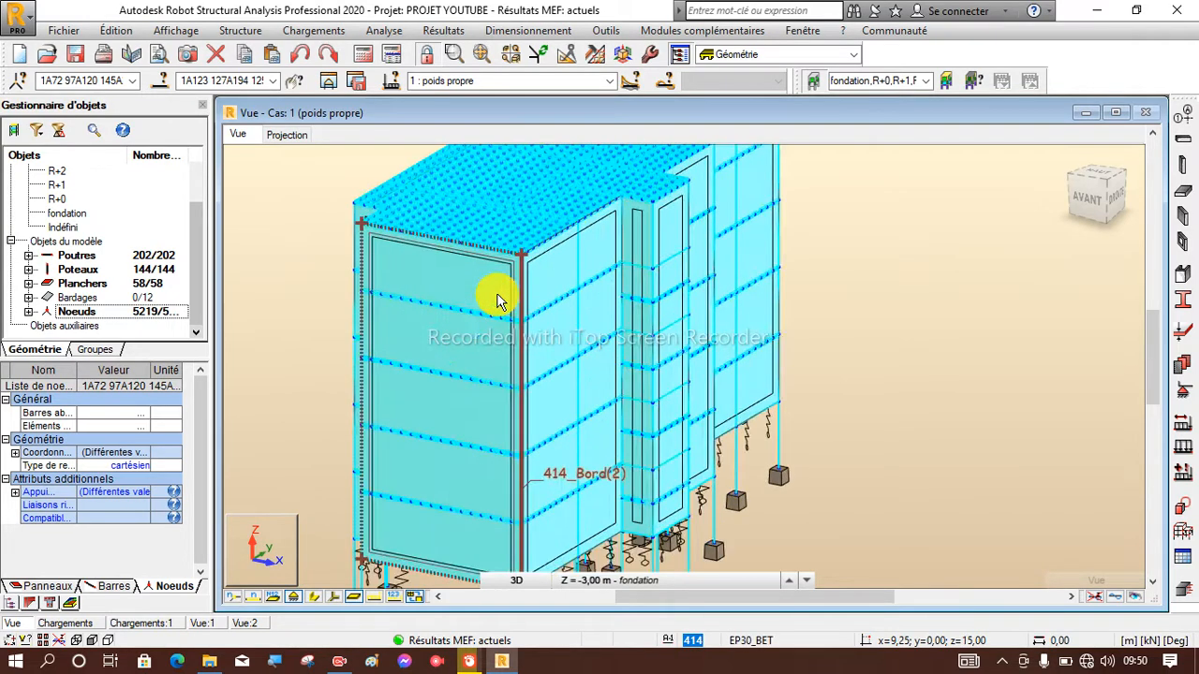
scroll(528, 245, down, 3)
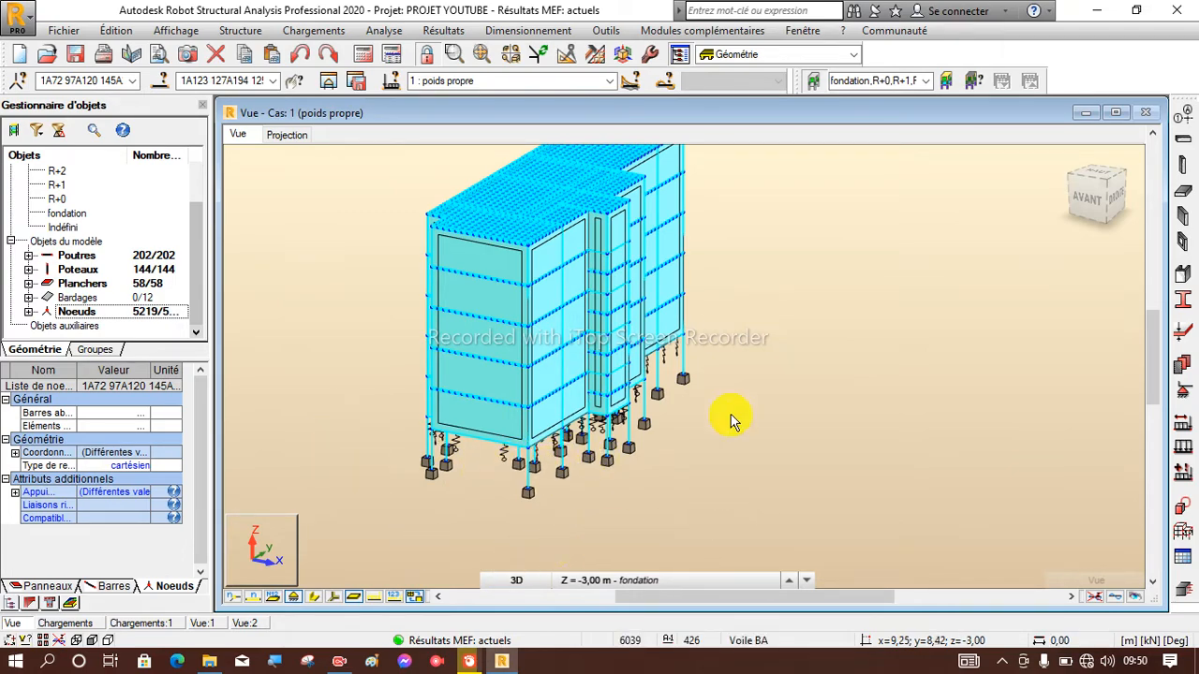
scroll(393, 503, down, 1)
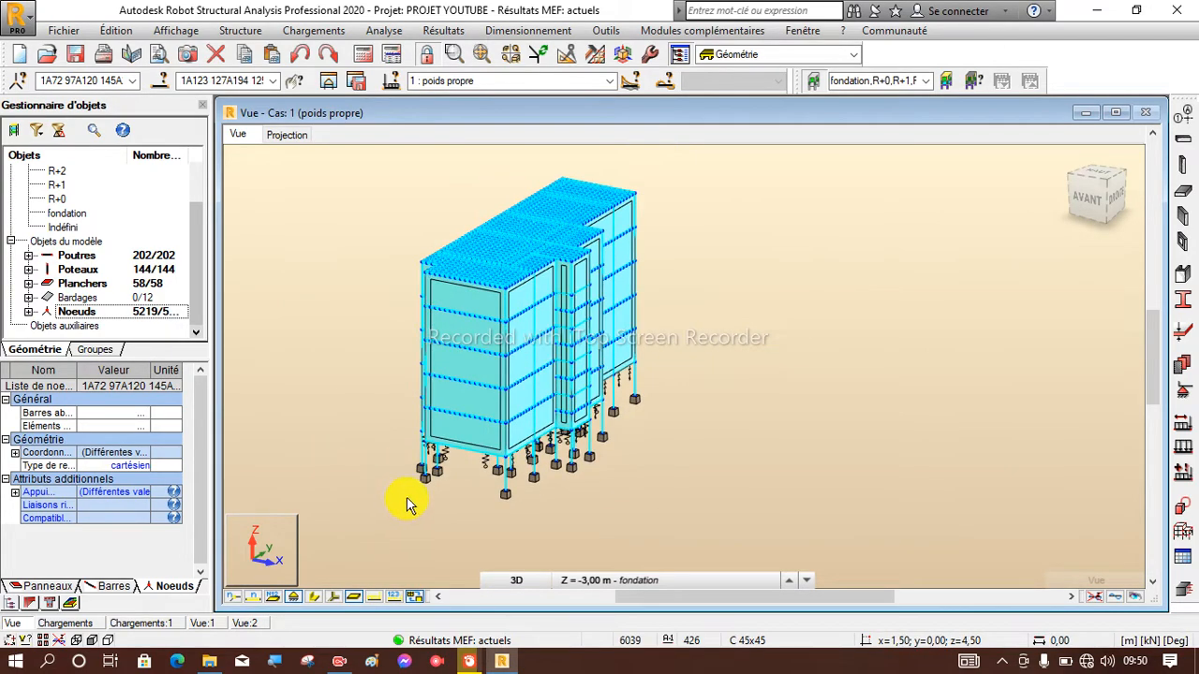
scroll(422, 471, down, 2)
scroll(427, 478, up, 7)
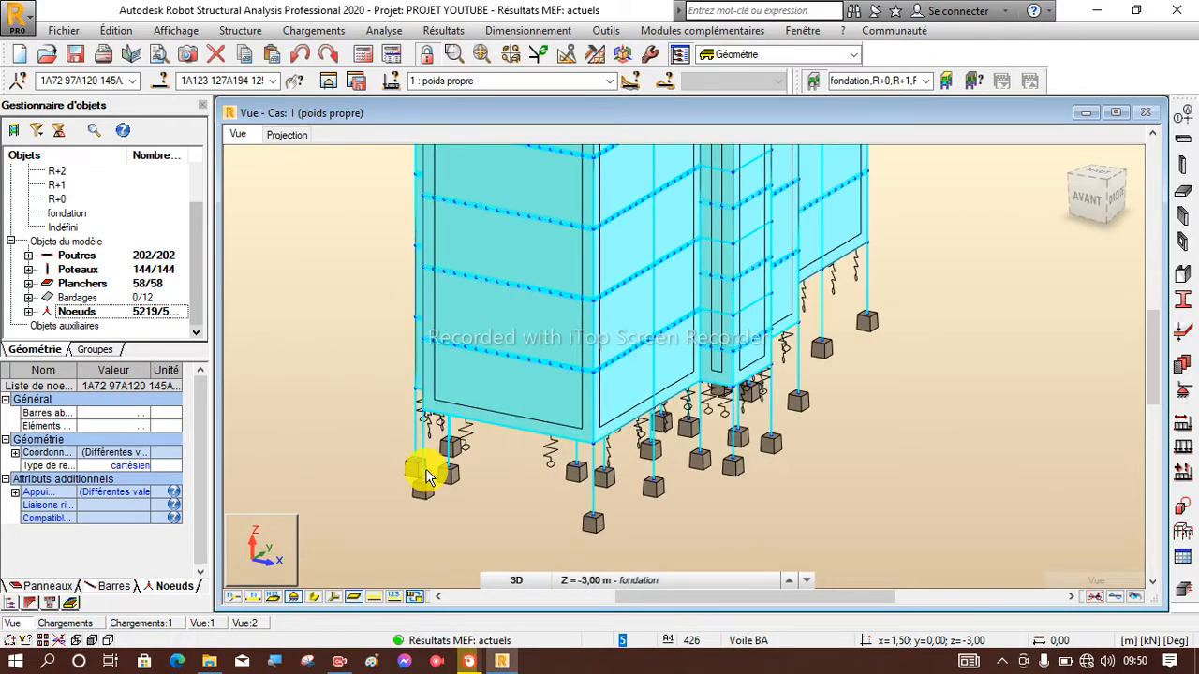
scroll(422, 476, down, 2)
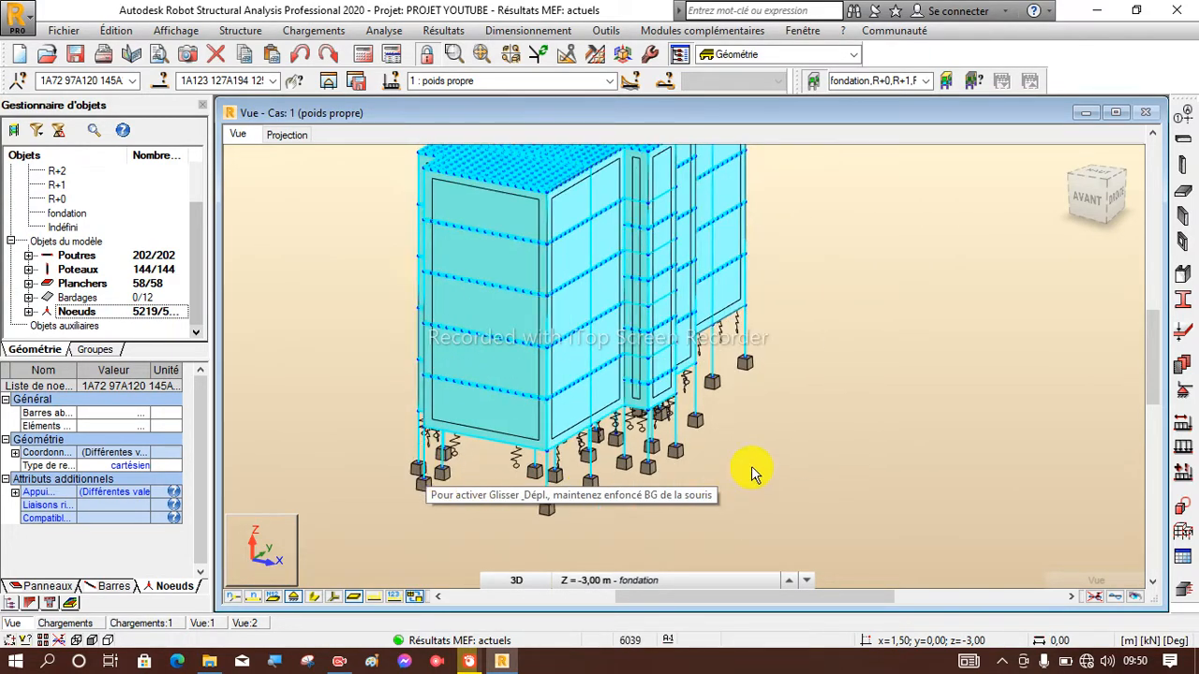
Open the selected beams, columns, floors and nodes as a substructure in a new maximized view and clear the selection.
right_click(890, 256)
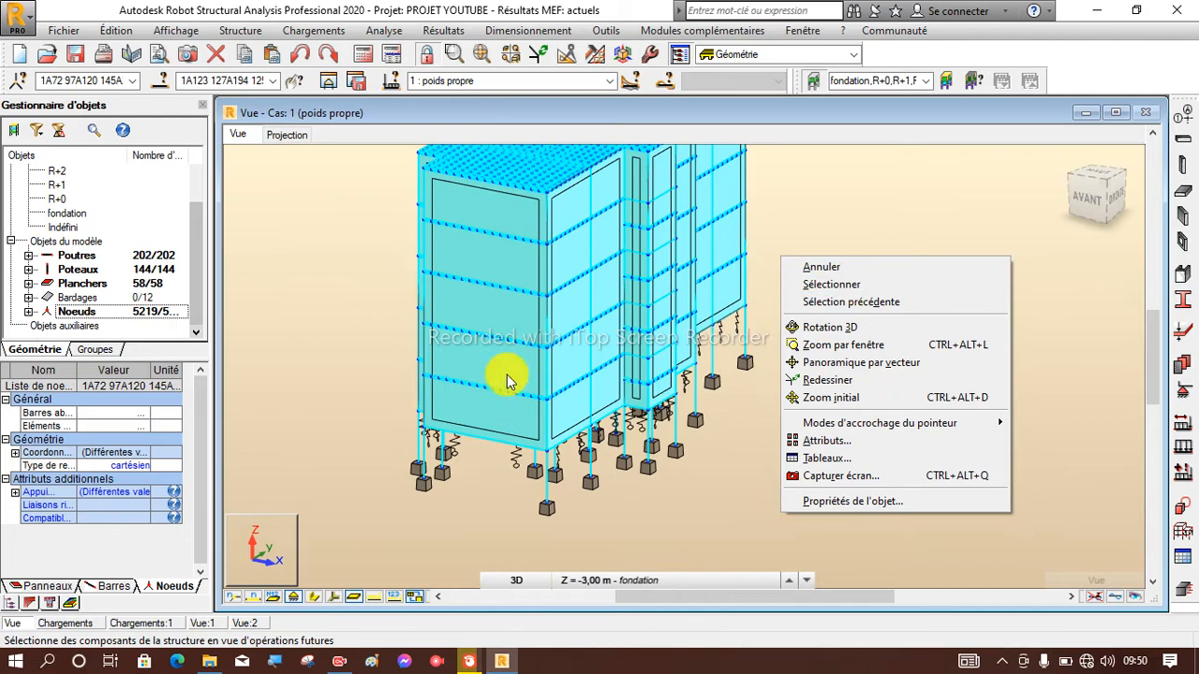
click(818, 283)
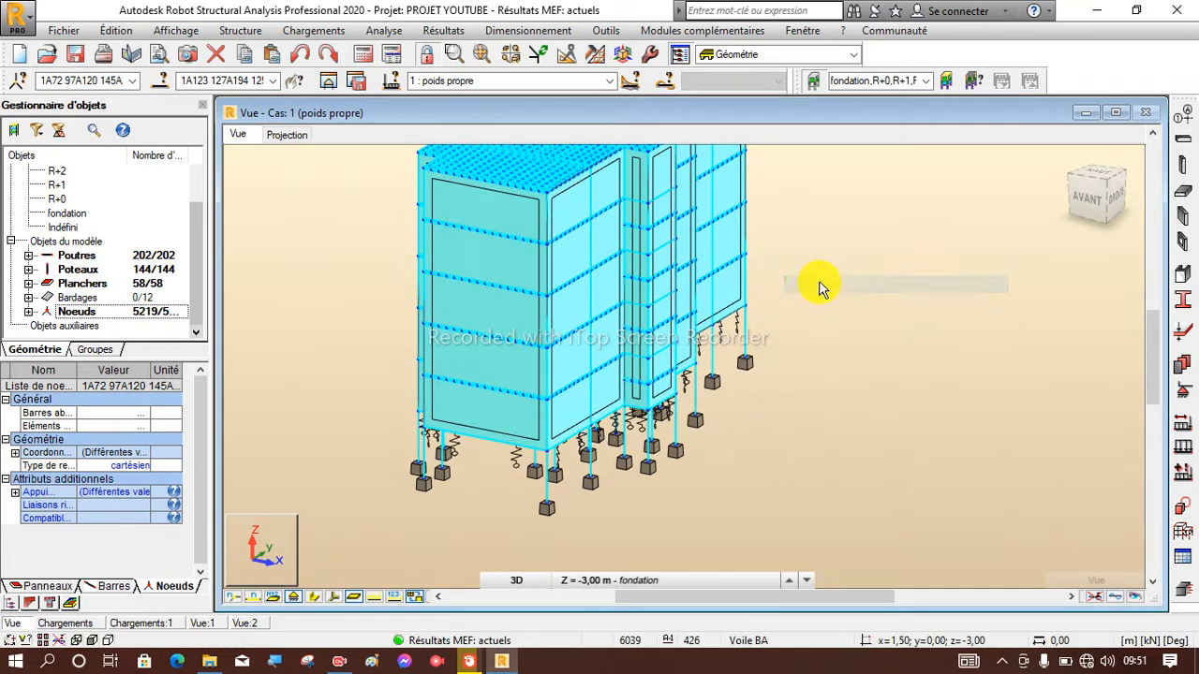
click(328, 84)
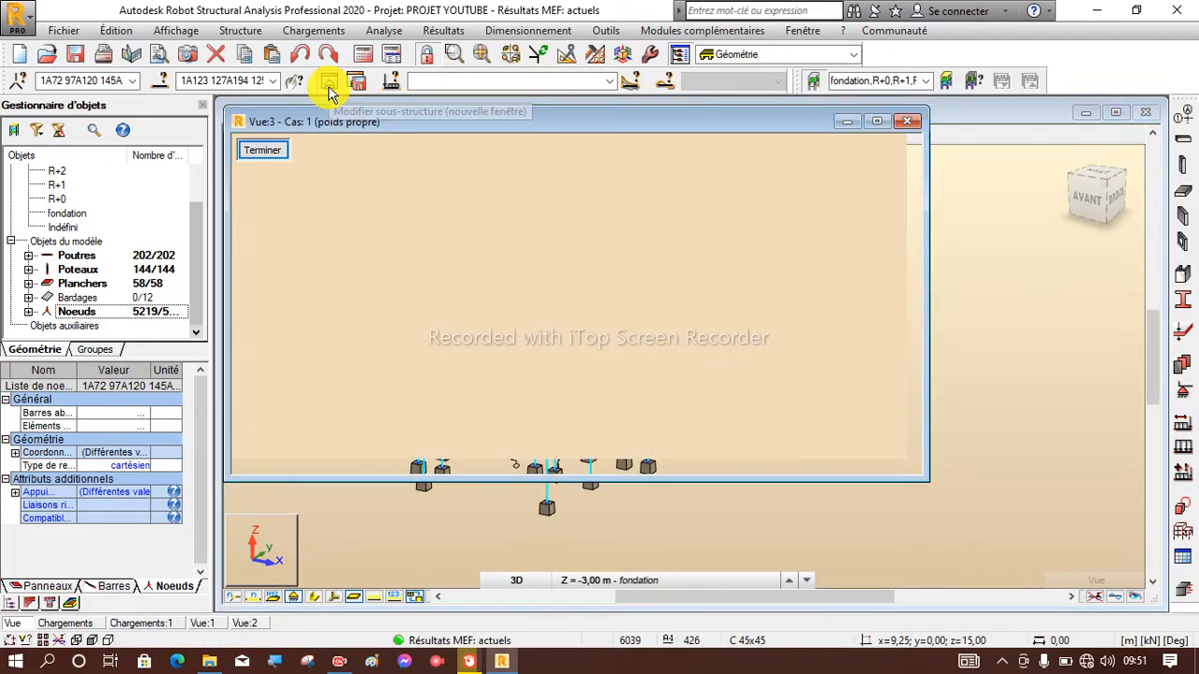
click(889, 120)
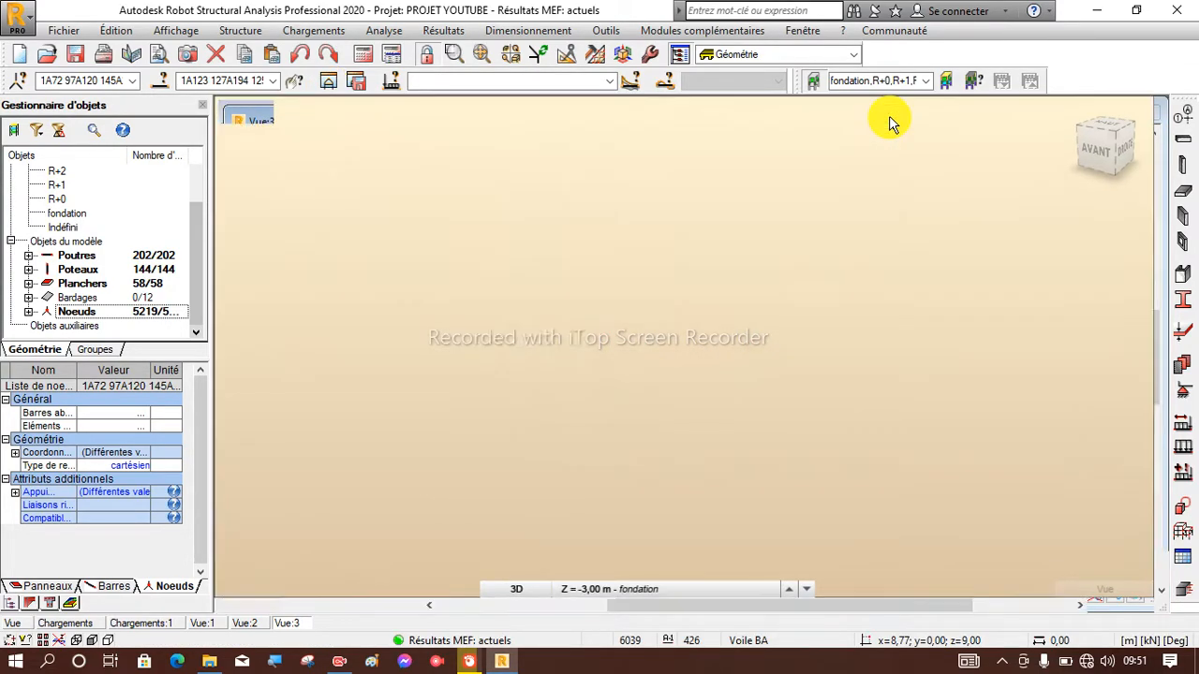
click(791, 333)
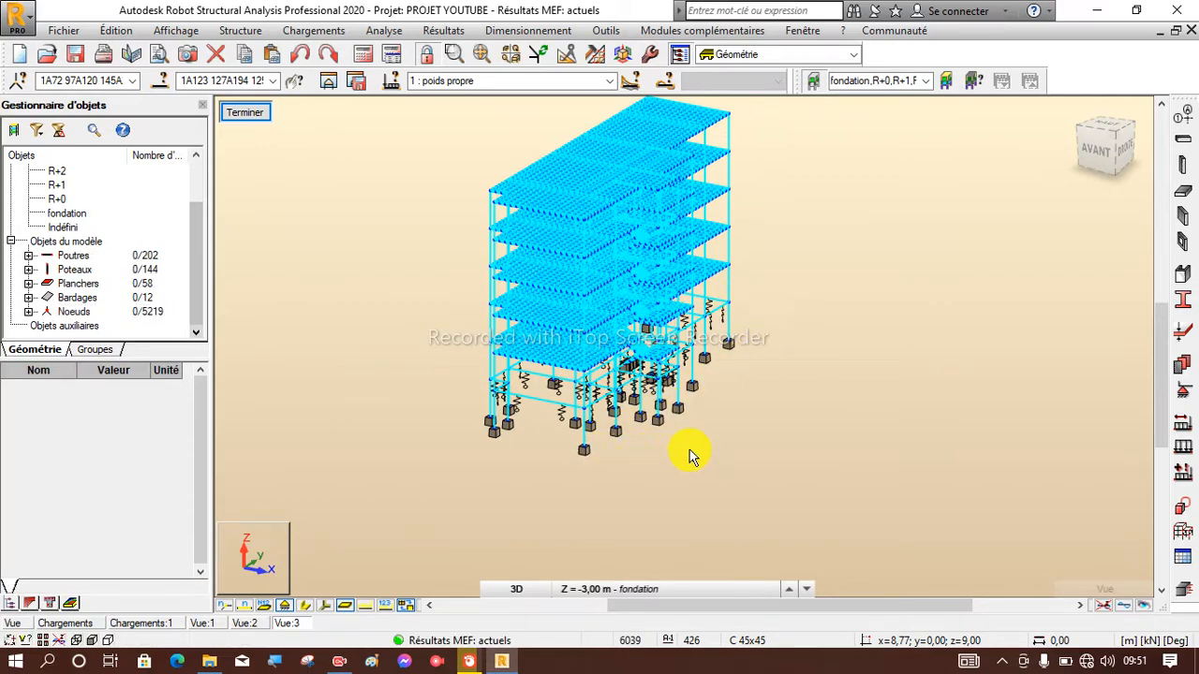
Set the active load case of the substructure view to 11 : ELU.
scroll(804, 450, down, 2)
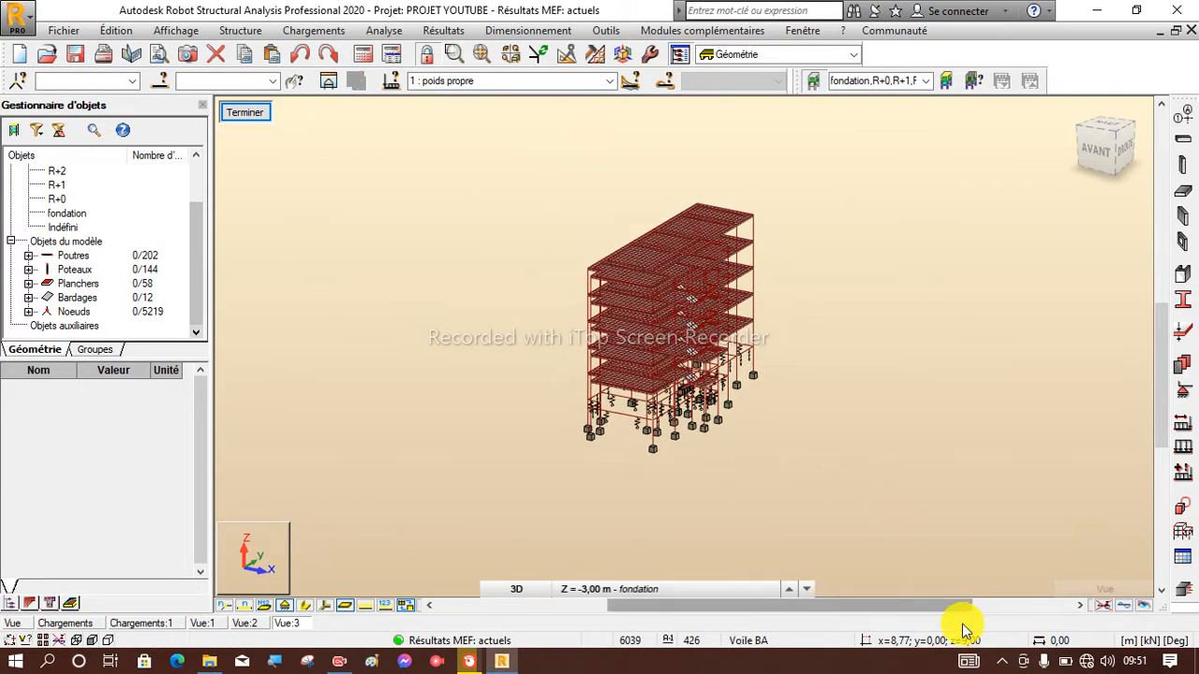
scroll(701, 237, up, 4)
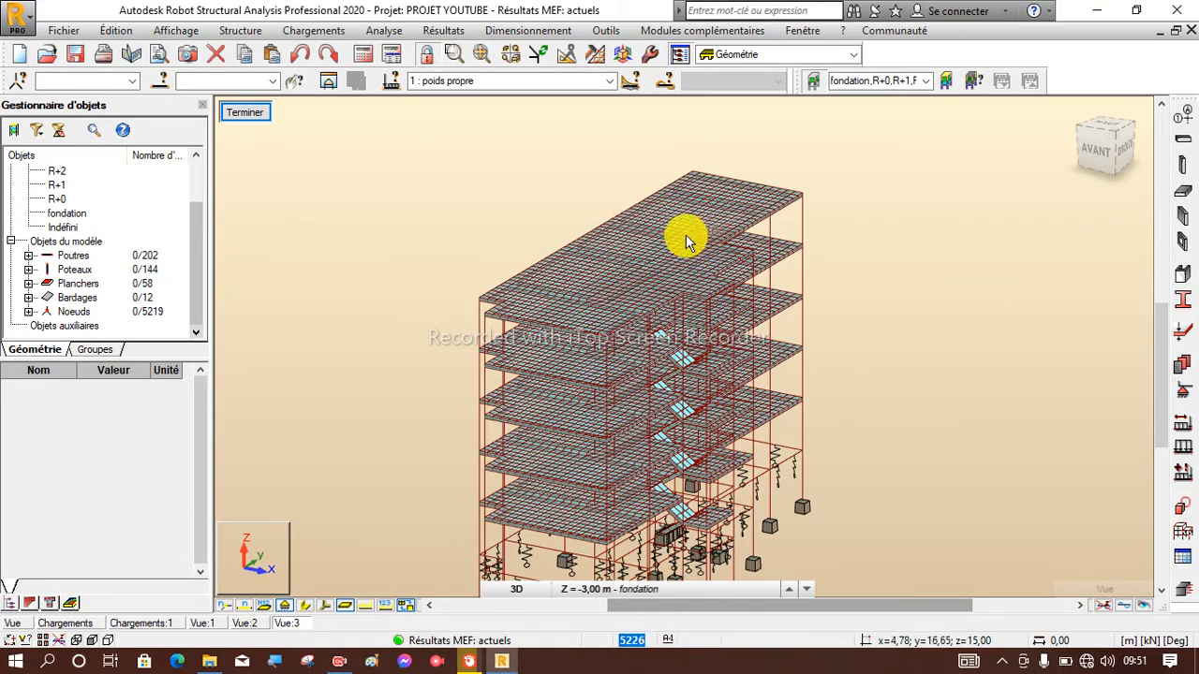
scroll(685, 234, down, 2)
click(609, 80)
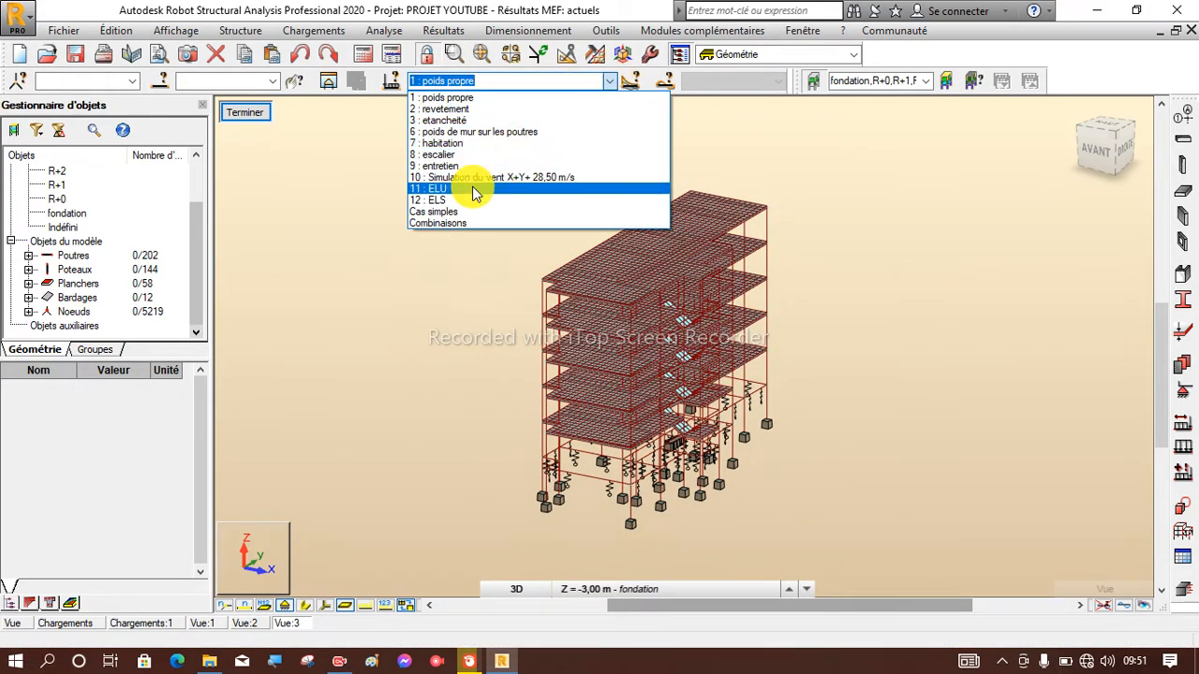
click(473, 189)
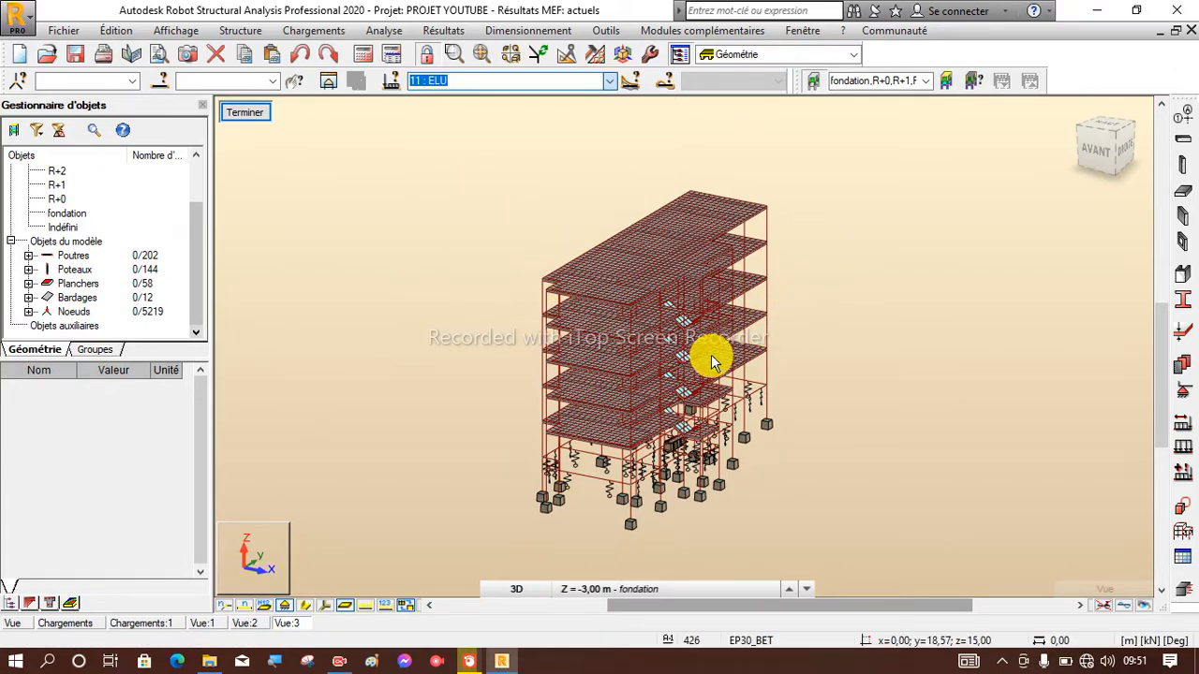
Examine the floors, stairs, columns and supports of the isolated substructure in 3D.
scroll(513, 178, down, 1)
scroll(730, 268, up, 3)
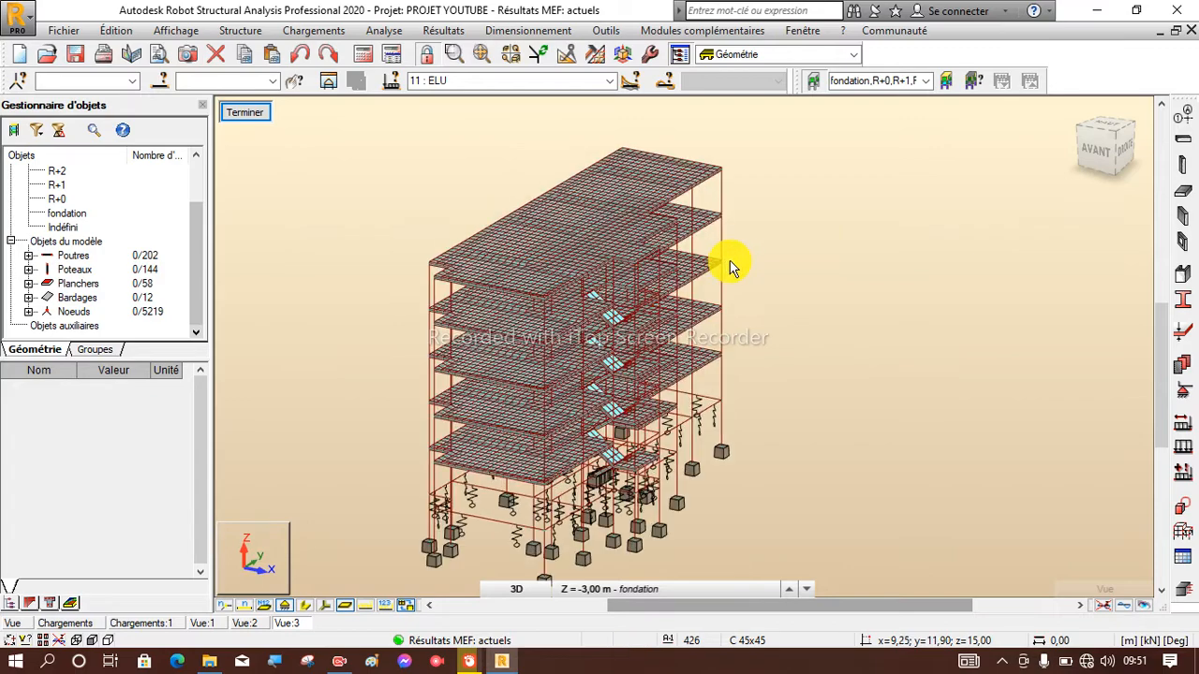
scroll(731, 268, down, 1)
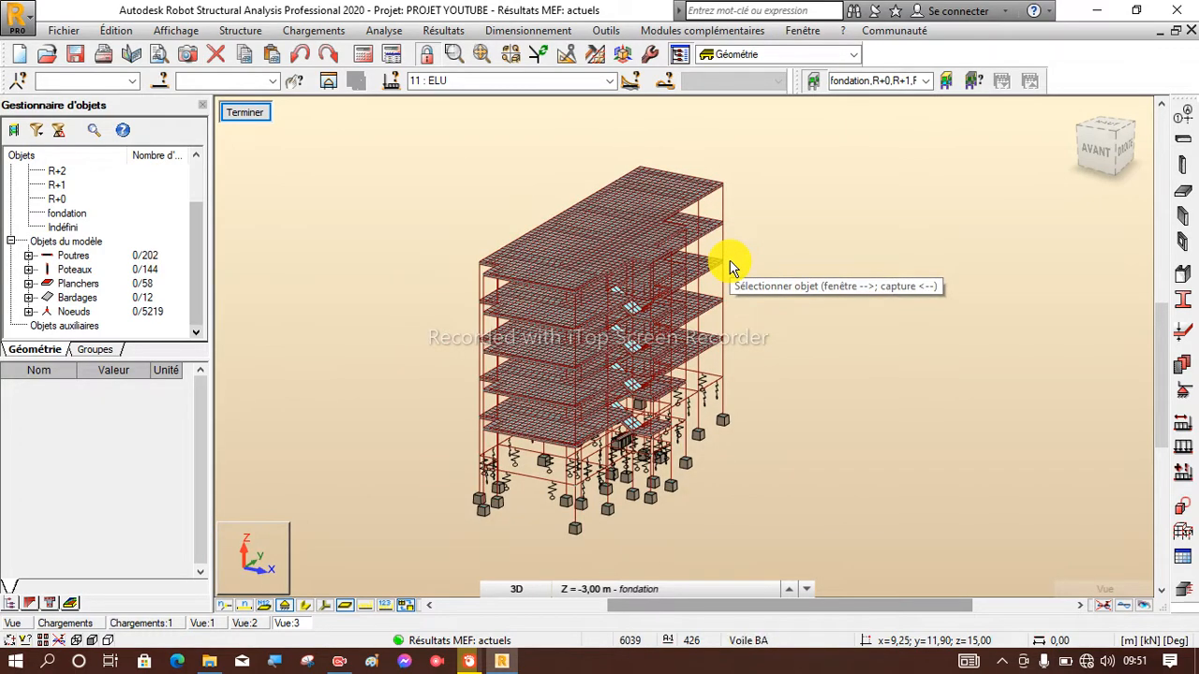
scroll(552, 338, down, 1)
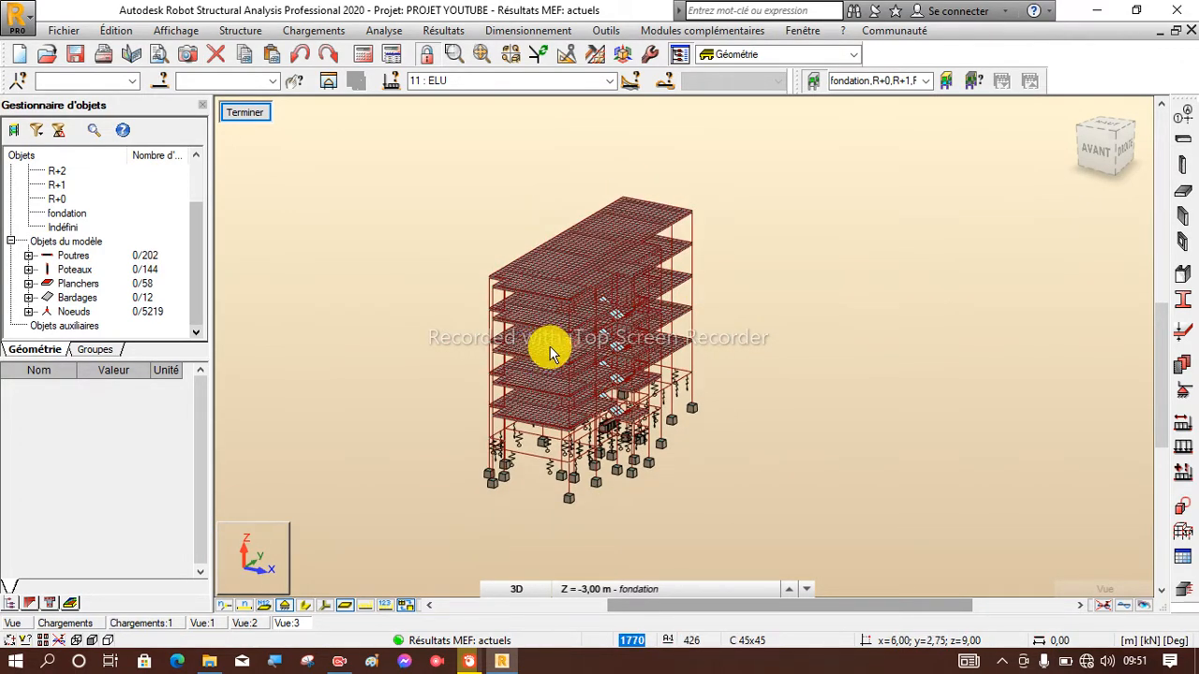
scroll(547, 348, up, 2)
scroll(547, 348, up, 1)
scroll(441, 308, down, 1)
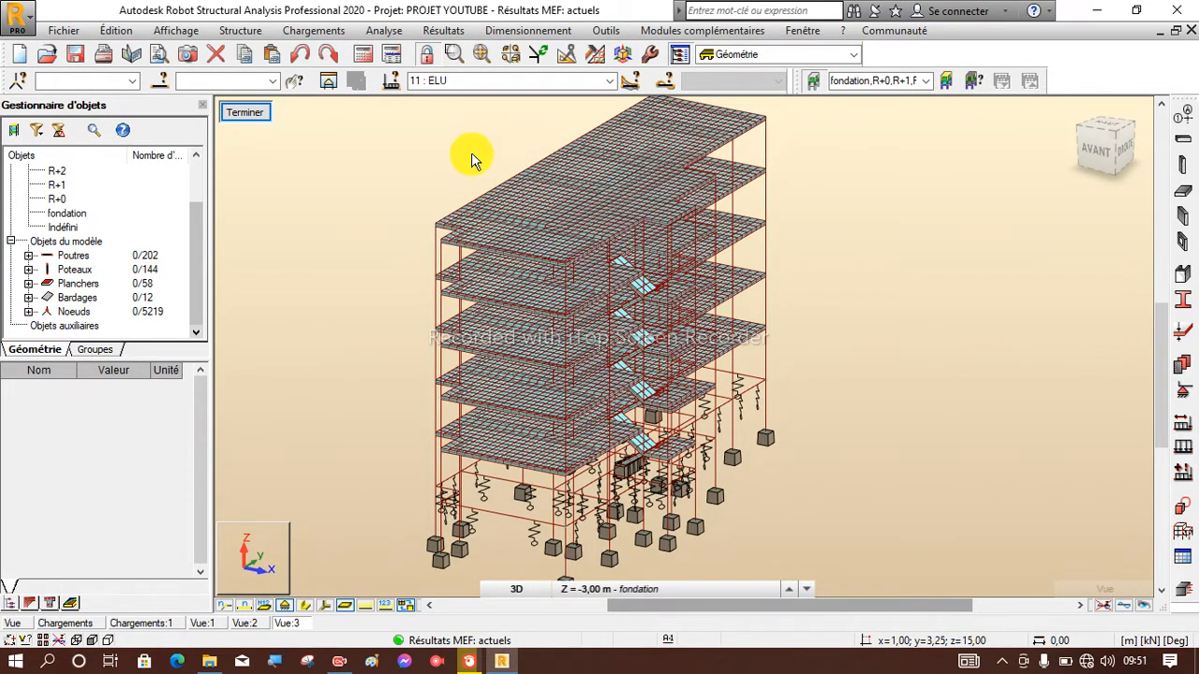
Create a new theoretical reinforcement parameter set for slabs and walls named "Dalle feraillage".
click(523, 33)
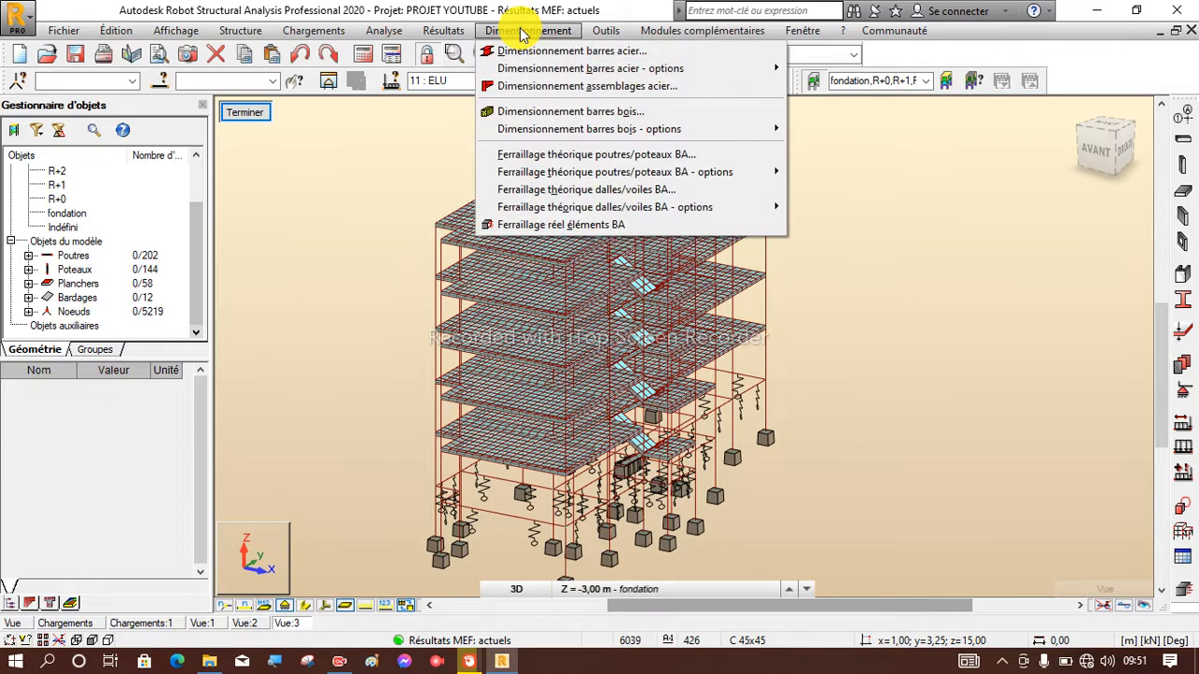
mouse_move(590, 212)
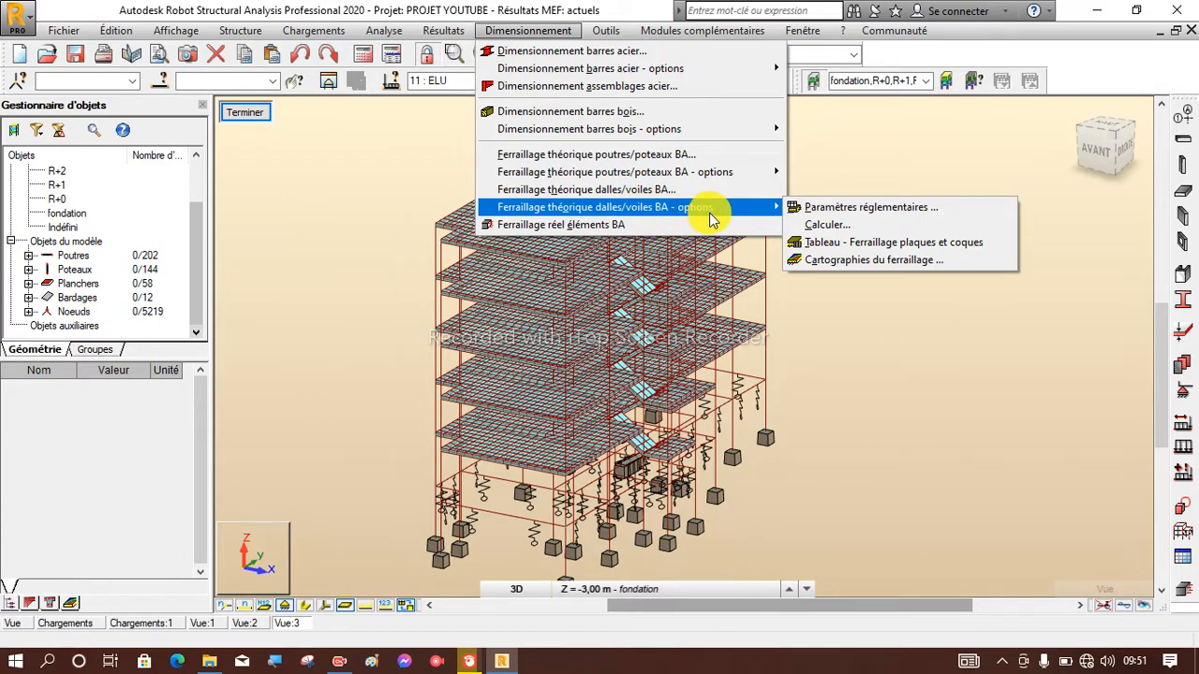
click(799, 209)
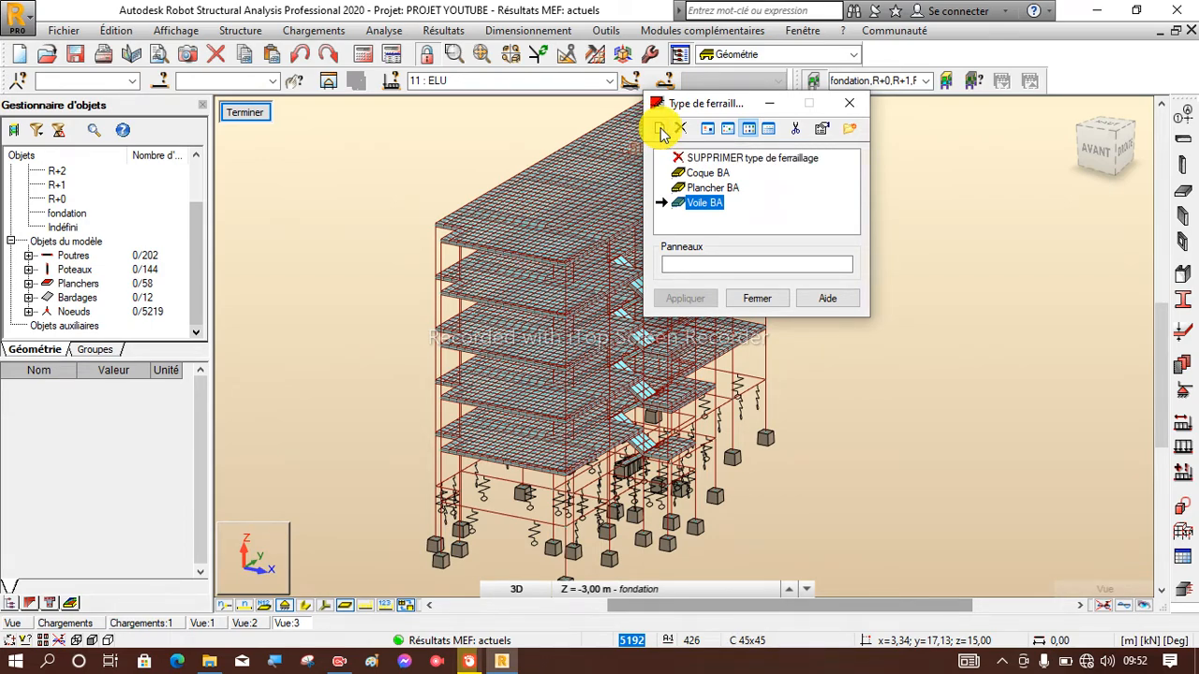
click(660, 130)
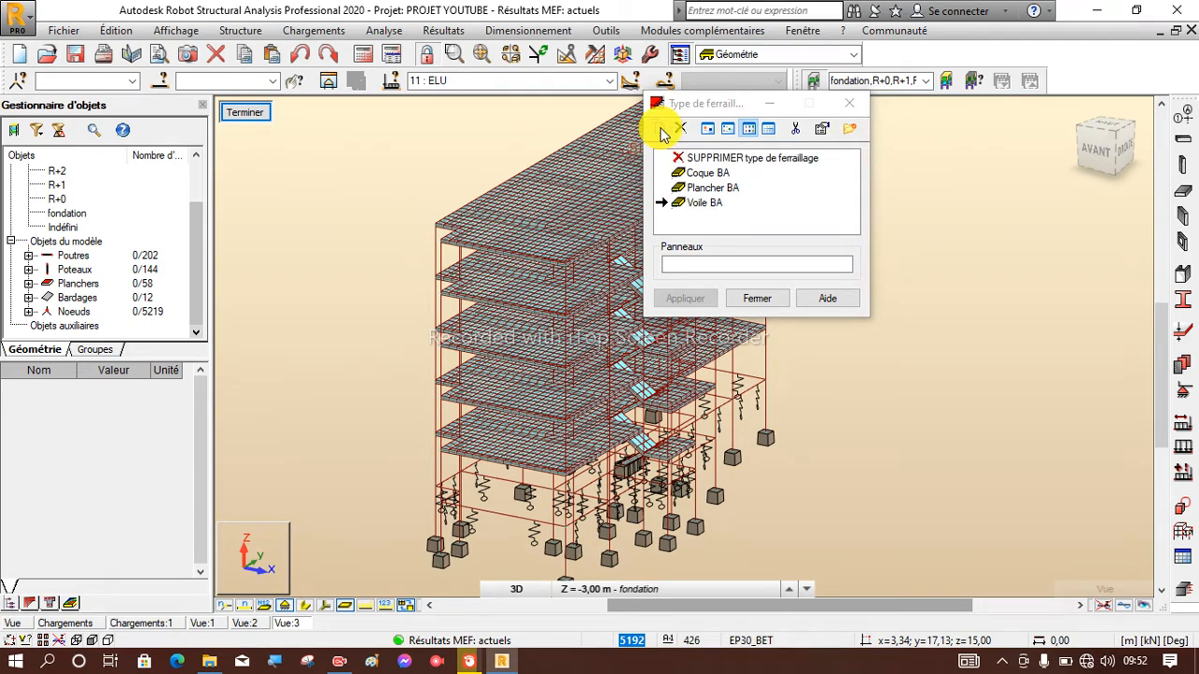
drag(762, 134, 331, 97)
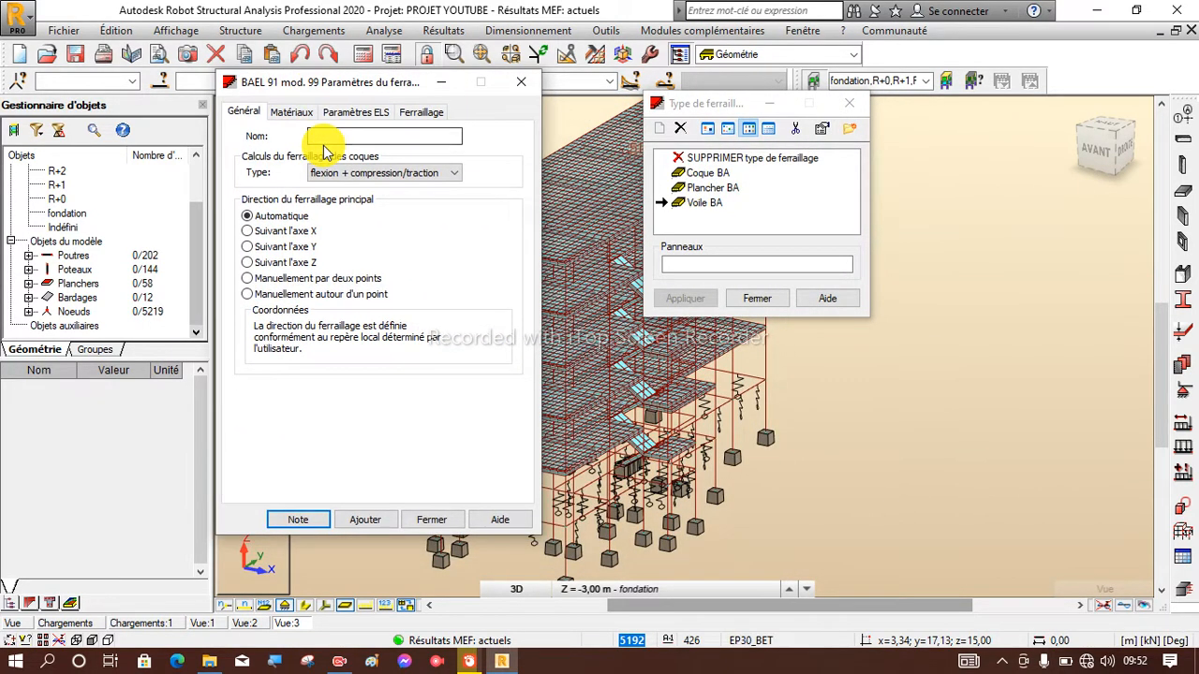
click(332, 136)
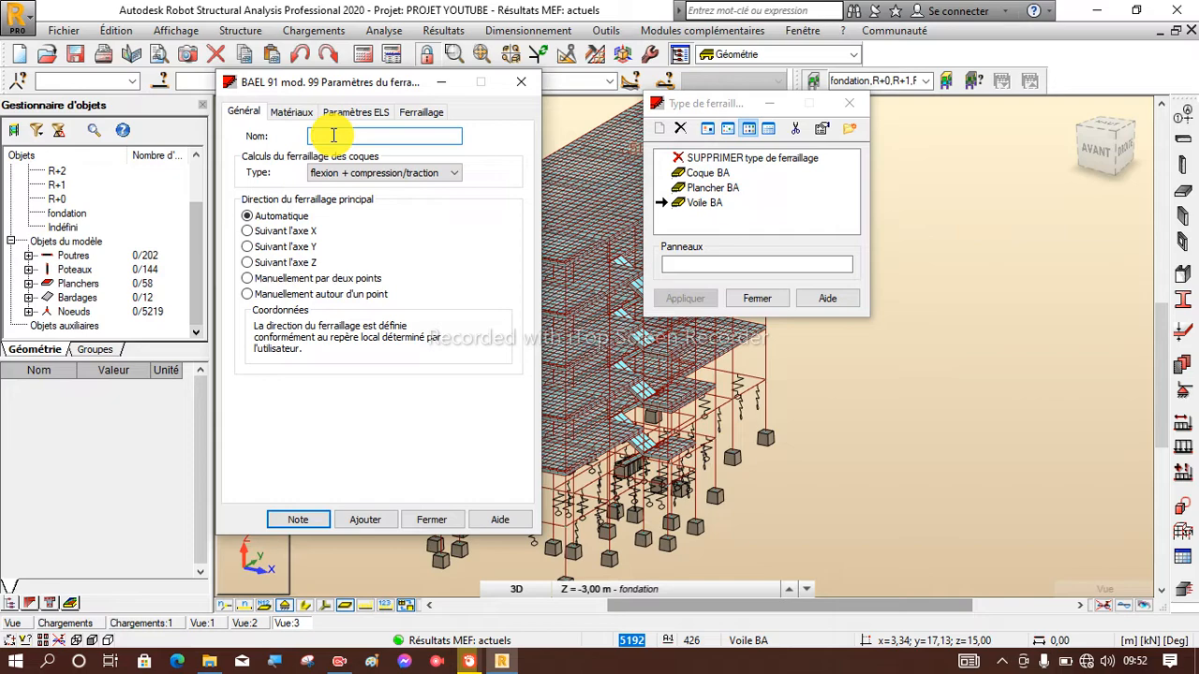
text(Dalle ferraillage)
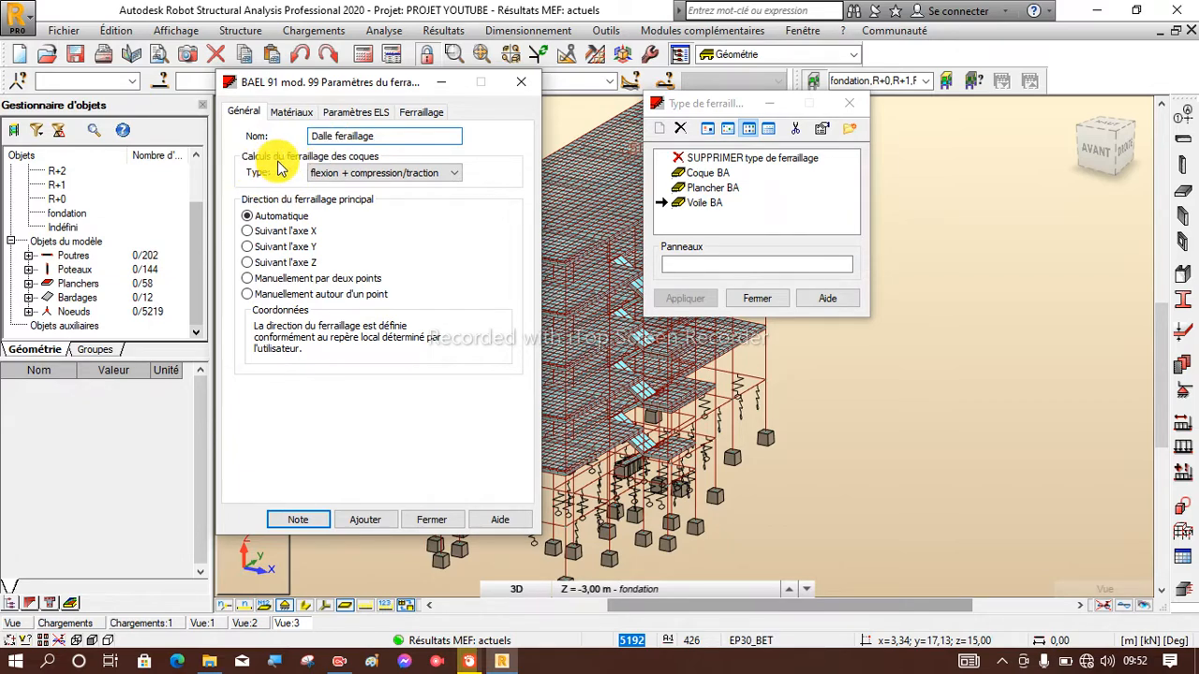
Choose flexion + compression/traction as the shell reinforcement calculation type.
click(396, 178)
click(395, 181)
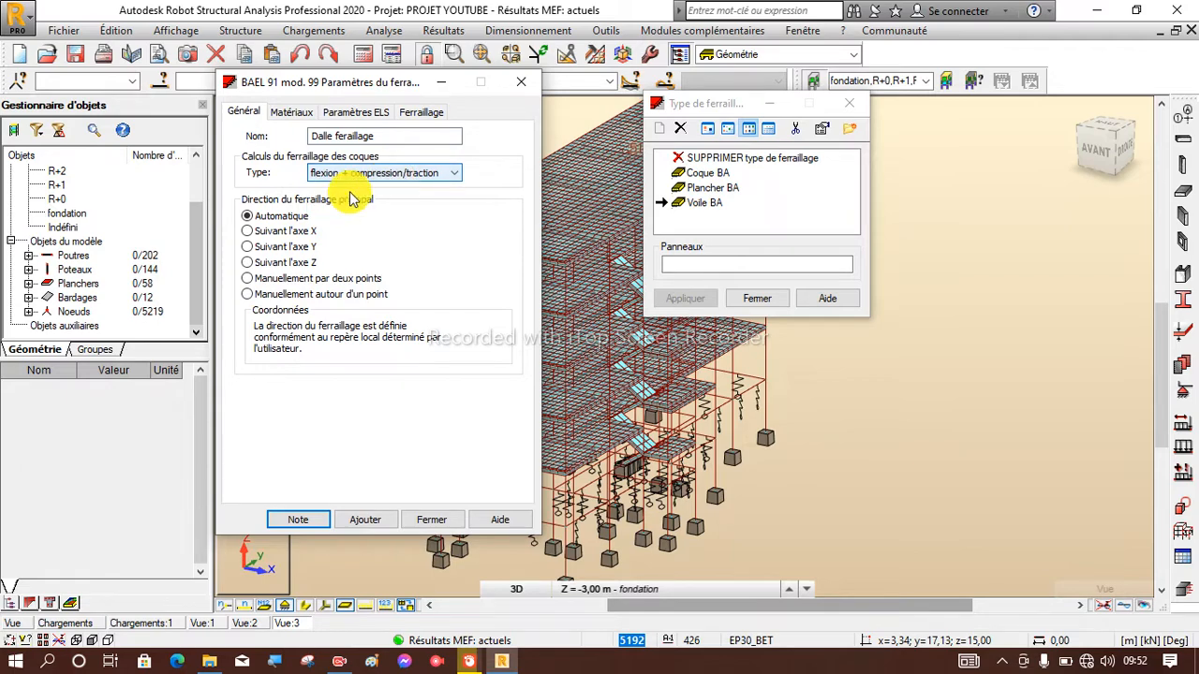
click(414, 176)
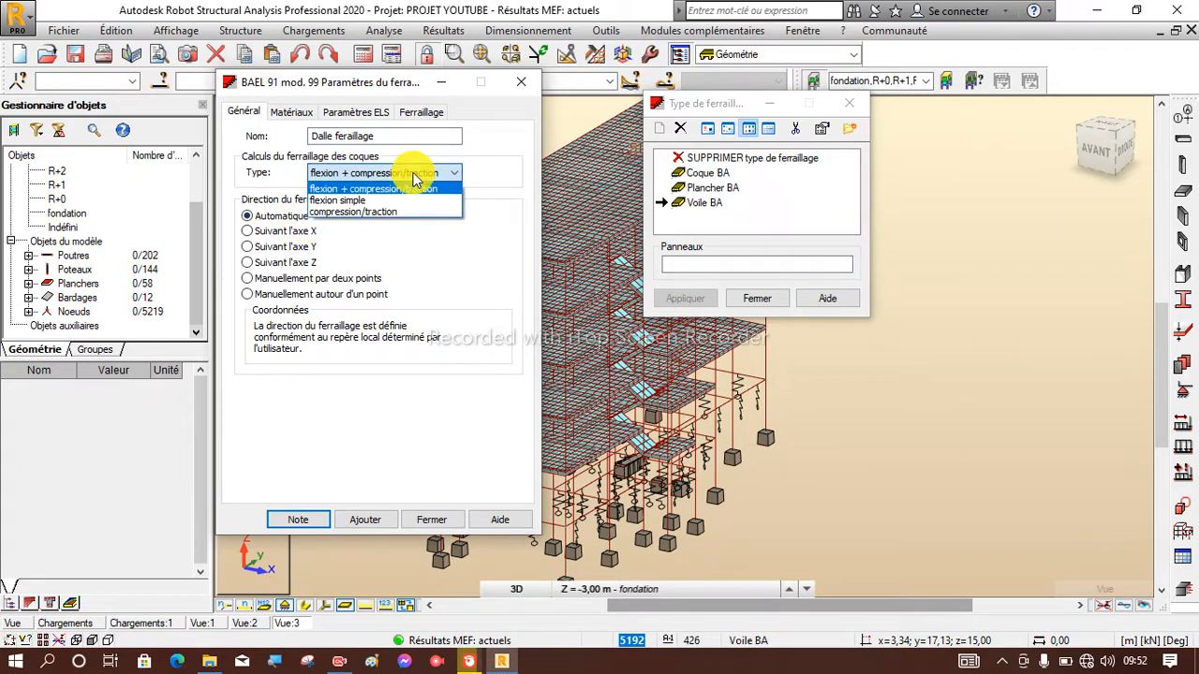
click(415, 179)
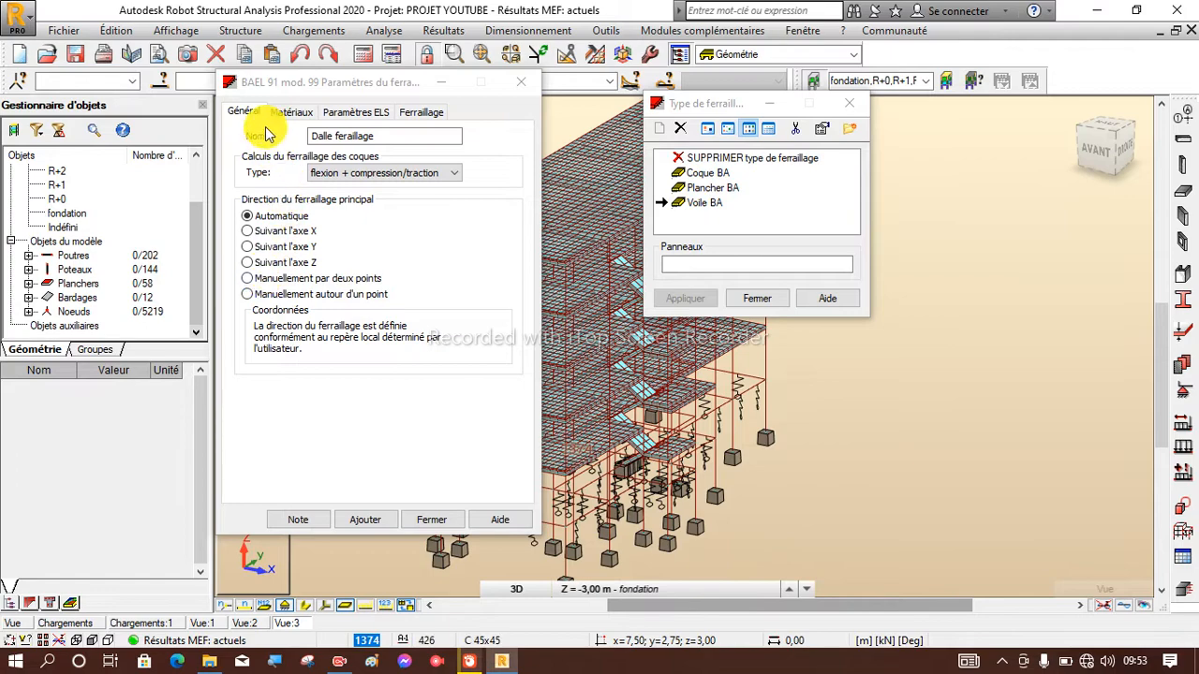
Define the reinforcement materials independently of the structure model, using BETON20 concrete and HA 400 steel.
click(291, 111)
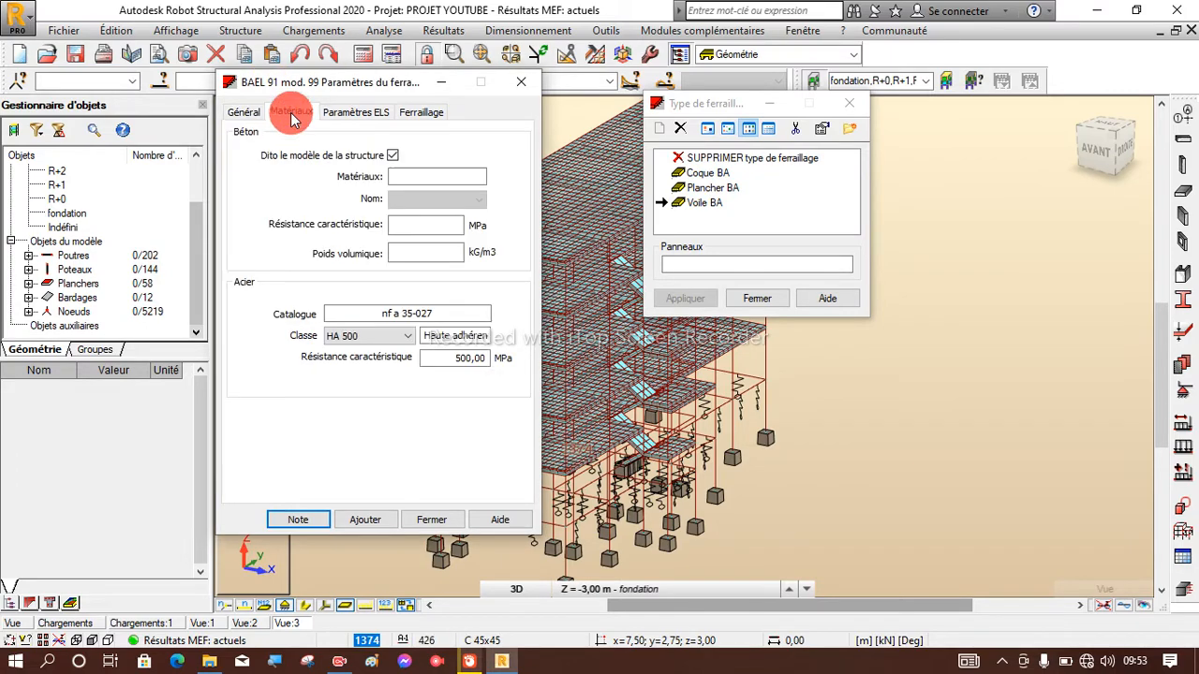
click(393, 155)
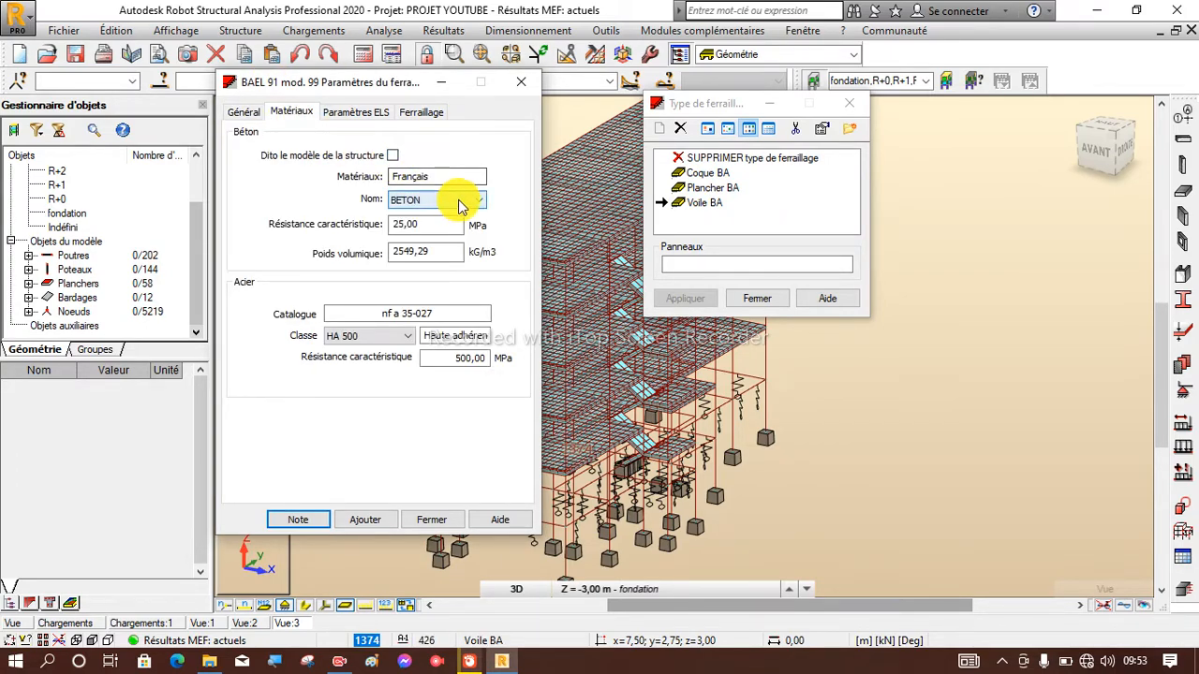
click(457, 200)
click(428, 228)
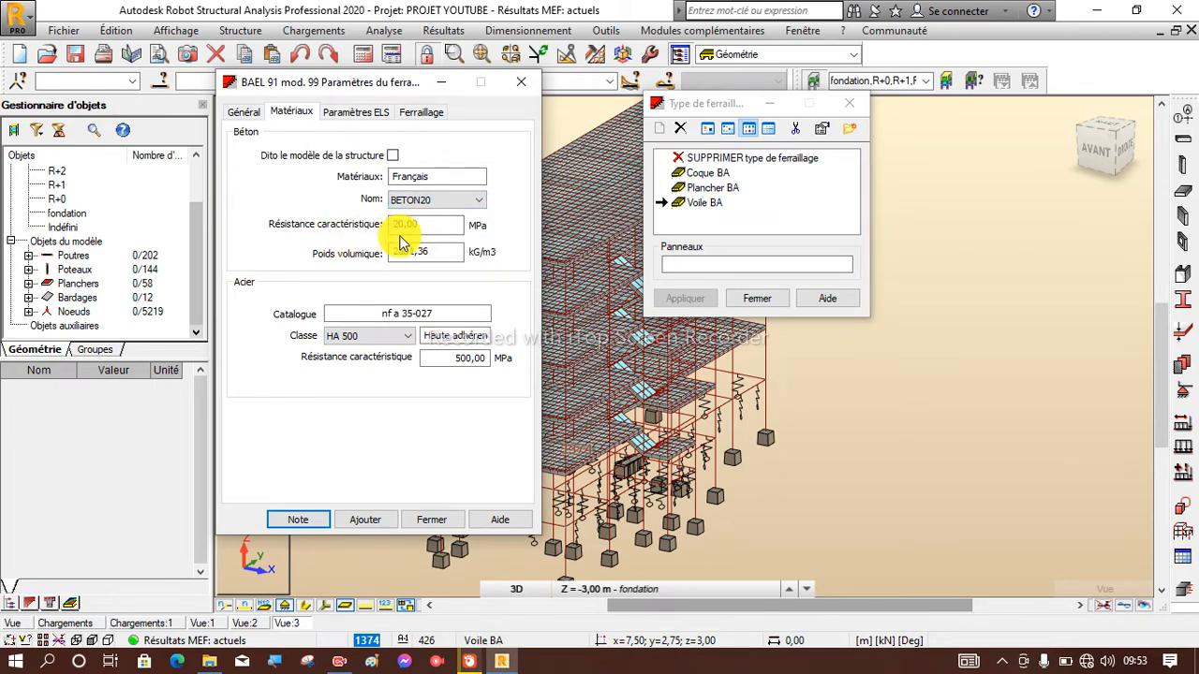
click(415, 226)
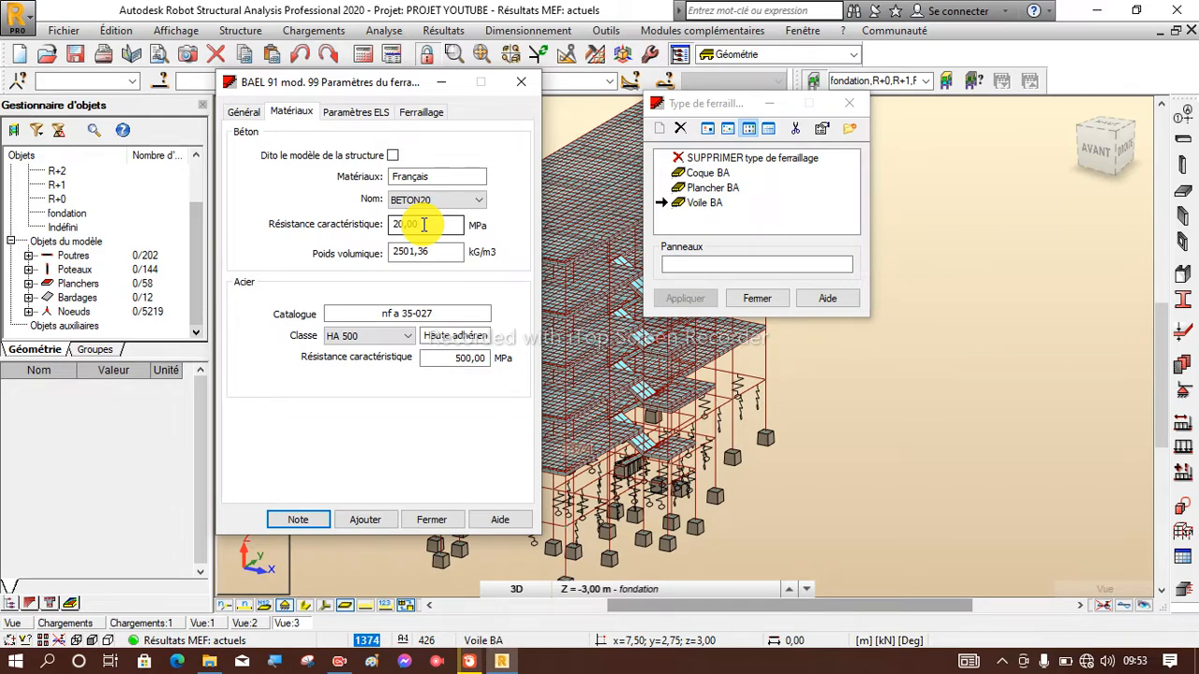
click(380, 337)
click(368, 351)
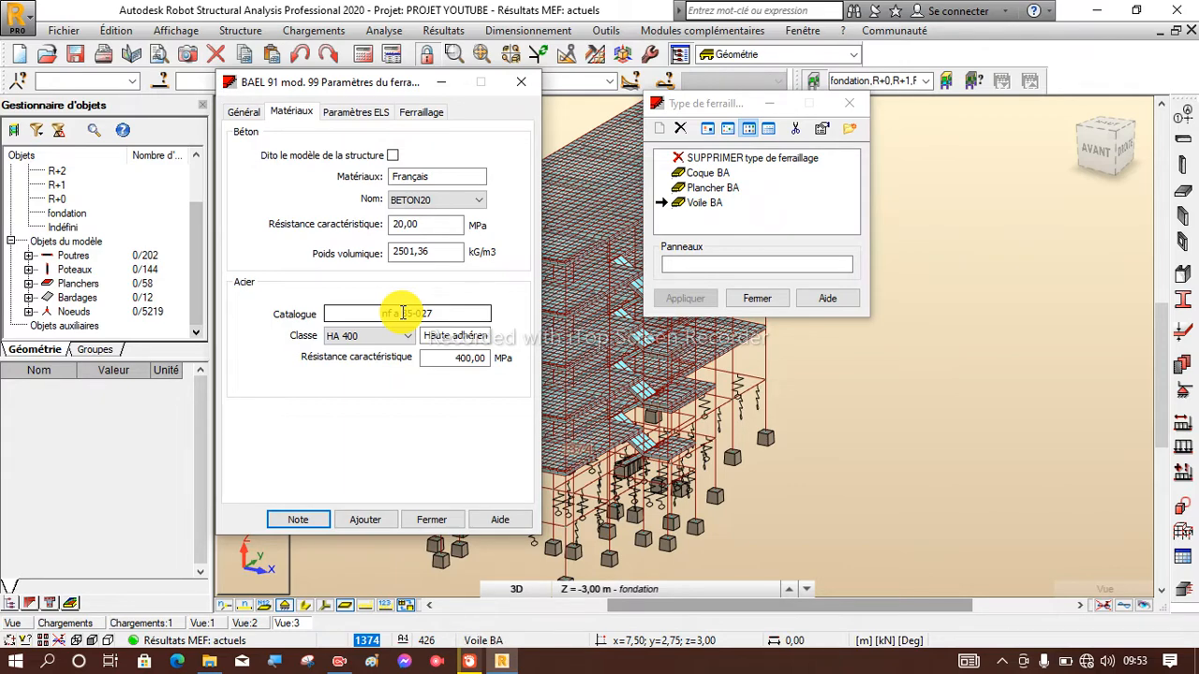
Enable the deflection calculation in the ELS parameters and display the bar diameter and cover settings.
click(354, 112)
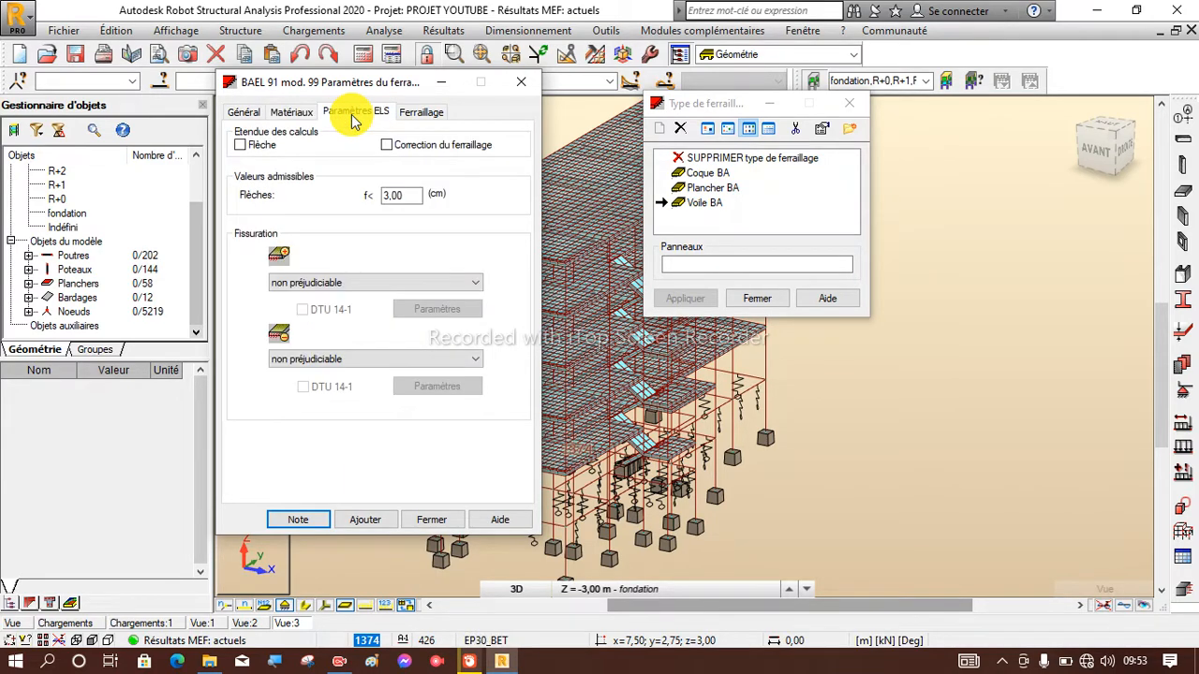
click(241, 147)
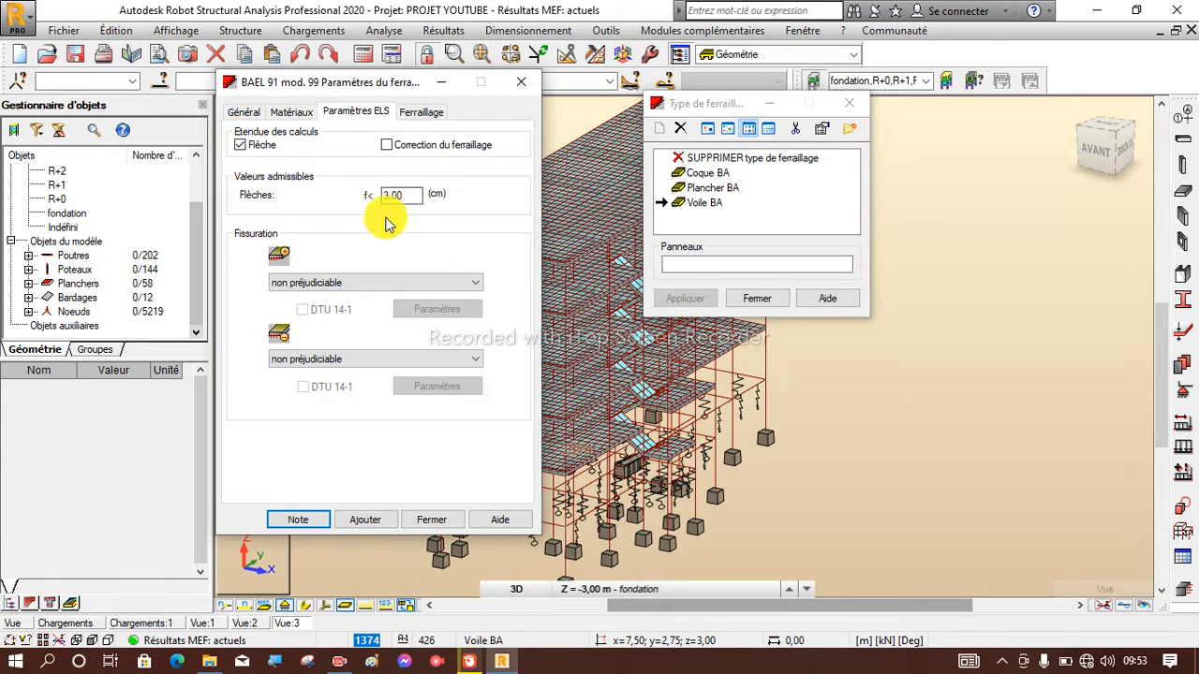
click(420, 112)
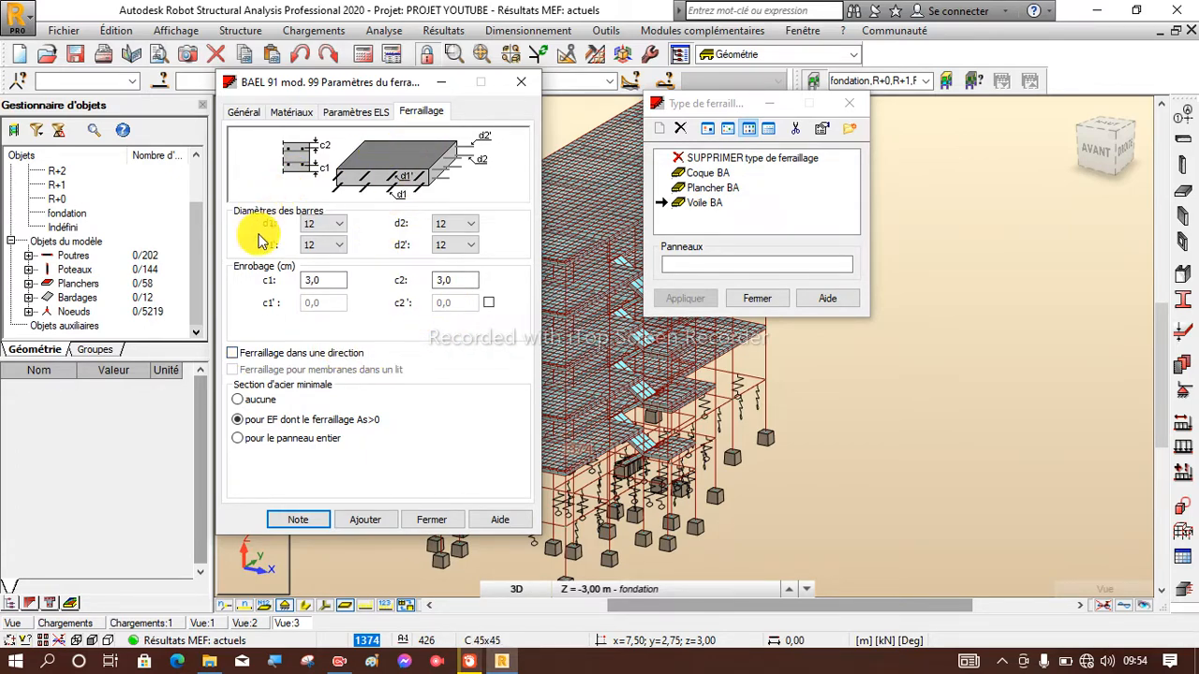
Review the material, general and ELS parameters, then add Dalle feraillage to the reinforcement types and close its definition.
click(301, 120)
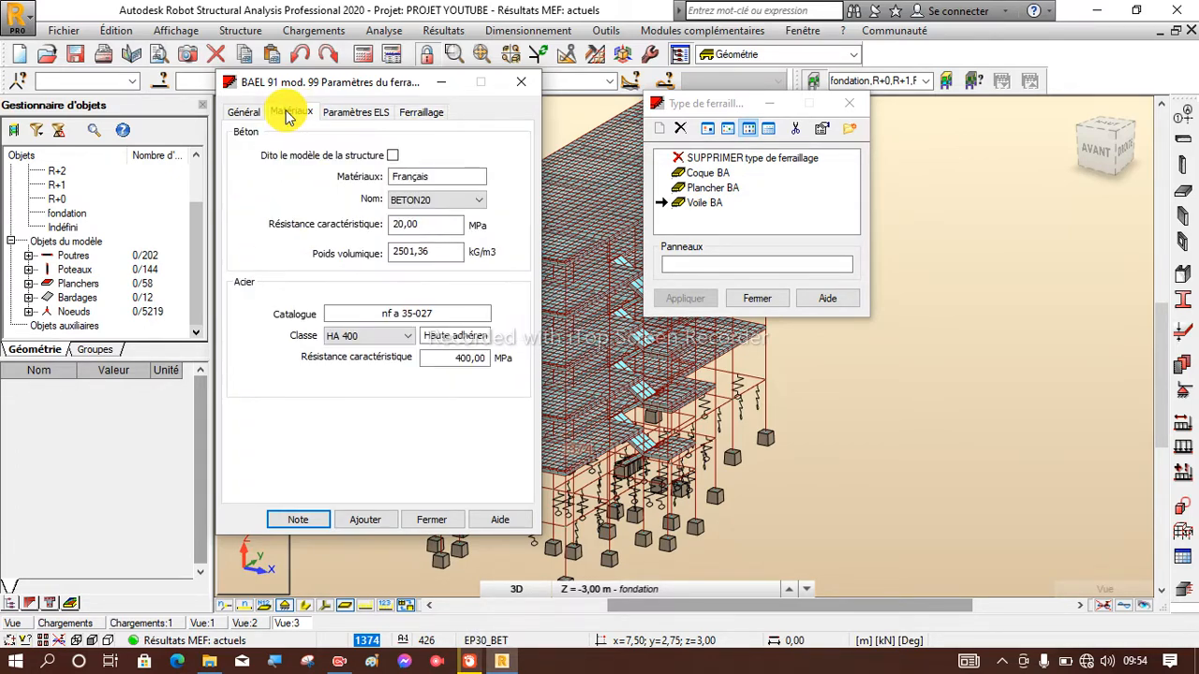
click(258, 120)
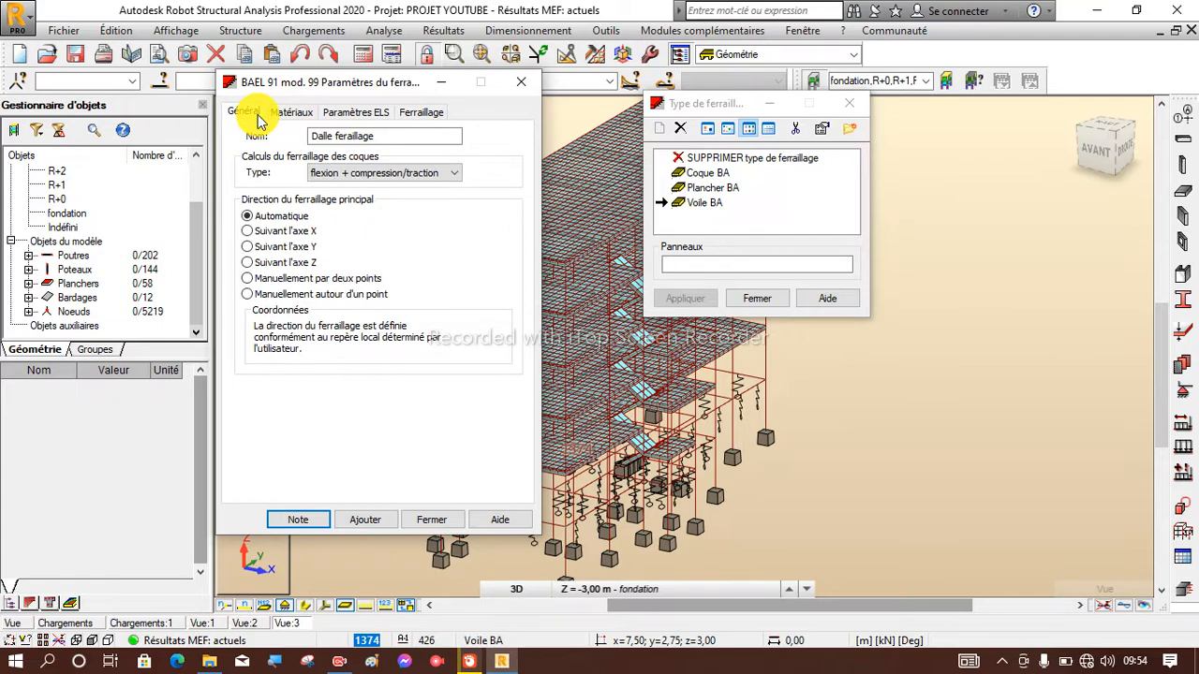
click(341, 116)
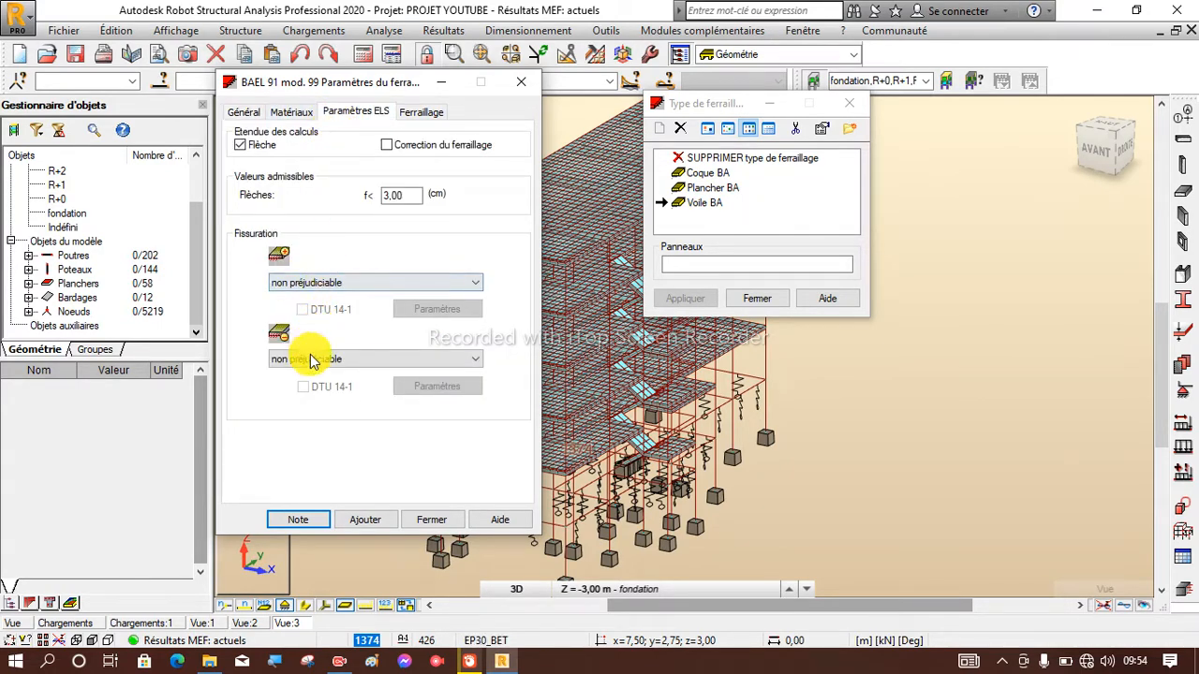
click(366, 523)
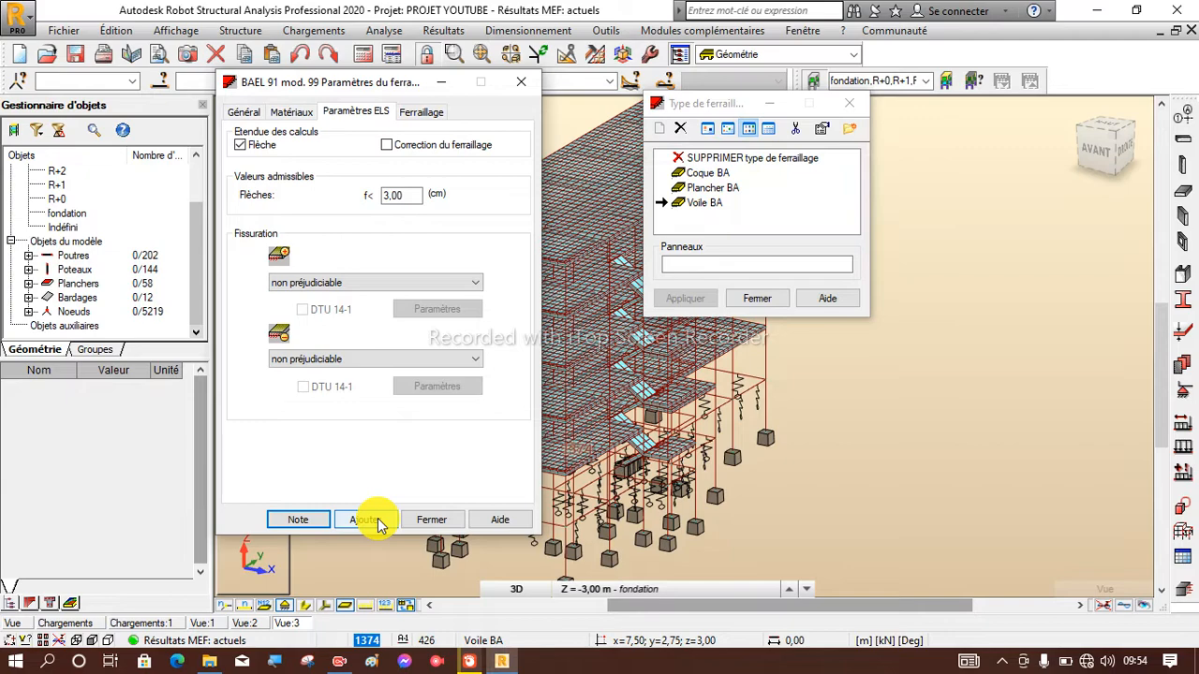
click(432, 521)
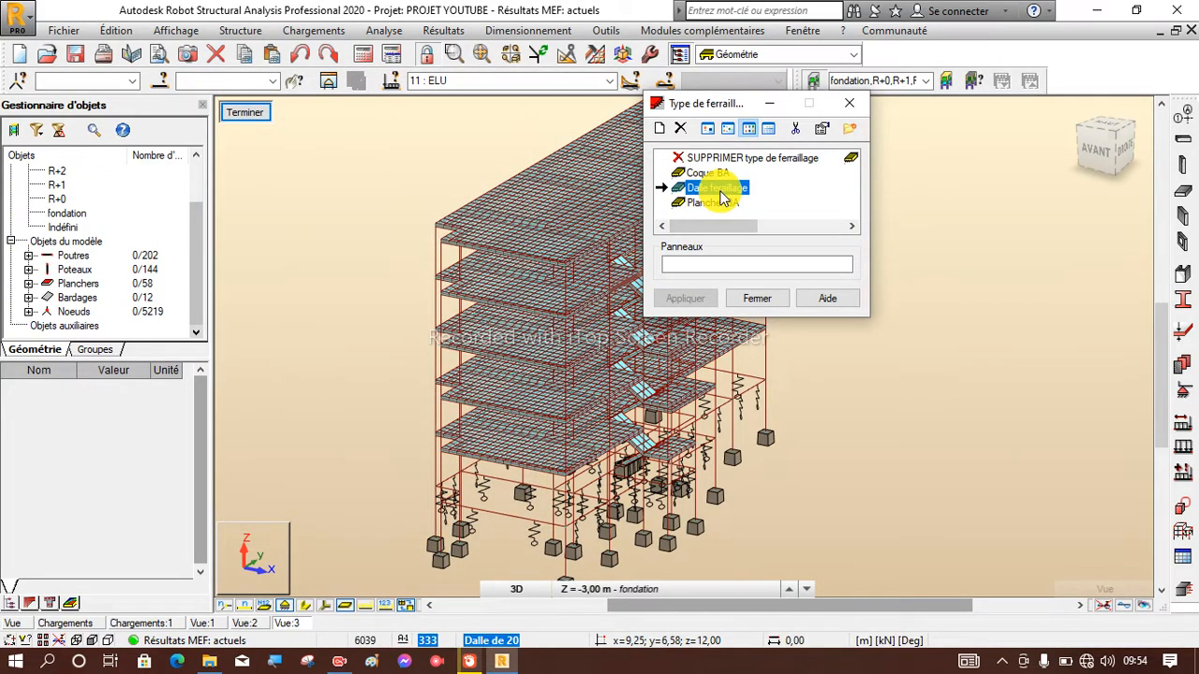
Select all panels with the Dalle de 20 thickness as the target of the Dalle feraillage reinforcement type.
click(704, 265)
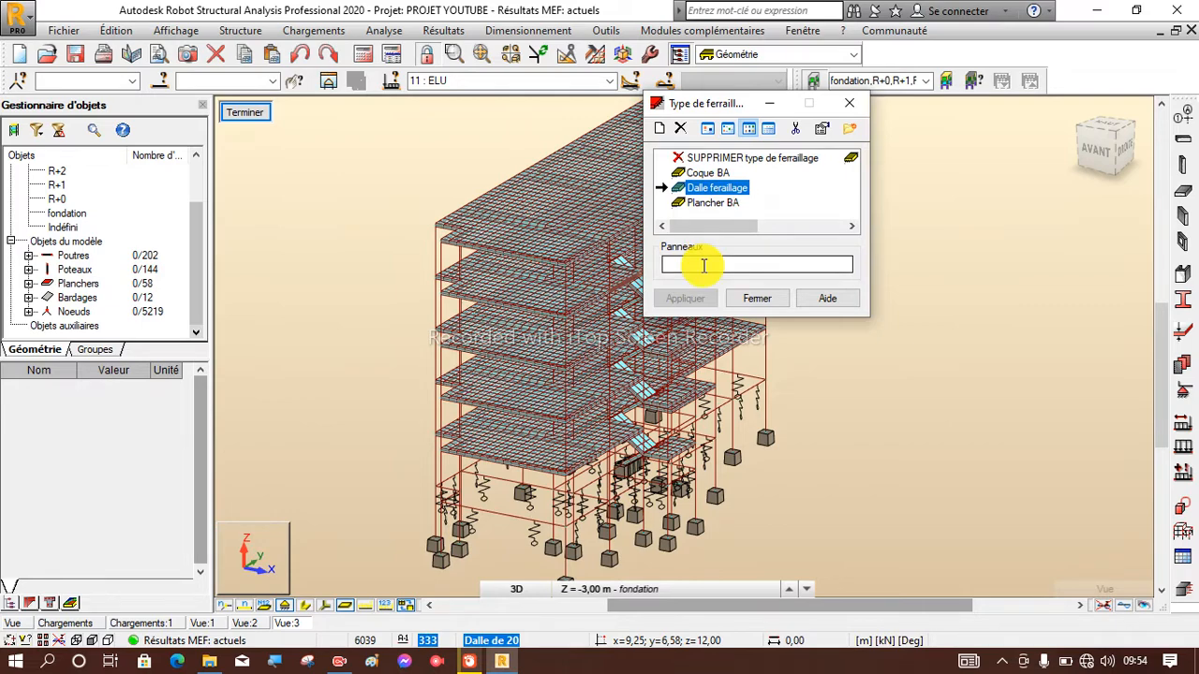
click(704, 265)
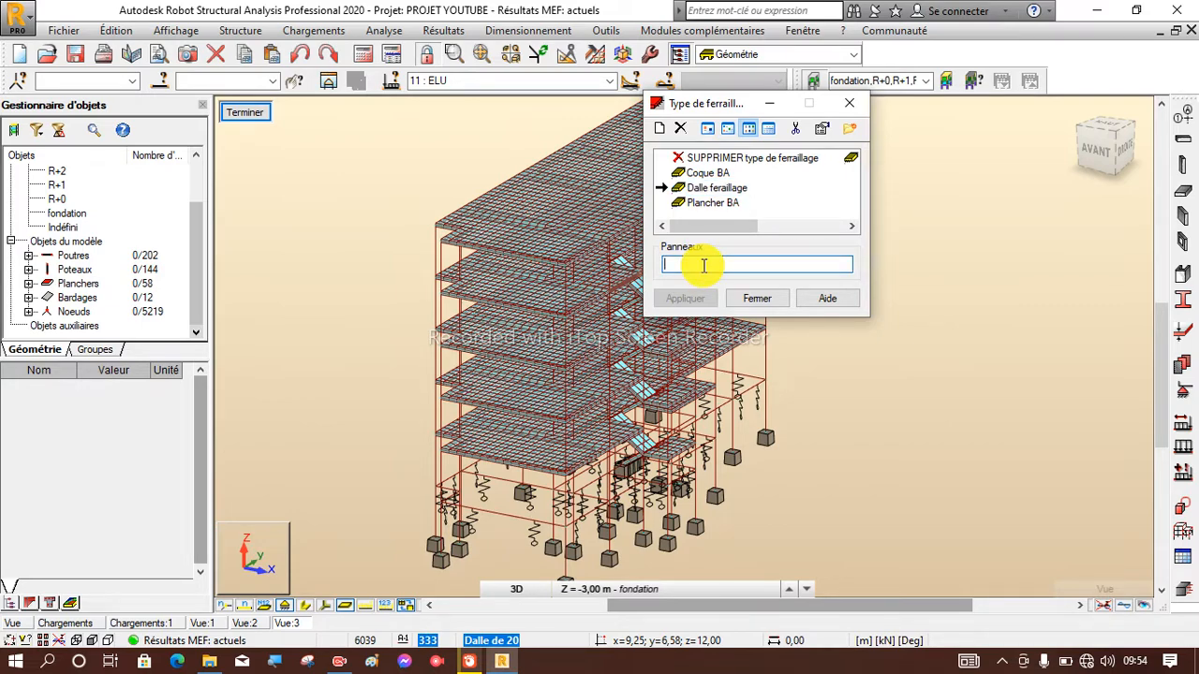
scroll(562, 276, down, 1)
scroll(277, 300, down, 2)
scroll(467, 328, up, 2)
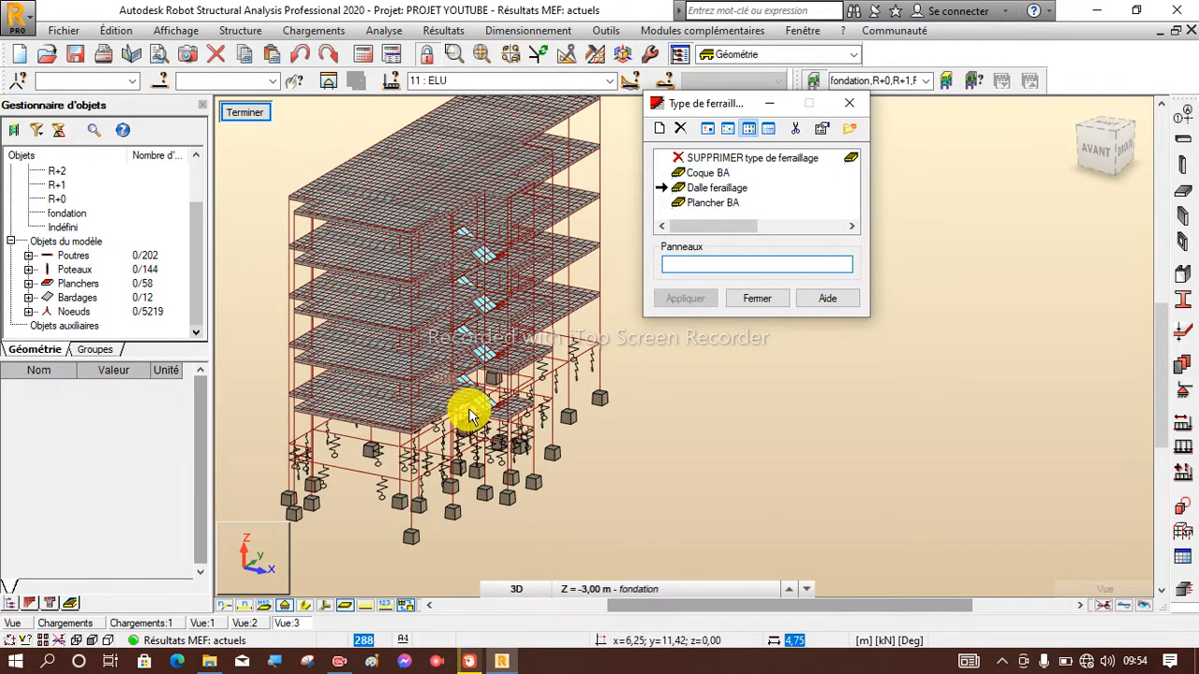
scroll(472, 417, down, 1)
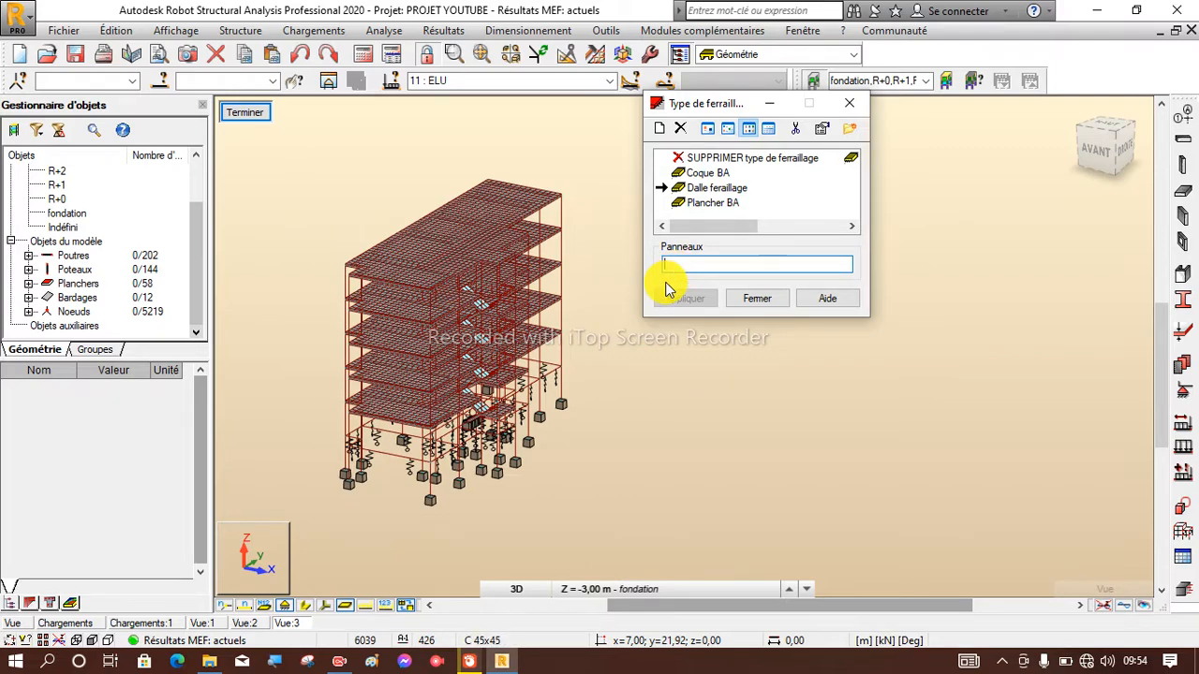
click(167, 85)
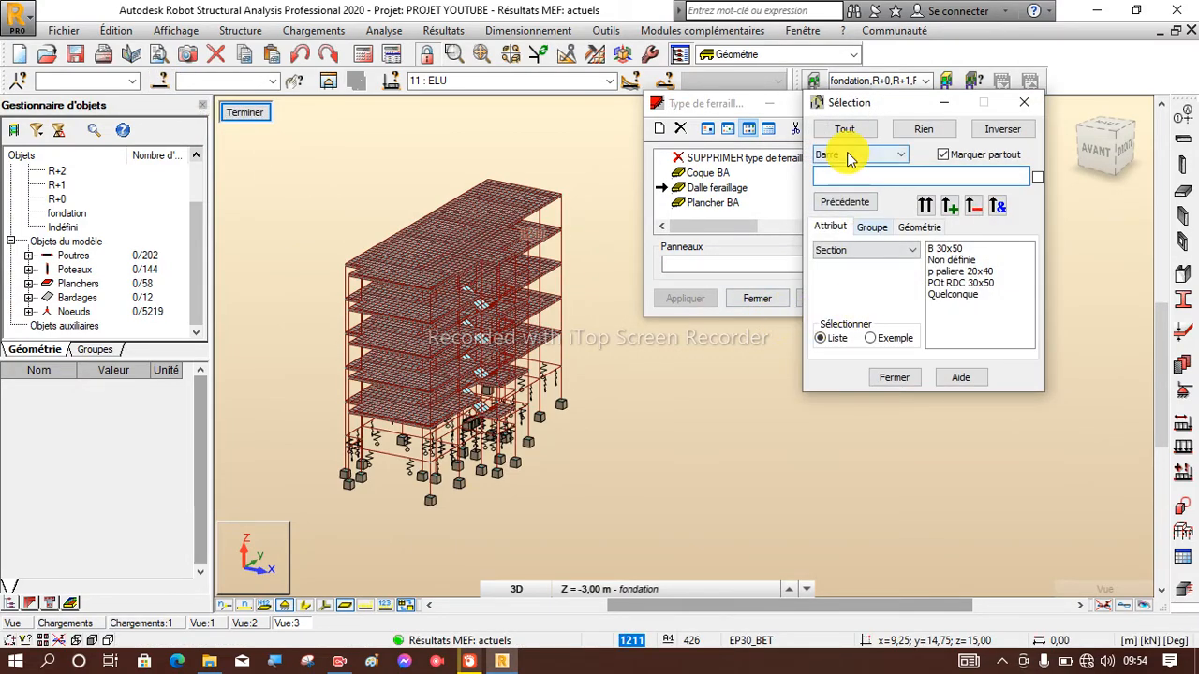
click(848, 155)
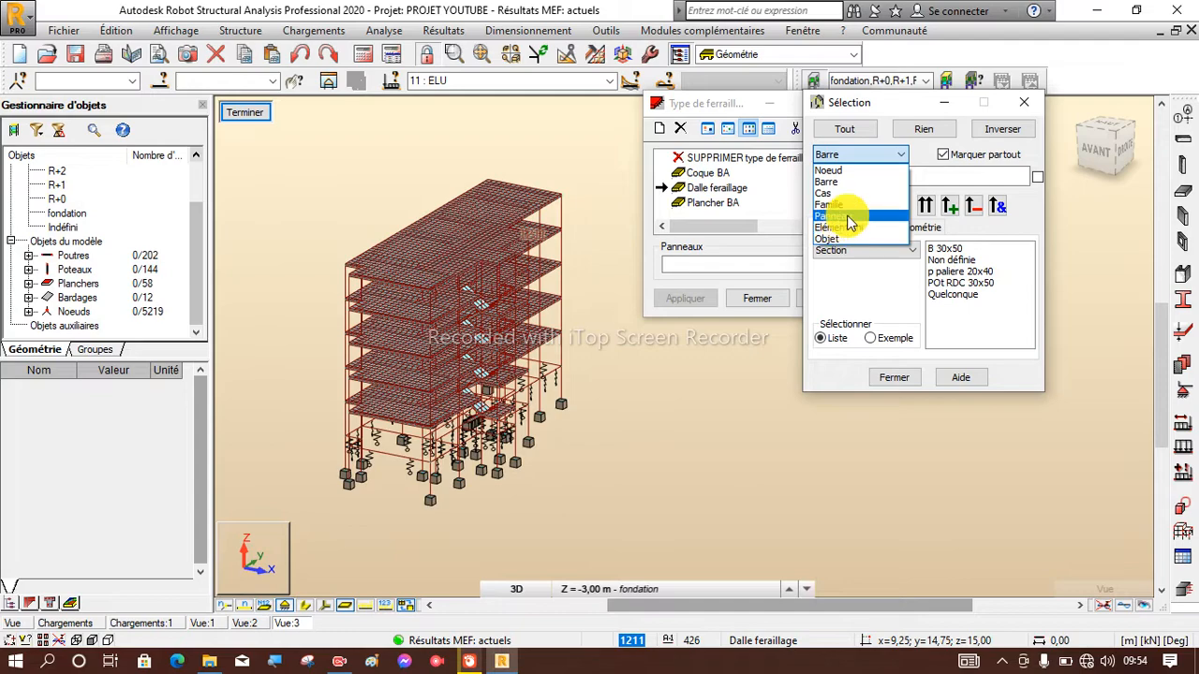
click(847, 217)
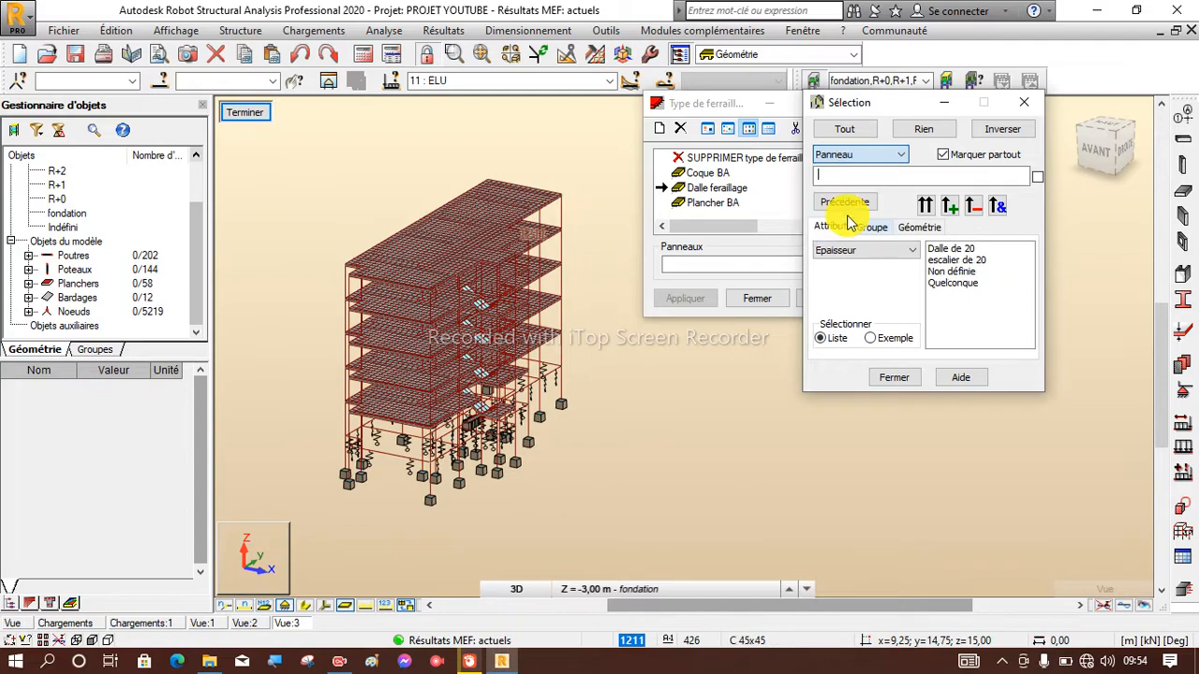
click(961, 250)
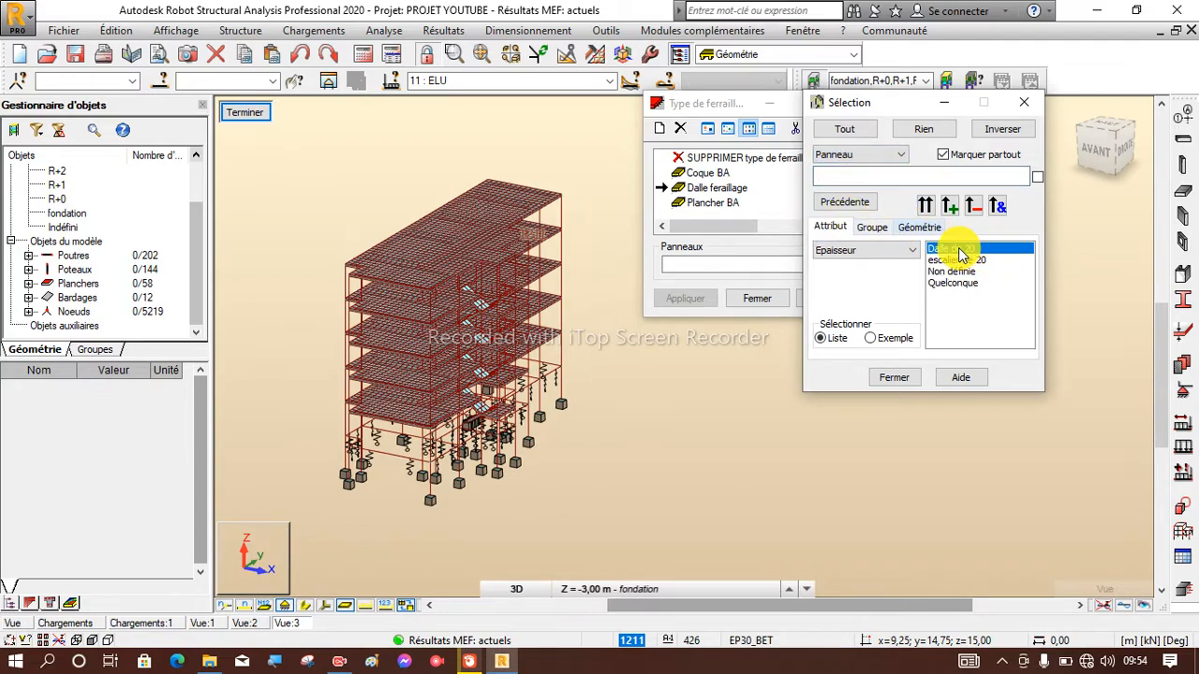
click(926, 207)
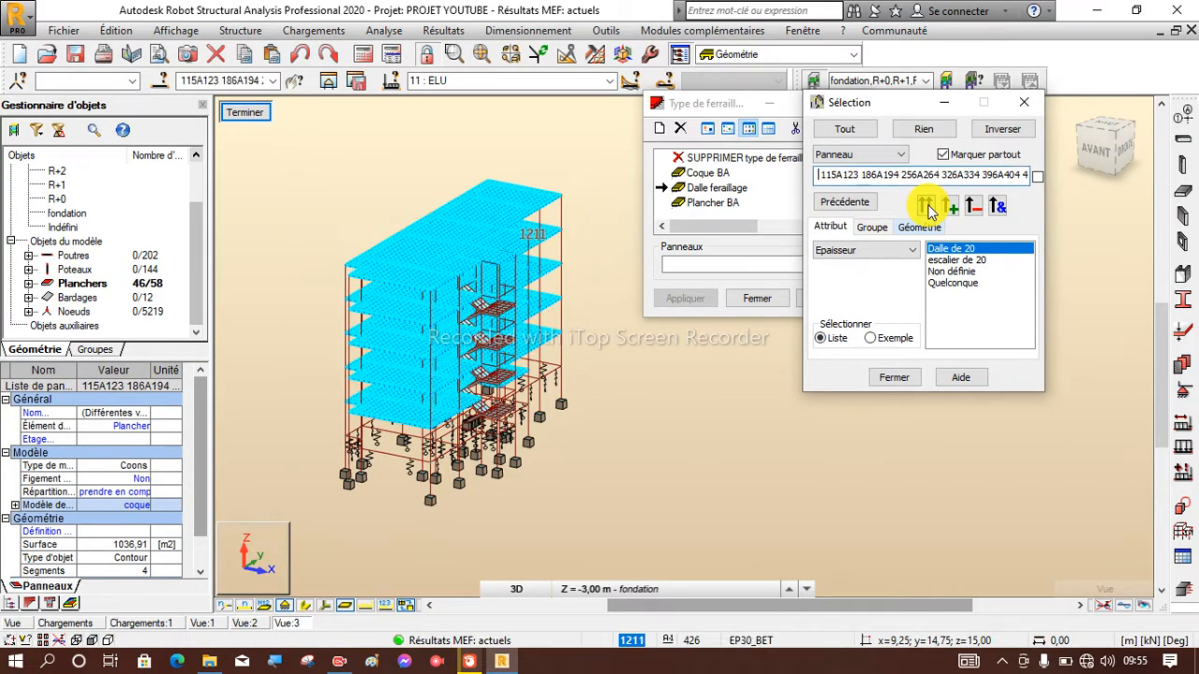
Check the selected slabs in the model, minimize the selection dialog and enter the selection in the Dalle feraillage panel list.
scroll(492, 279, up, 3)
scroll(487, 274, up, 3)
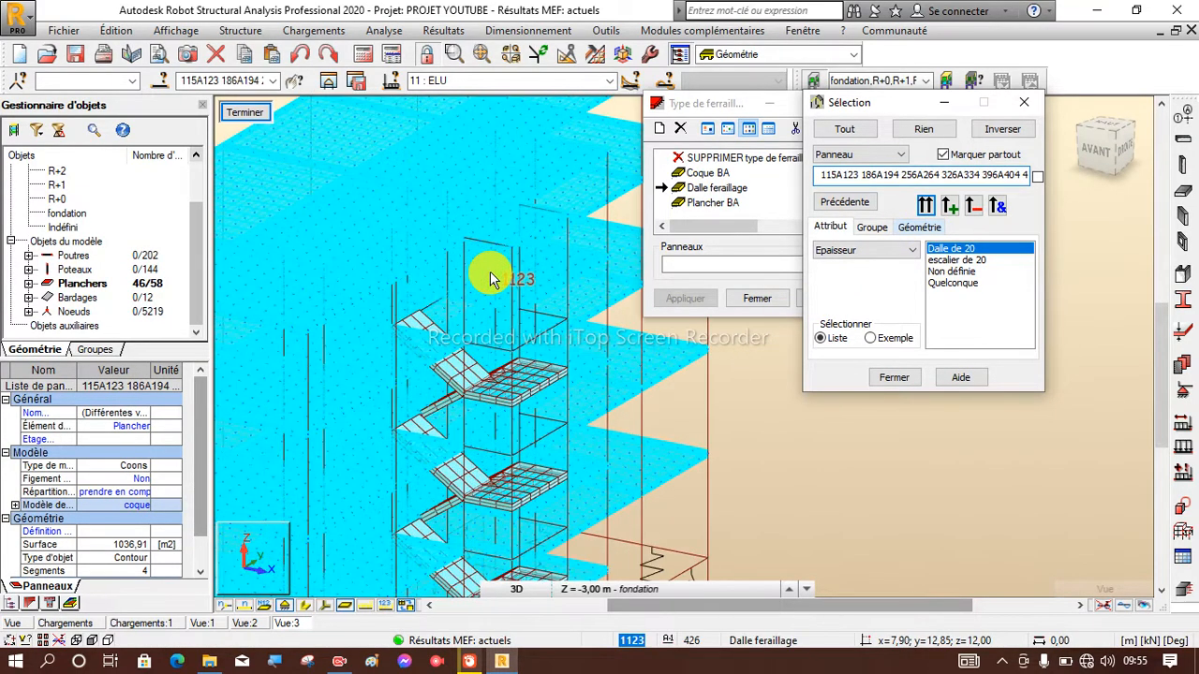
scroll(468, 281, down, 4)
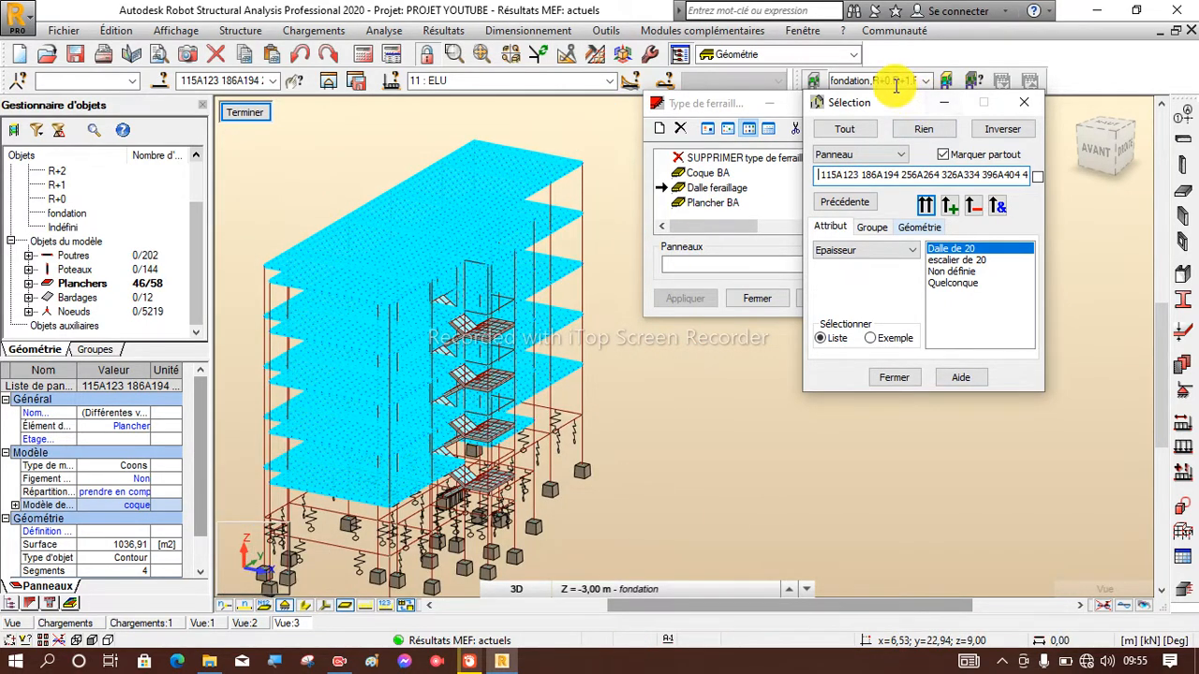
click(953, 104)
click(749, 265)
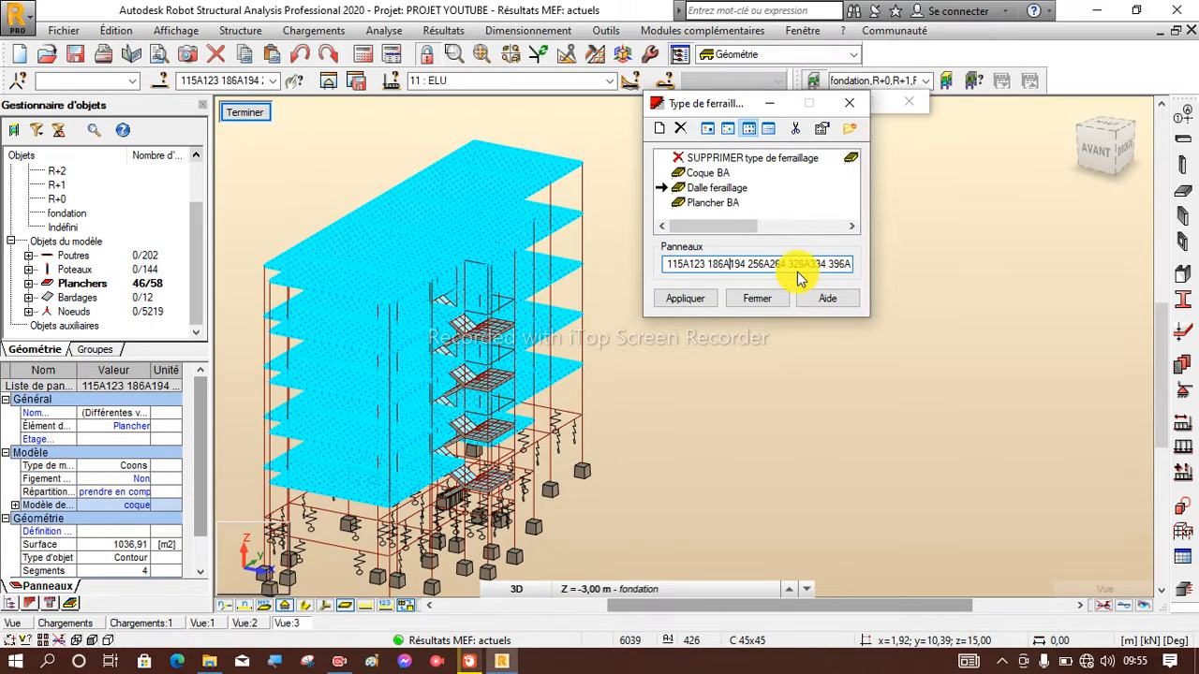
Apply the Dalle feraillage reinforcement type to the listed 20 cm slab panels and close the reinforcement type dialog.
click(686, 299)
click(676, 303)
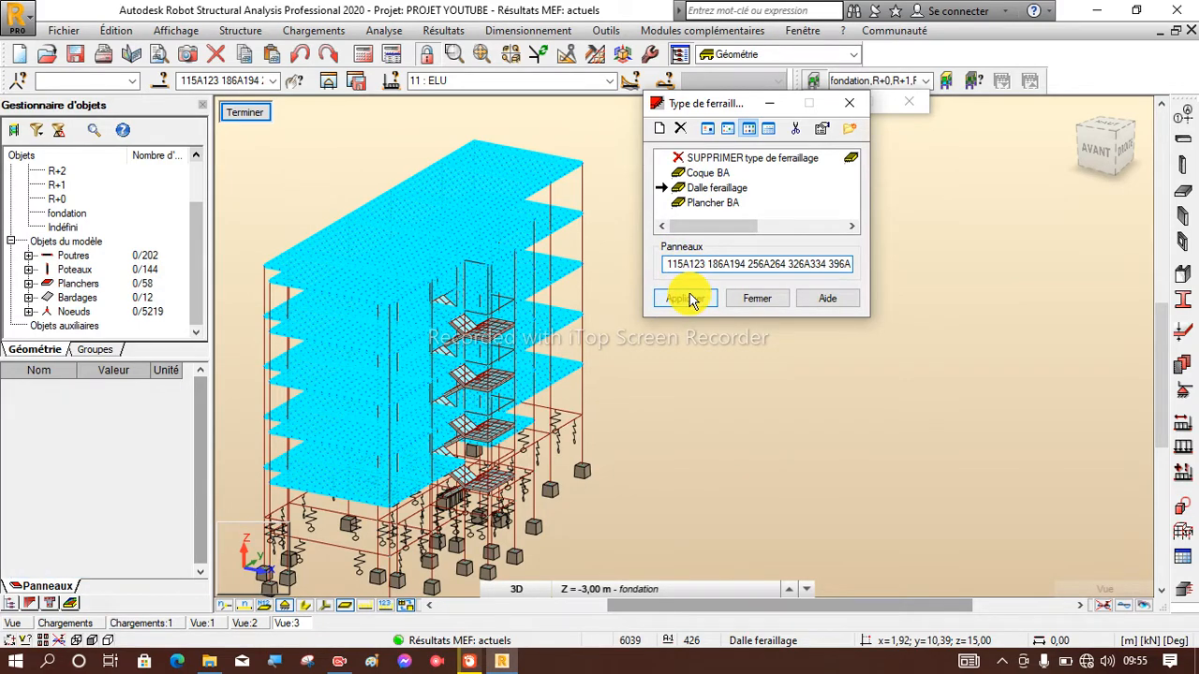
click(755, 298)
Examine the isolated floor slabs across all storeys and close the minimized selection dialog.
scroll(583, 343, down, 2)
scroll(462, 328, up, 5)
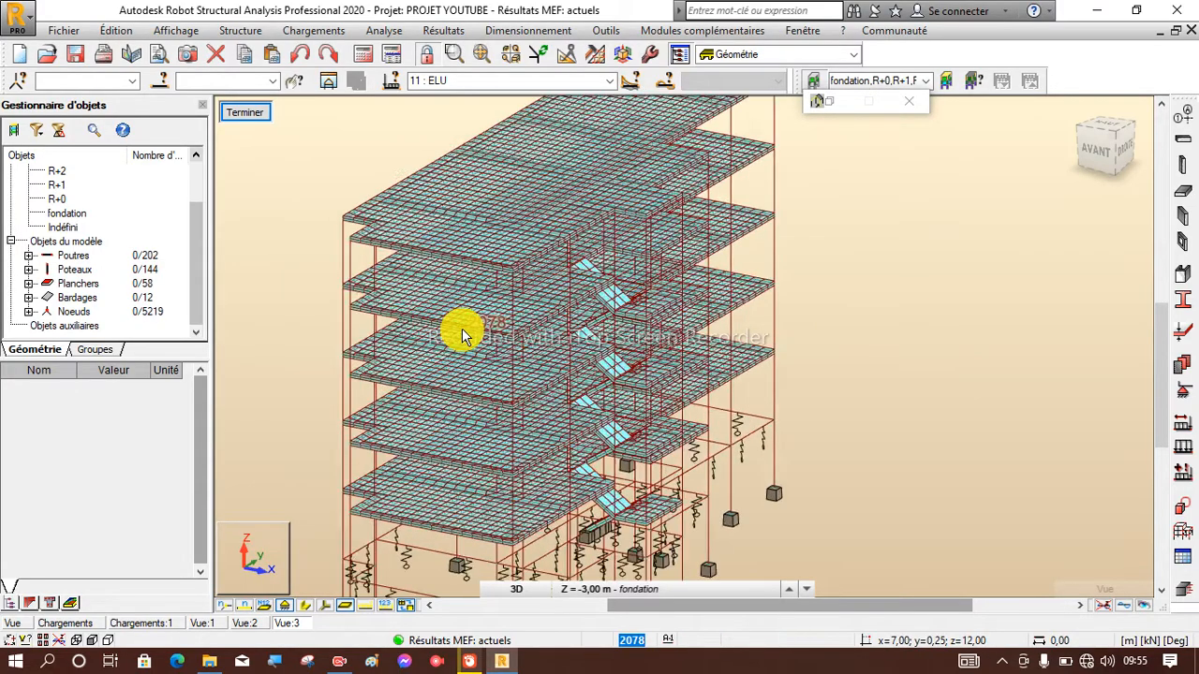
scroll(461, 329, down, 3)
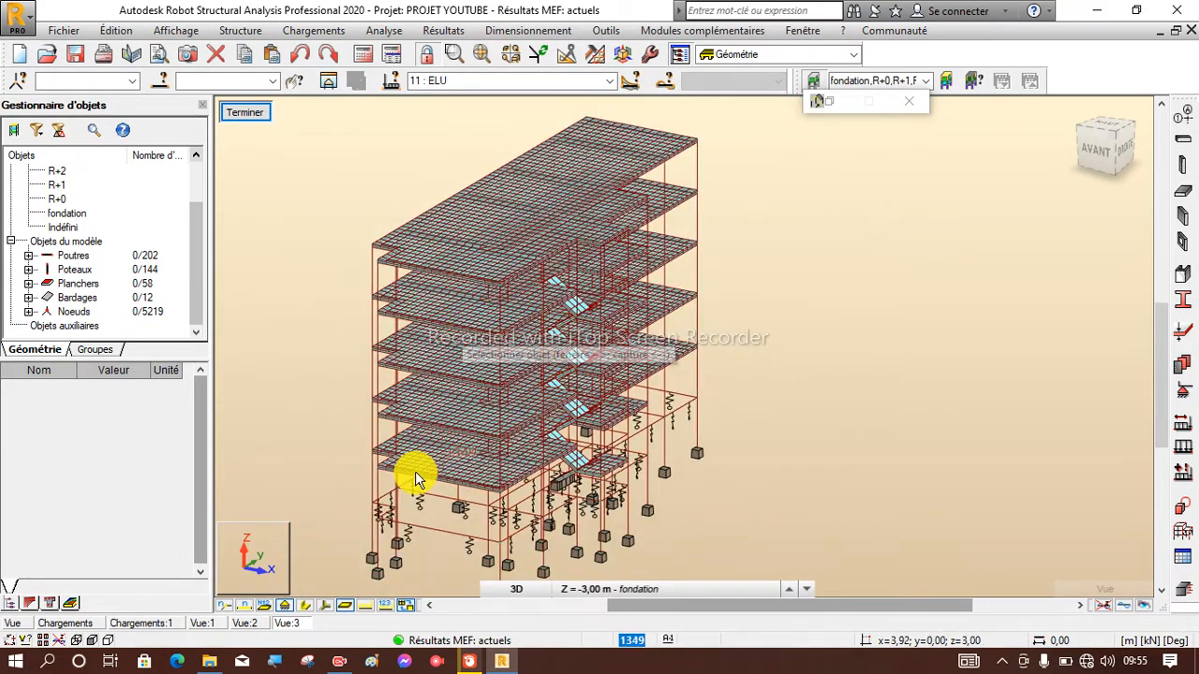
scroll(416, 473, up, 4)
scroll(436, 404, down, 3)
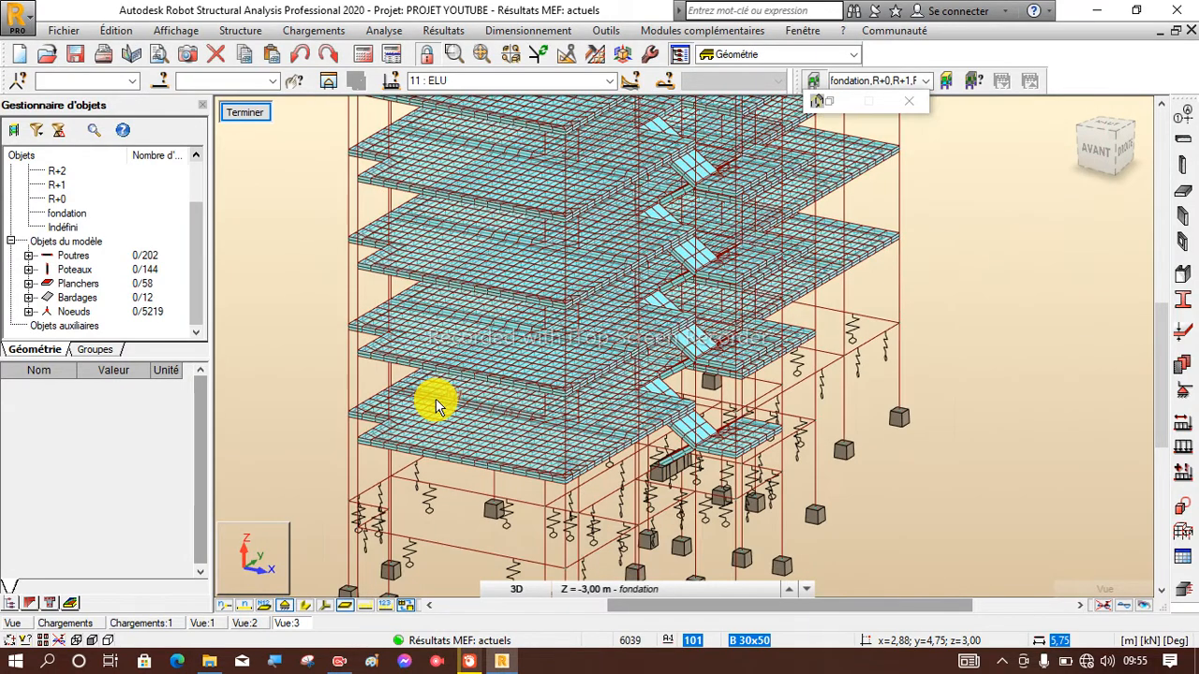
scroll(524, 401, down, 3)
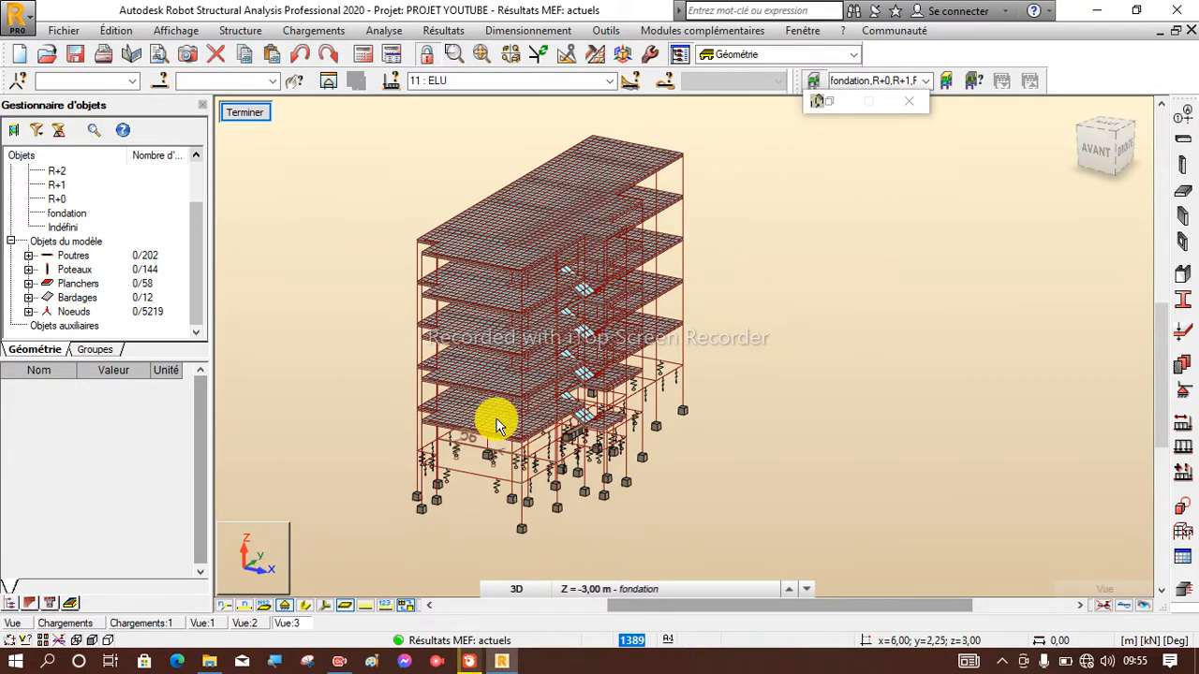
scroll(496, 421, up, 2)
scroll(447, 460, down, 1)
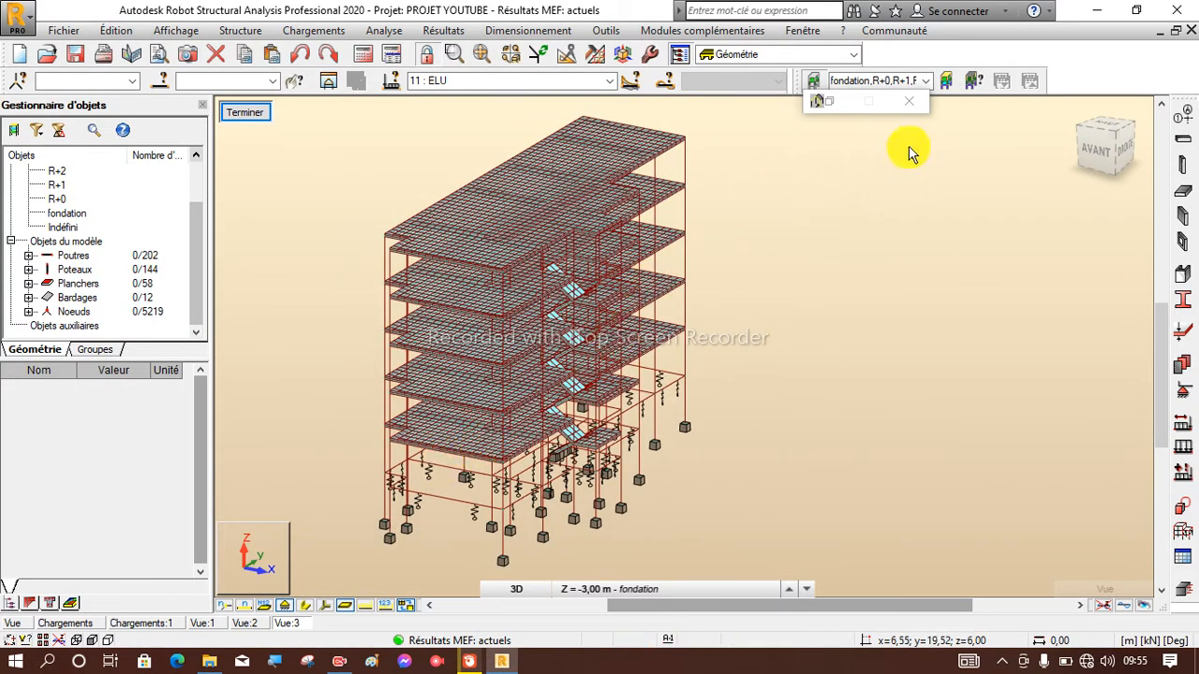
click(916, 101)
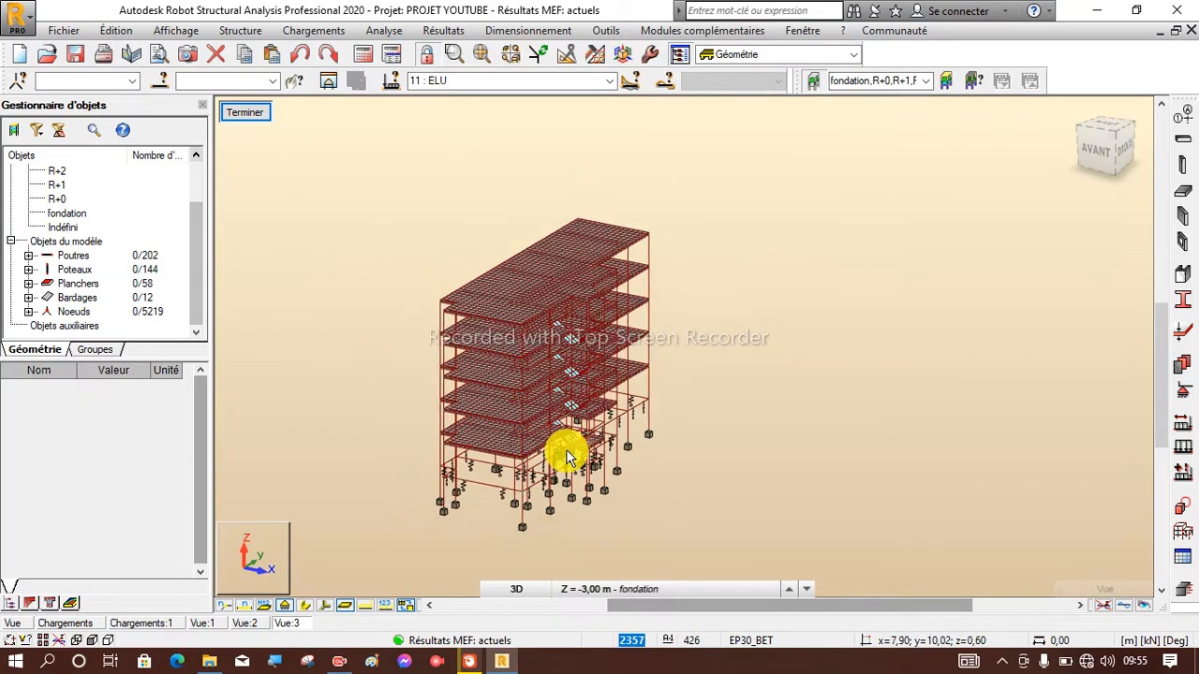
Inspect the isolated slabs and stairs up close and from a lower viewpoint using 3D rotation.
scroll(569, 430, up, 2)
scroll(569, 434, down, 3)
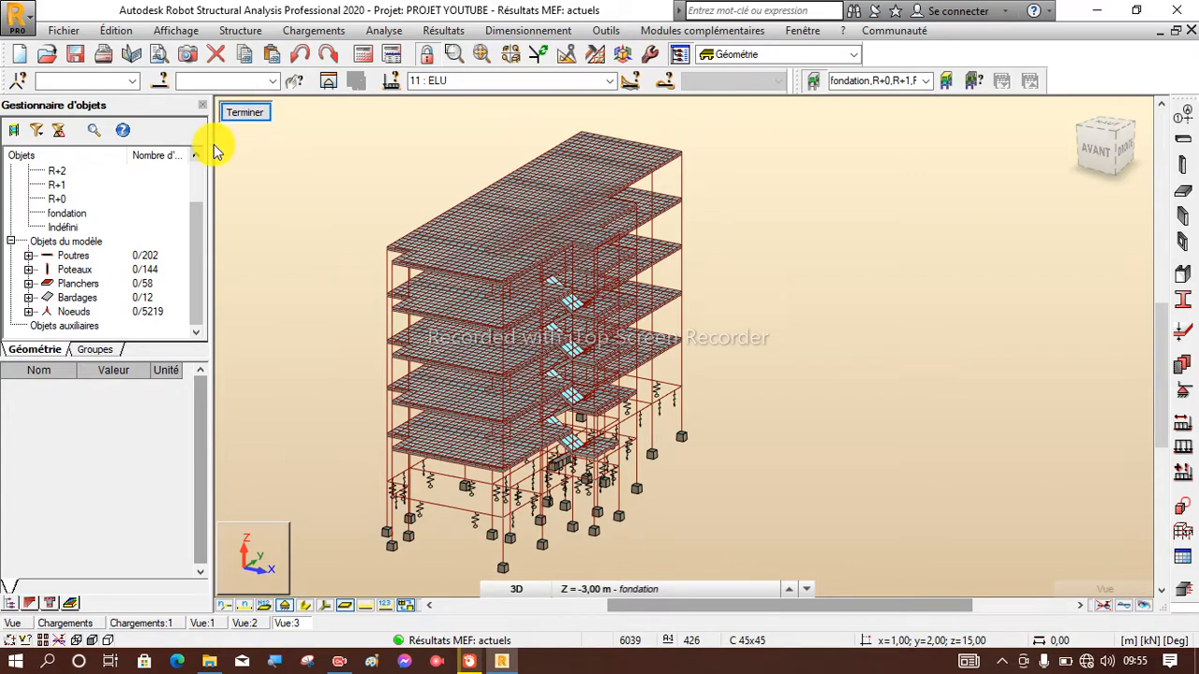
scroll(441, 456, up, 3)
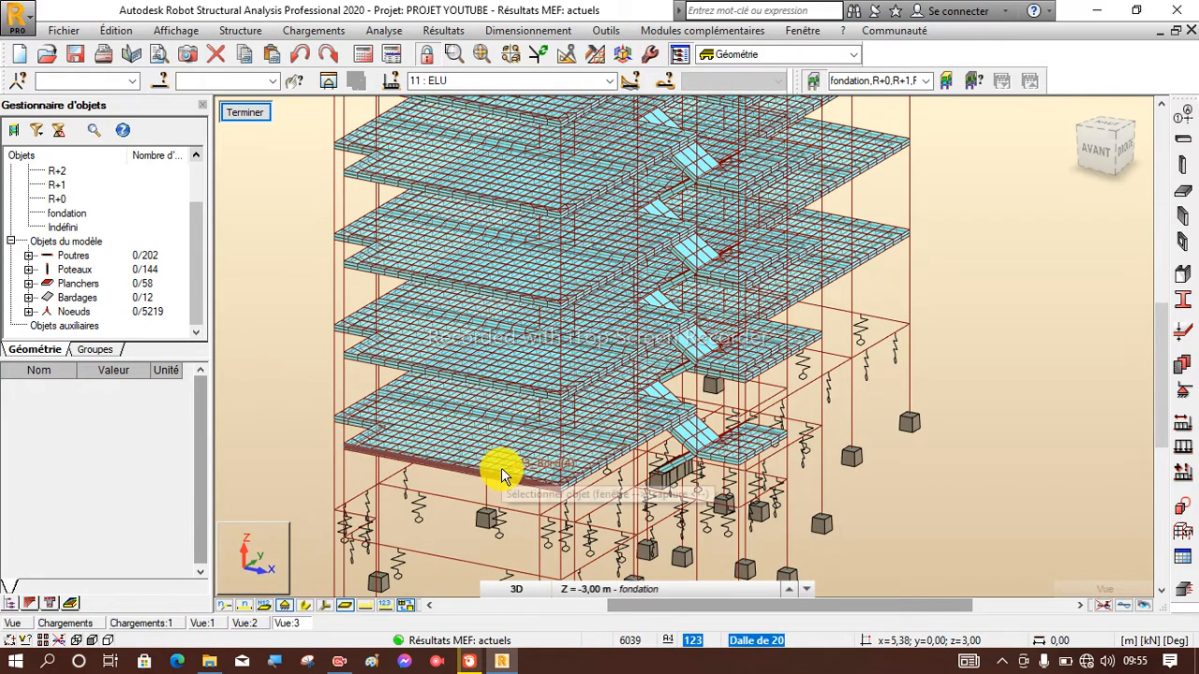
scroll(449, 300, down, 3)
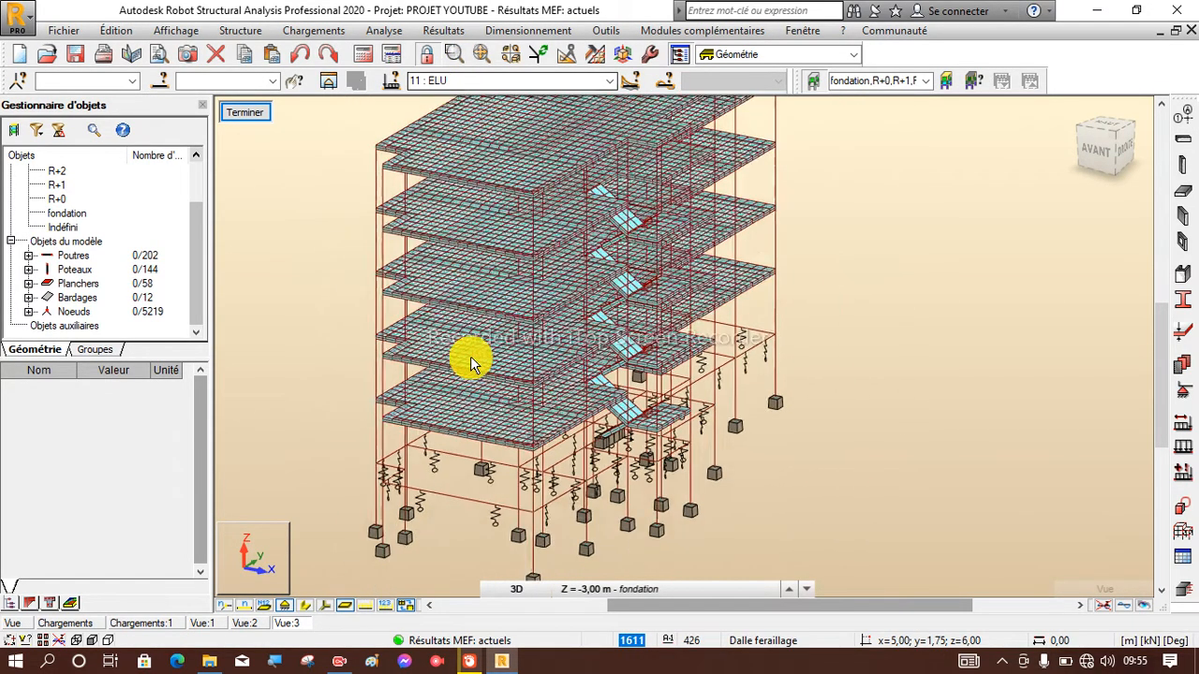
click(828, 304)
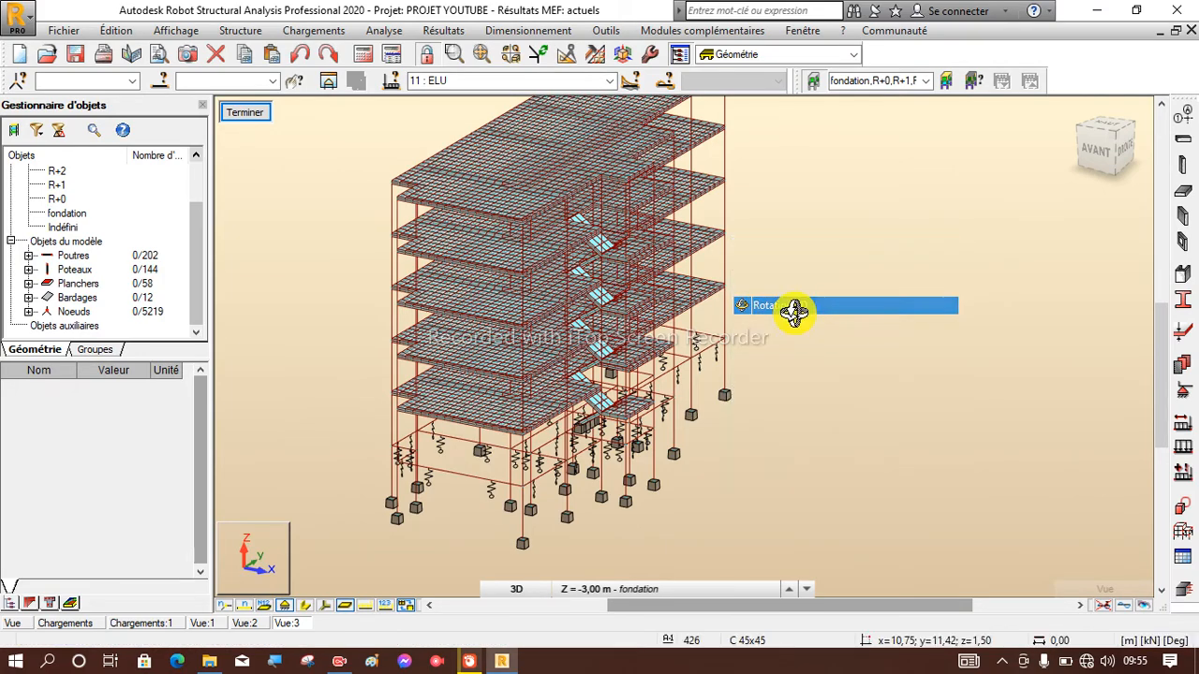
drag(554, 391, 539, 361)
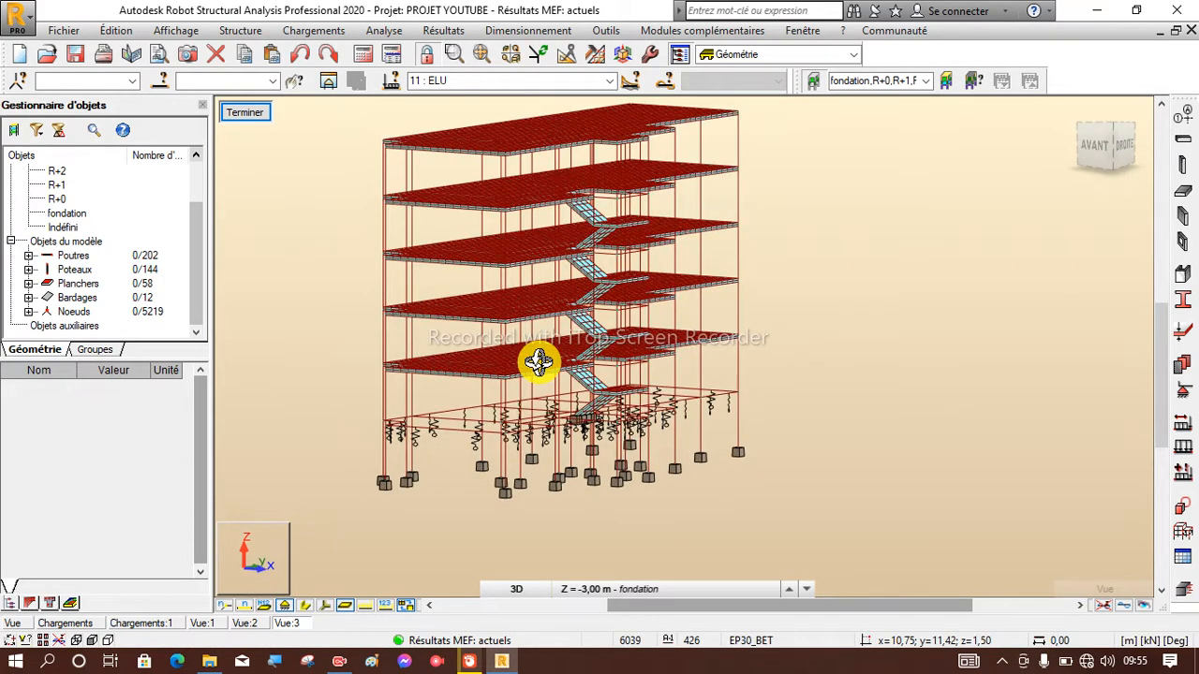
scroll(541, 360, up, 1)
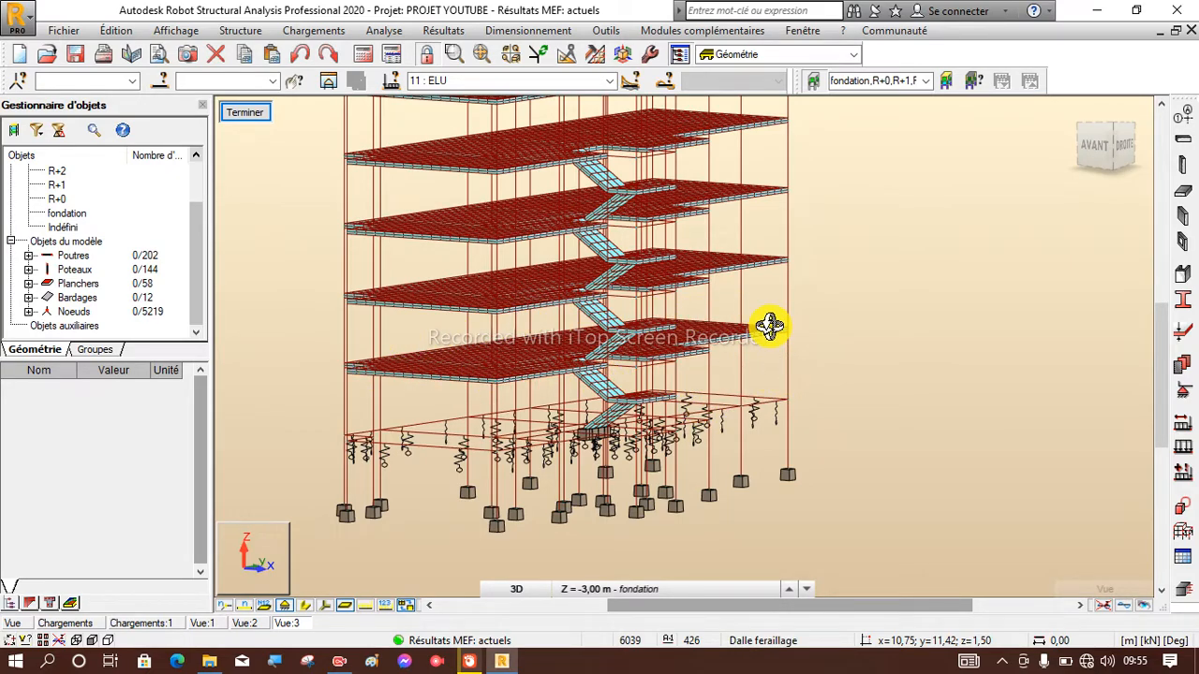
Return to selection mode and end the slab substructure editing to restore the full building model.
right_click(874, 269)
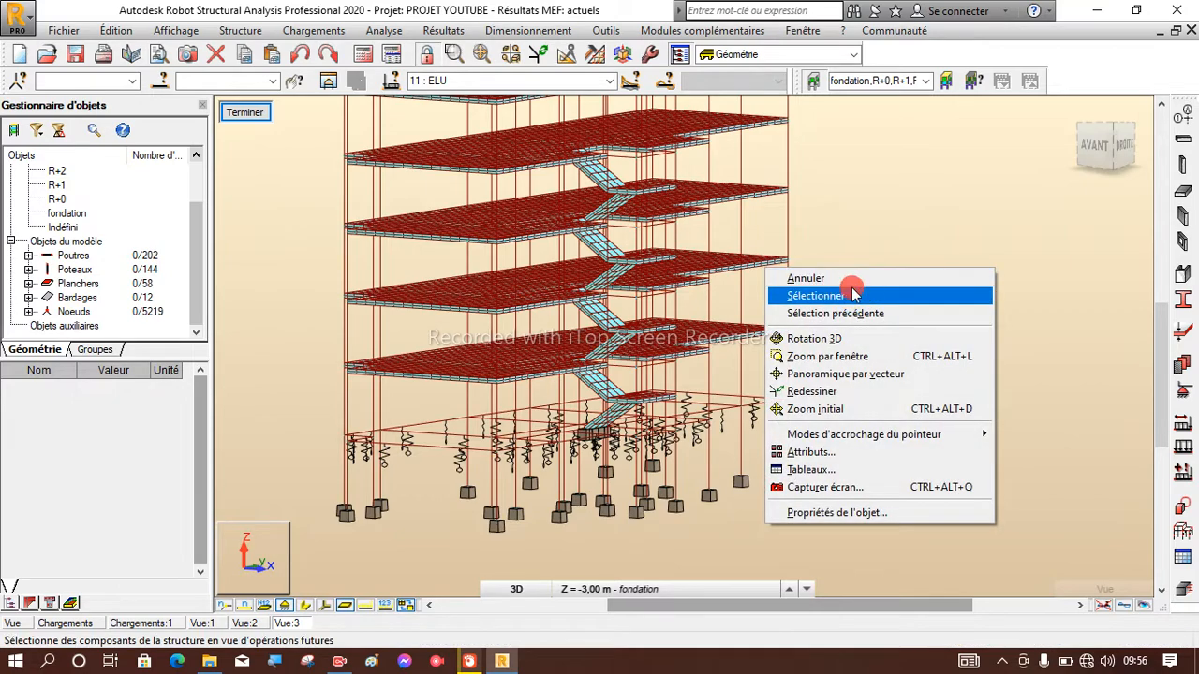
click(854, 295)
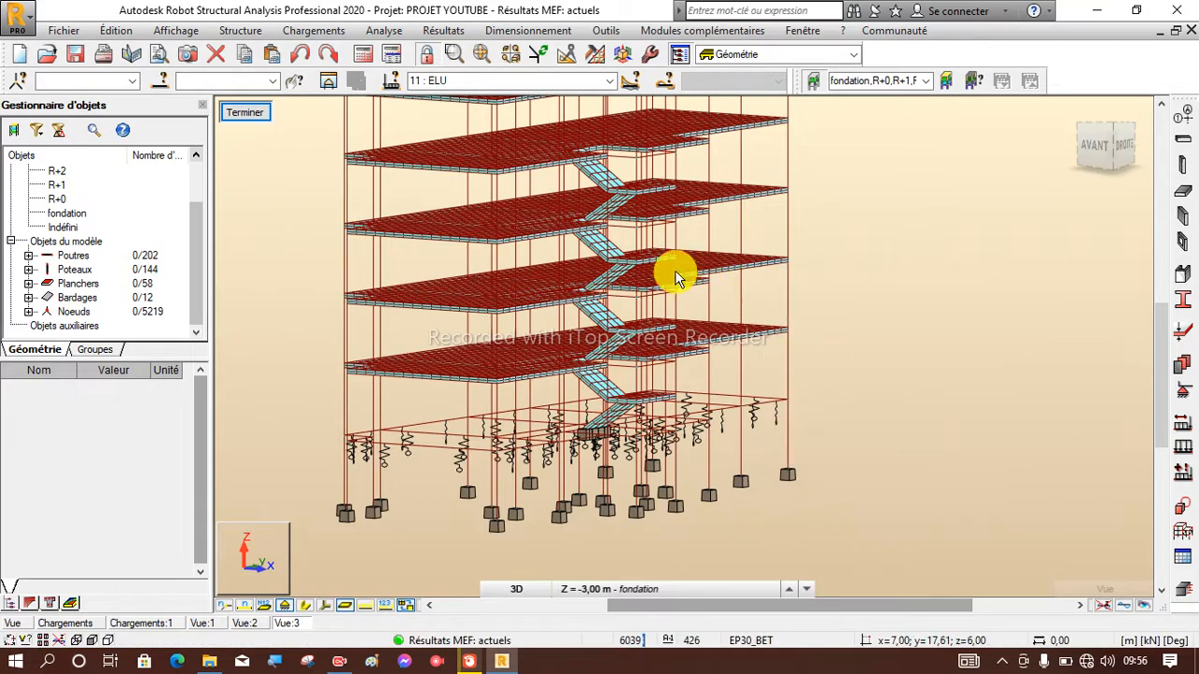
click(242, 116)
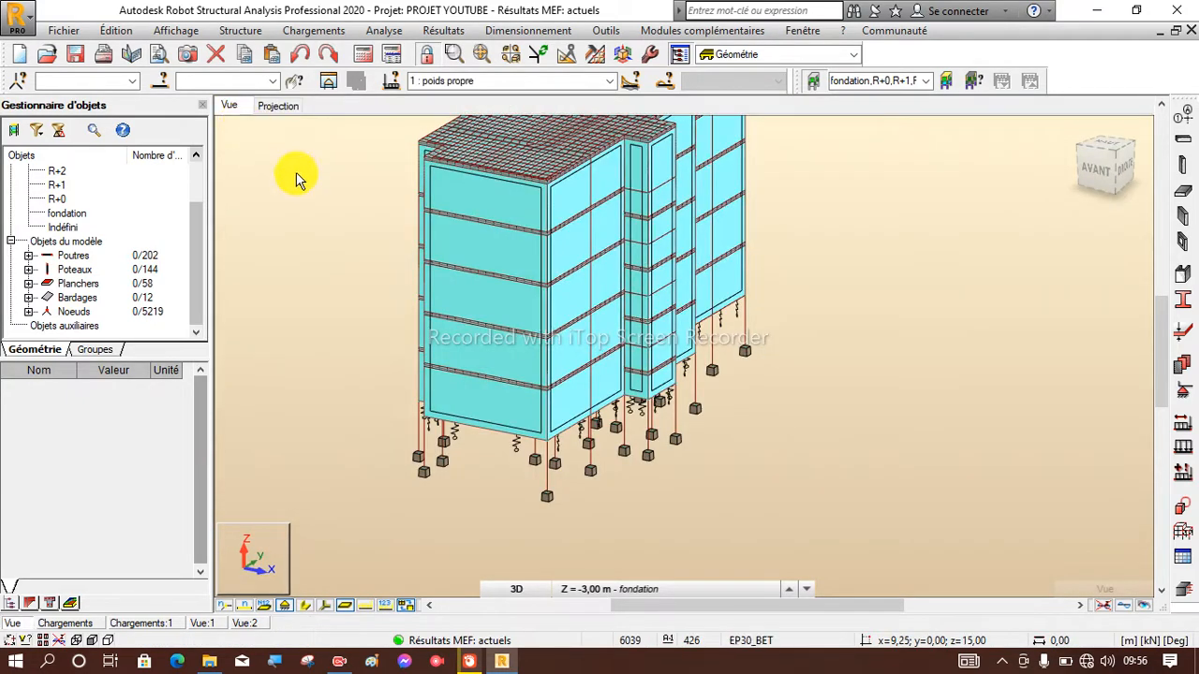
Turn on the display of construction lines (Lignes de construction) in the full model's display attributes.
scroll(455, 384, down, 3)
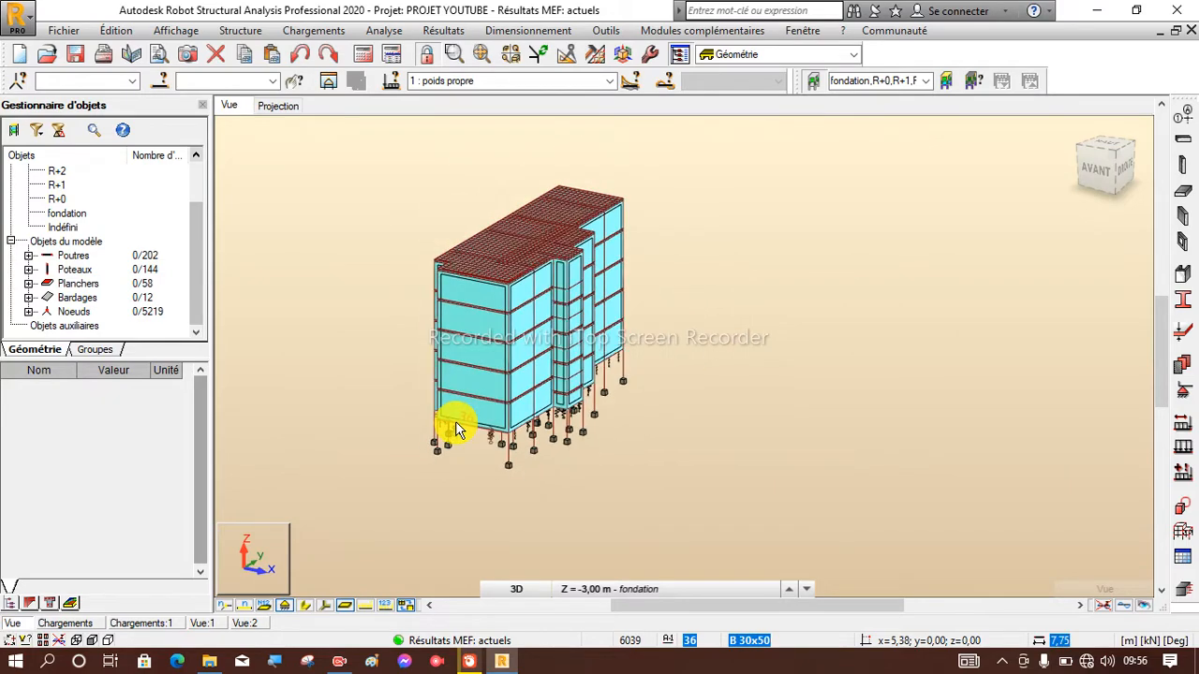
click(1067, 127)
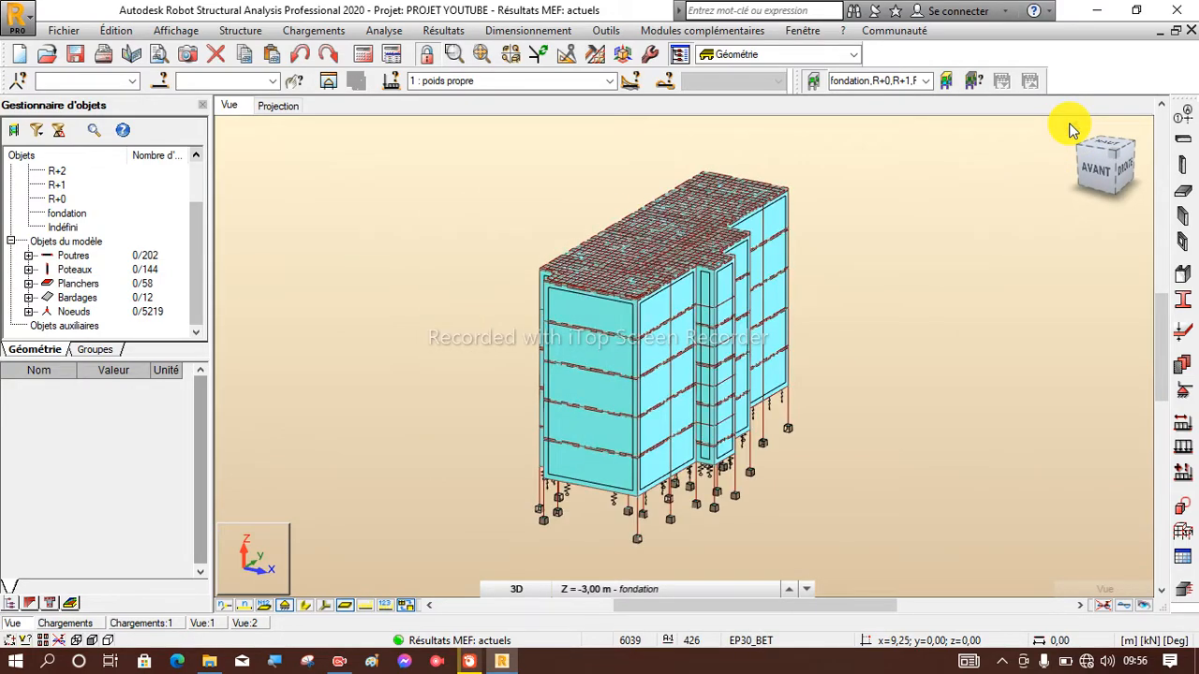
scroll(704, 454, up, 2)
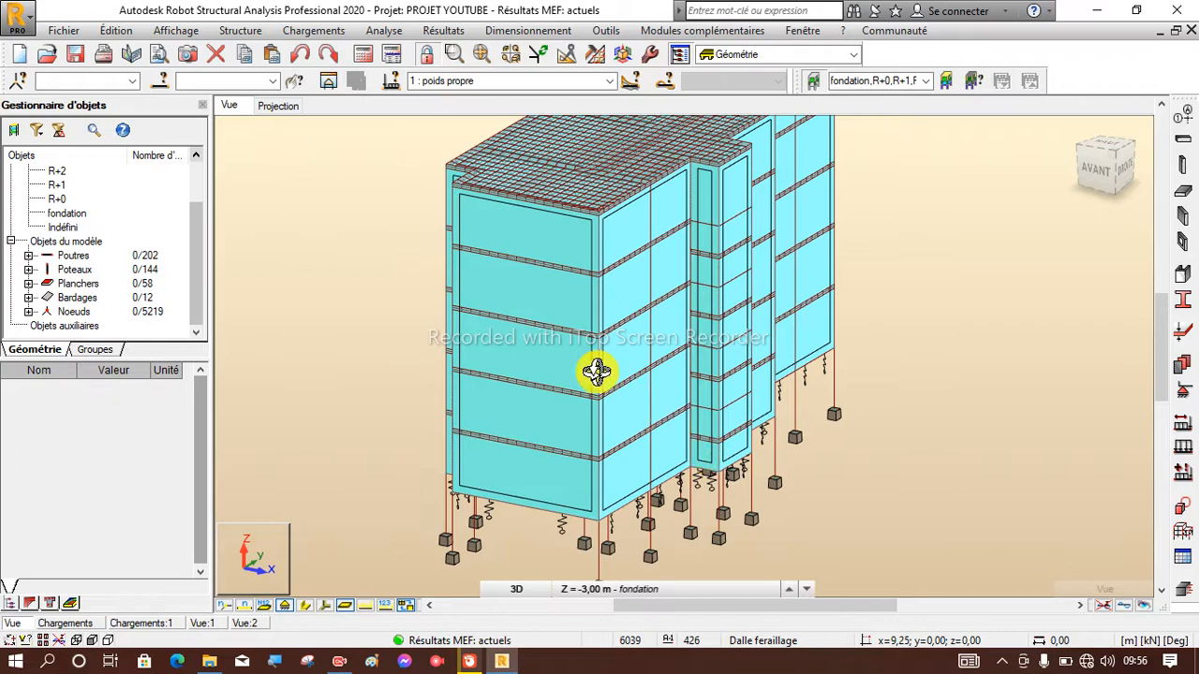
scroll(594, 370, down, 2)
scroll(559, 417, up, 1)
scroll(498, 345, down, 1)
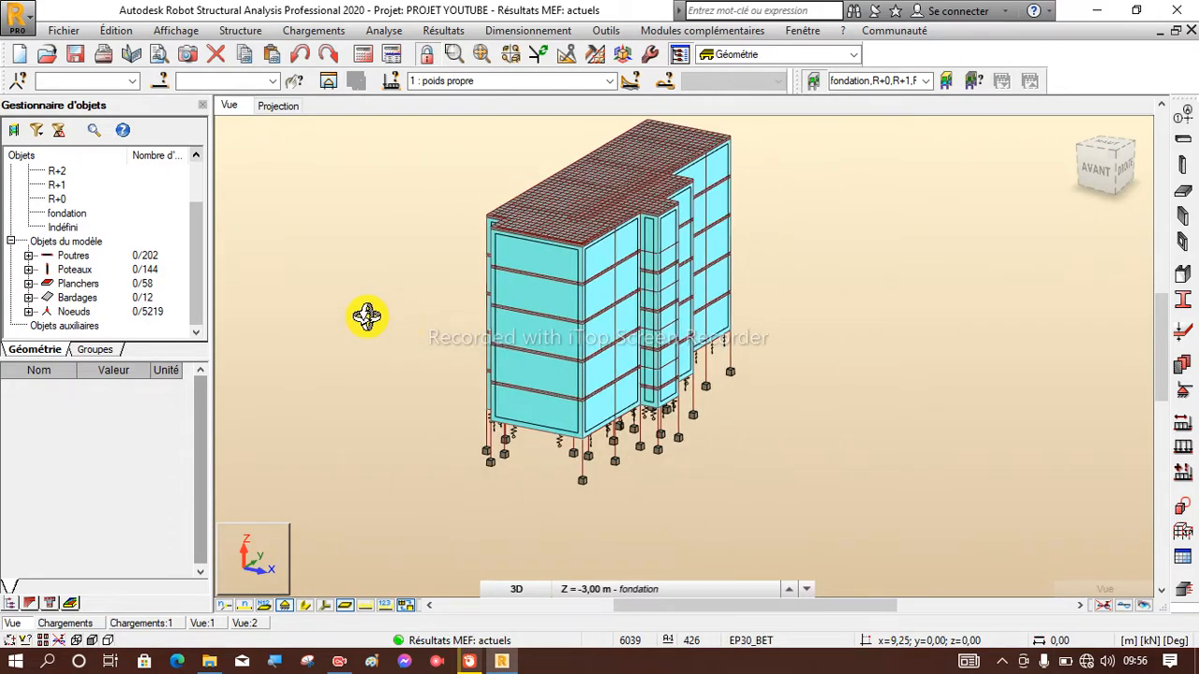
right_click(162, 180)
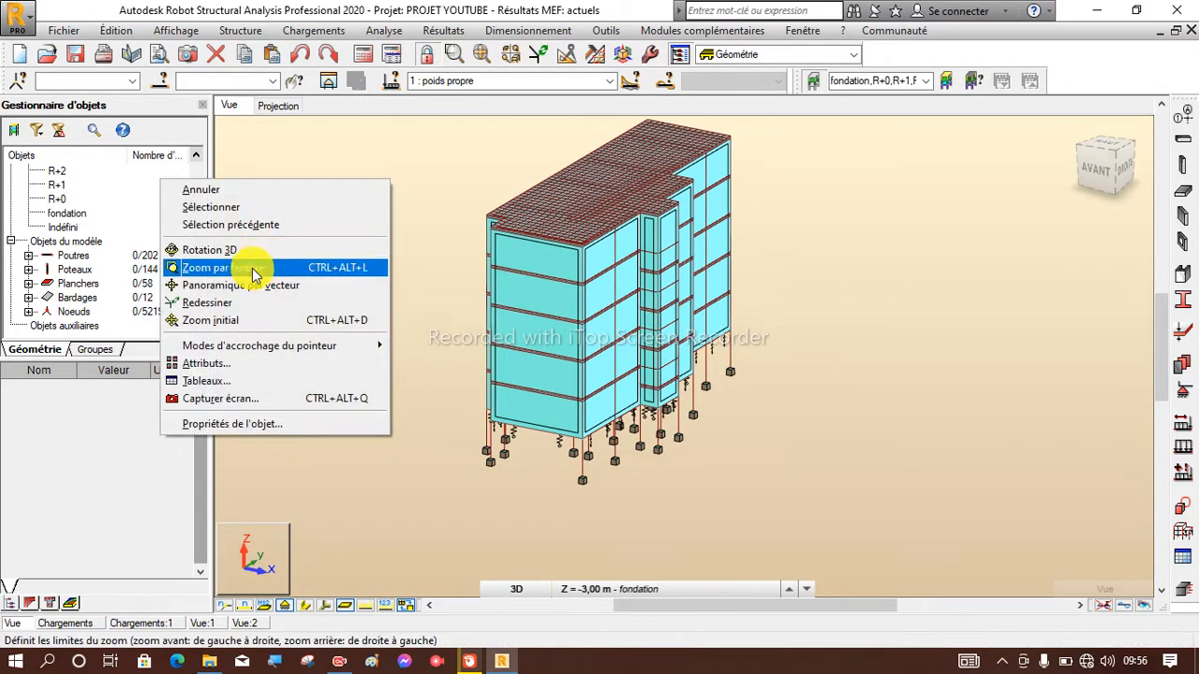
click(228, 372)
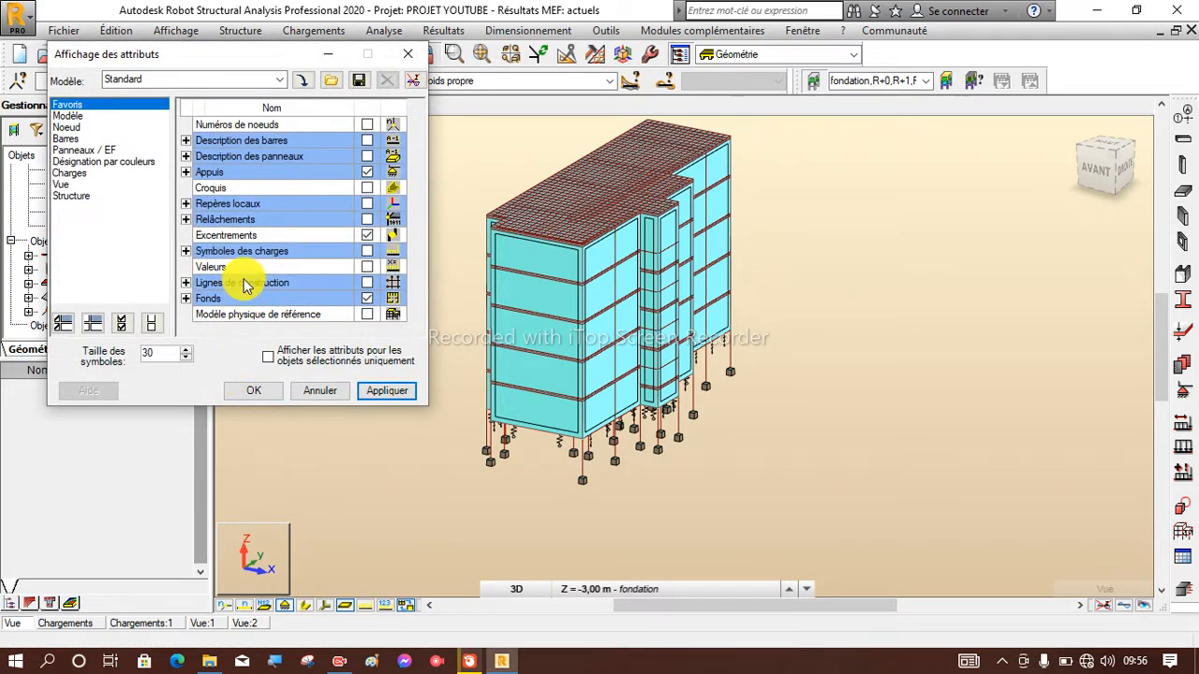
click(367, 283)
click(384, 390)
click(251, 392)
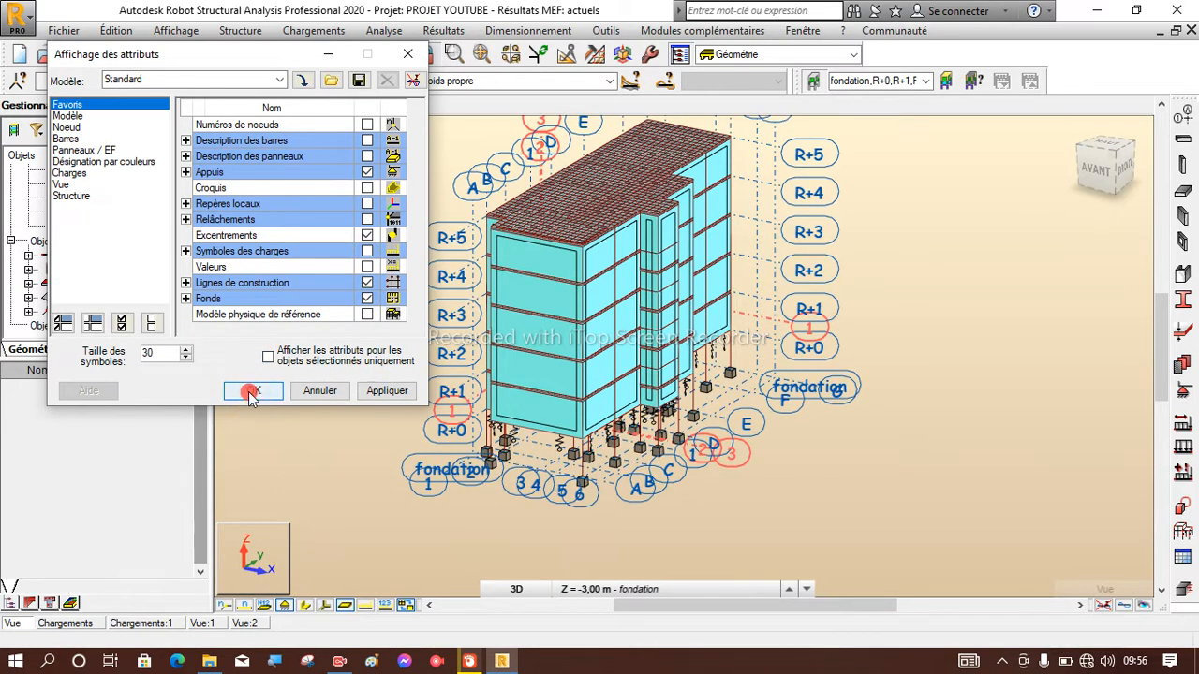
Select all elements on the R+1 level line and open them as a substructure in a new window.
scroll(430, 460, up, 3)
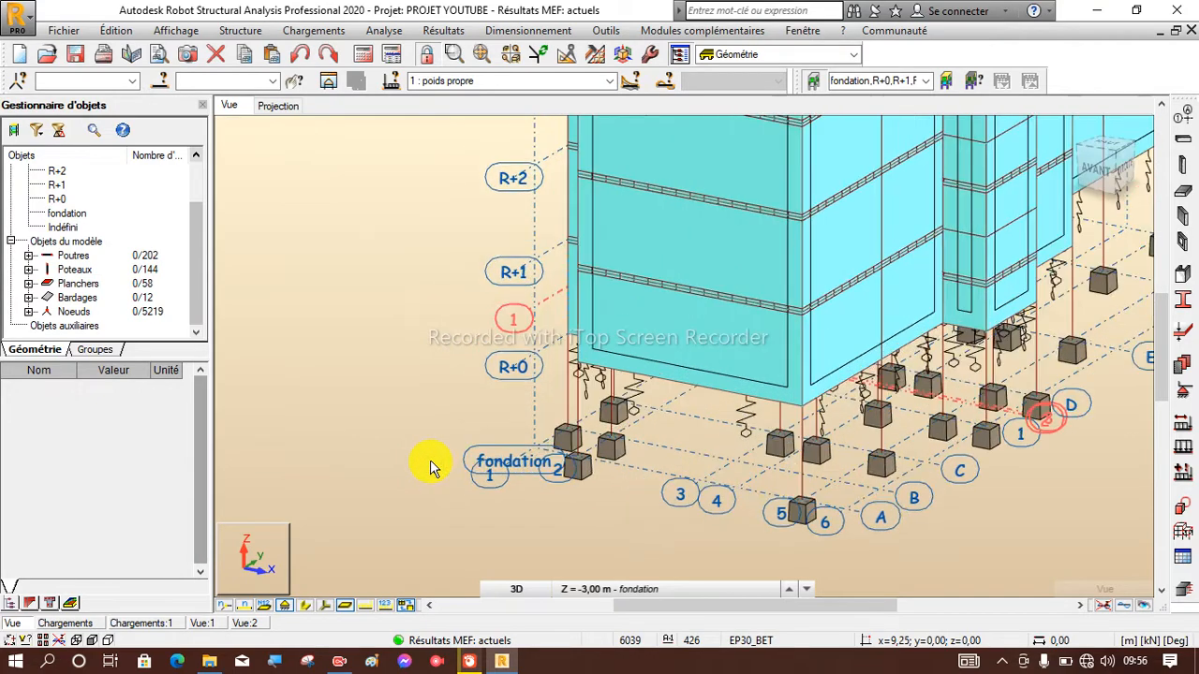
scroll(349, 344, down, 2)
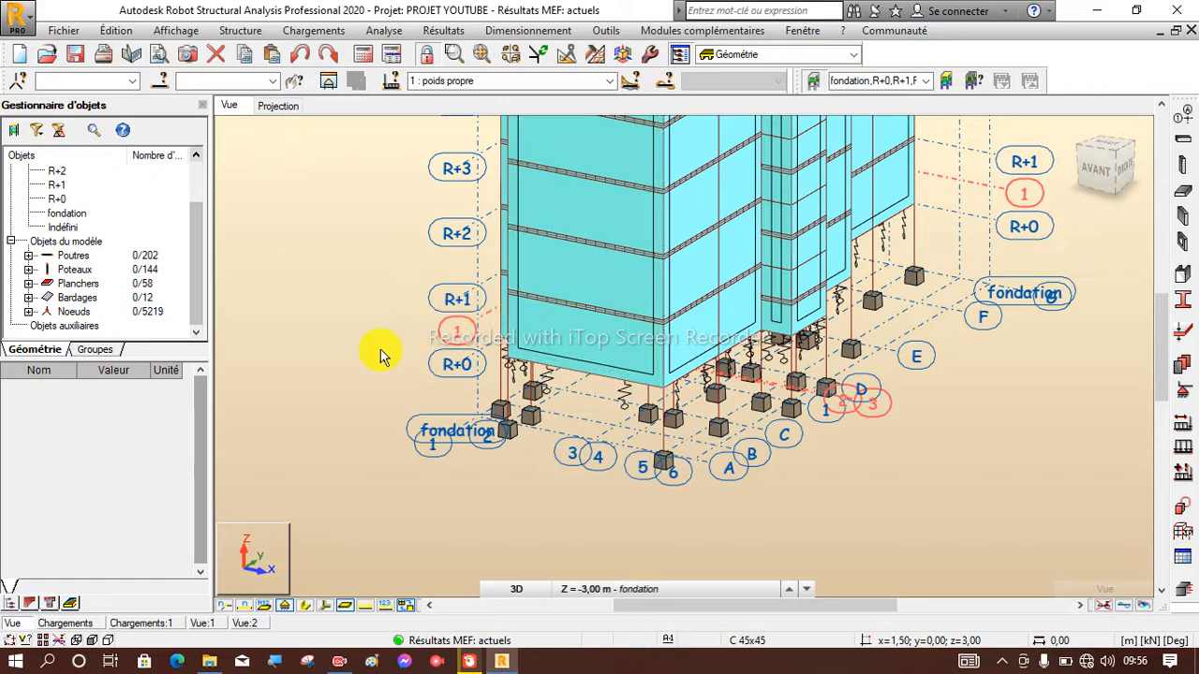
scroll(455, 303, up, 2)
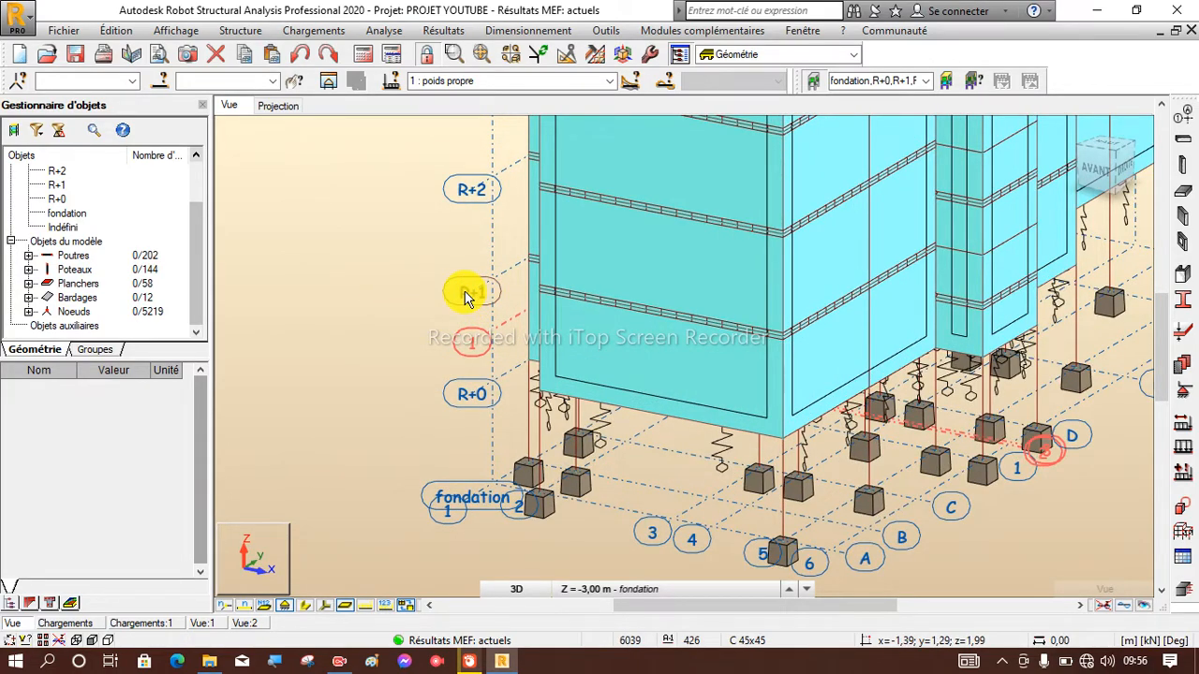
click(465, 292)
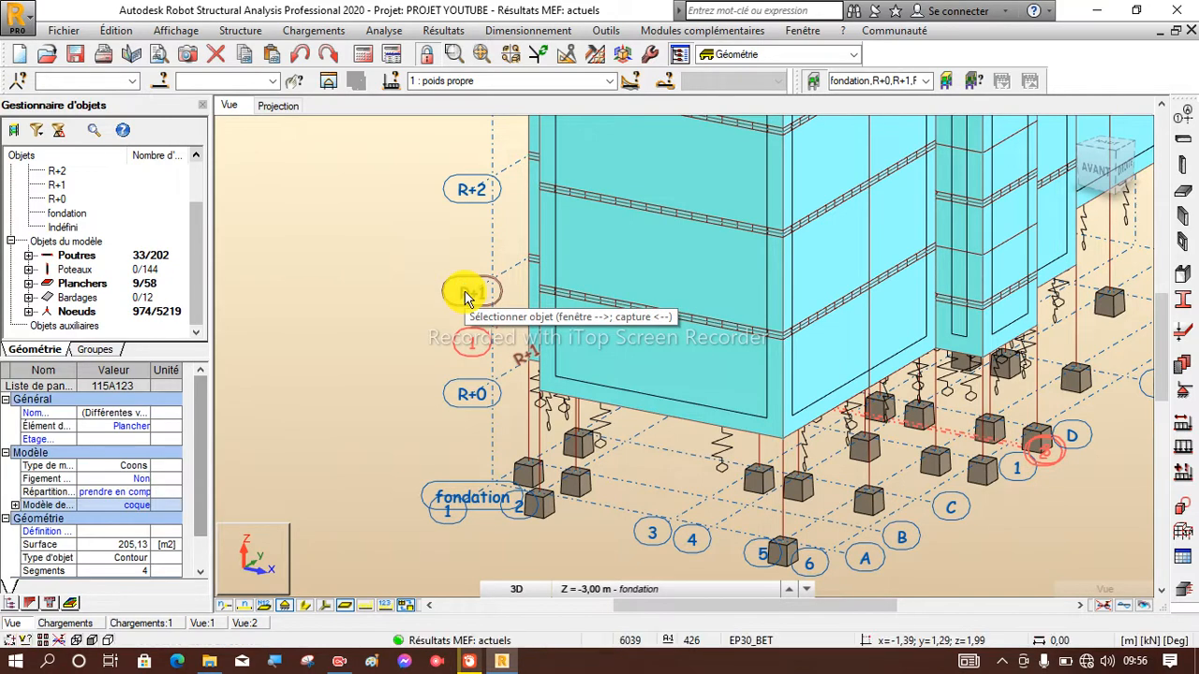
scroll(361, 389, down, 3)
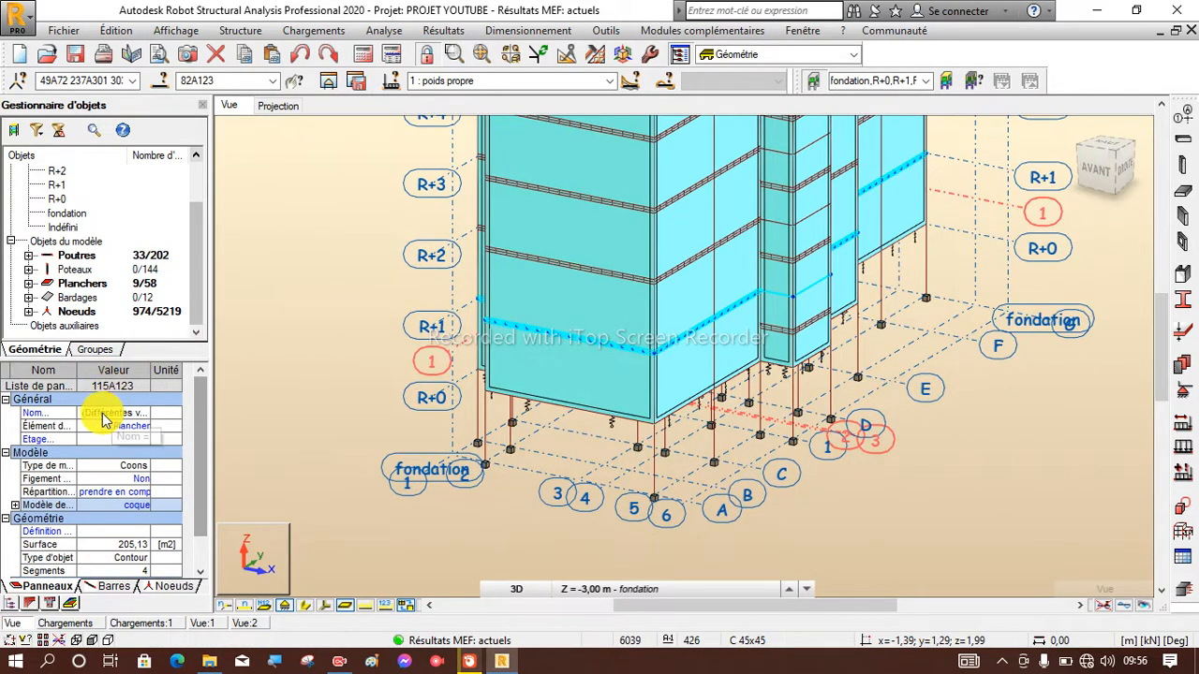
click(326, 84)
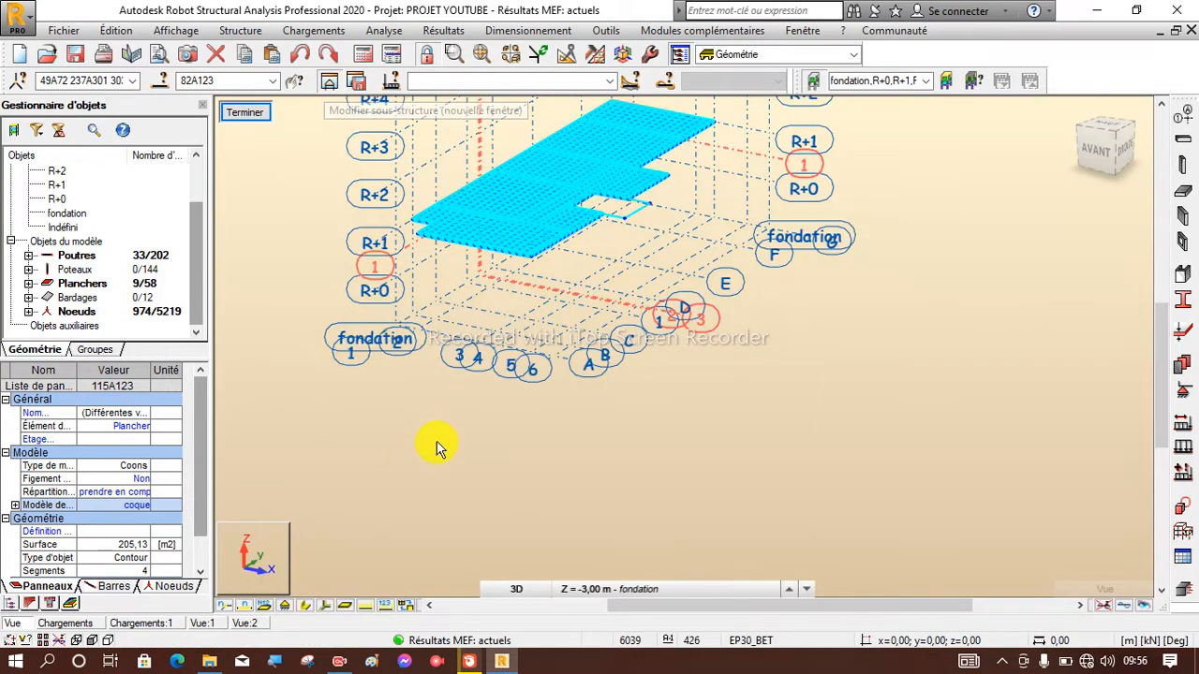
Select floor panels 115, 121, 122 and 123 at the near end of the R+1 slab substructure.
scroll(536, 279, up, 4)
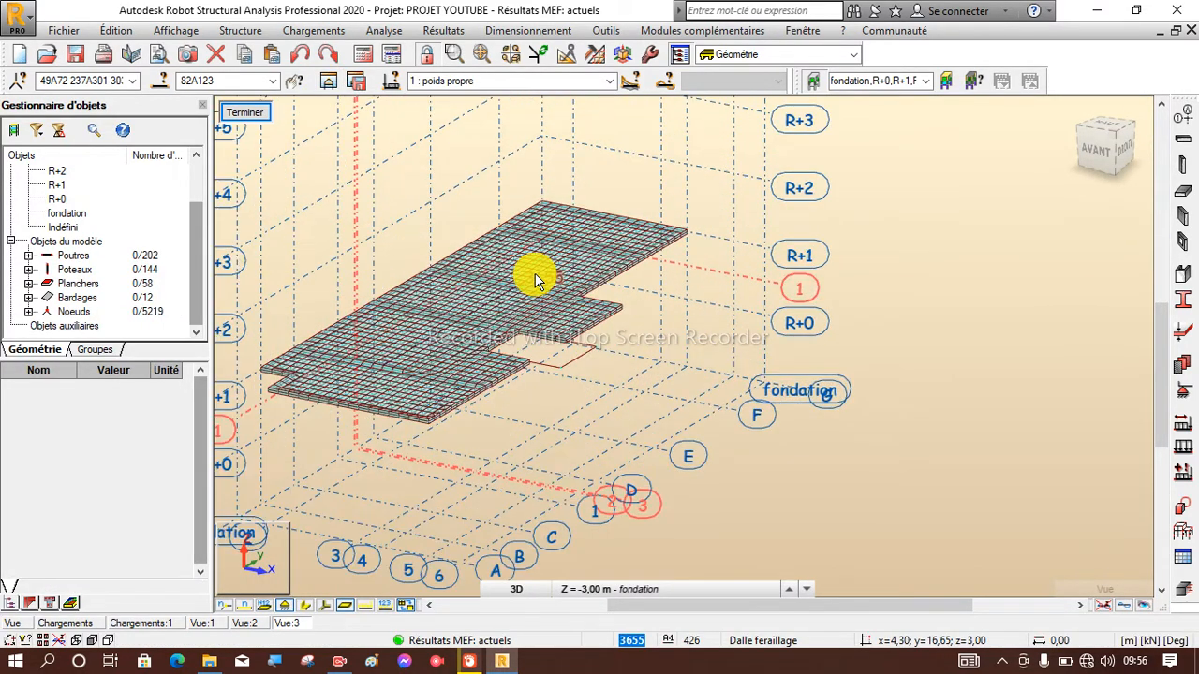
scroll(536, 279, up, 1)
scroll(709, 174, down, 2)
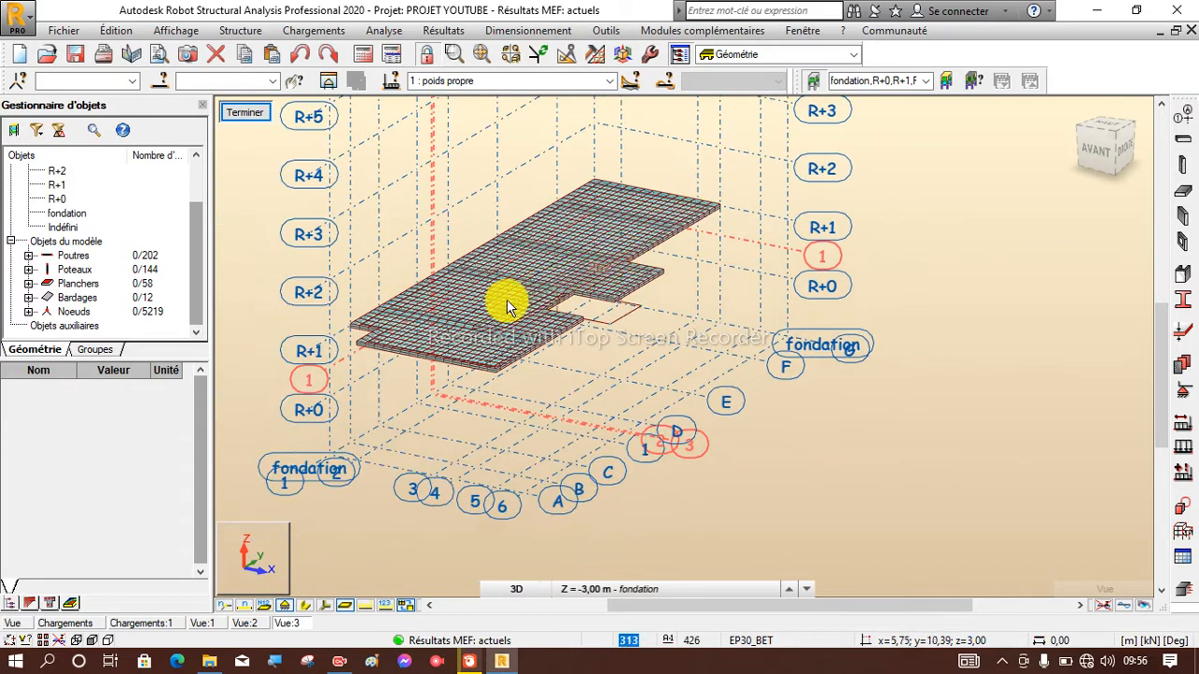
scroll(488, 301, up, 2)
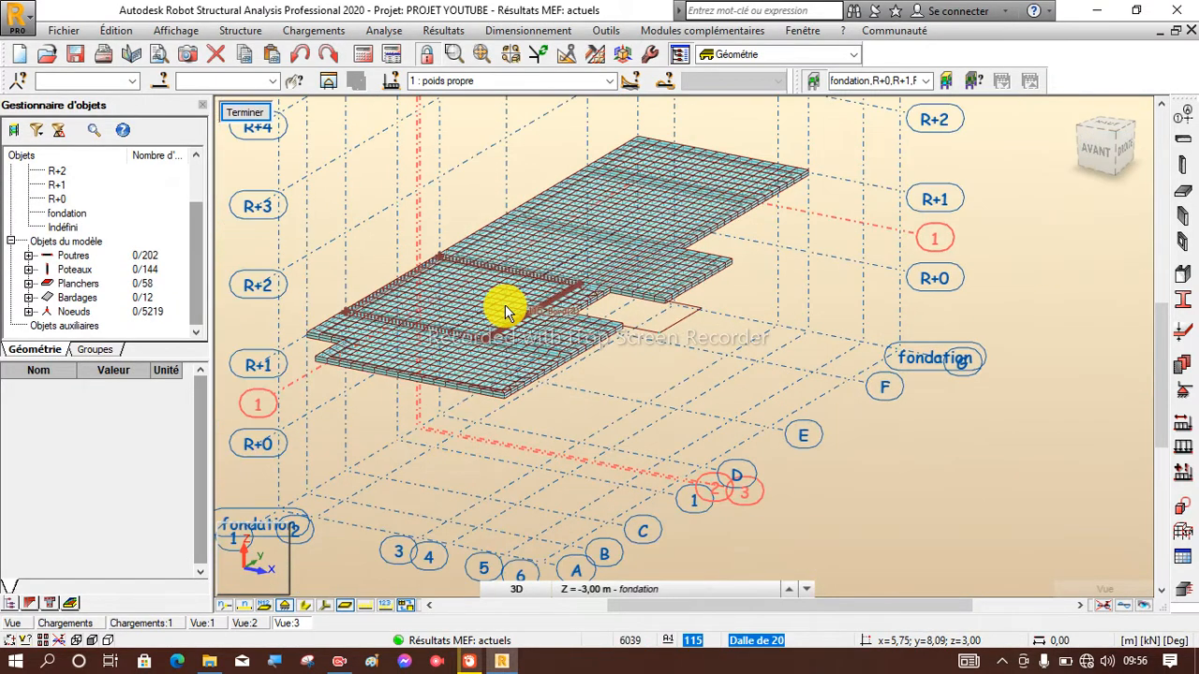
click(494, 370)
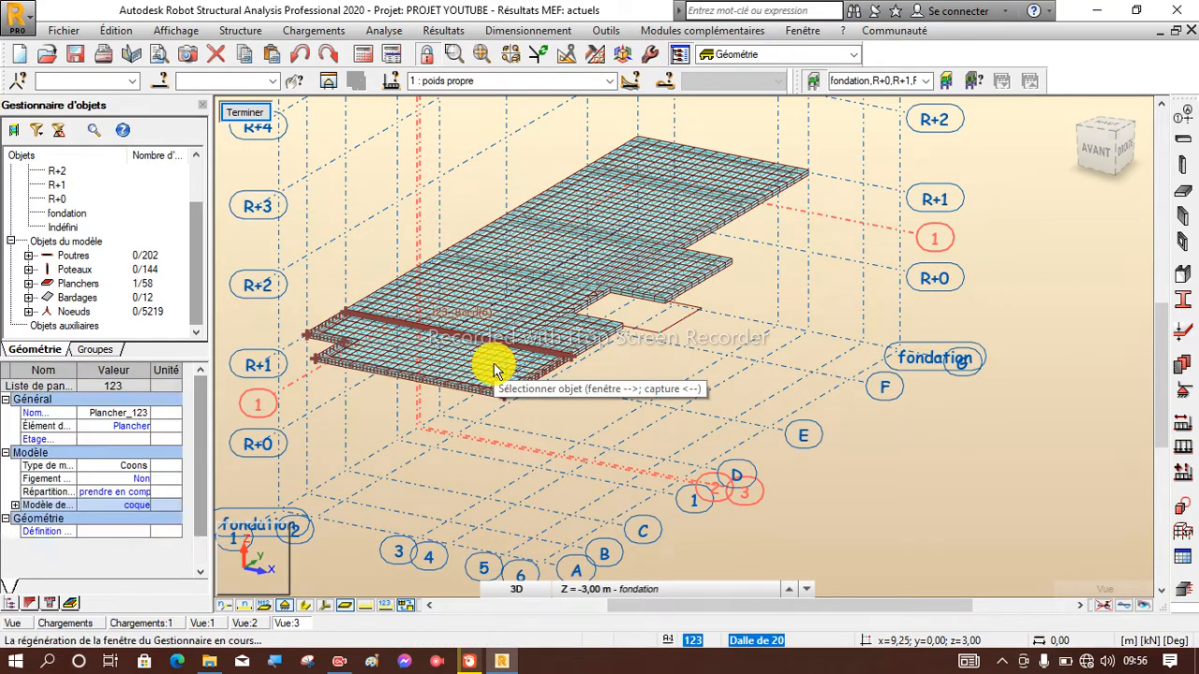
click(463, 293)
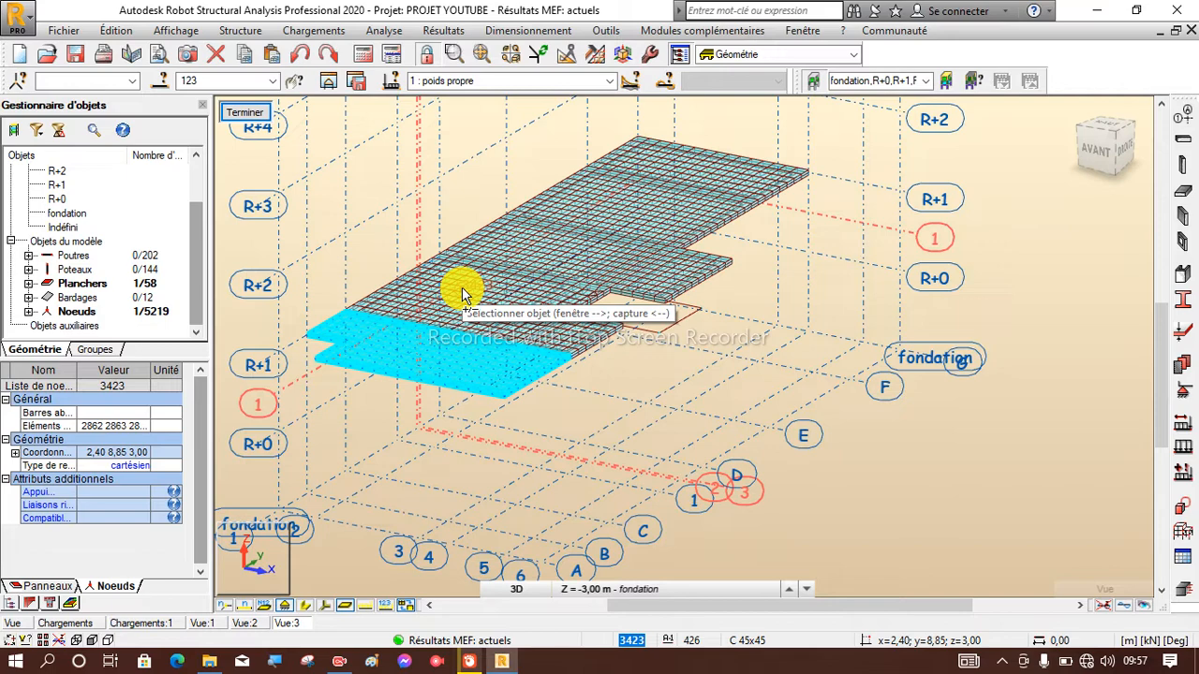
ctrl+click(567, 342)
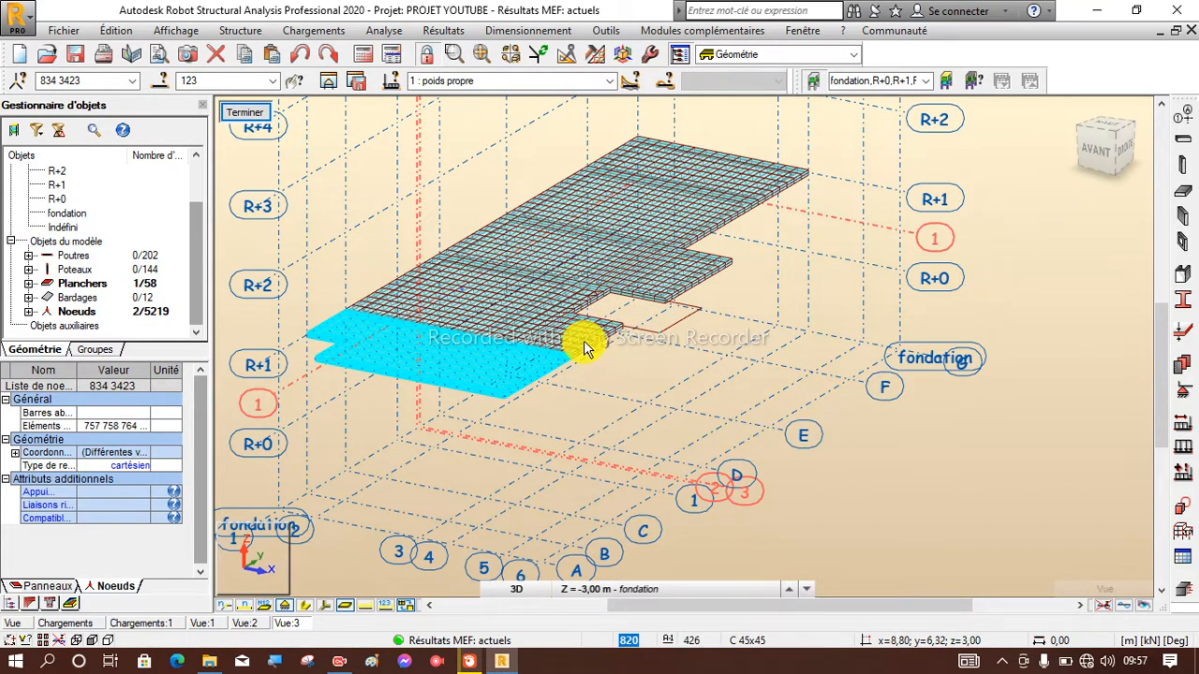
ctrl+click(565, 340)
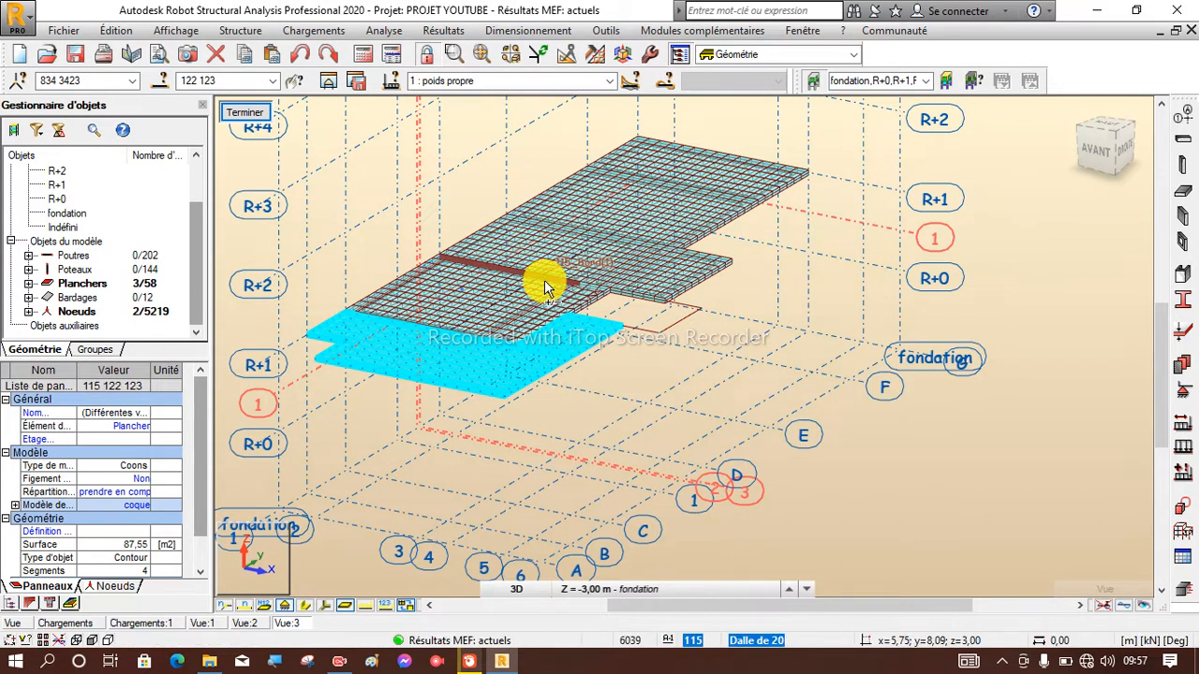
click(544, 280)
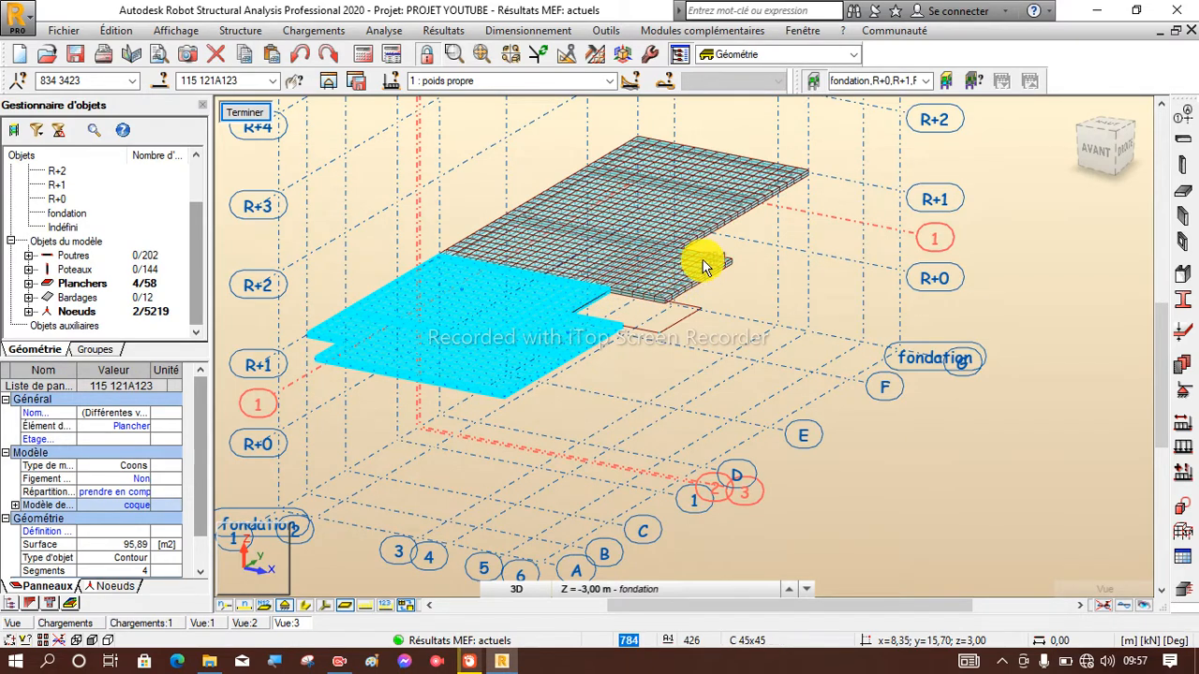
Add the remaining R+1 floor panels 116 to 120 to the selection so the whole slab is selected.
click(646, 277)
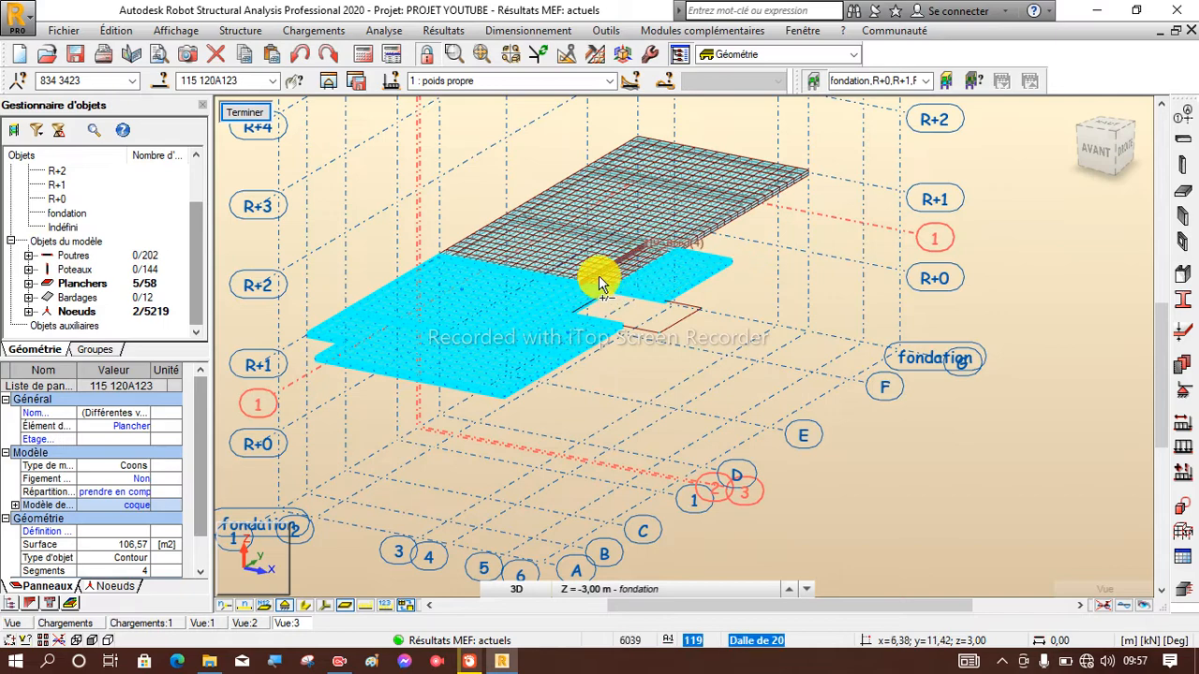
click(573, 261)
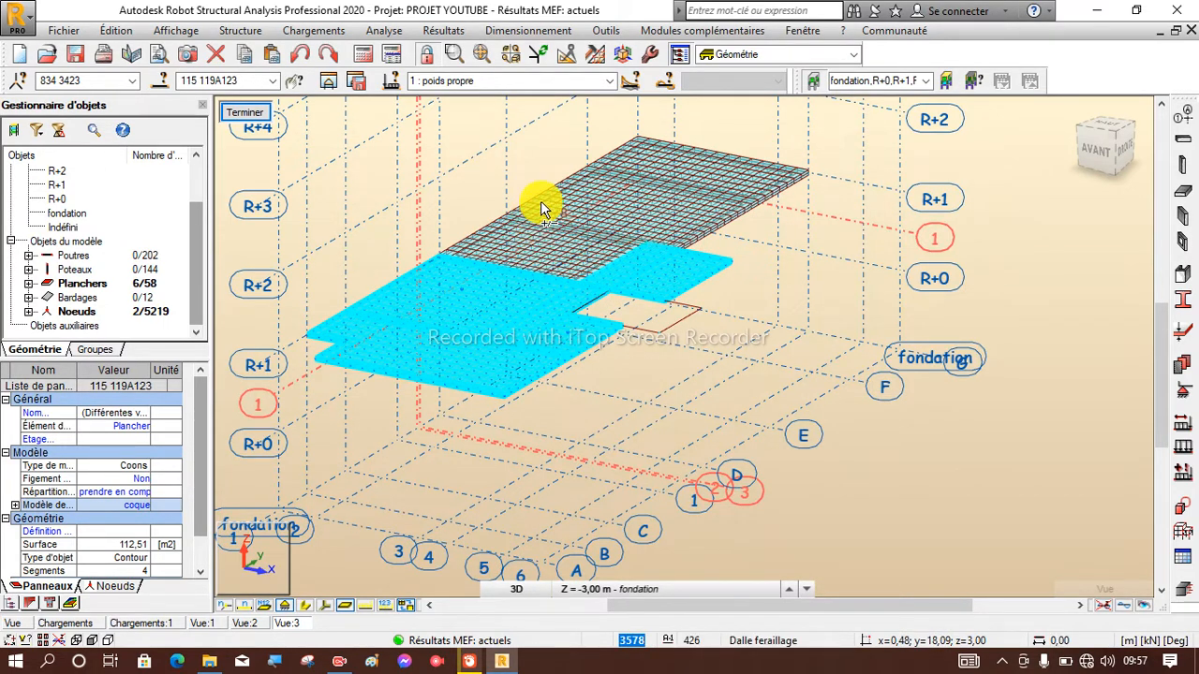
click(667, 181)
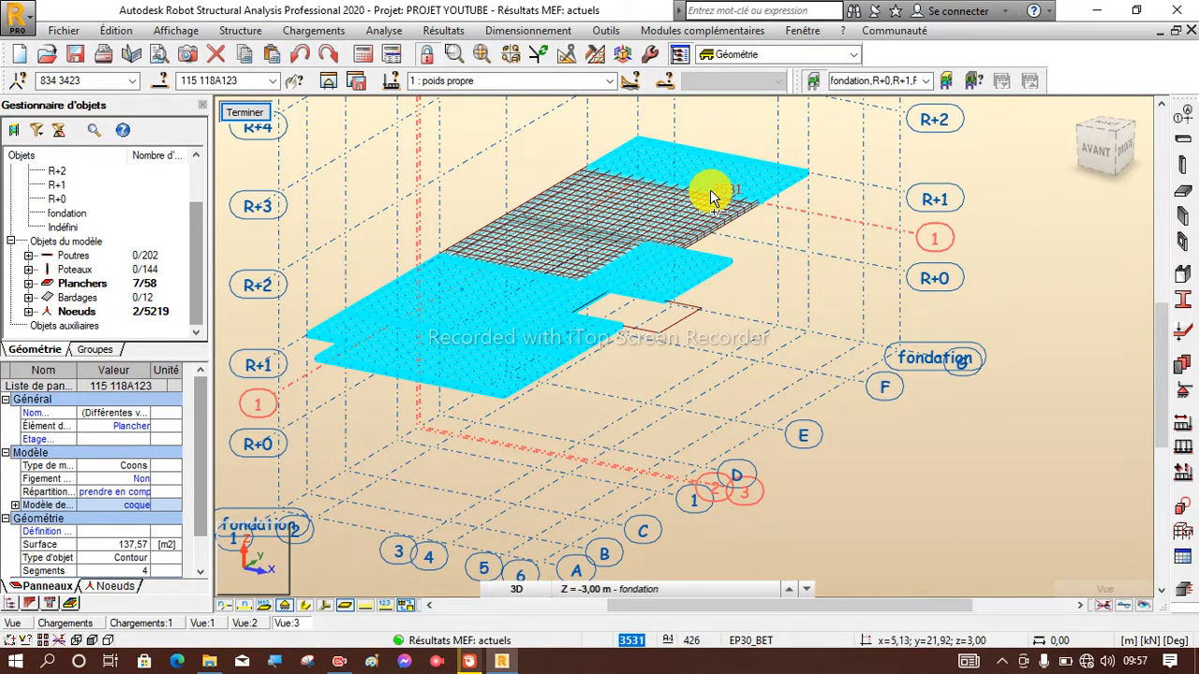
click(701, 200)
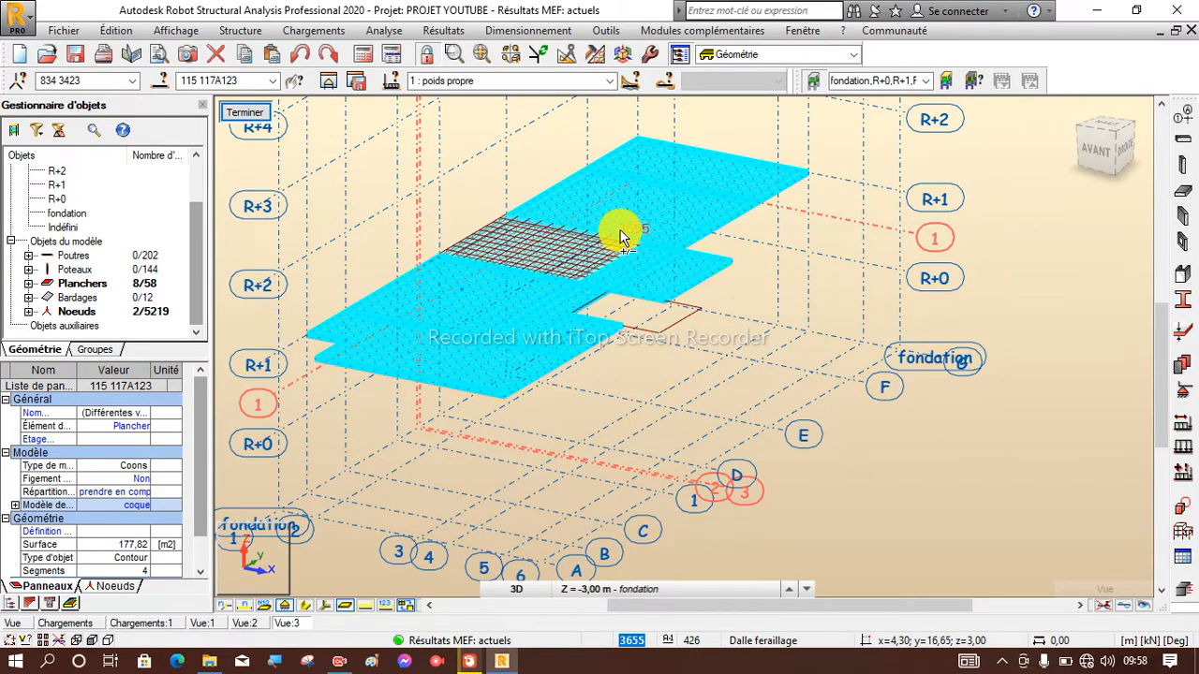
scroll(524, 231, up, 1)
scroll(511, 233, up, 2)
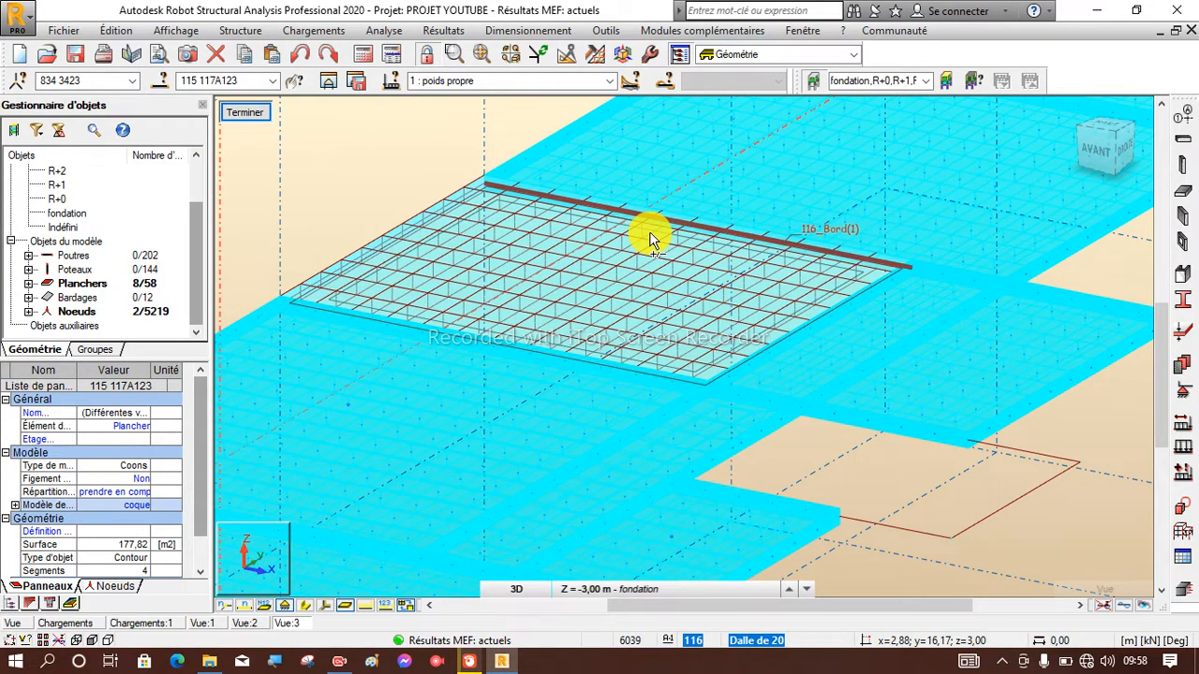
click(653, 275)
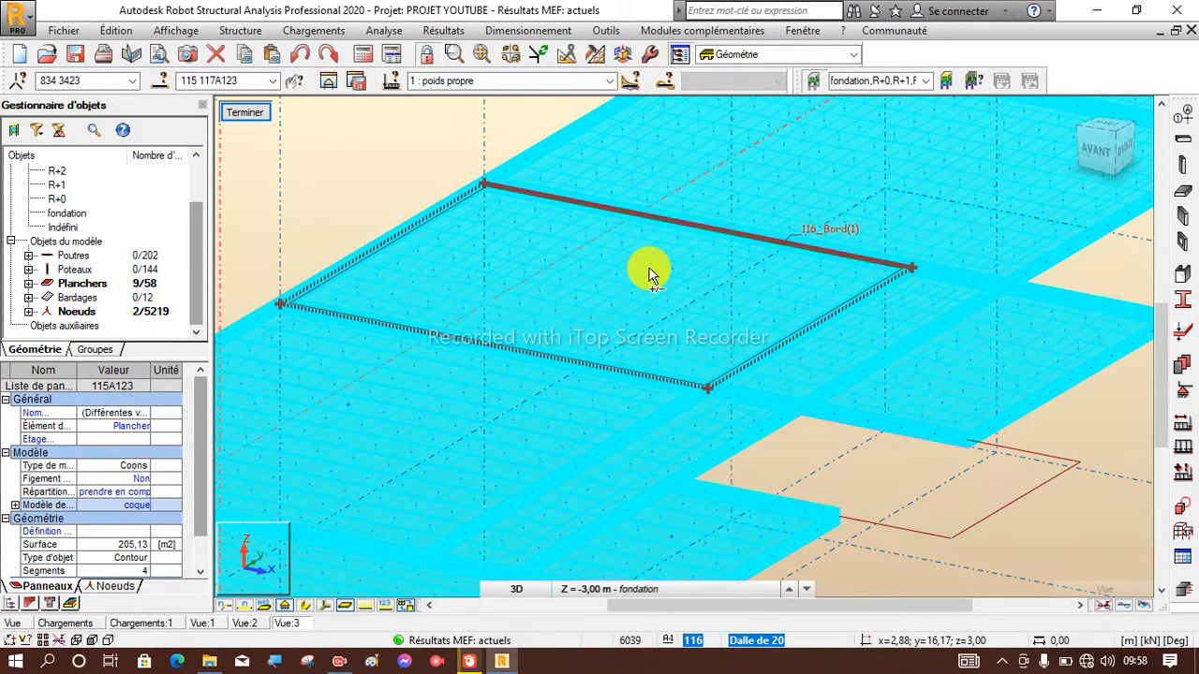
scroll(655, 311, down, 3)
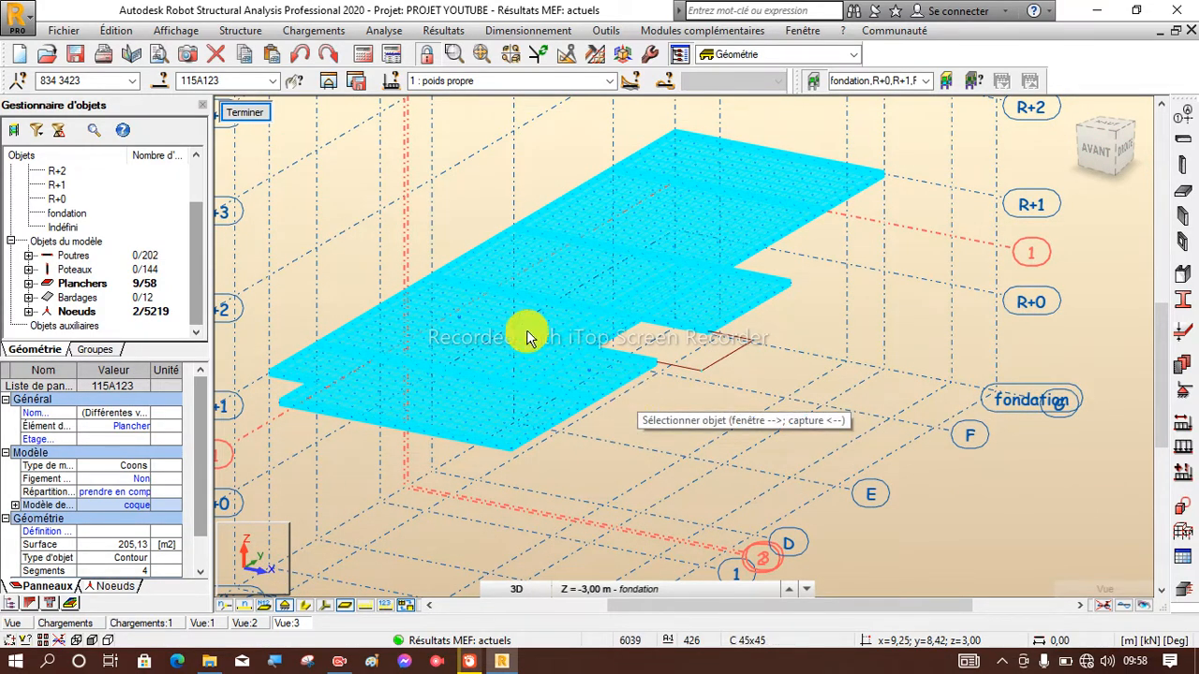
Transfer the selected R+1 elements to real reinforcement design (Ferraillage réel éléments BA) and close the calculation report.
click(506, 30)
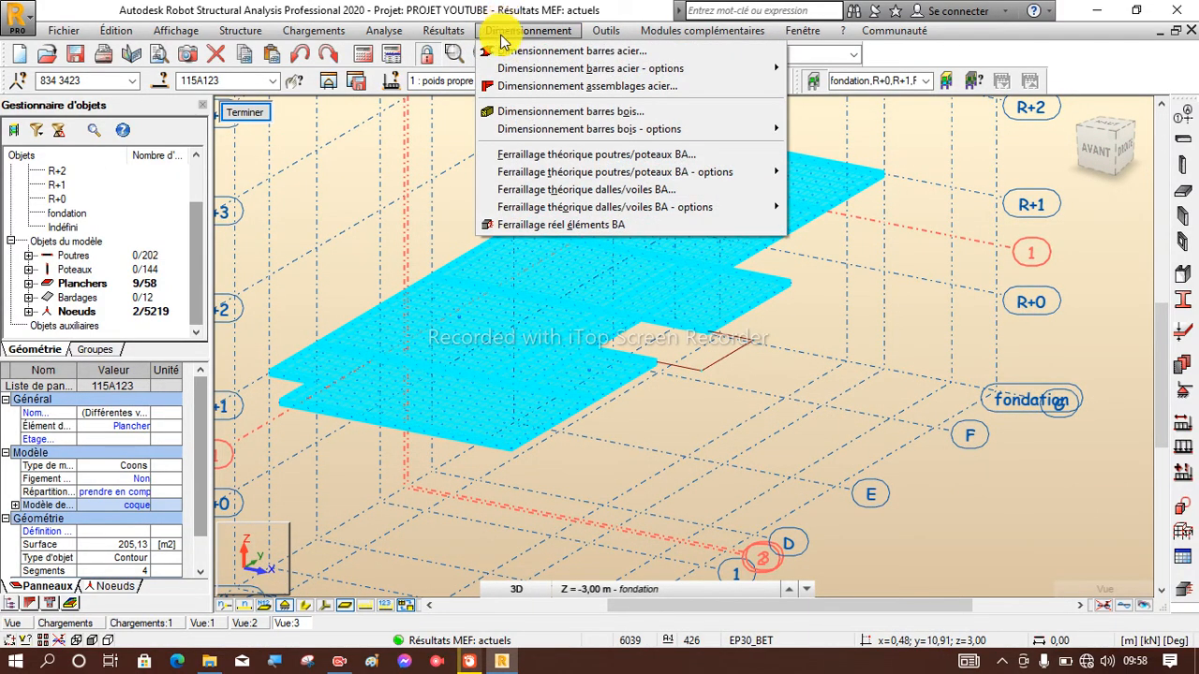
click(562, 225)
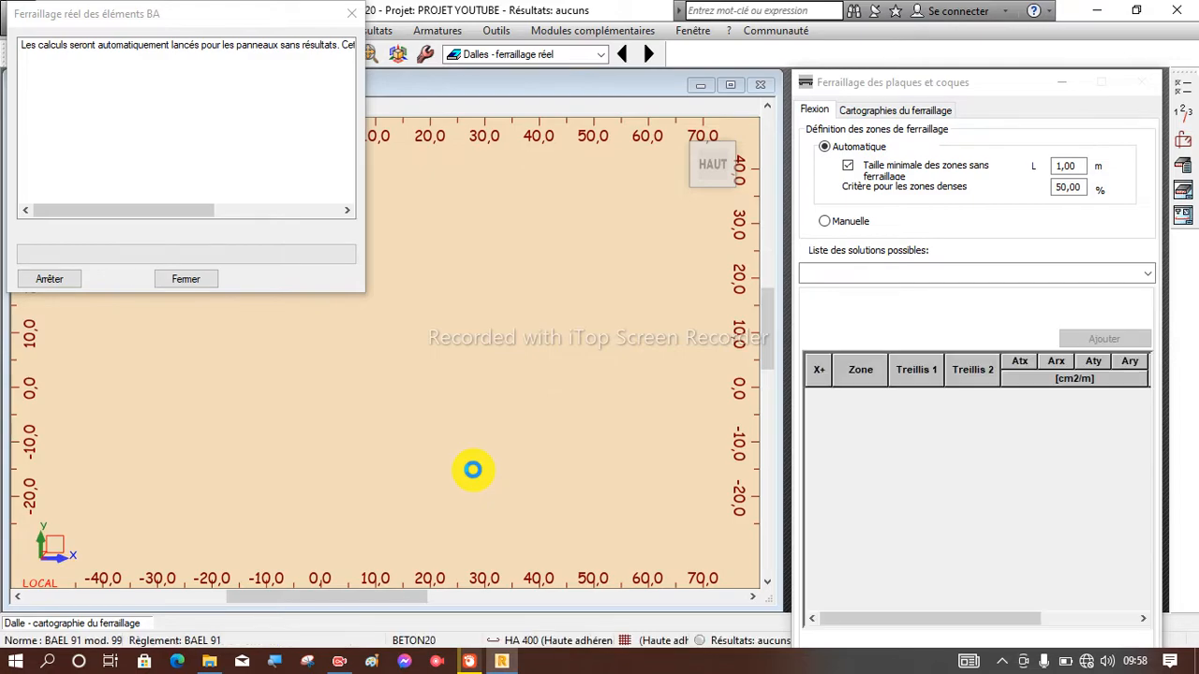
click(472, 469)
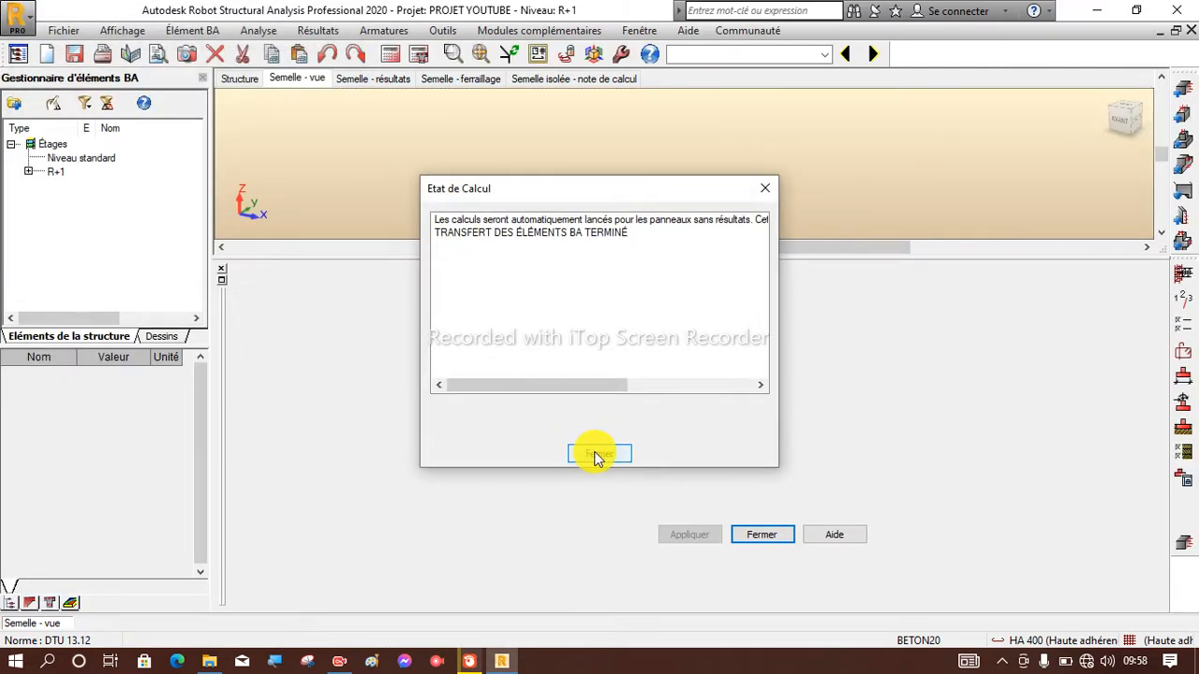
click(595, 451)
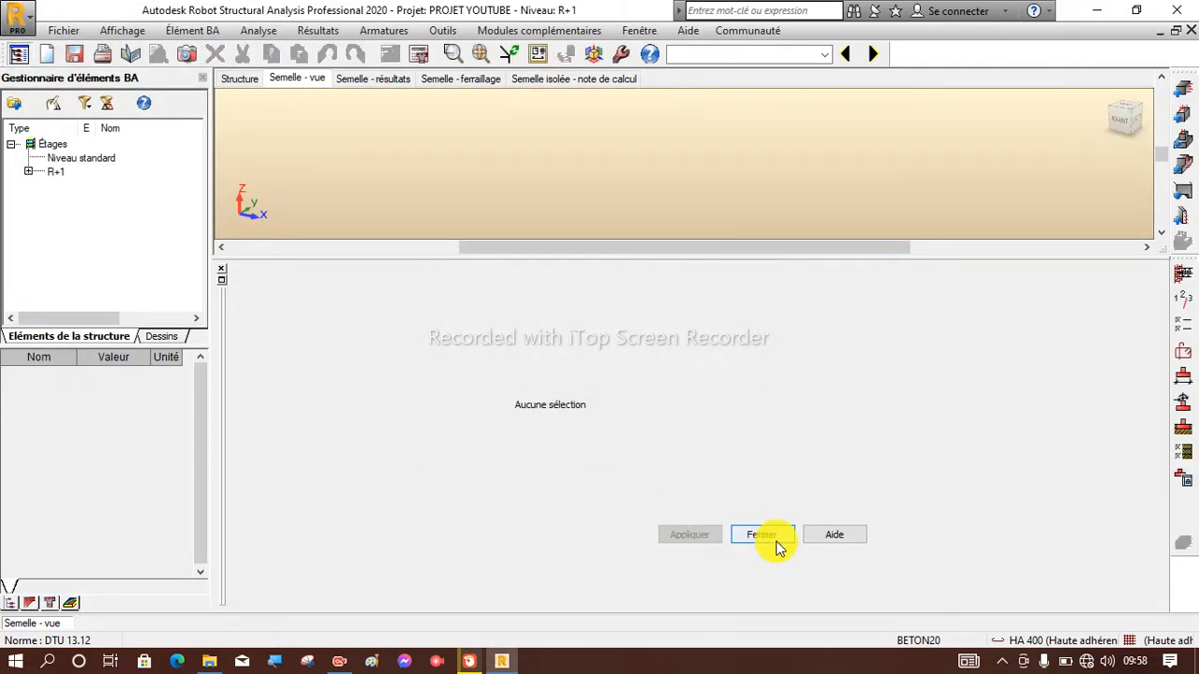
Close the empty footing results pane, open slab Dalle115...123 from level R+1 and examine its X- reinforcement map up close.
click(223, 272)
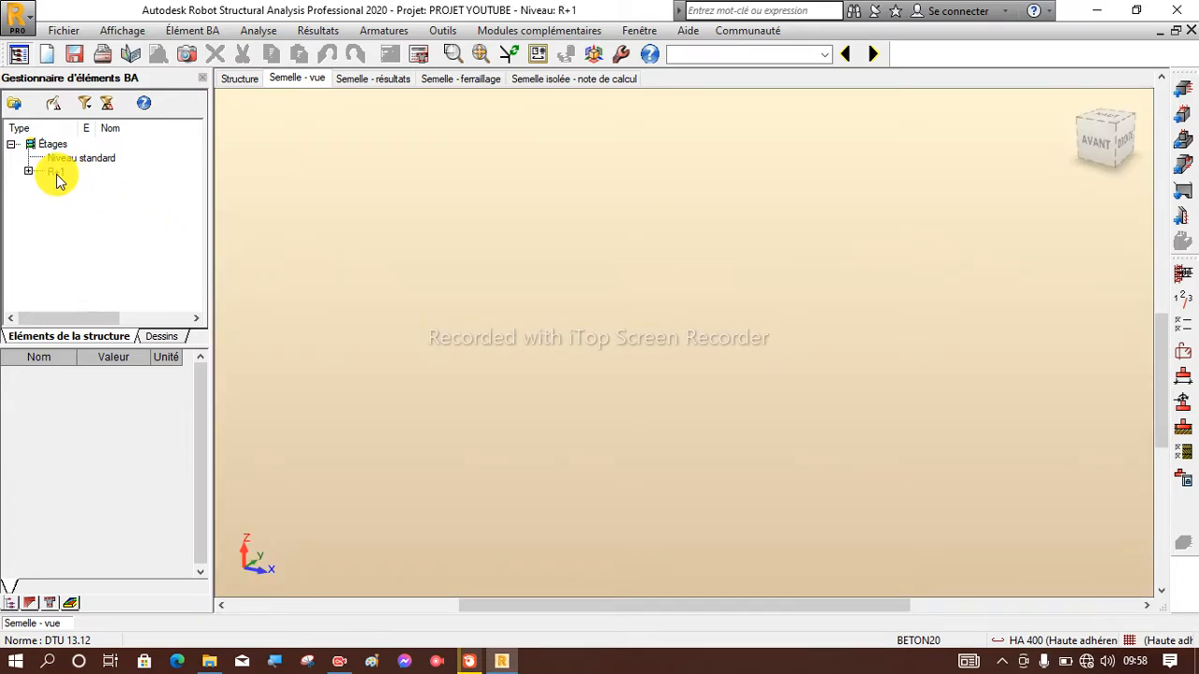
double_click(55, 172)
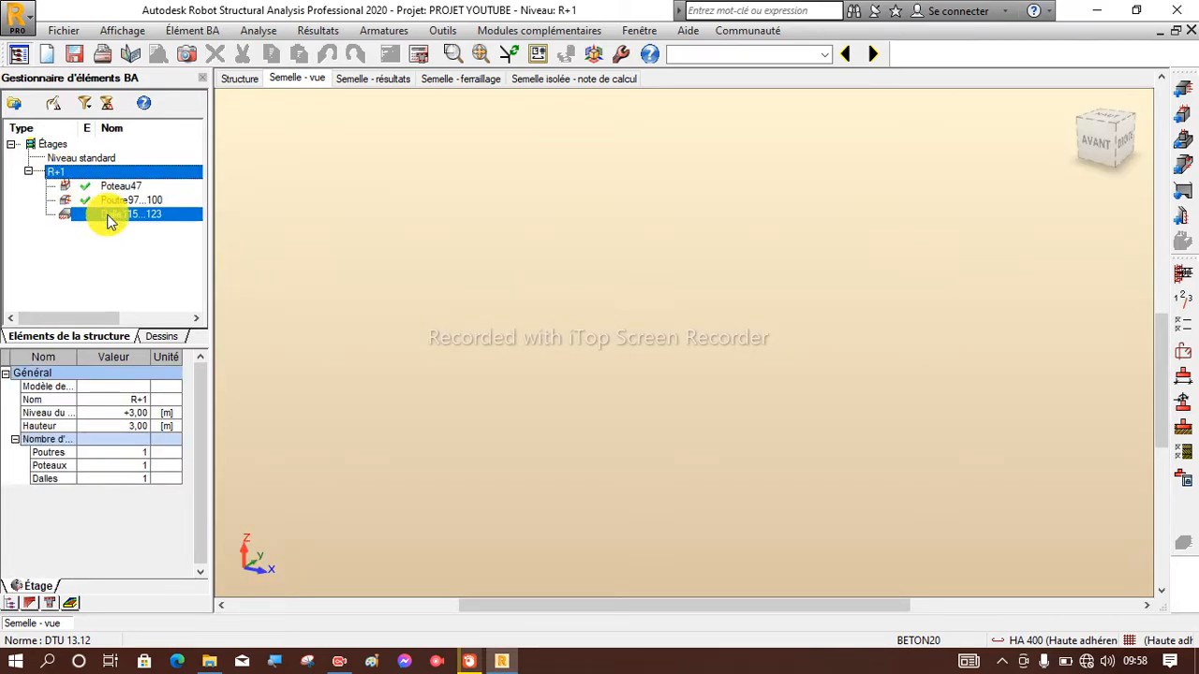
double_click(108, 214)
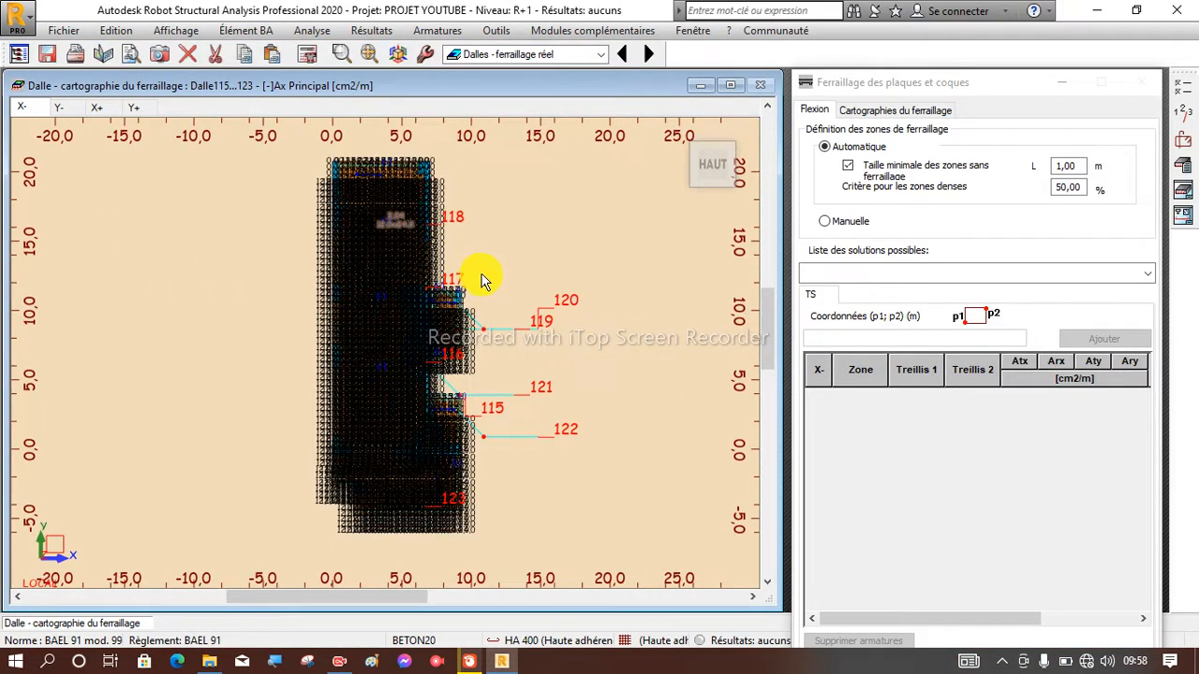
scroll(424, 300, up, 5)
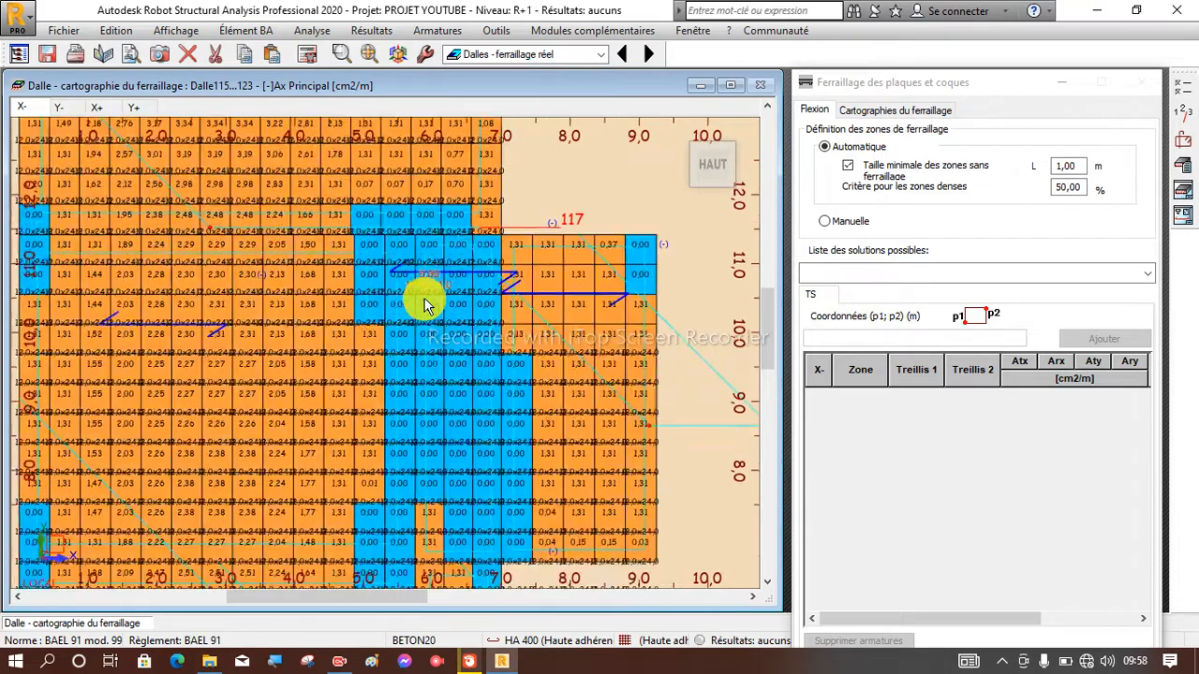
scroll(424, 301, down, 5)
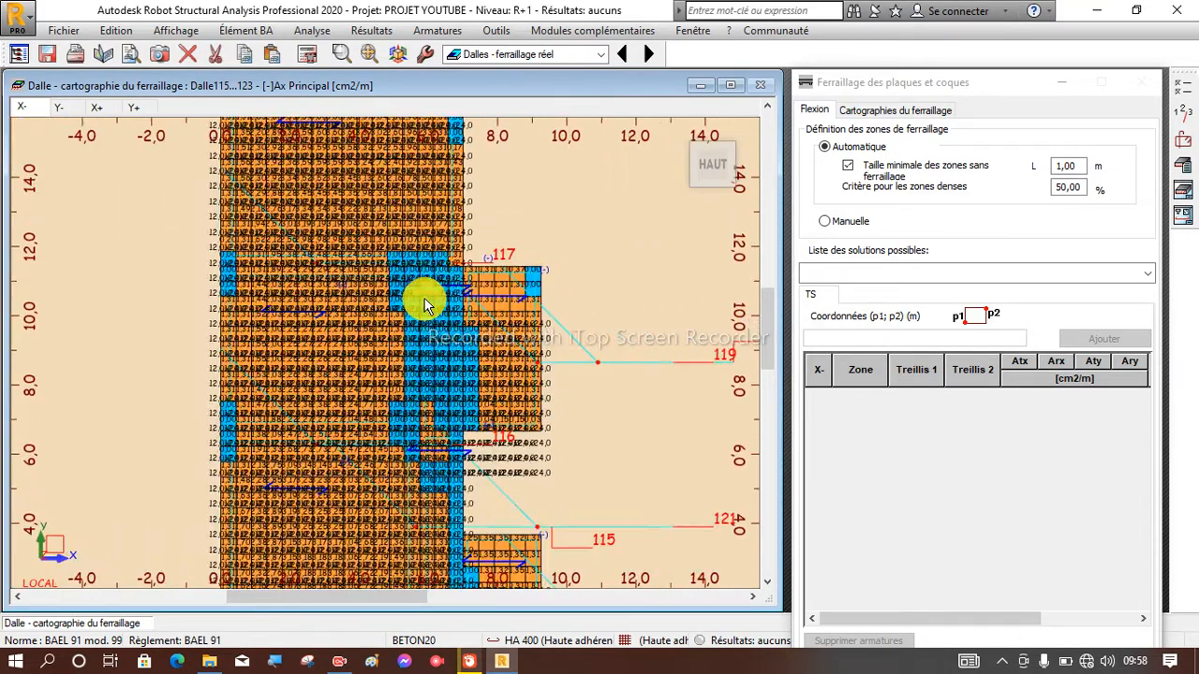
scroll(424, 302, up, 2)
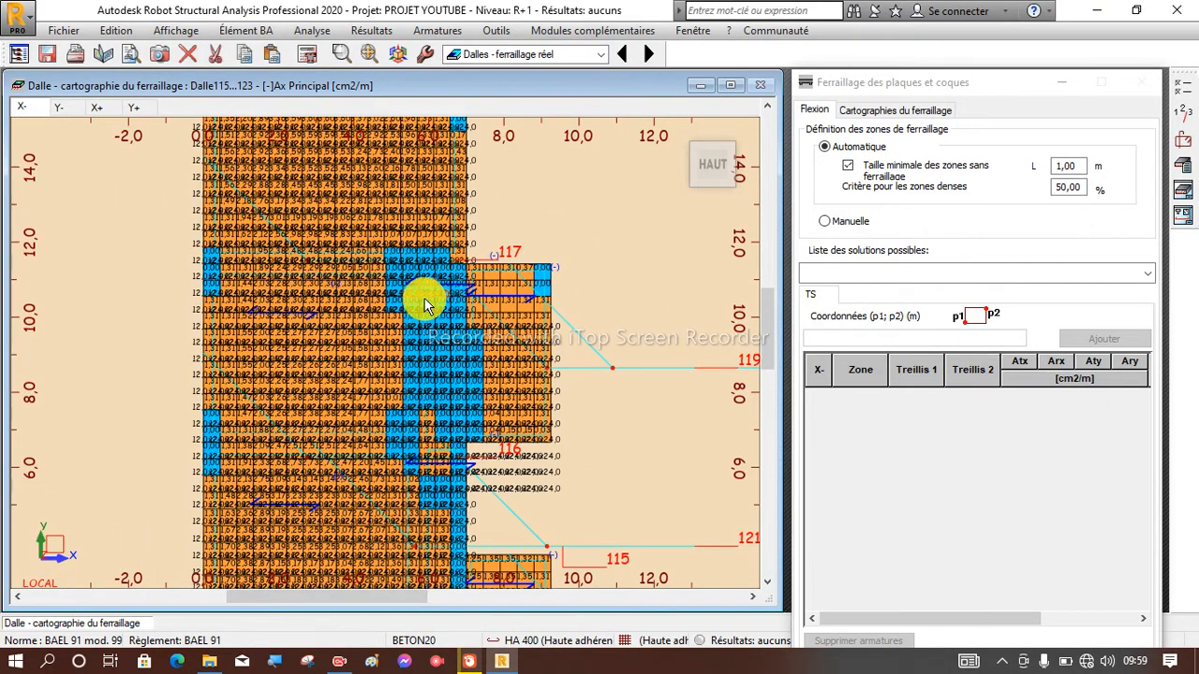
scroll(424, 305, up, 4)
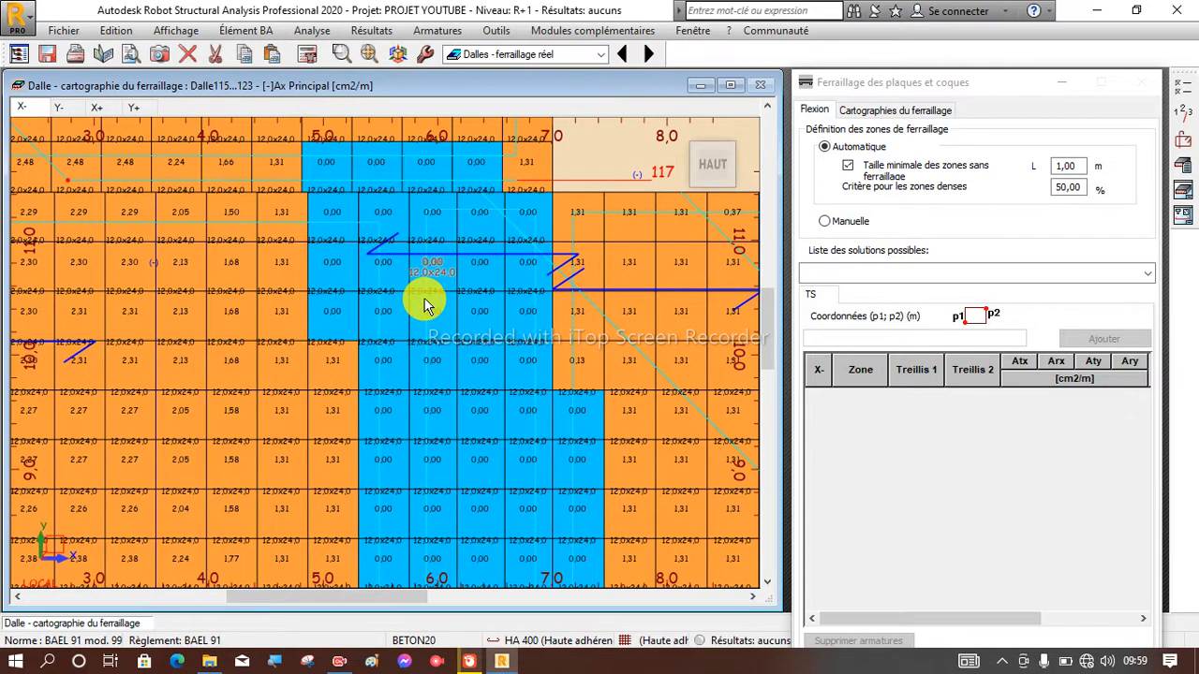
scroll(425, 302, down, 5)
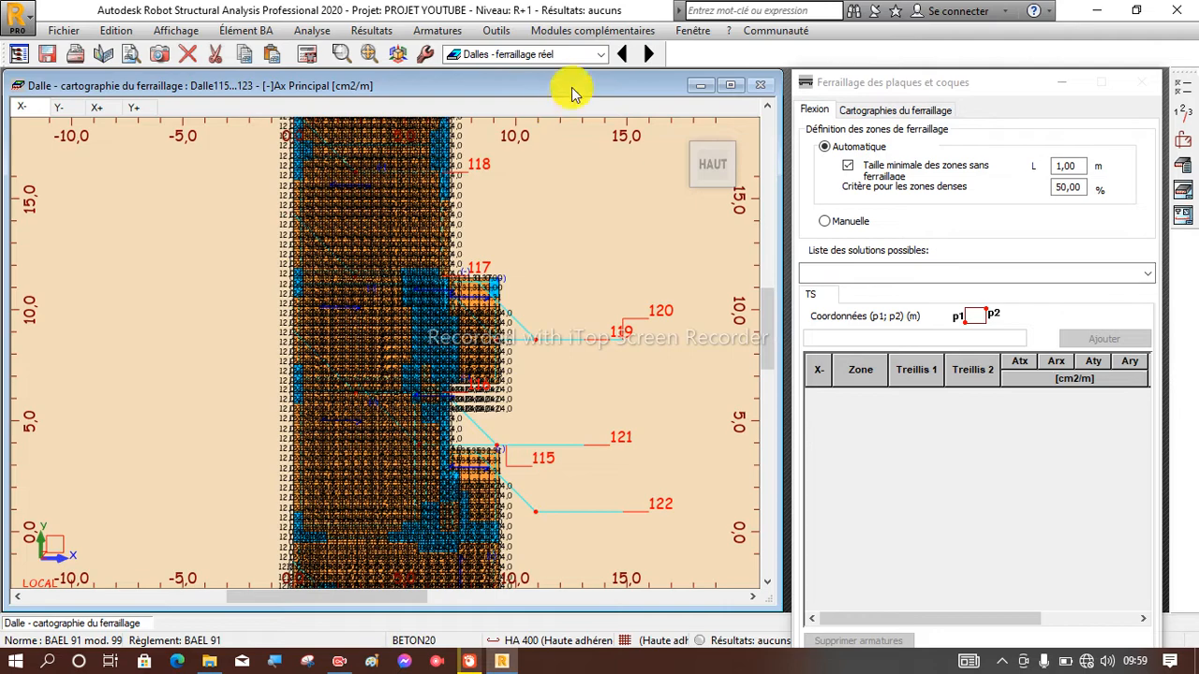
Switch the slab to the Dalles - ferraillage layout of reinforced concrete design.
click(600, 56)
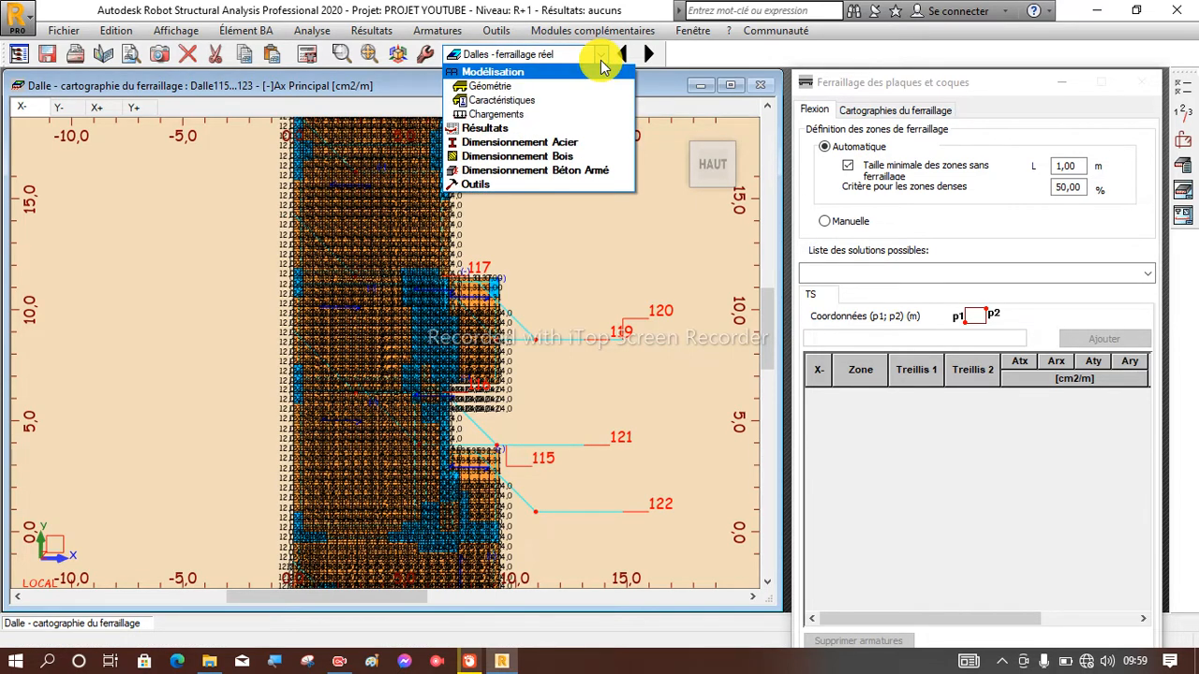
click(562, 170)
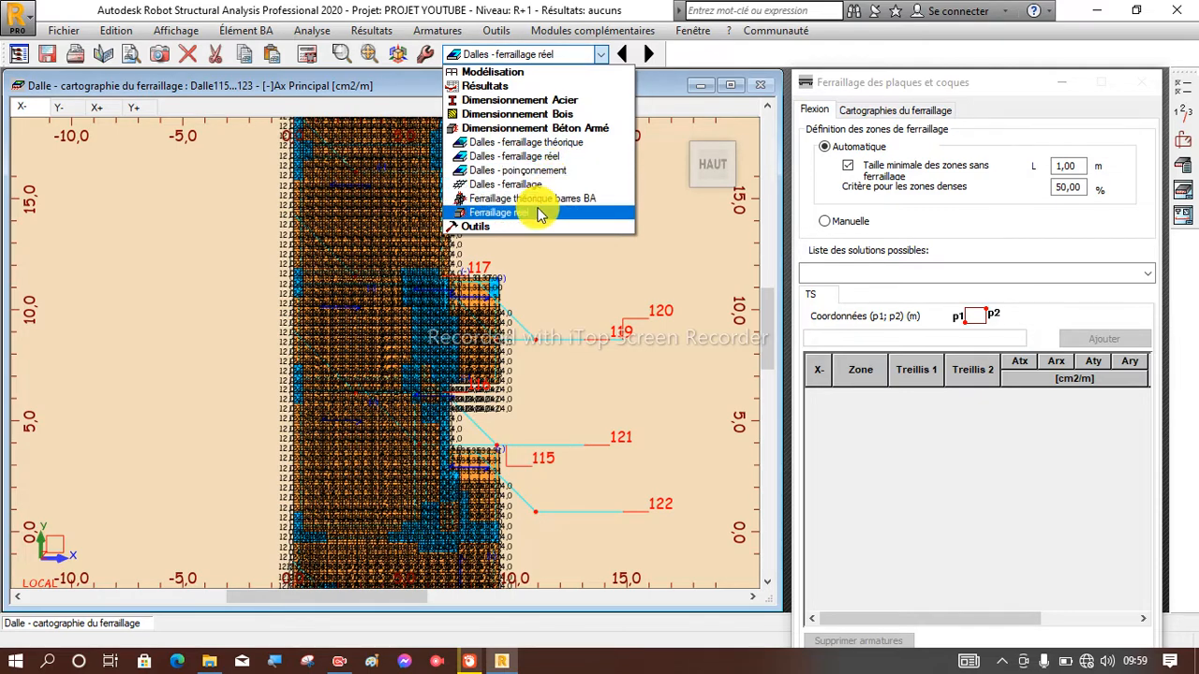
click(514, 184)
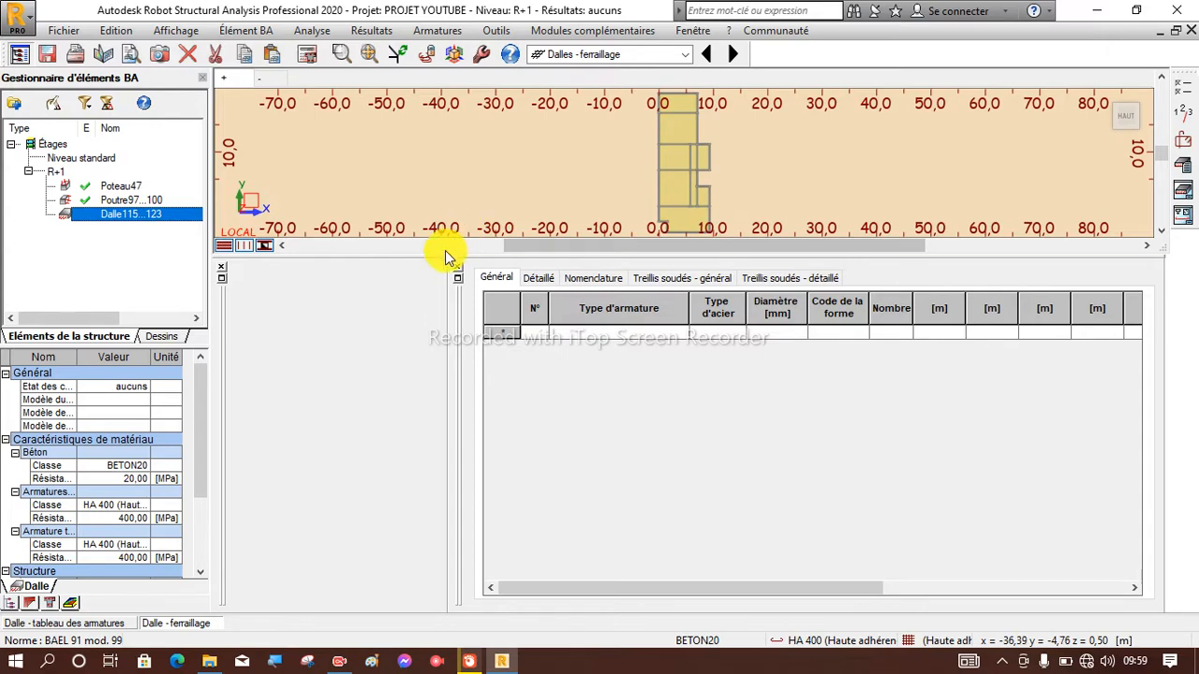
Close the empty pane and the reinforcement table so the slab plan fills the workspace, and view the plan up close.
drag(343, 257, 343, 326)
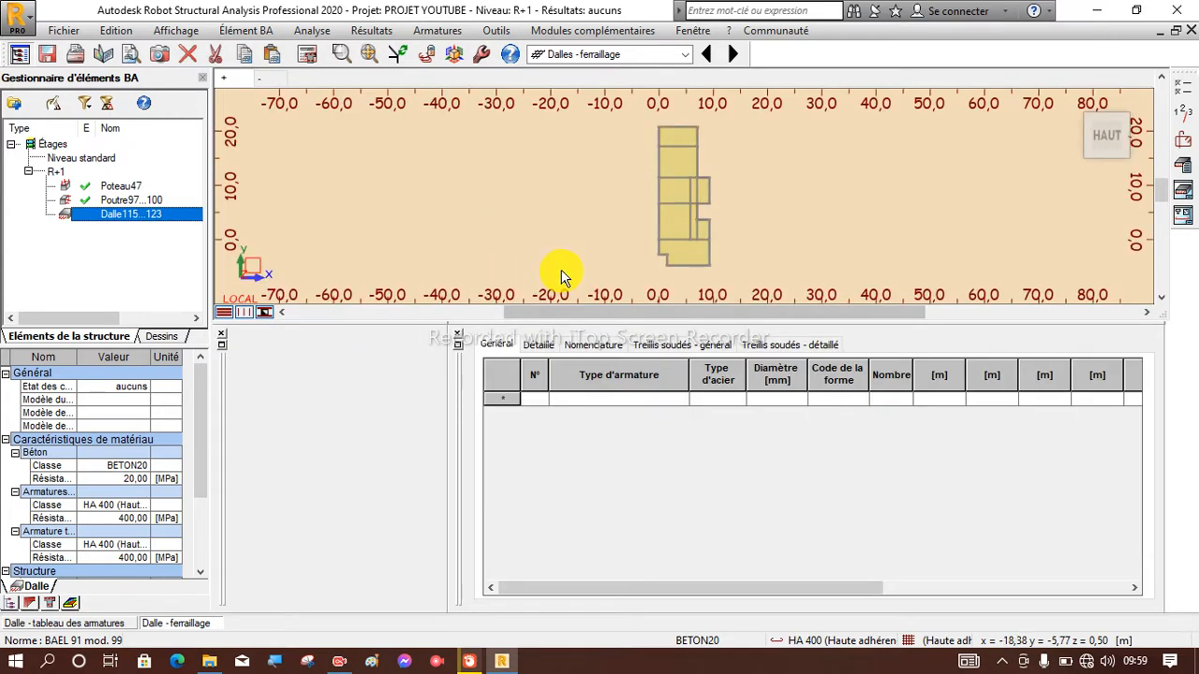
scroll(730, 239, up, 6)
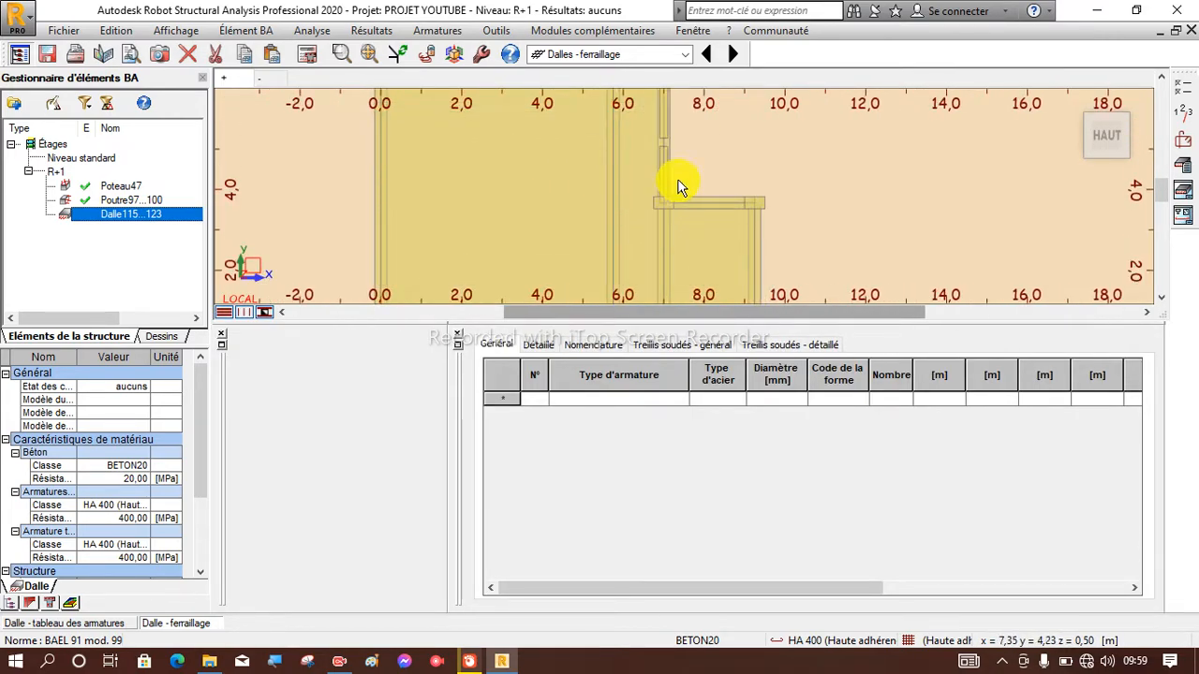
scroll(679, 188, down, 2)
click(222, 333)
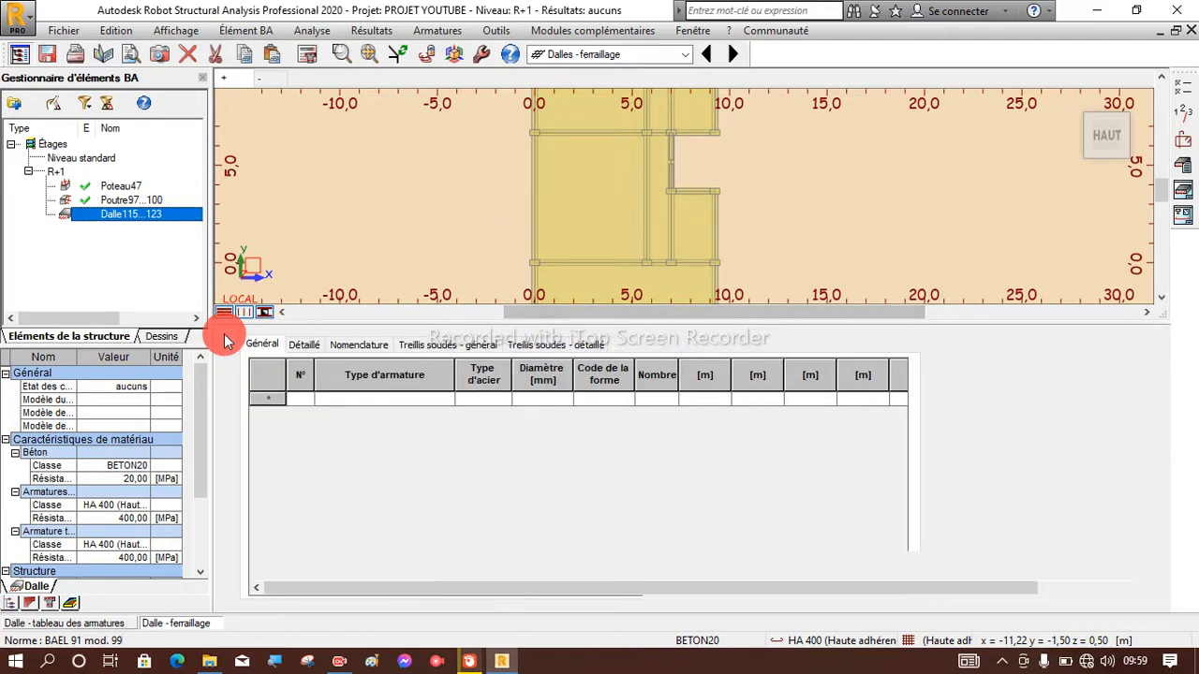
click(222, 333)
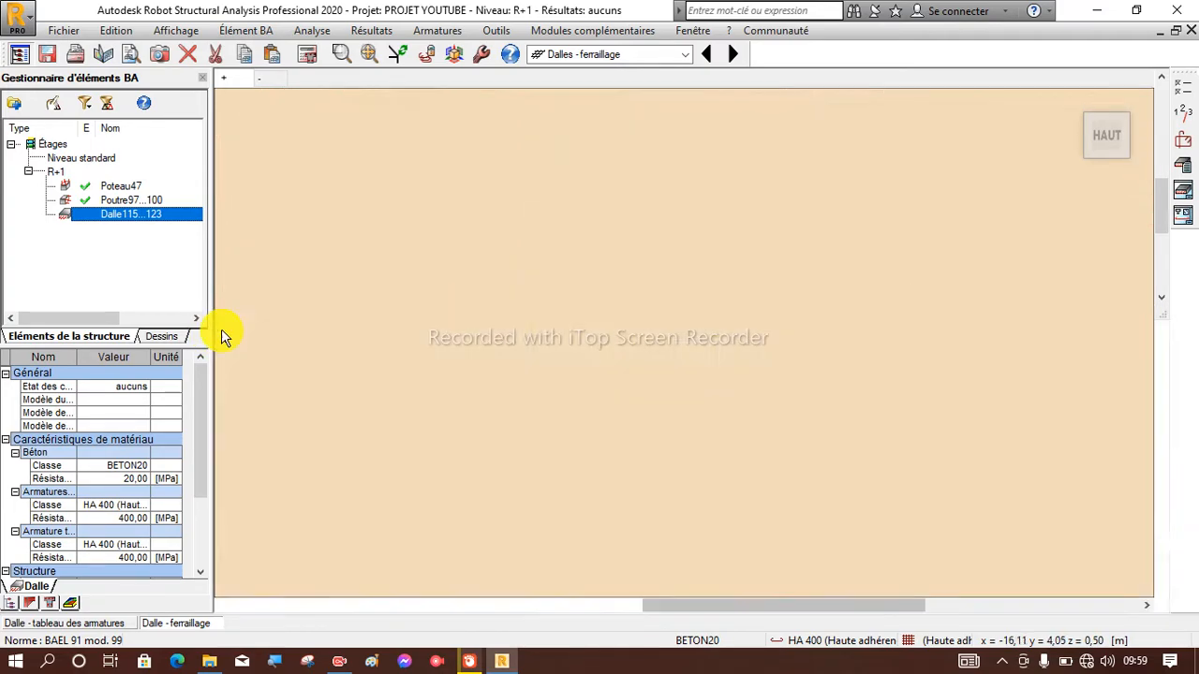
scroll(586, 343, down, 2)
scroll(675, 328, up, 8)
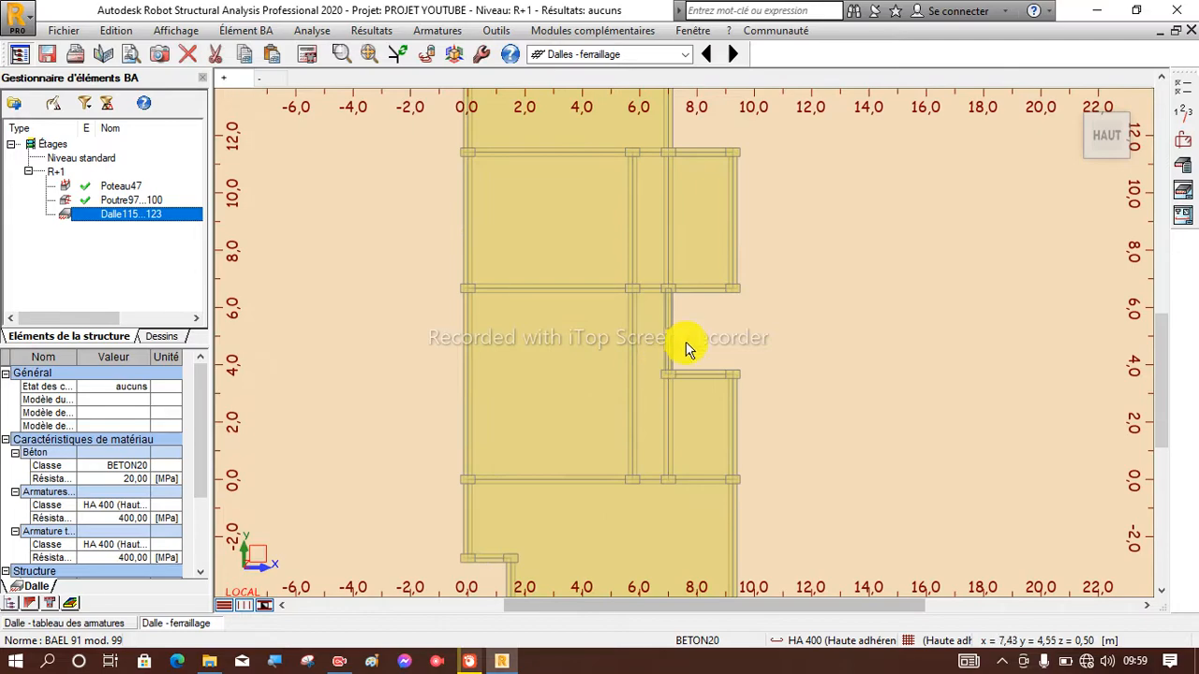
scroll(566, 312, down, 10)
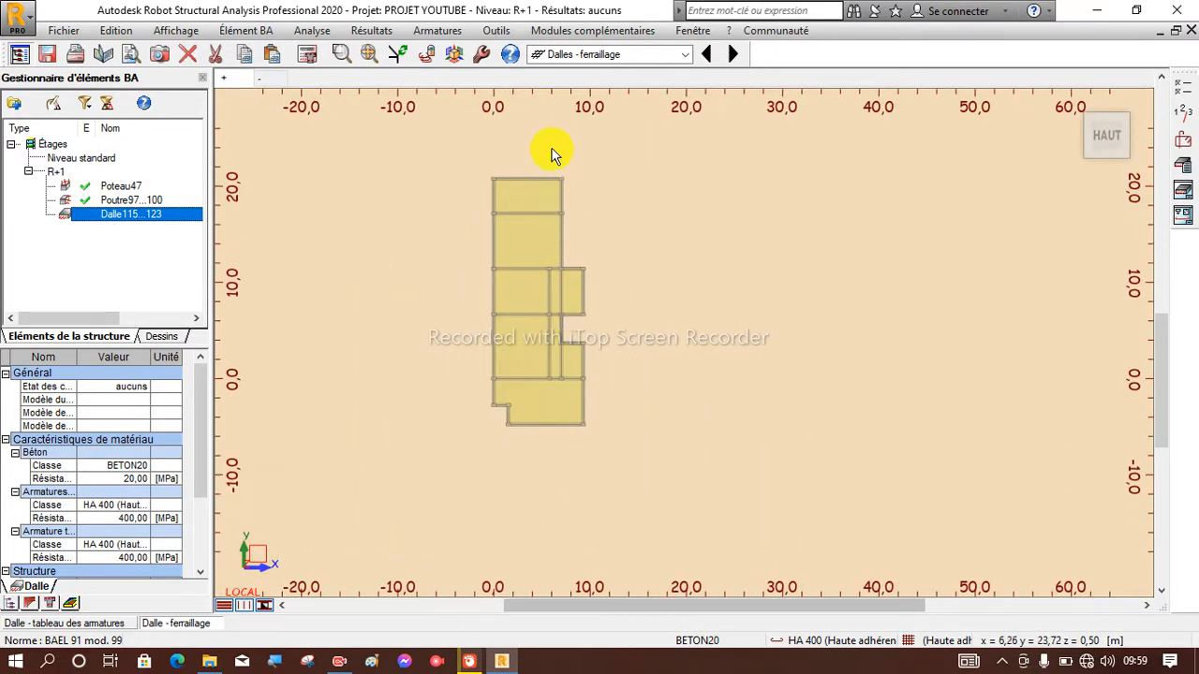
scroll(526, 168, up, 2)
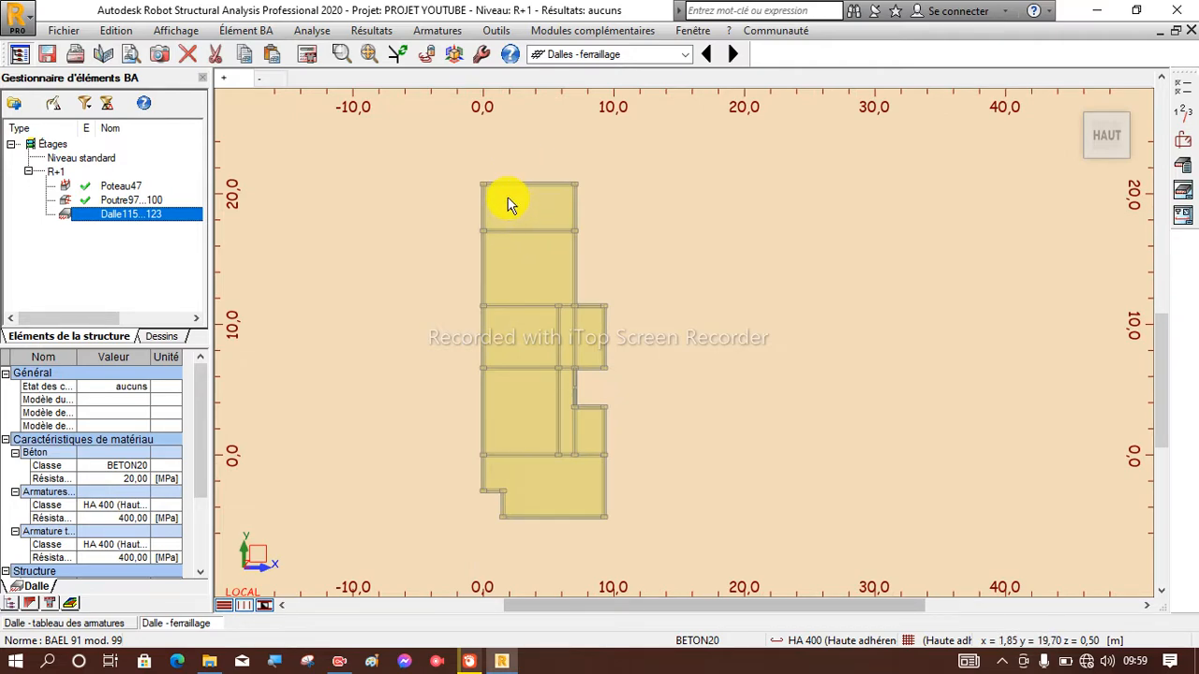
scroll(509, 202, up, 1)
scroll(510, 202, down, 1)
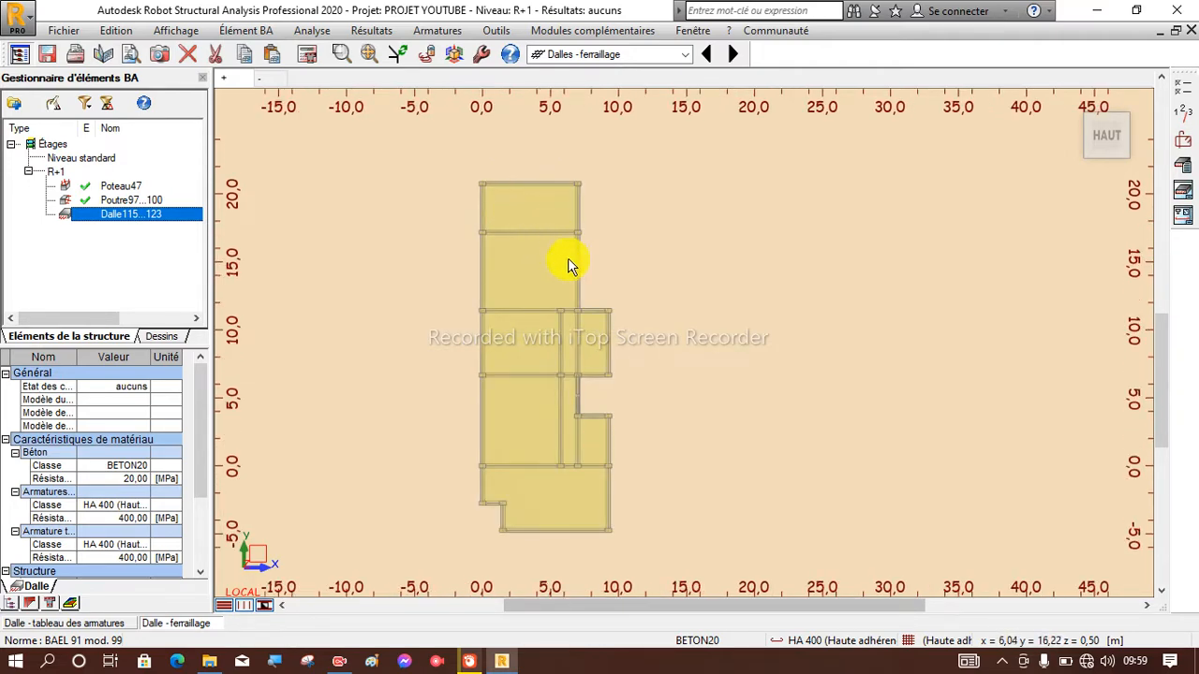
scroll(581, 421, up, 1)
scroll(585, 345, down, 1)
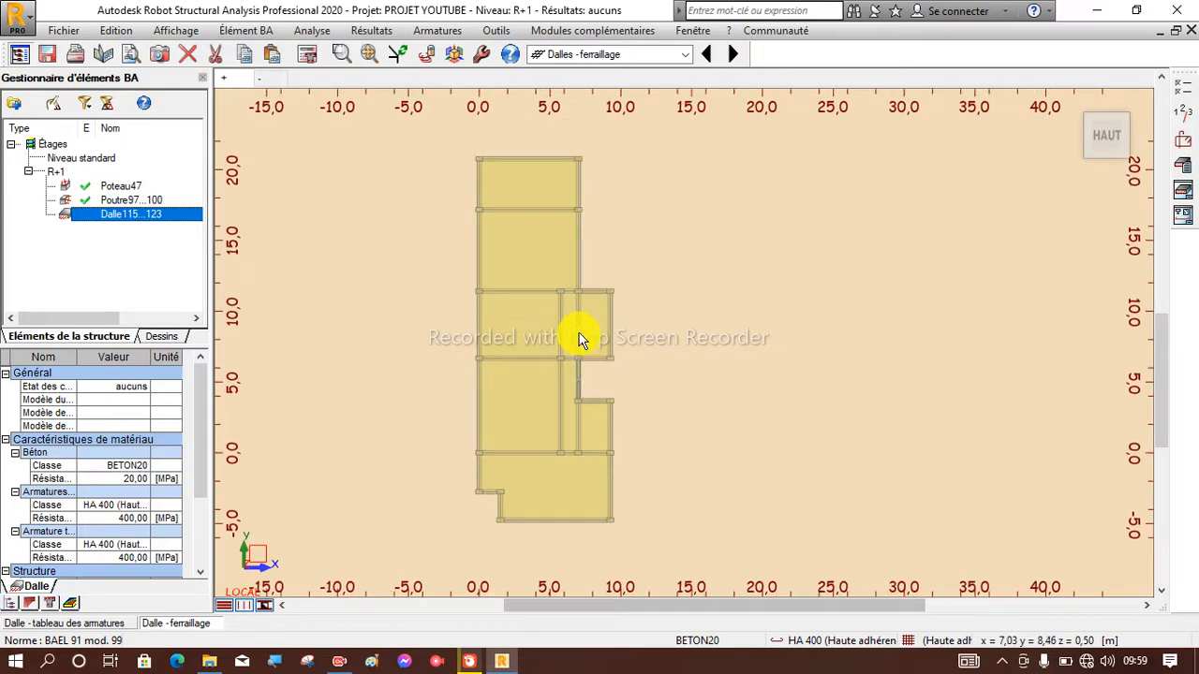
Check the storey parameters (Paramètres de l'étage) and accept them.
click(1183, 140)
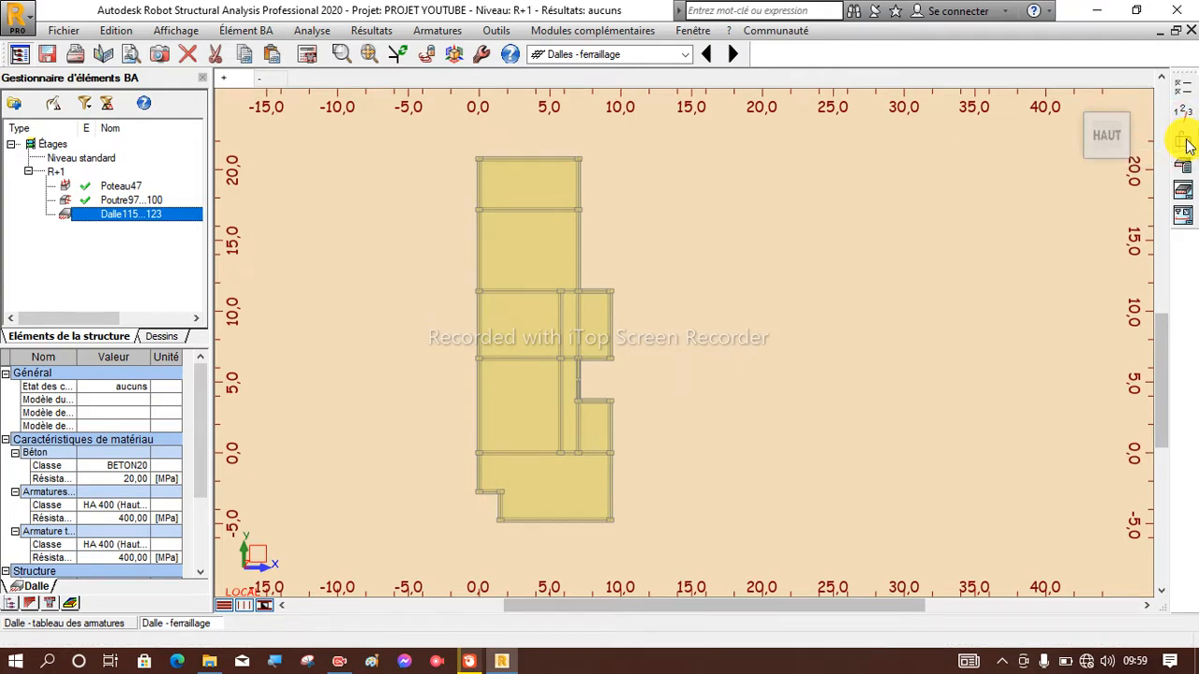
click(841, 138)
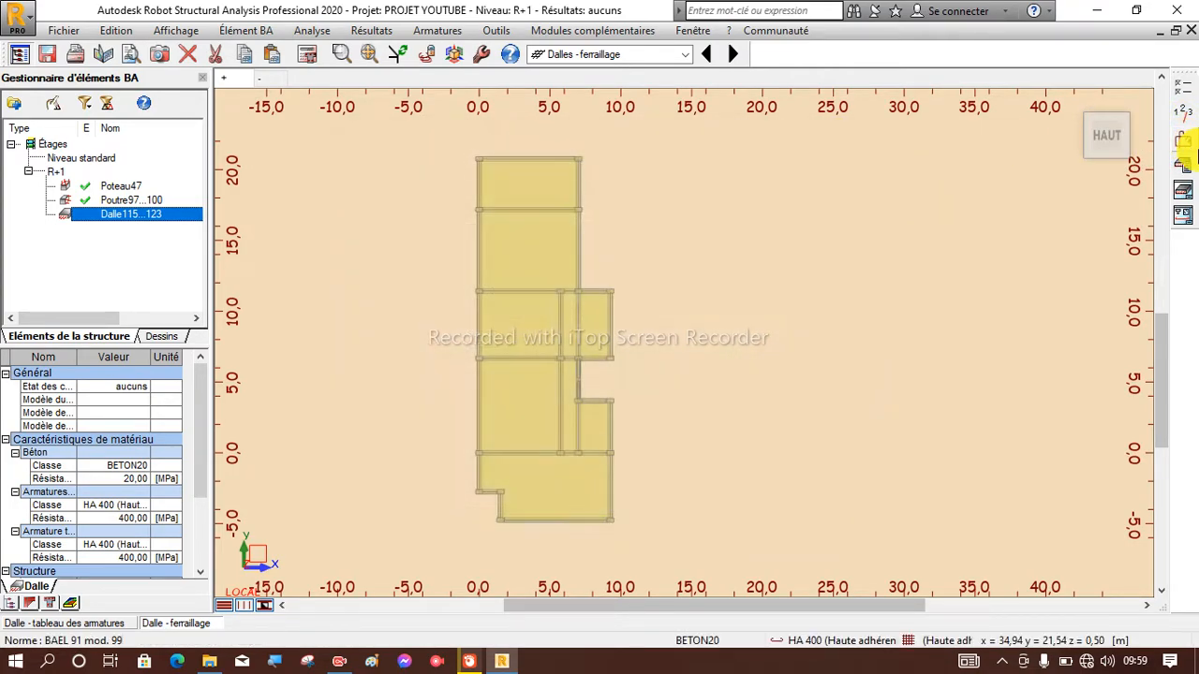
click(1186, 118)
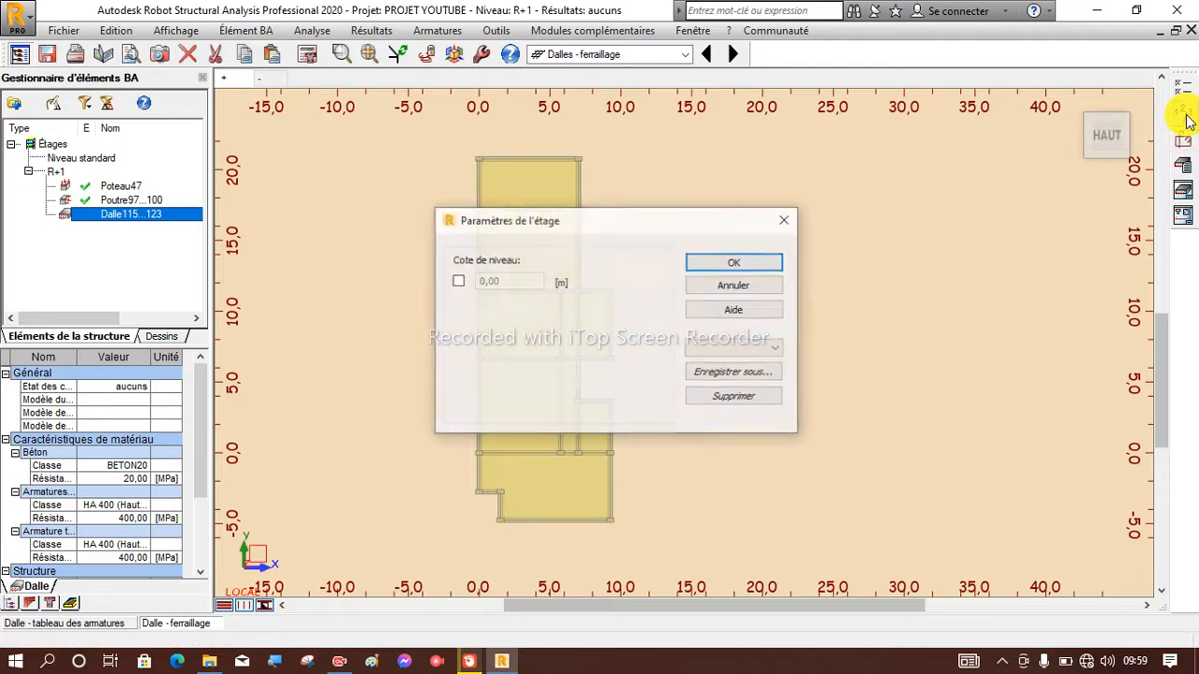
click(752, 262)
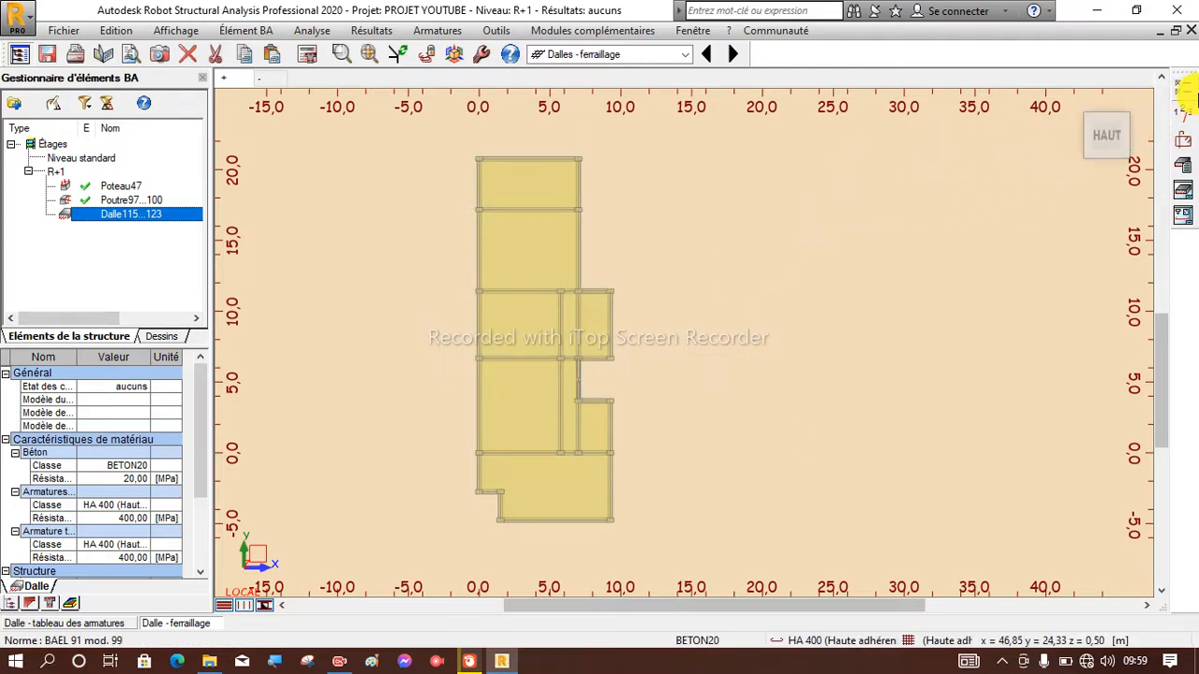
Review the slab's calculation options, exclude the 6, 8 and 10 mm bars from the available diameters, and accept the options.
click(1186, 91)
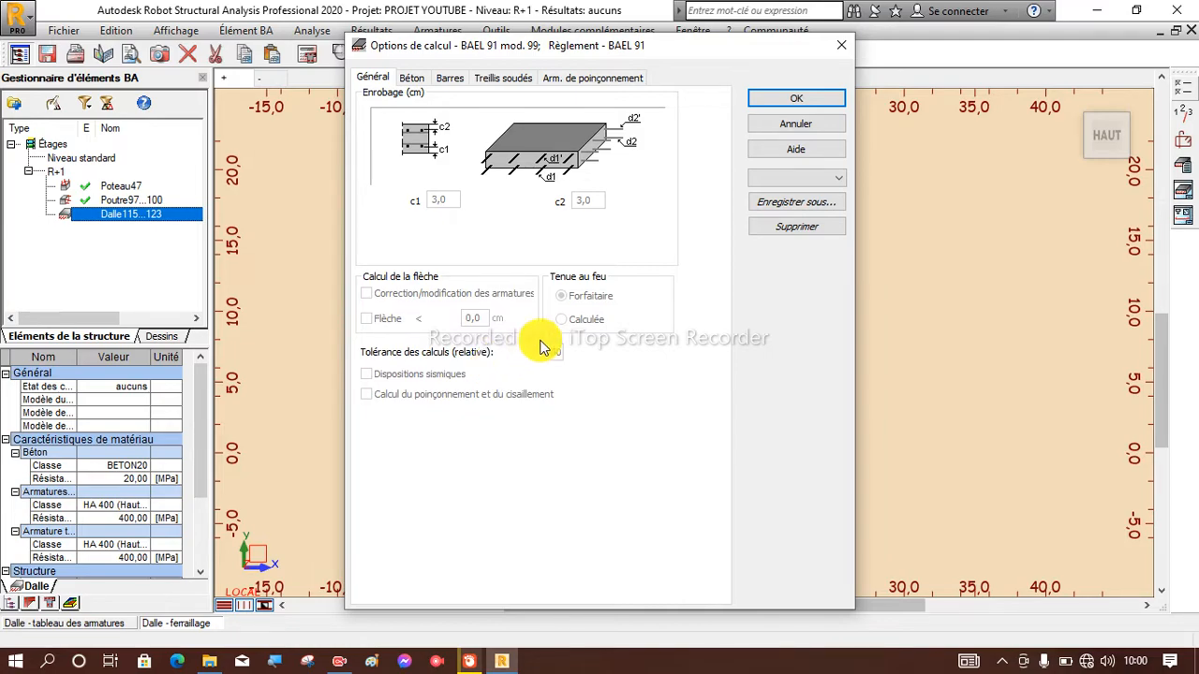
click(450, 204)
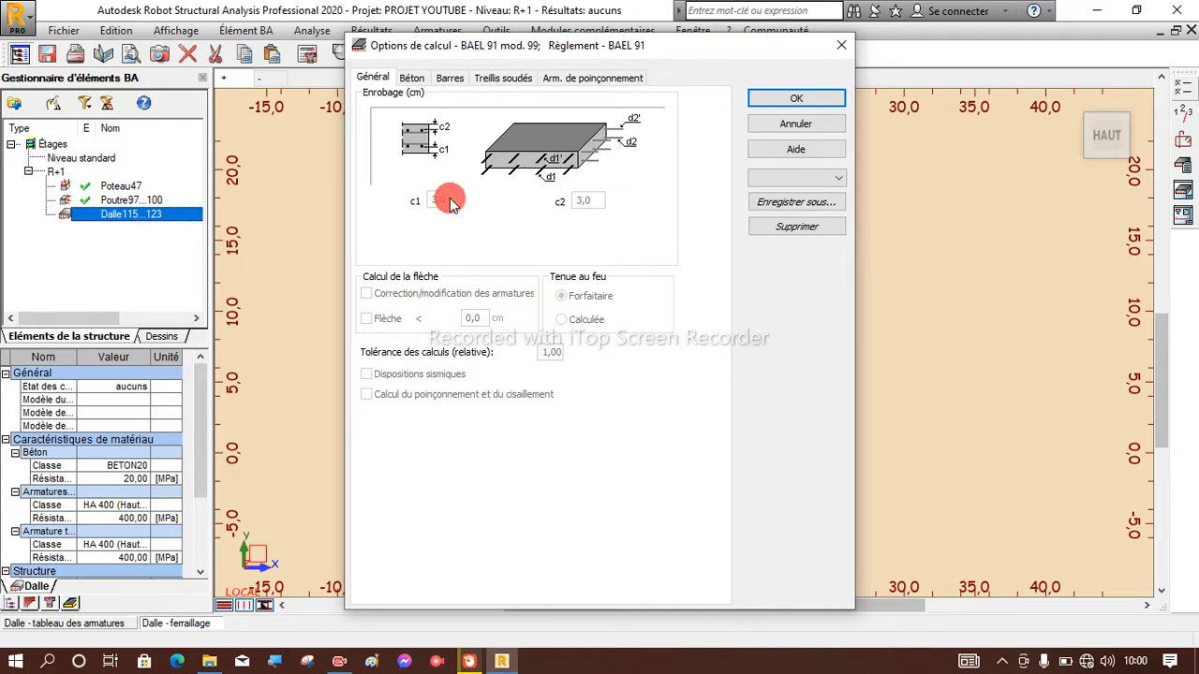
click(451, 203)
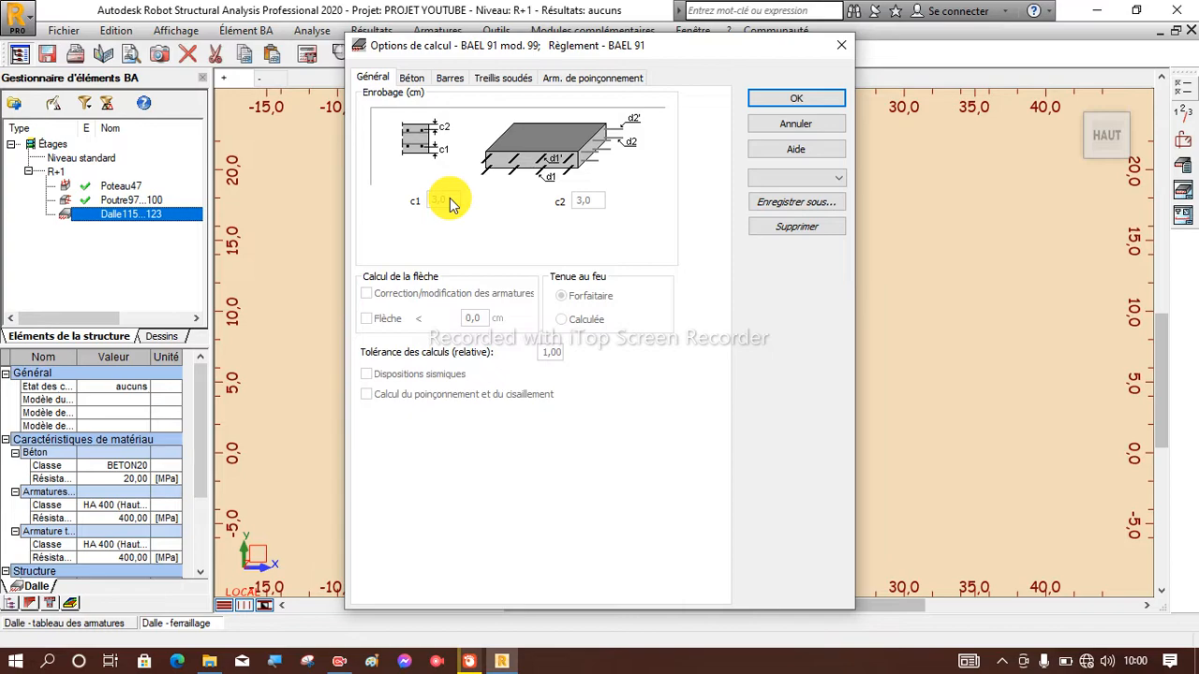
click(413, 80)
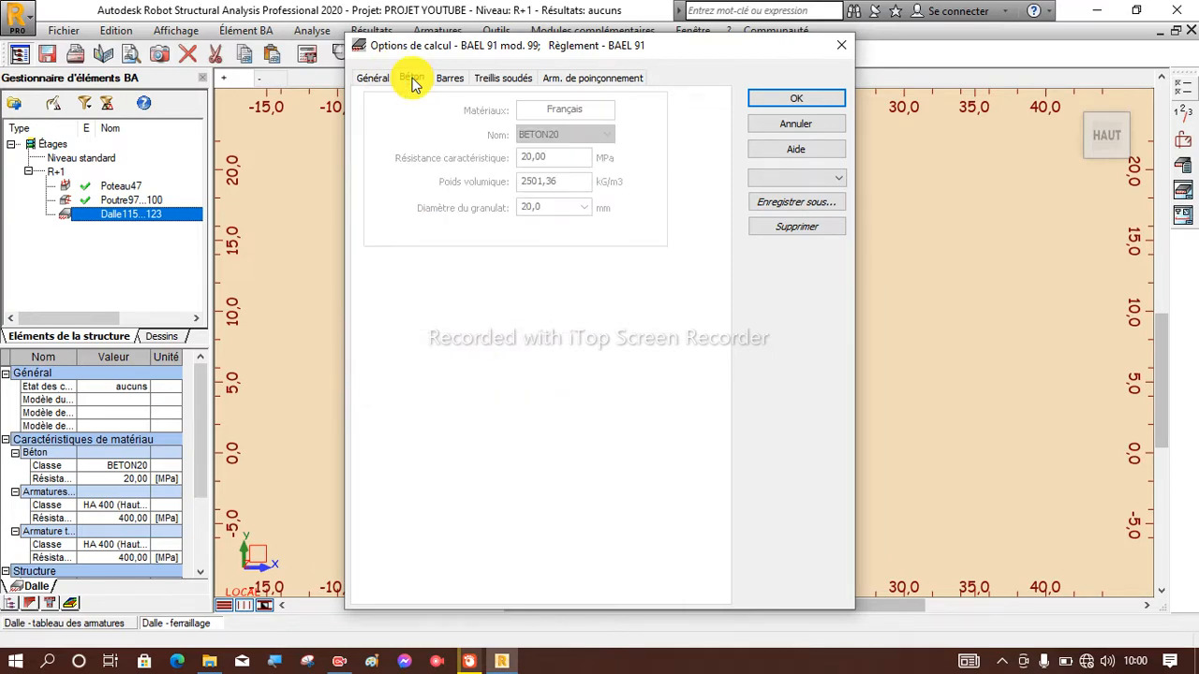
click(455, 78)
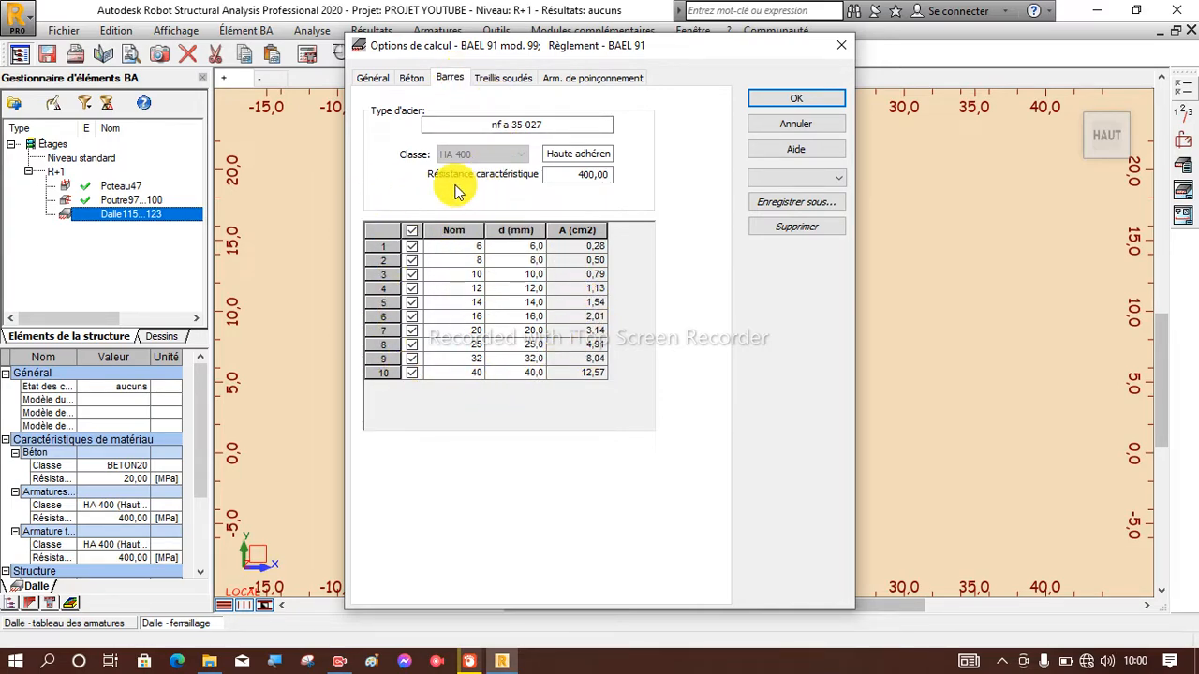
click(411, 247)
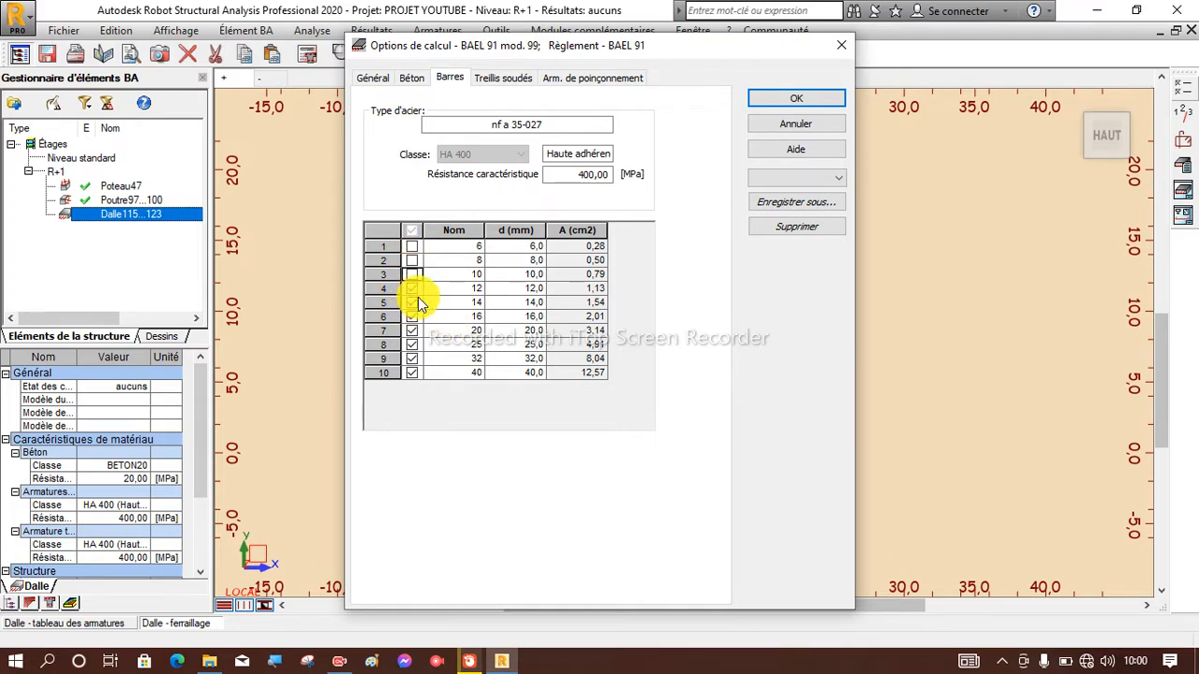
click(505, 80)
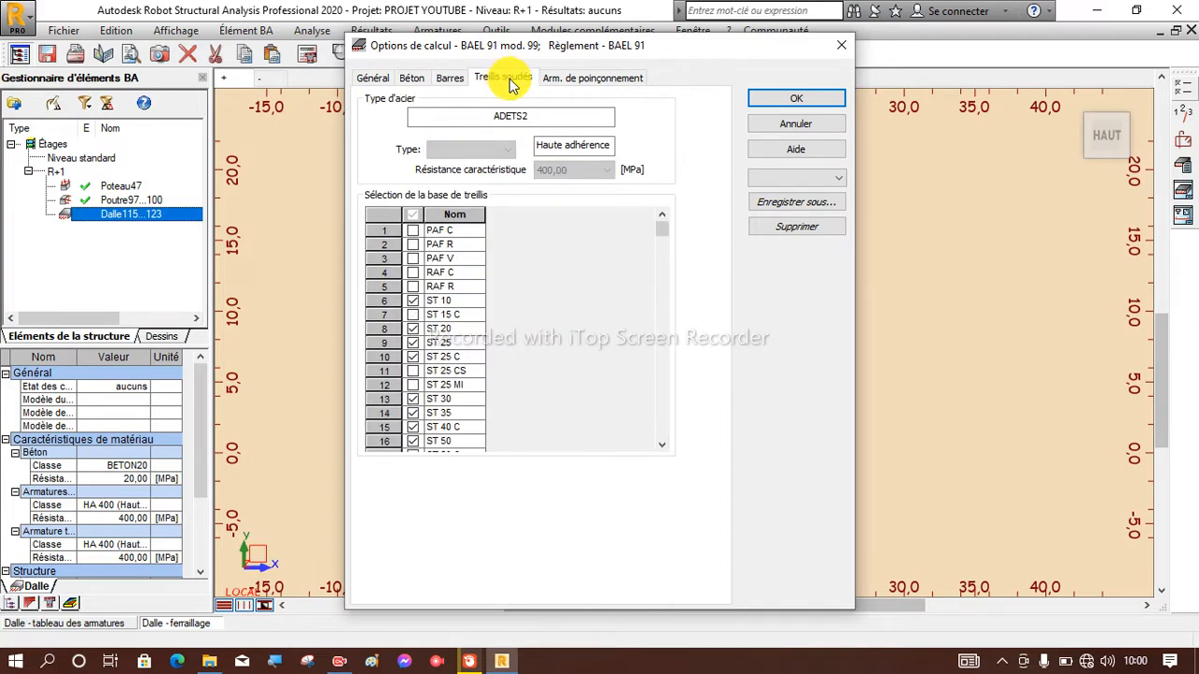
click(591, 80)
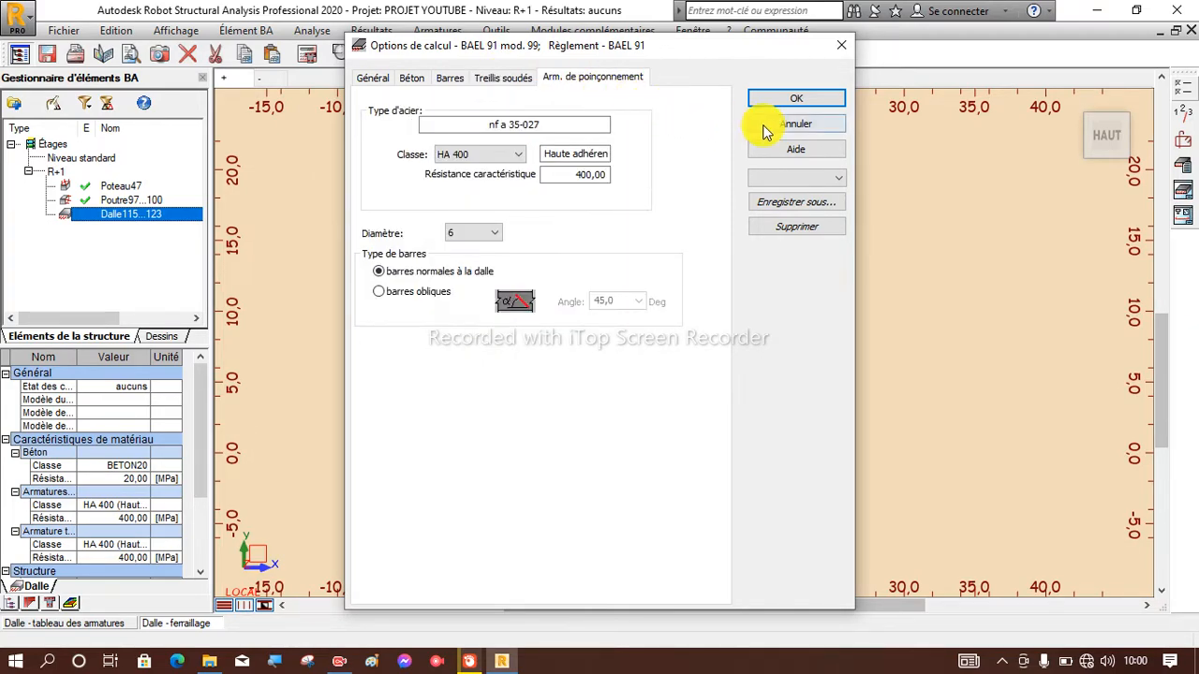
click(794, 98)
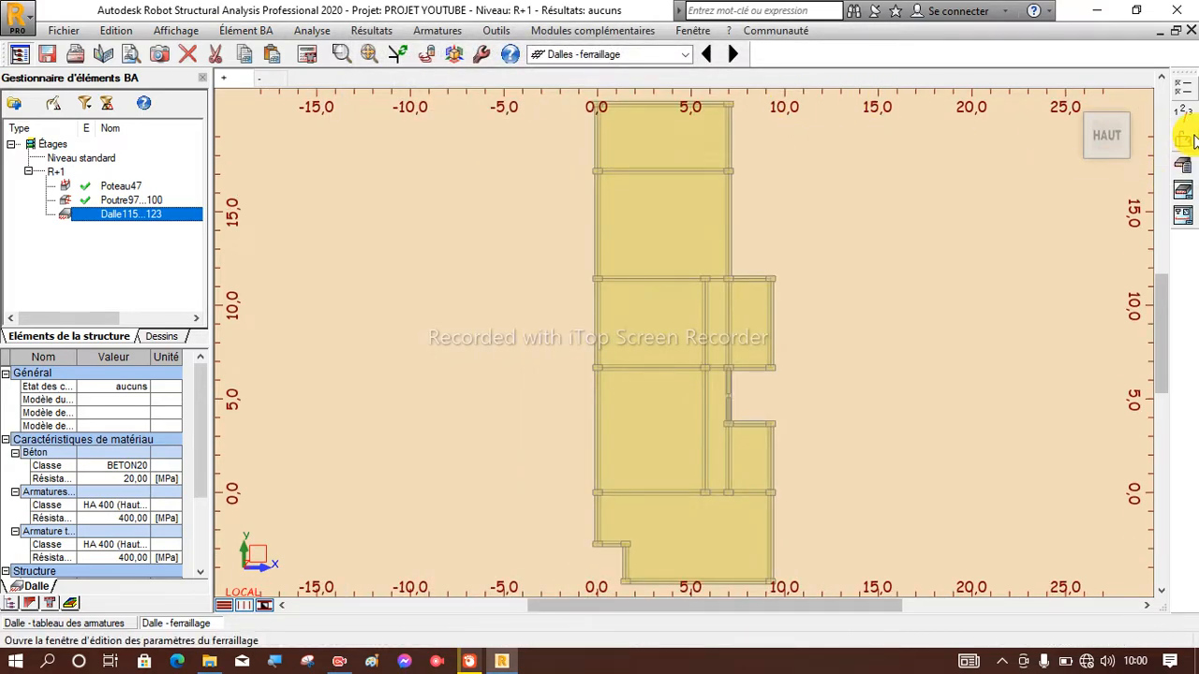
In the reinforcement layout settings, set the reinforcement mode to bars (Barres) and enable identical upper and lower reinforcement.
click(1185, 142)
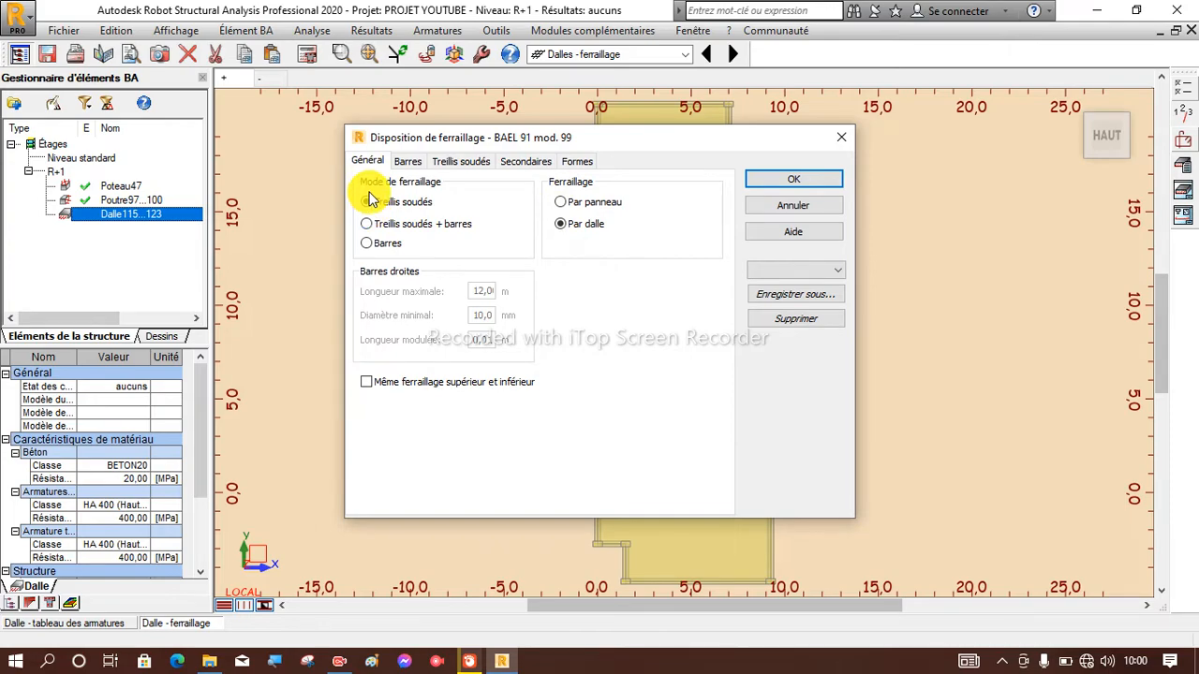
click(366, 244)
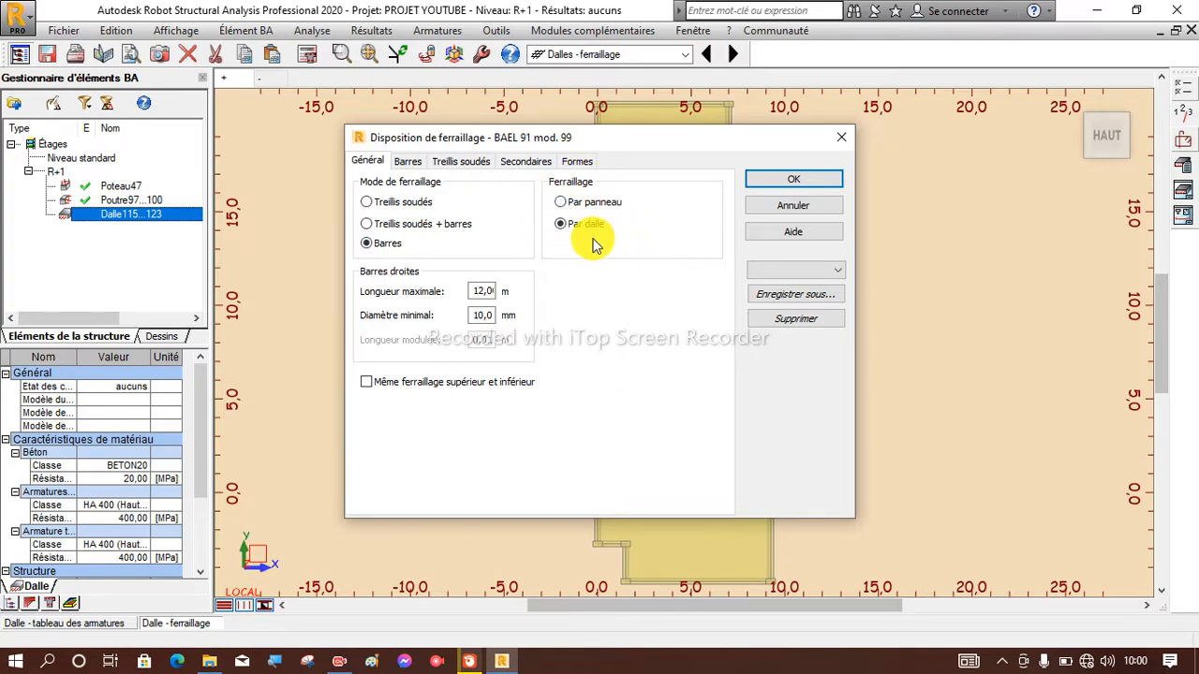
drag(600, 141, 316, 165)
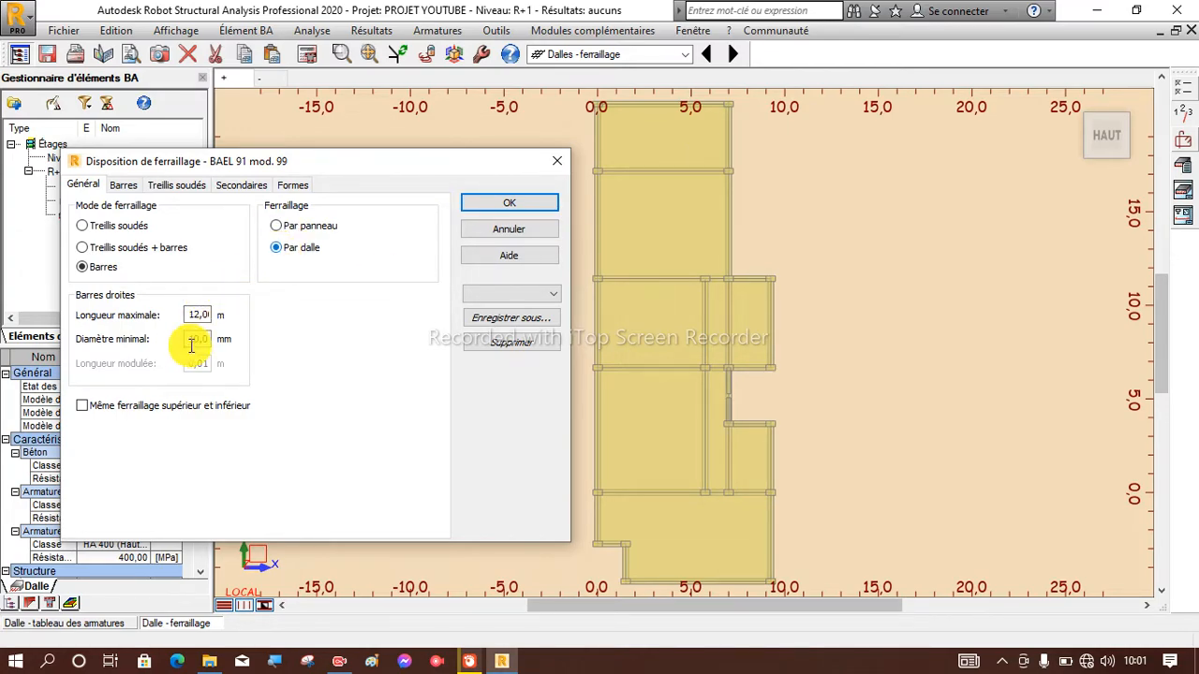
click(83, 406)
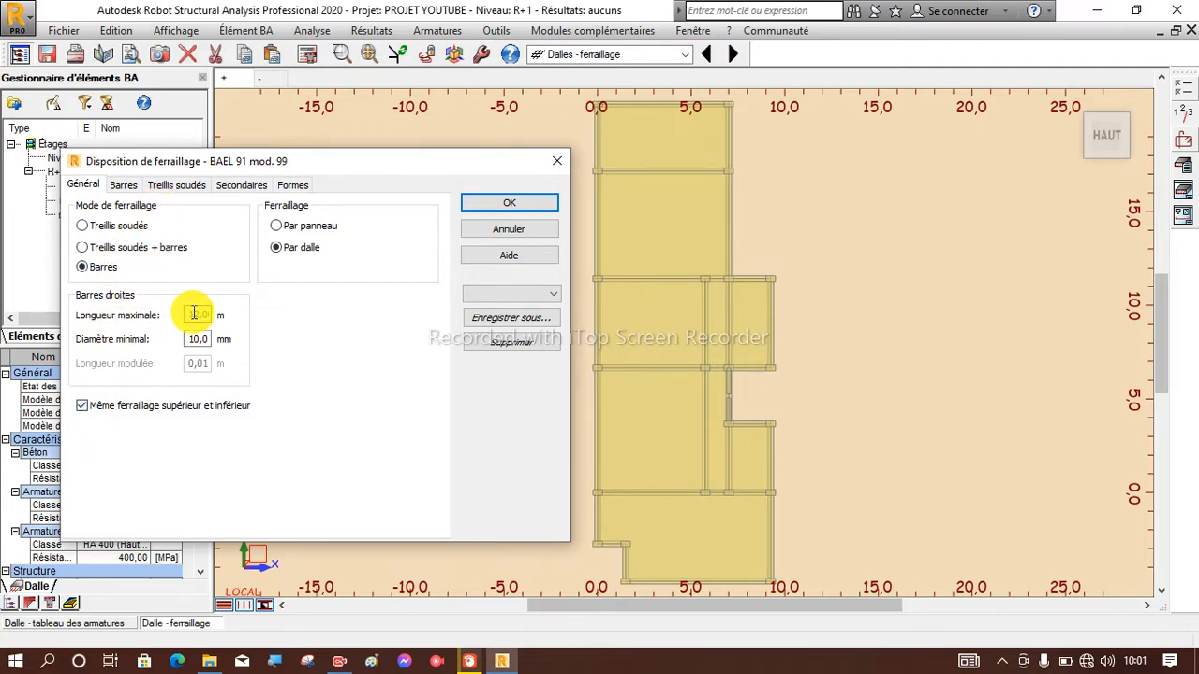
Fix the bar spacing at 12 cm in direction X and 10 cm in direction Y, review the remaining layout settings and accept them.
click(125, 187)
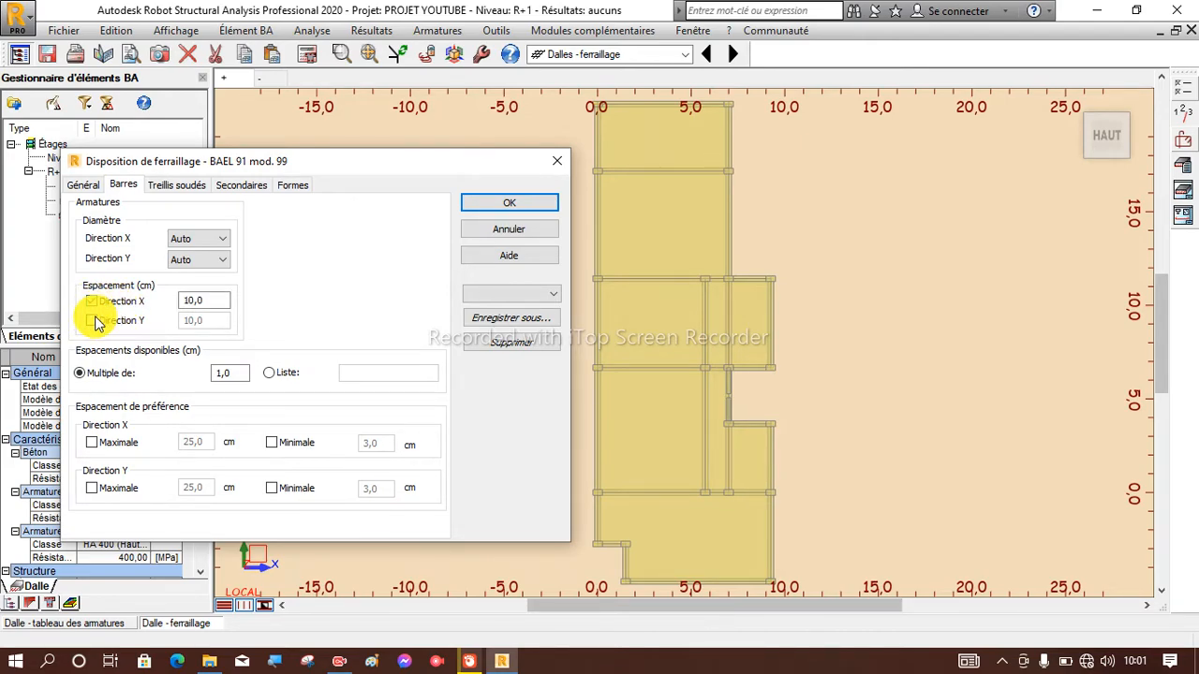
click(91, 321)
double_click(207, 299)
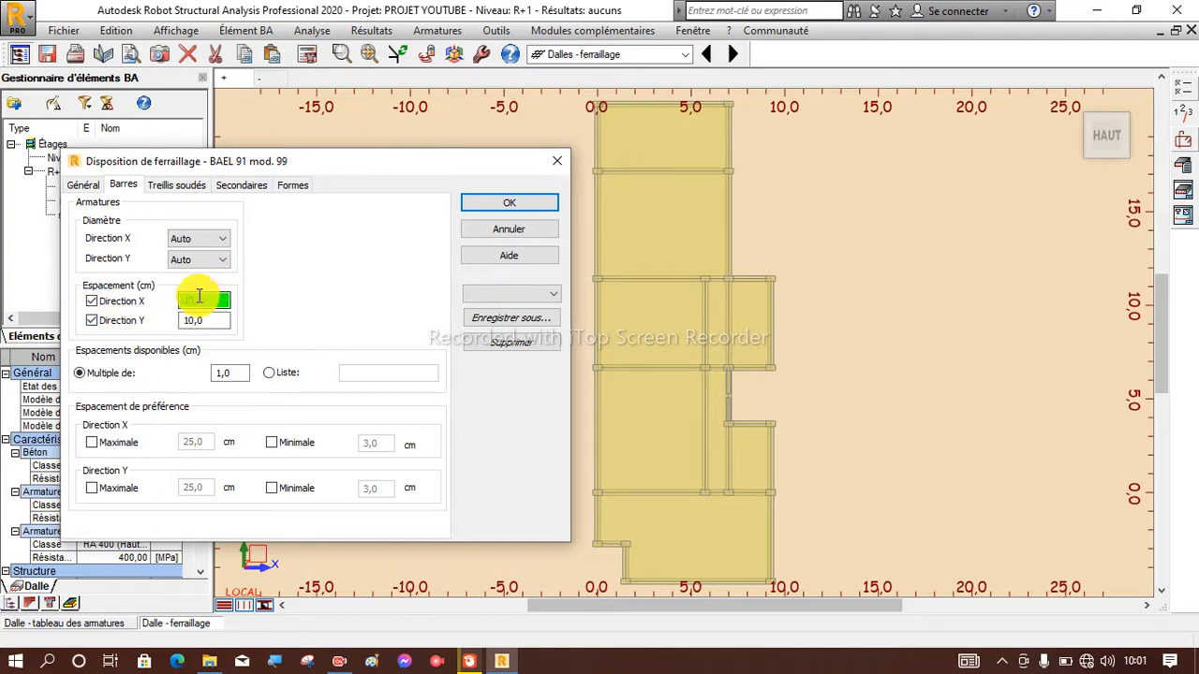
text(12)
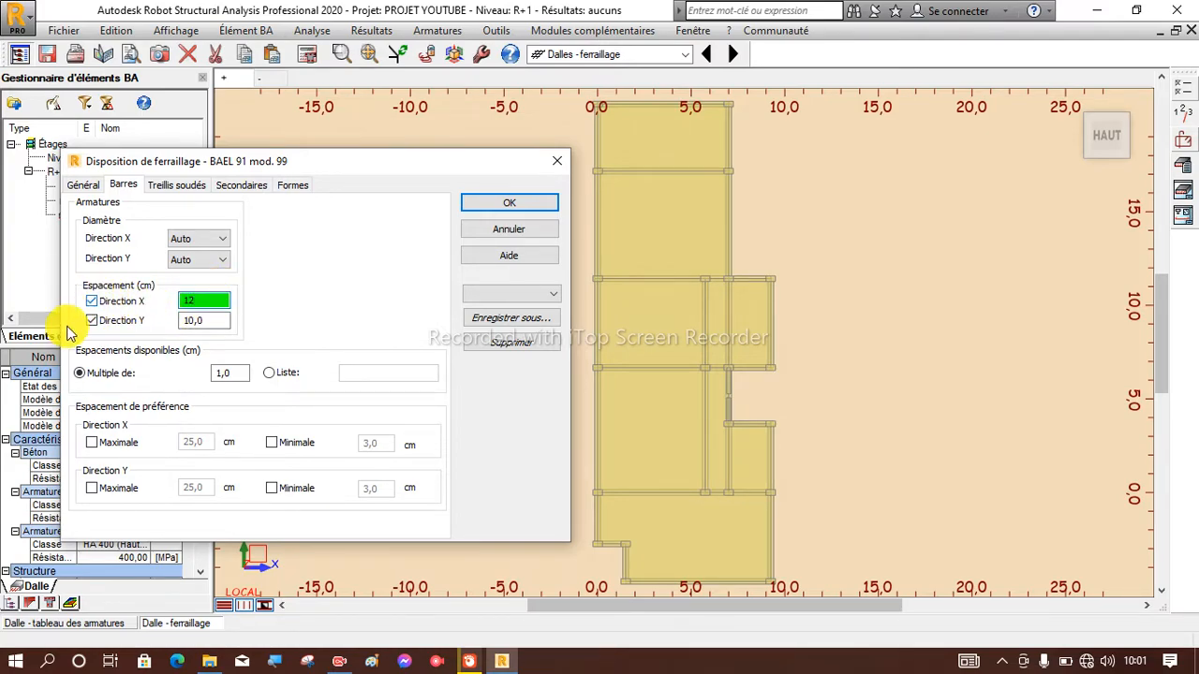
double_click(214, 321)
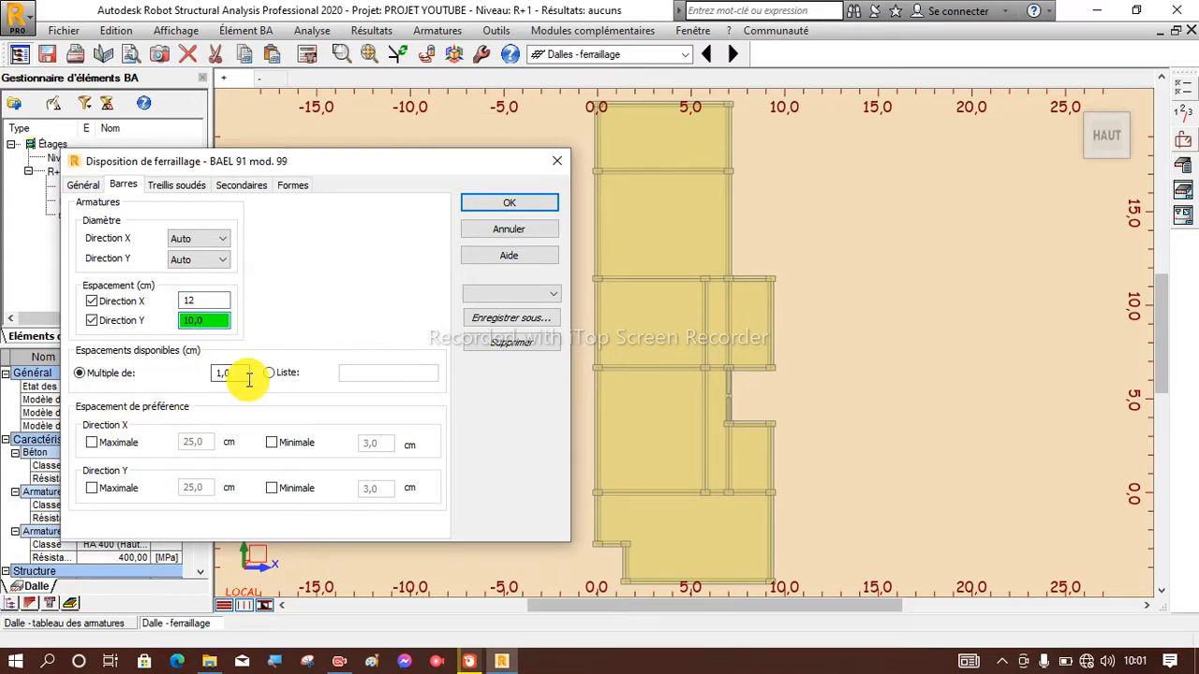
click(176, 188)
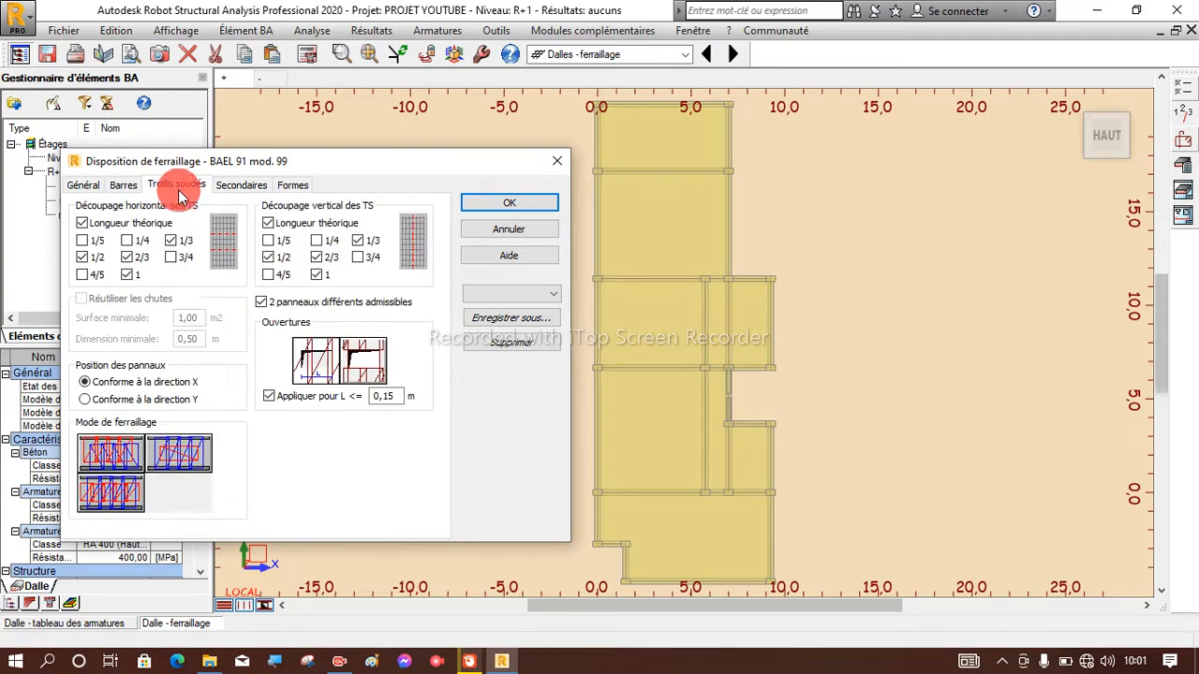
click(265, 189)
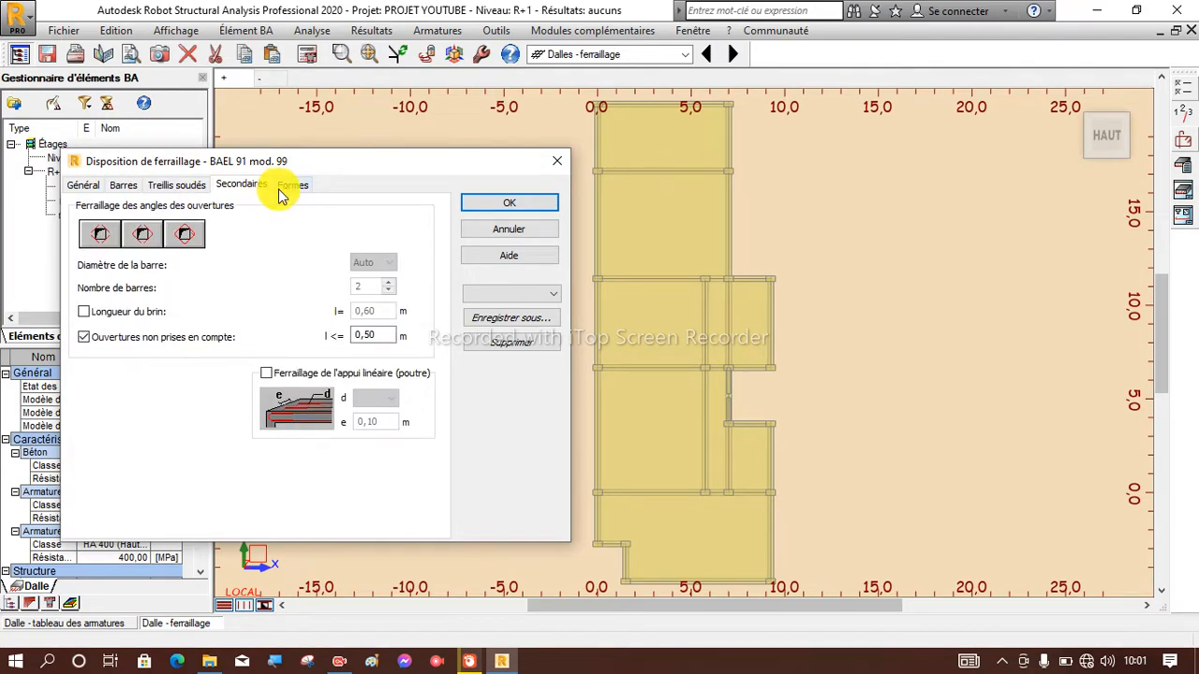
click(292, 186)
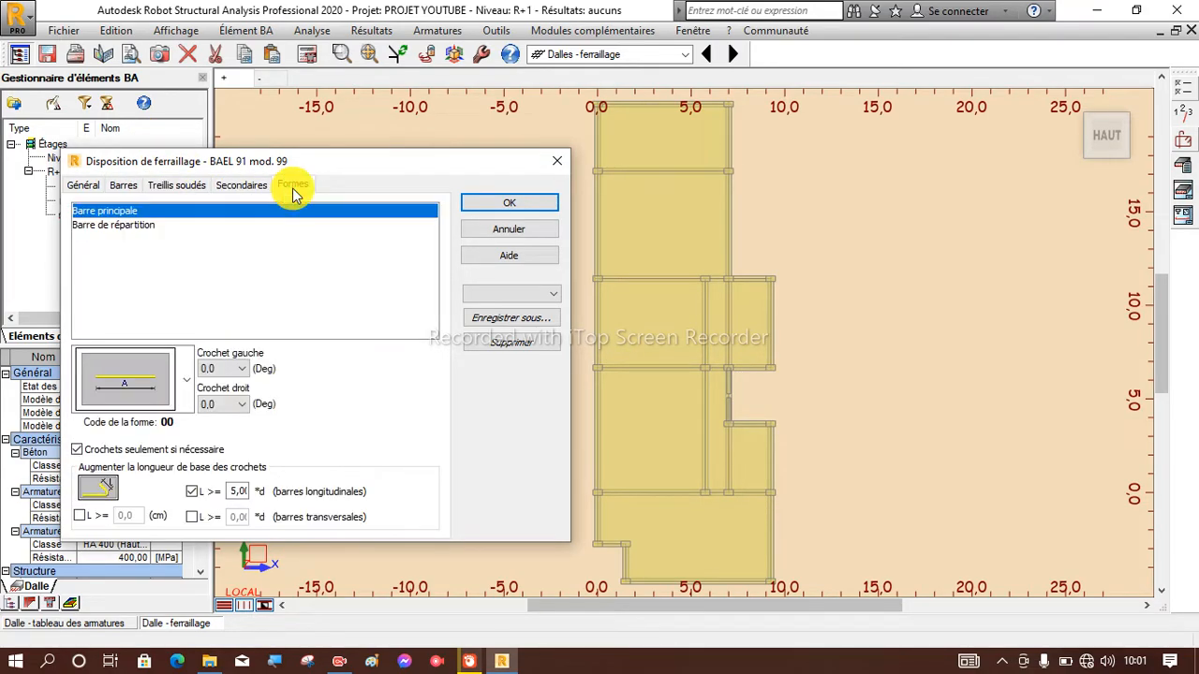
click(509, 206)
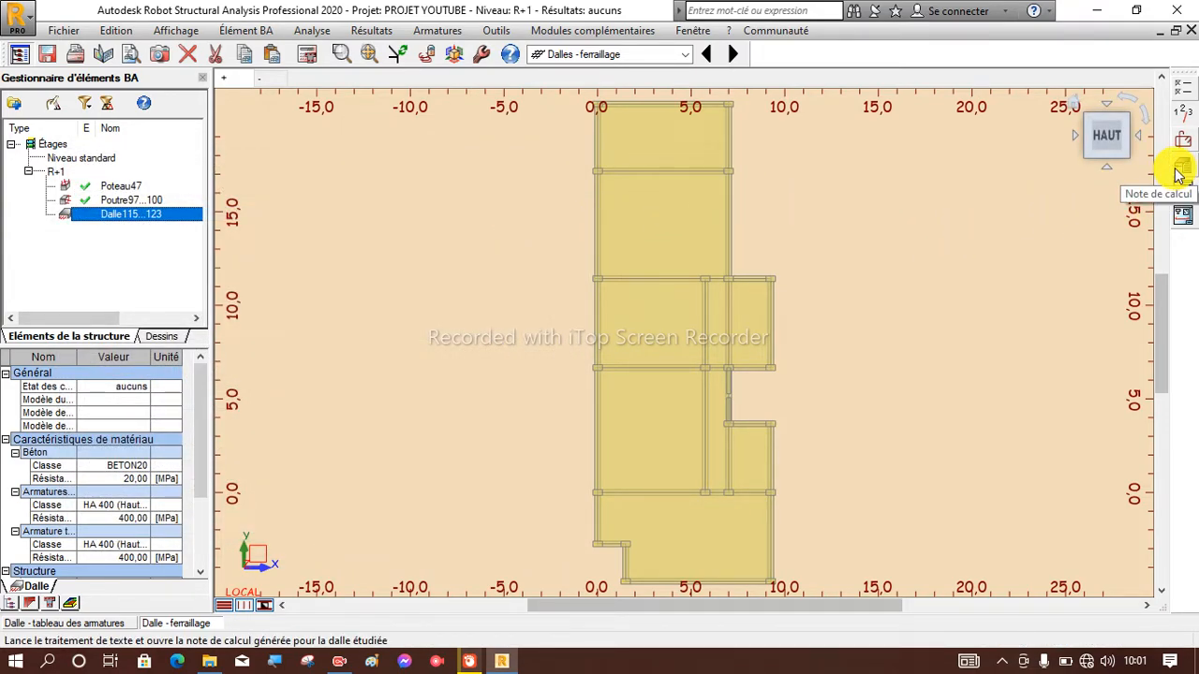
Calculate the reinforcement of slab Dalle115...123 and inspect the generated bars up close in plan and in a 3D view.
click(308, 63)
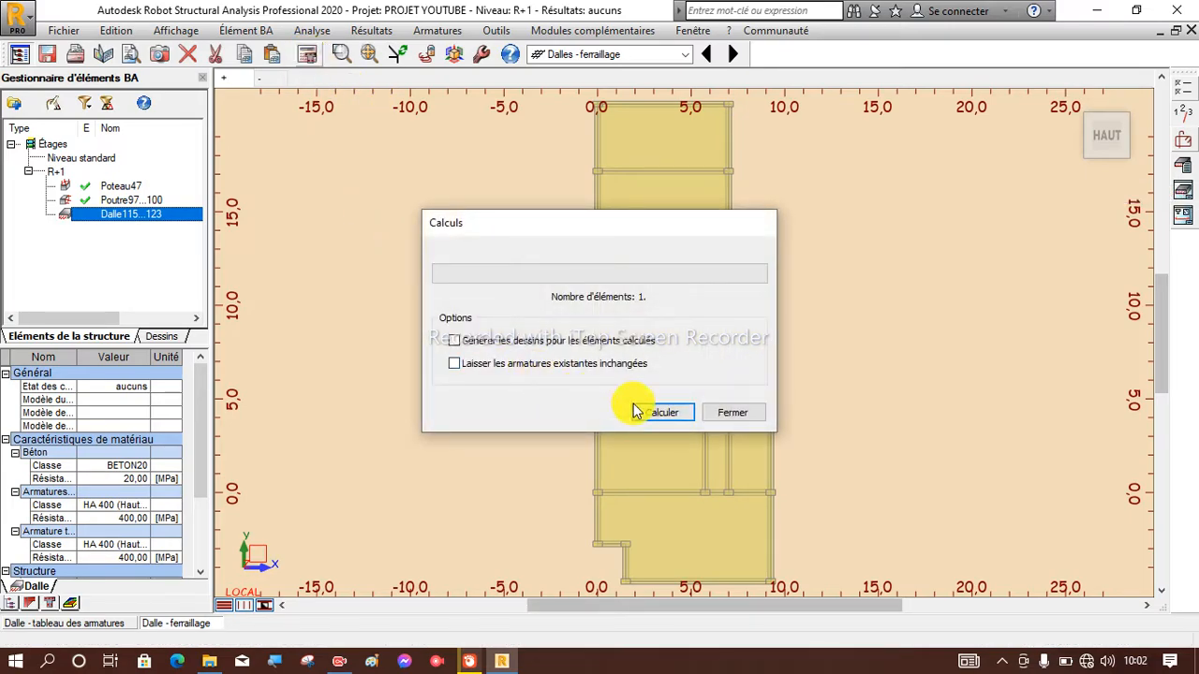
click(662, 409)
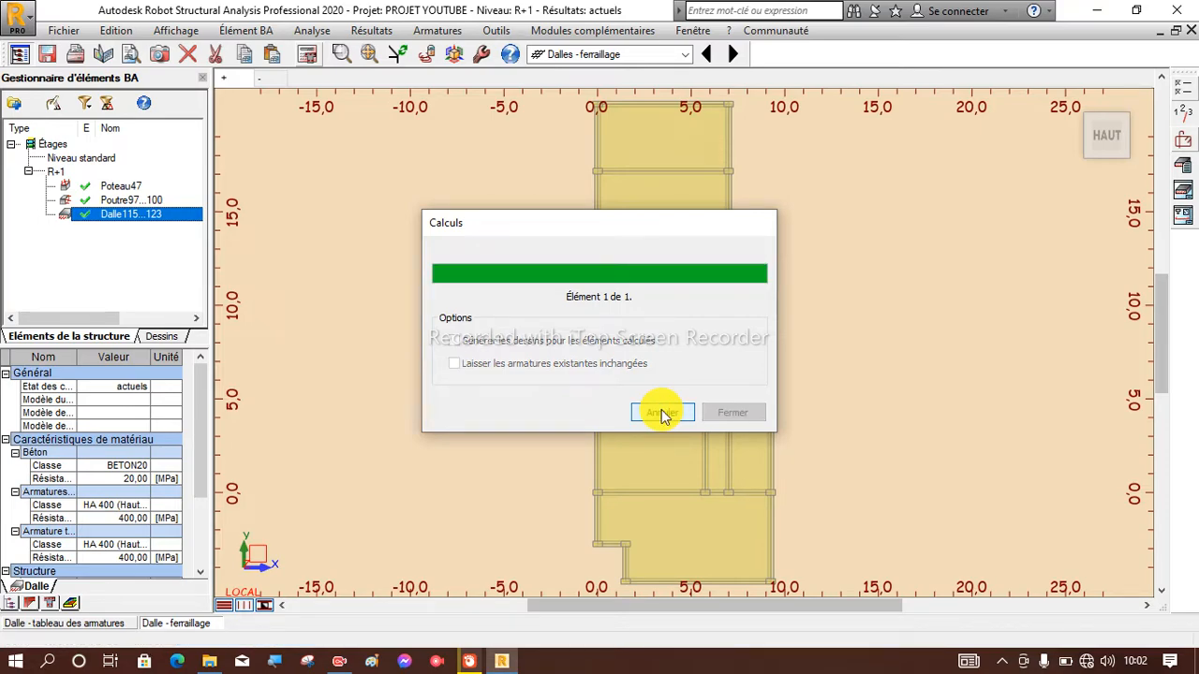
scroll(605, 363, down, 2)
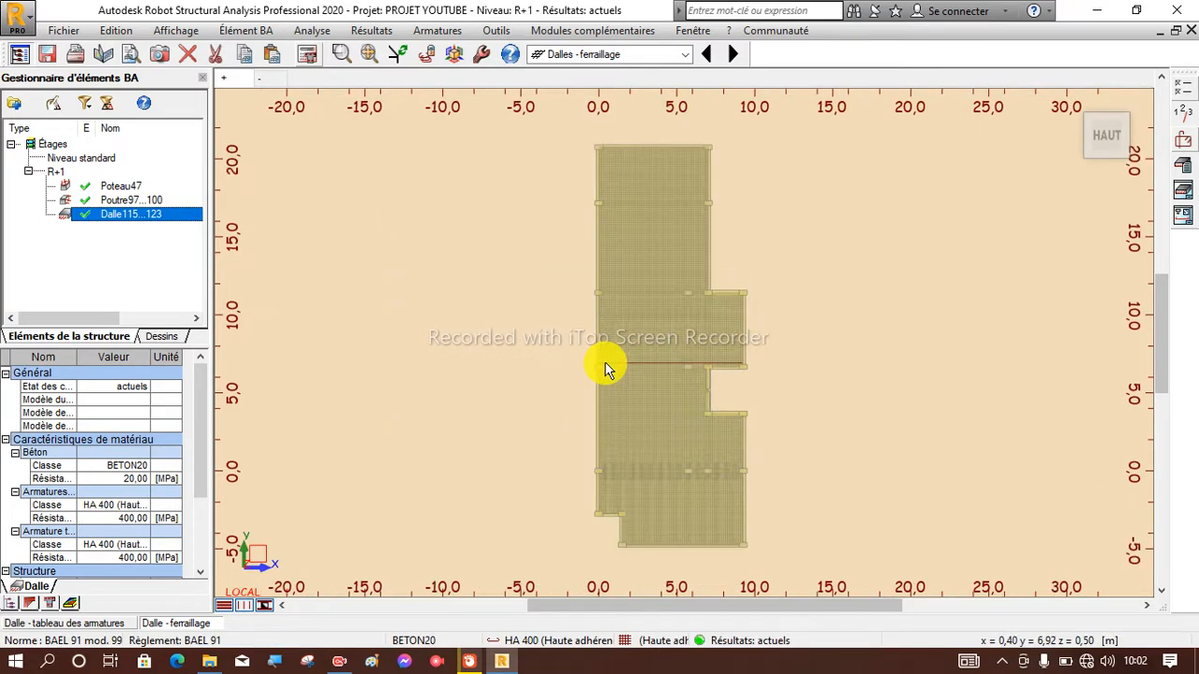
scroll(648, 138, up, 2)
scroll(643, 263, up, 4)
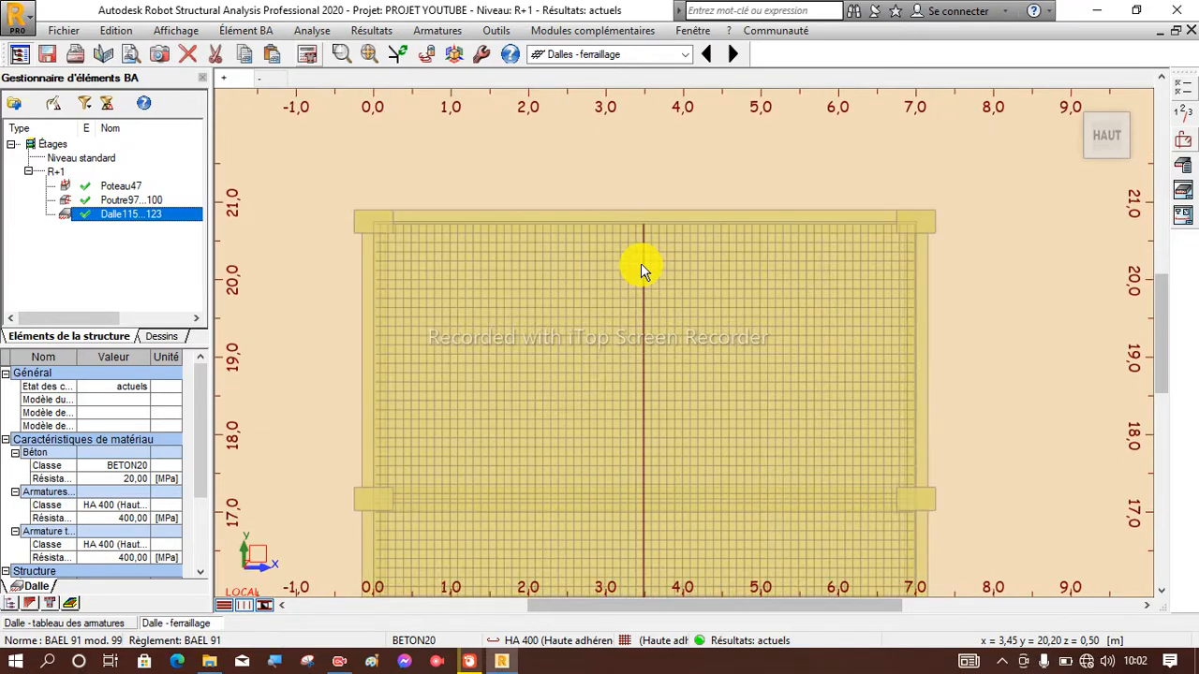
scroll(648, 251, up, 2)
scroll(648, 251, down, 4)
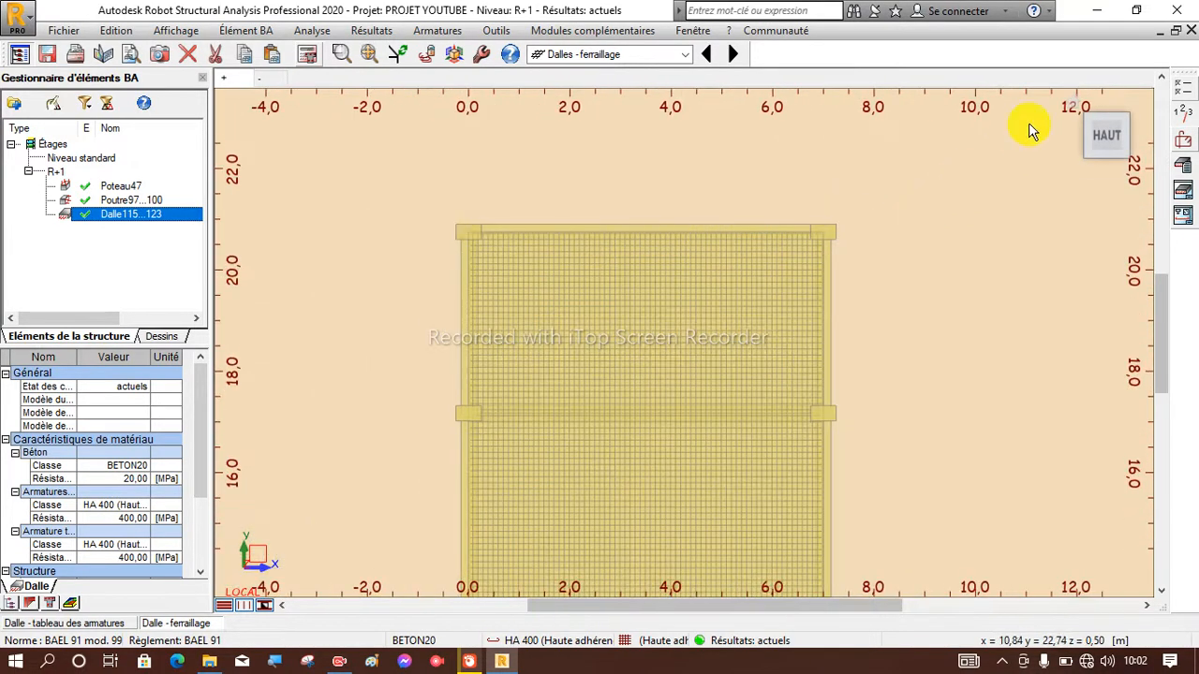
click(1072, 110)
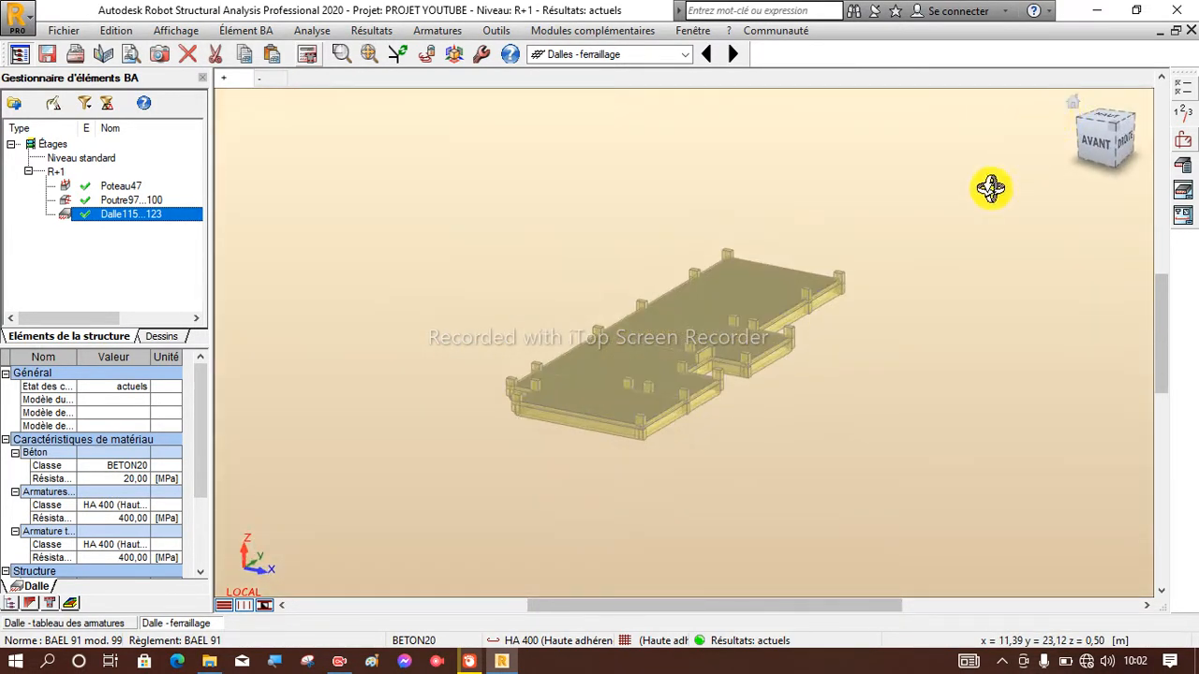
Examine the slab's reinforcement mesh up close in the 3D view, especially the bars crossing the interior beams.
scroll(733, 283, up, 4)
scroll(752, 234, up, 3)
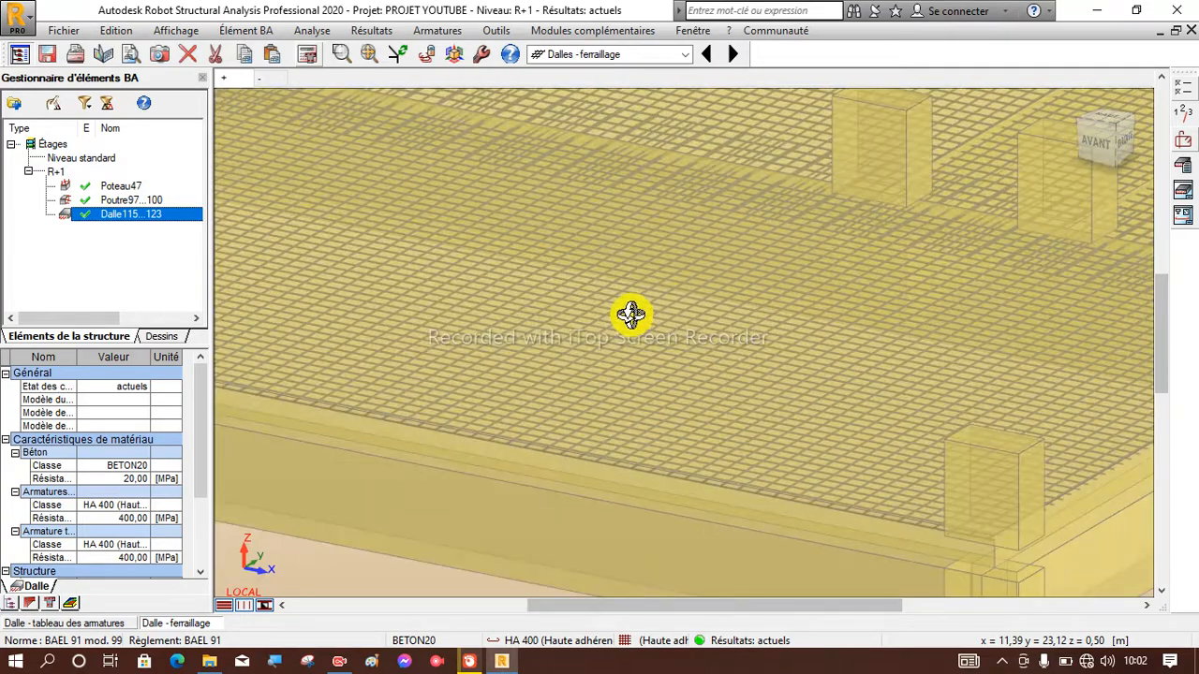
scroll(444, 493, down, 2)
scroll(361, 322, up, 4)
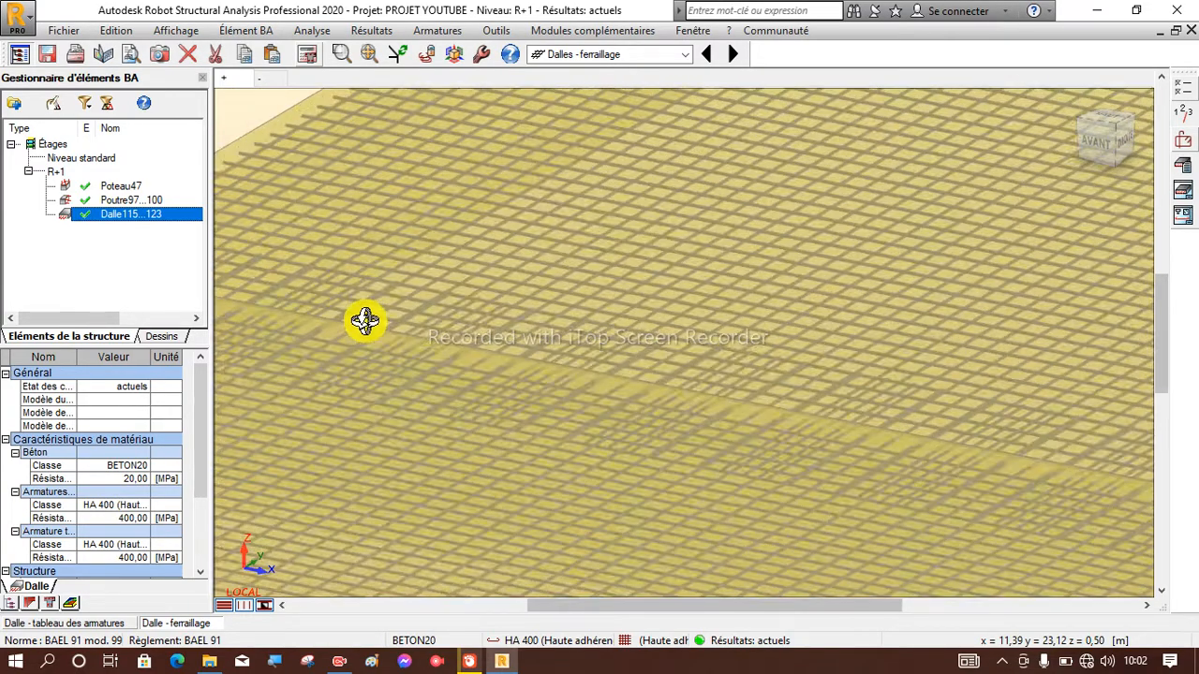
scroll(637, 398, up, 2)
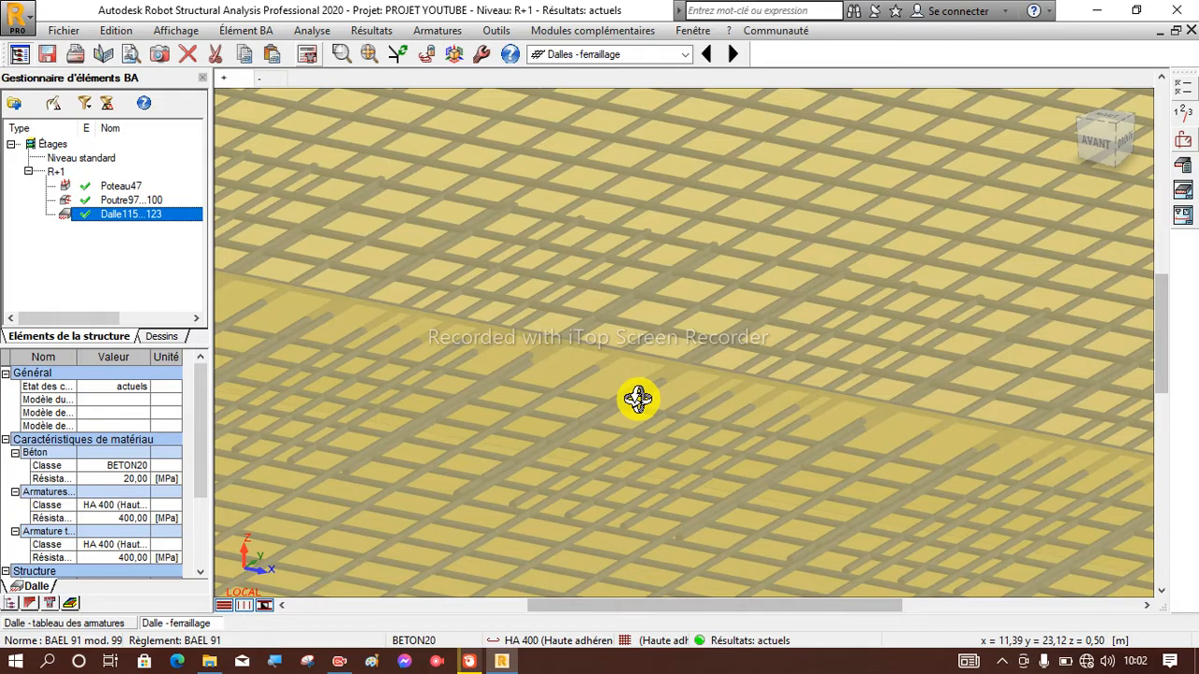
scroll(637, 400, down, 4)
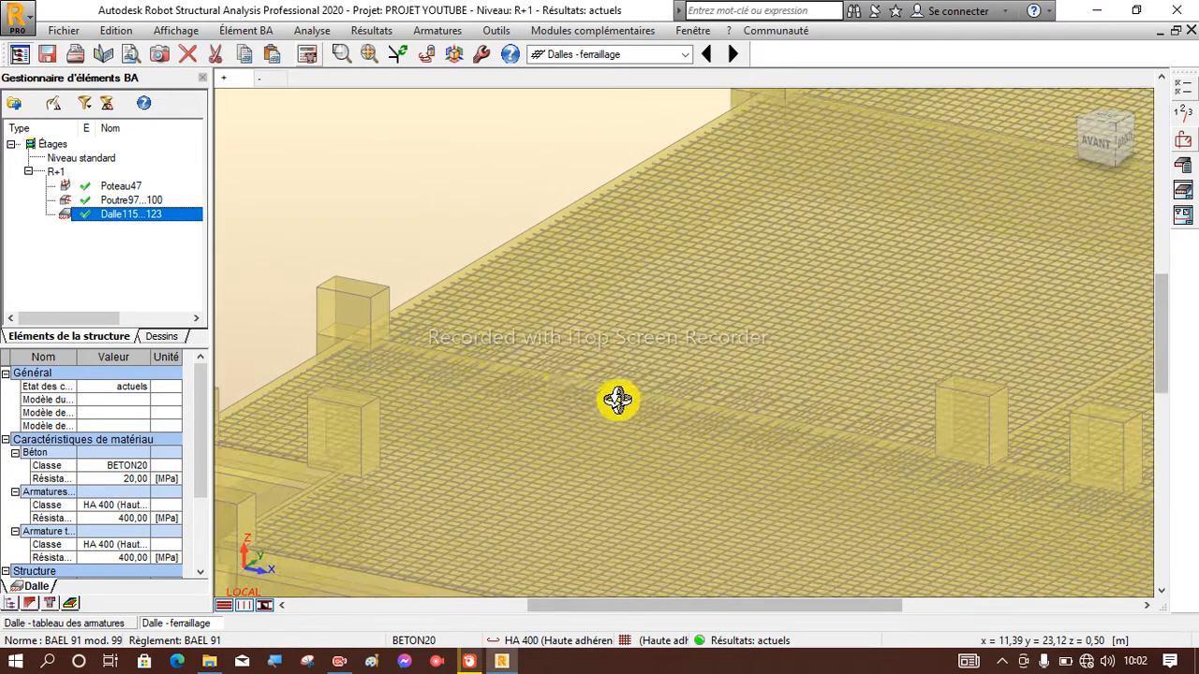
scroll(415, 334, down, 2)
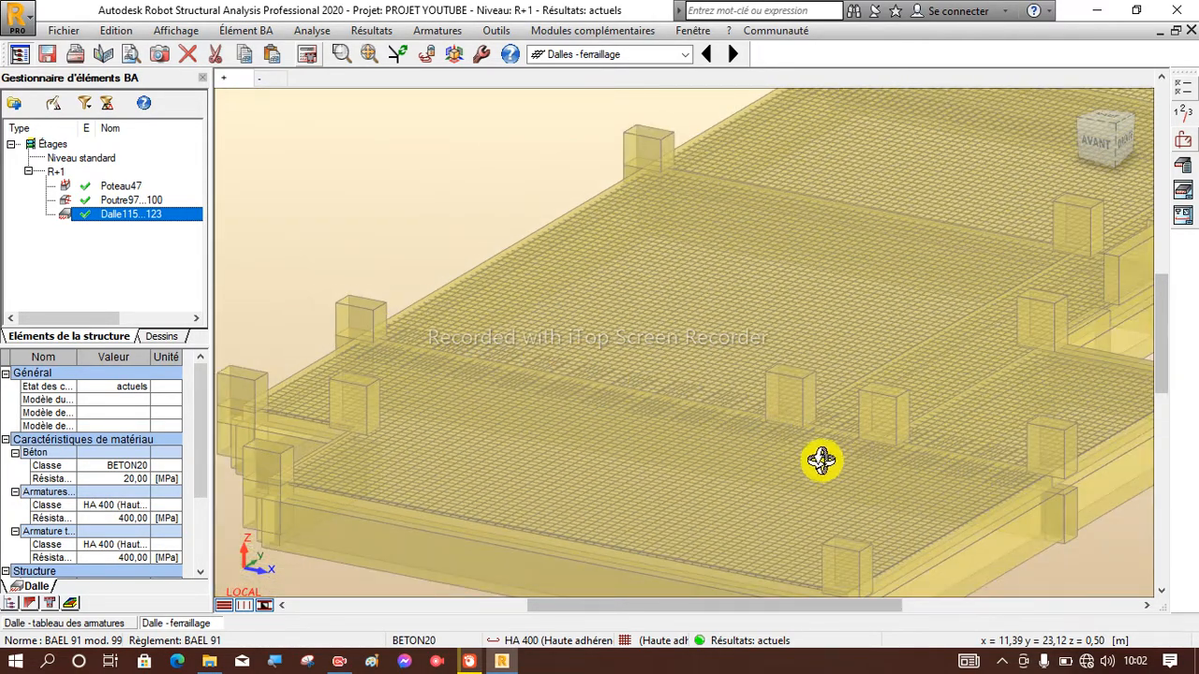
scroll(765, 424, up, 4)
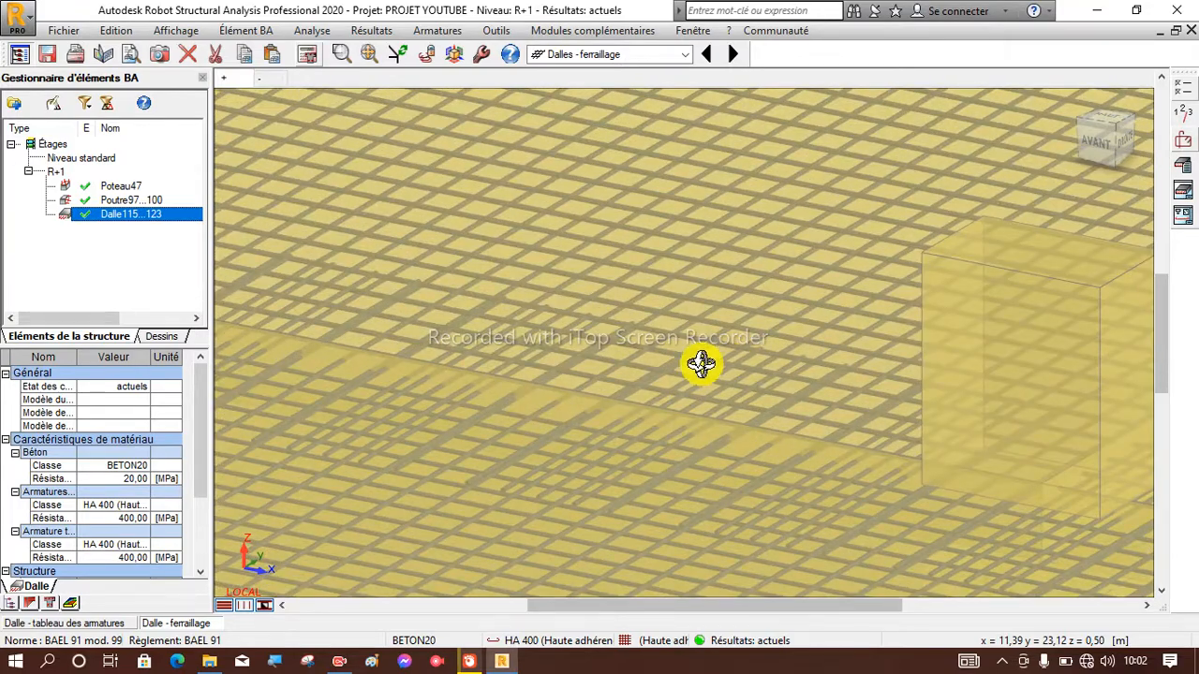
scroll(704, 358, up, 5)
Switch to selection mode and examine individual bars and bar groups across the slab in the "+" reinforcement view.
right_click(758, 336)
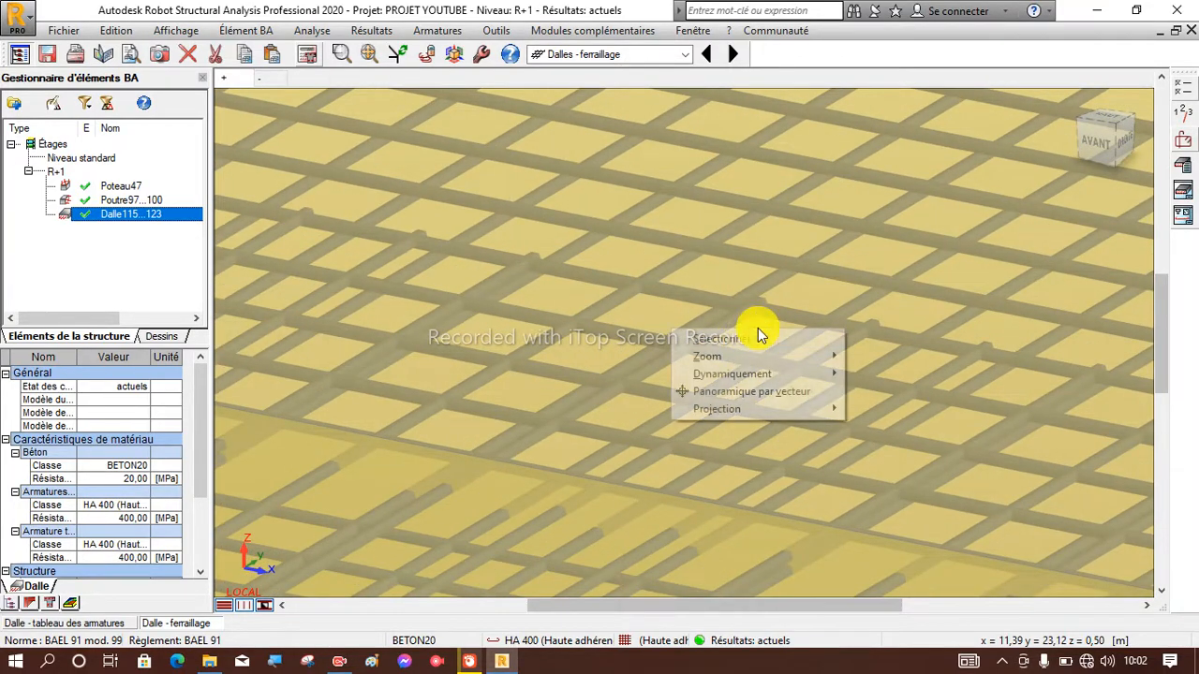
click(739, 340)
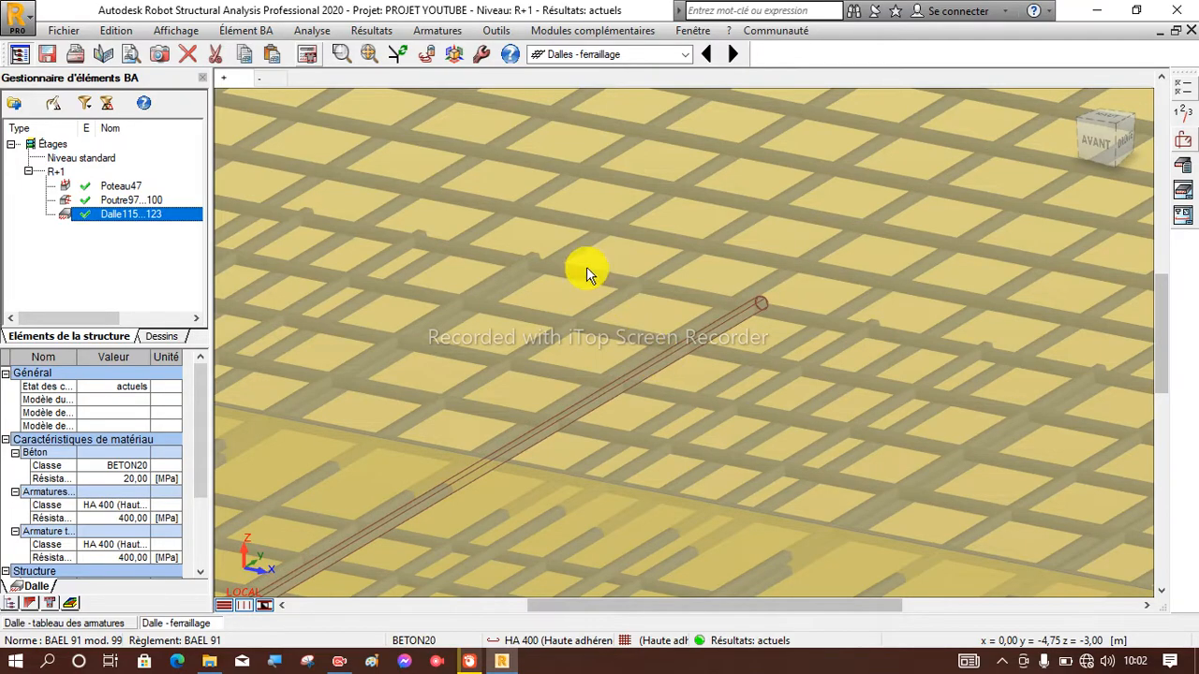
scroll(607, 294, down, 10)
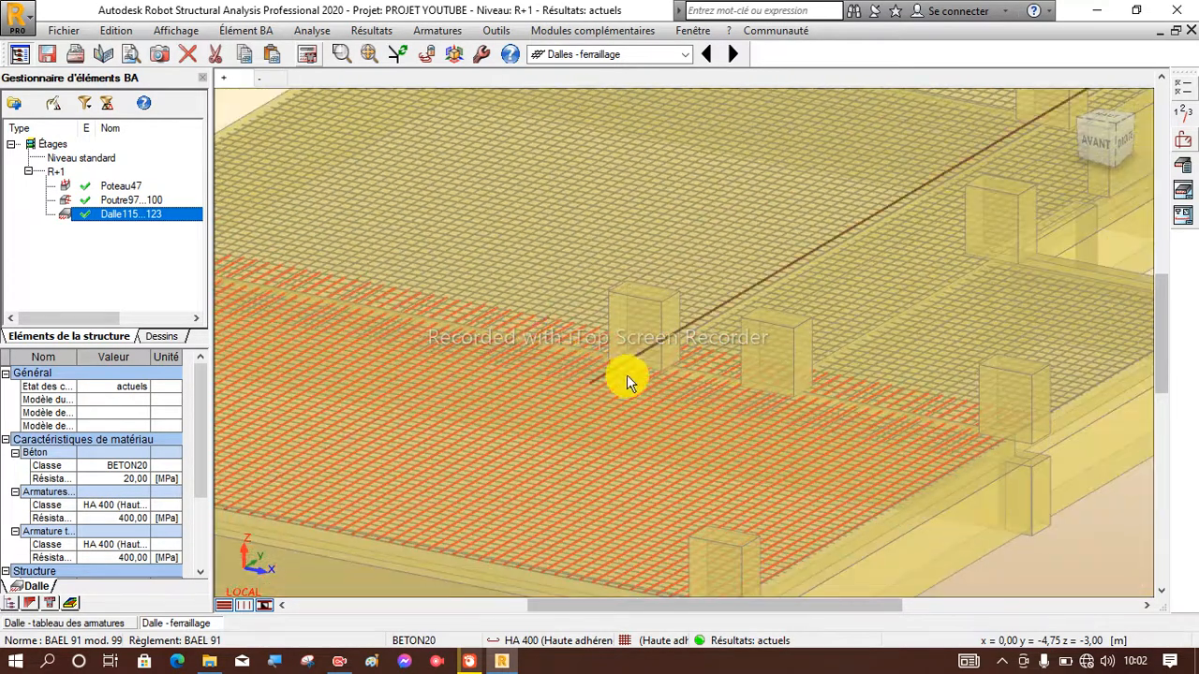
scroll(580, 346, up, 5)
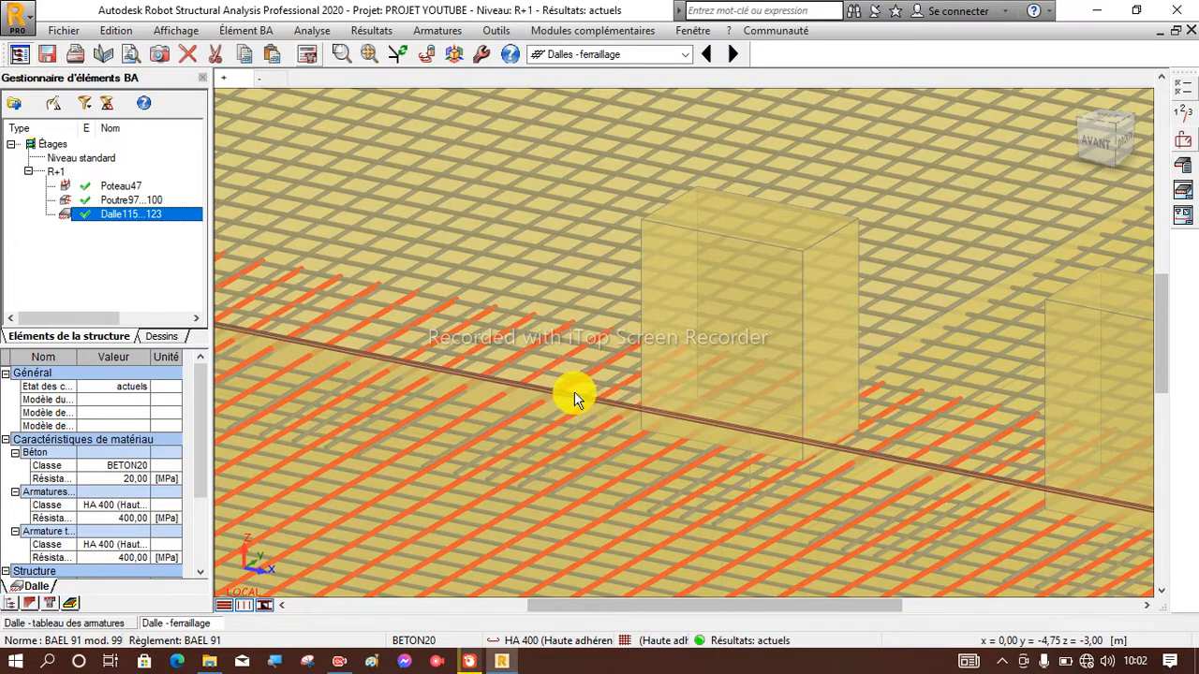
scroll(574, 391, up, 4)
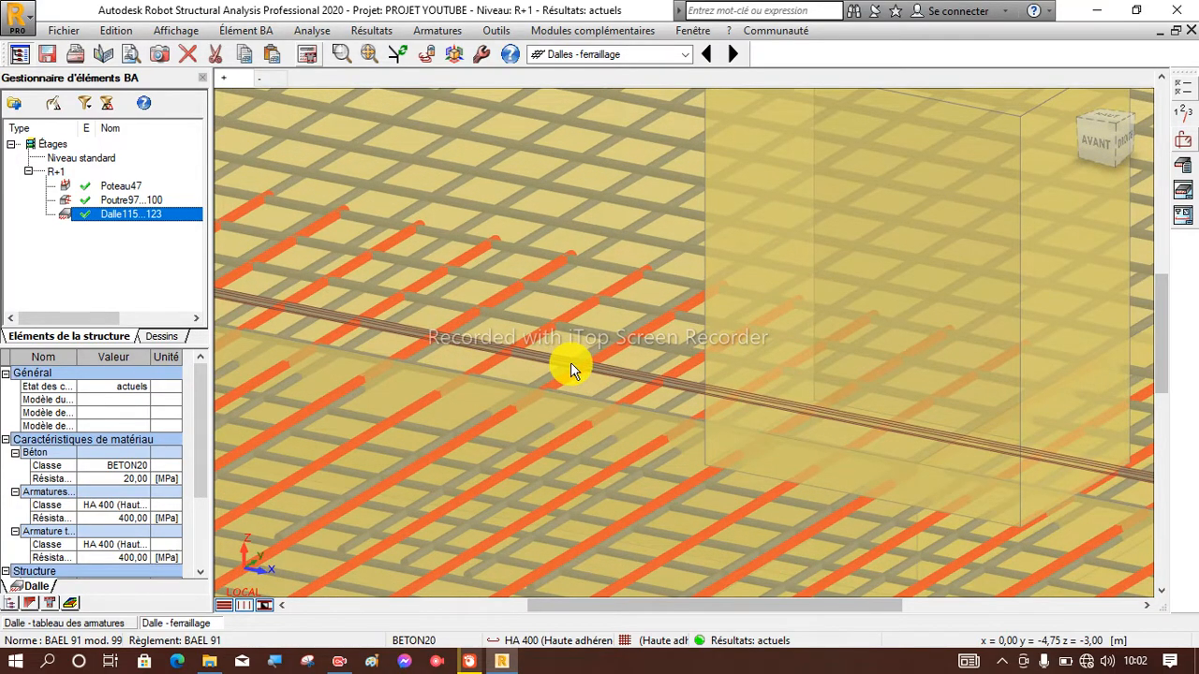
scroll(530, 319, down, 5)
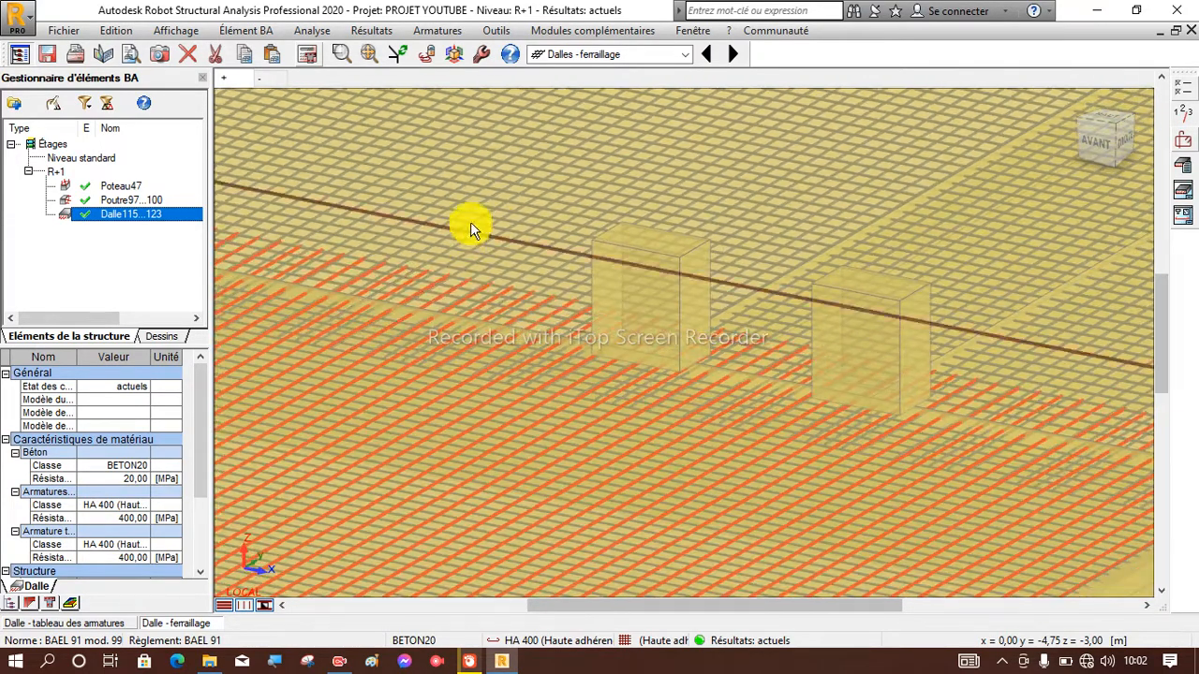
scroll(522, 172, down, 2)
scroll(543, 156, up, 4)
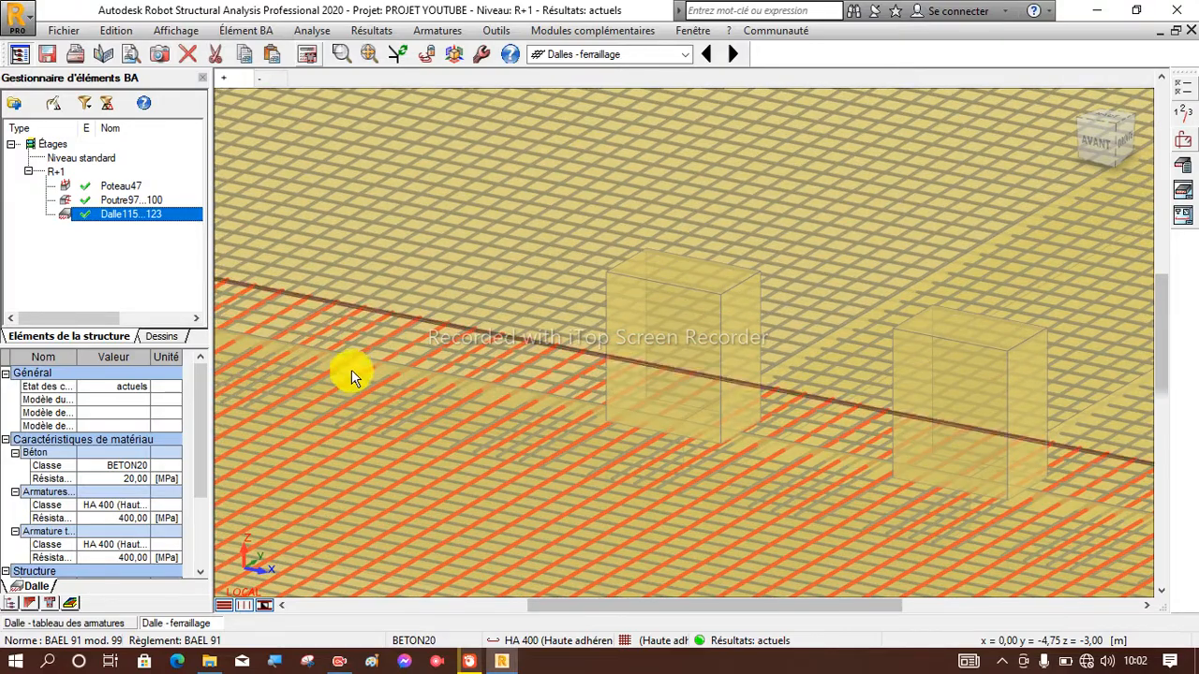
scroll(318, 323, up, 5)
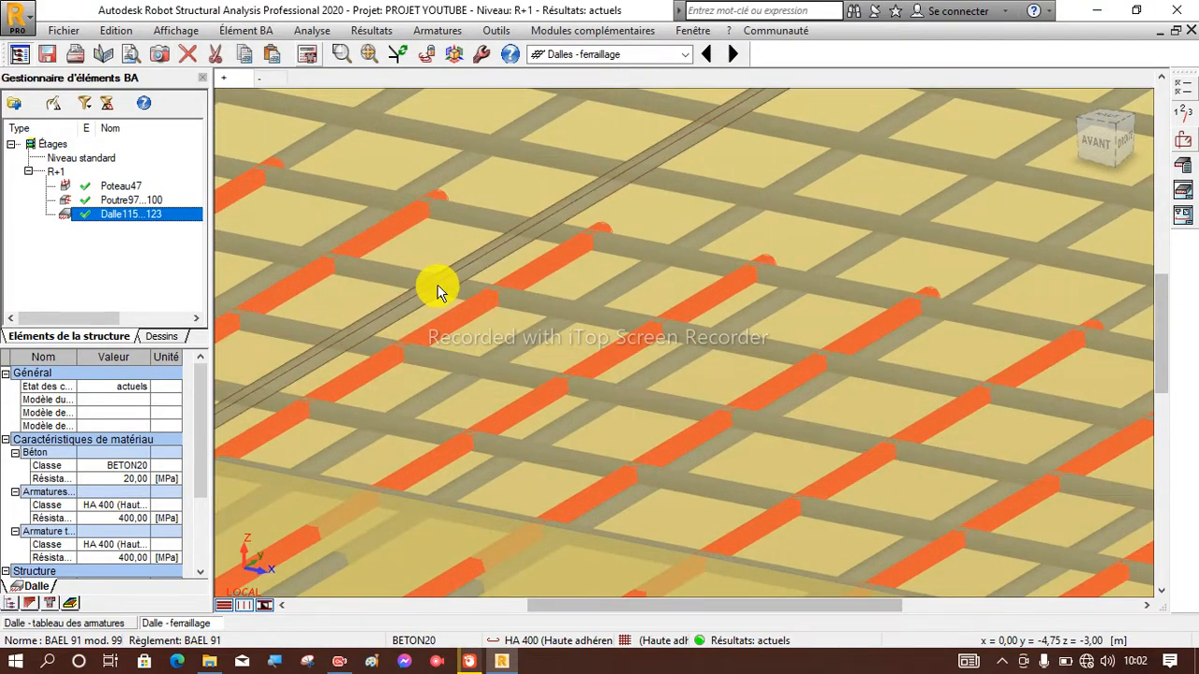
scroll(497, 277, down, 8)
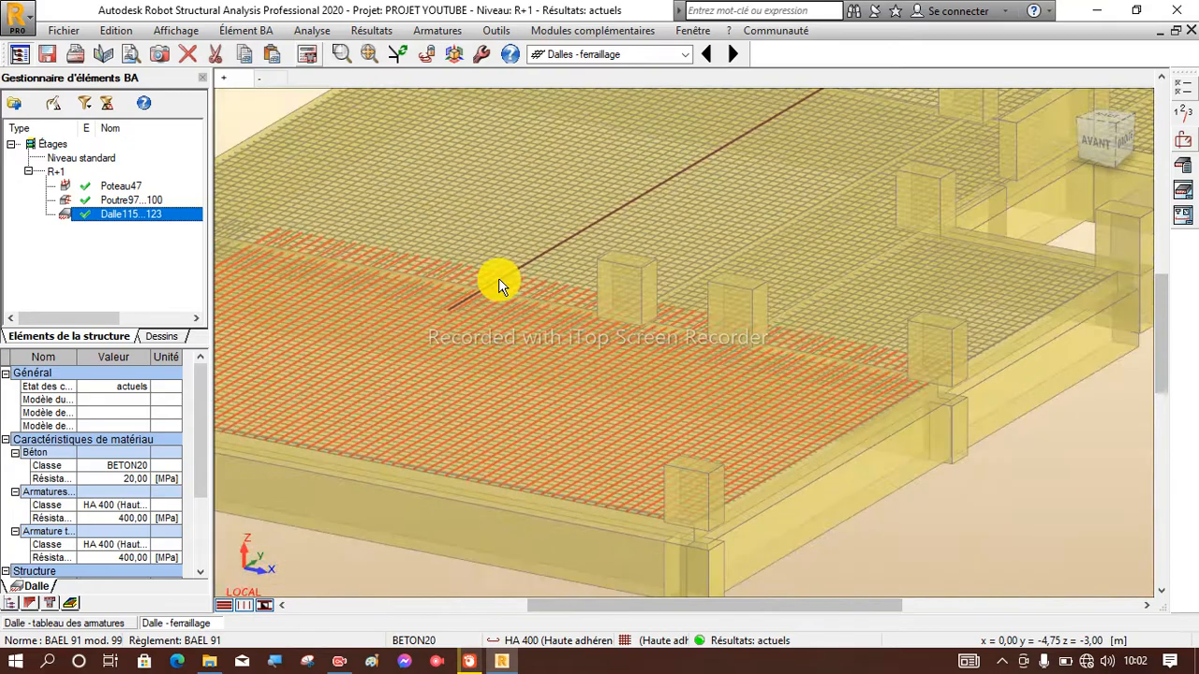
scroll(498, 278, down, 4)
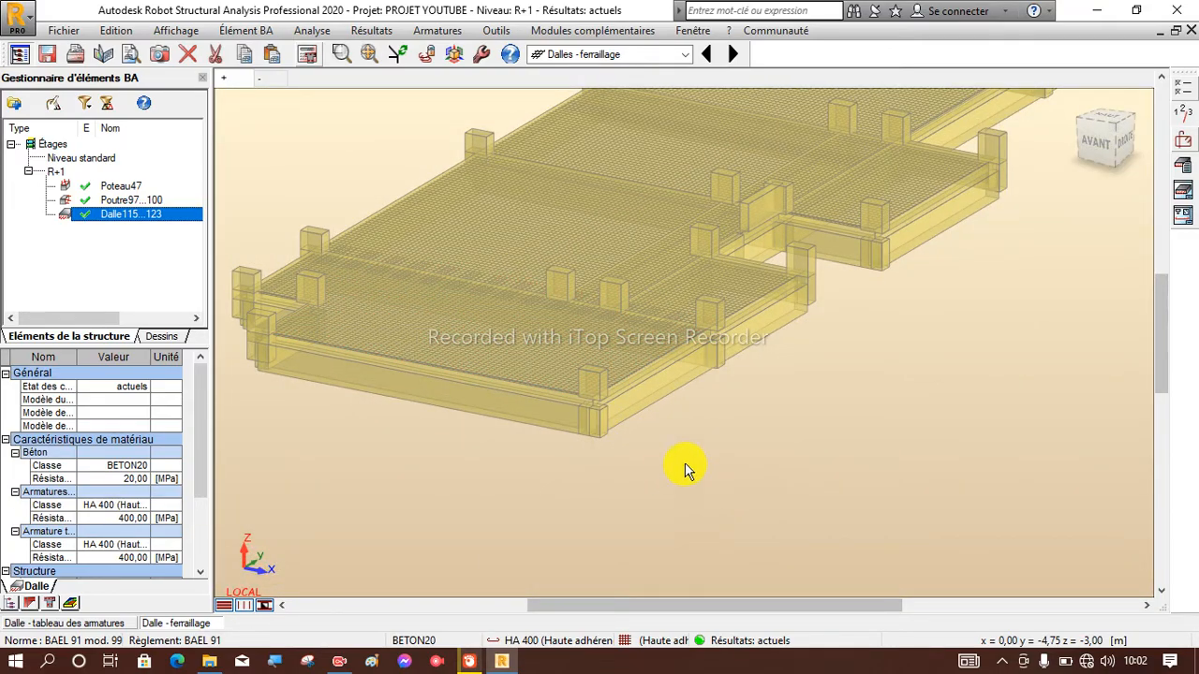
scroll(625, 270, up, 4)
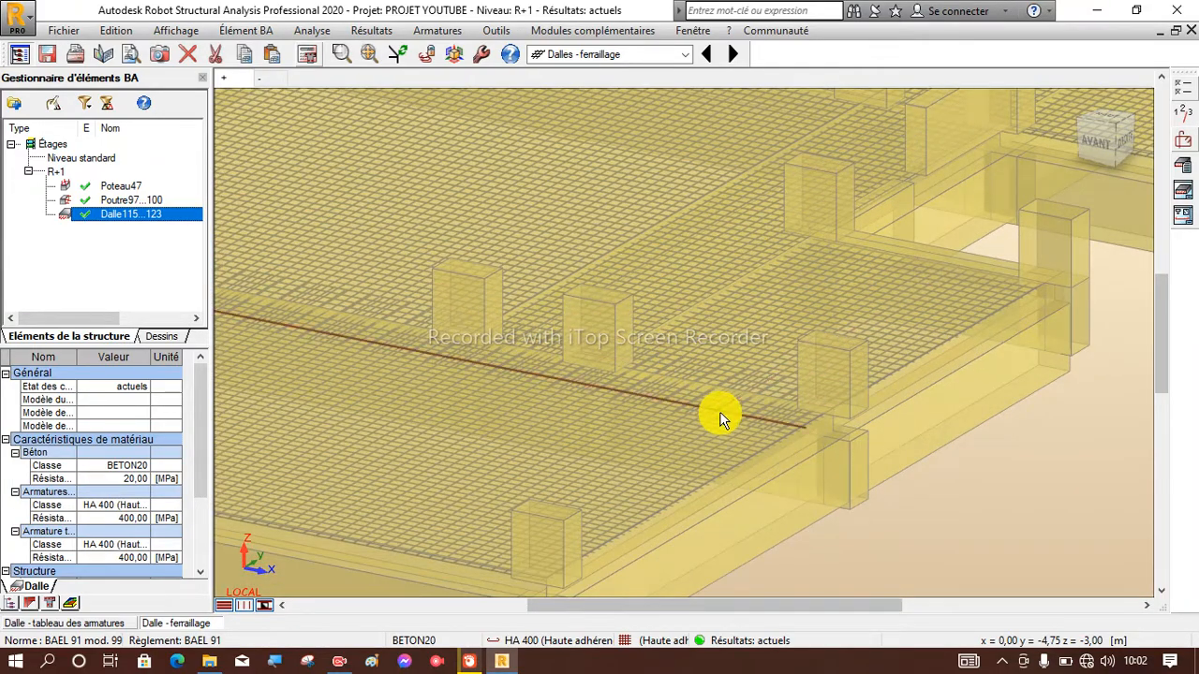
scroll(730, 412, down, 5)
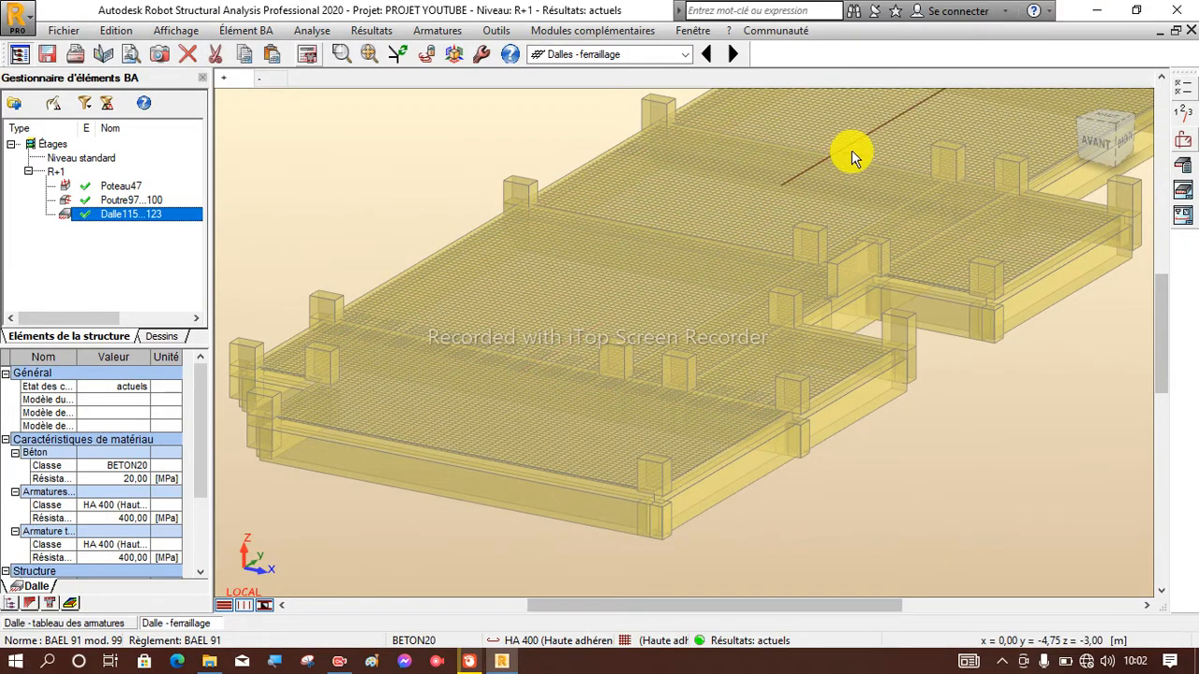
scroll(407, 415, down, 4)
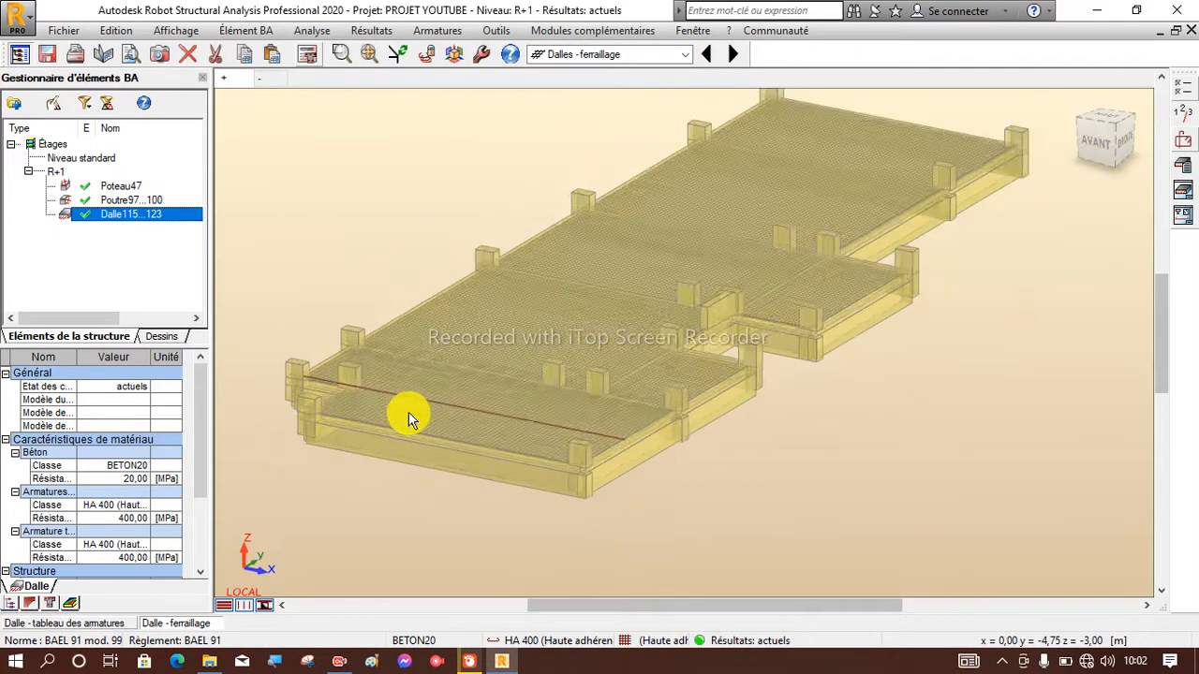
scroll(549, 356, up, 5)
scroll(551, 361, down, 3)
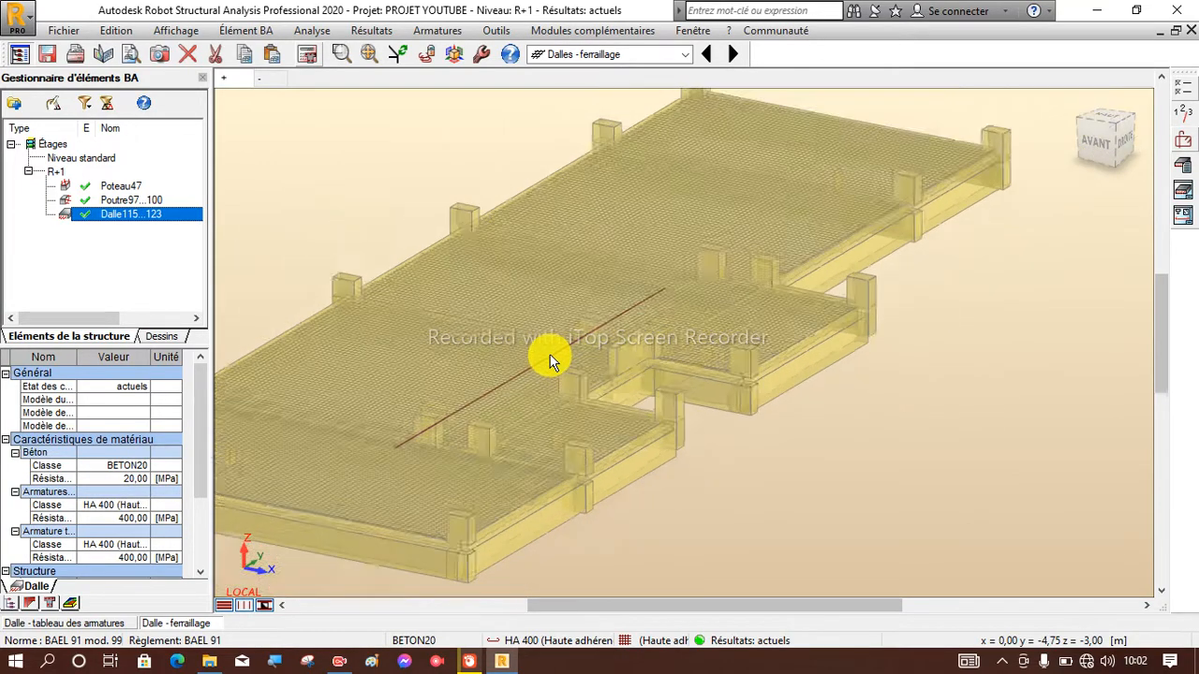
scroll(457, 436, up, 3)
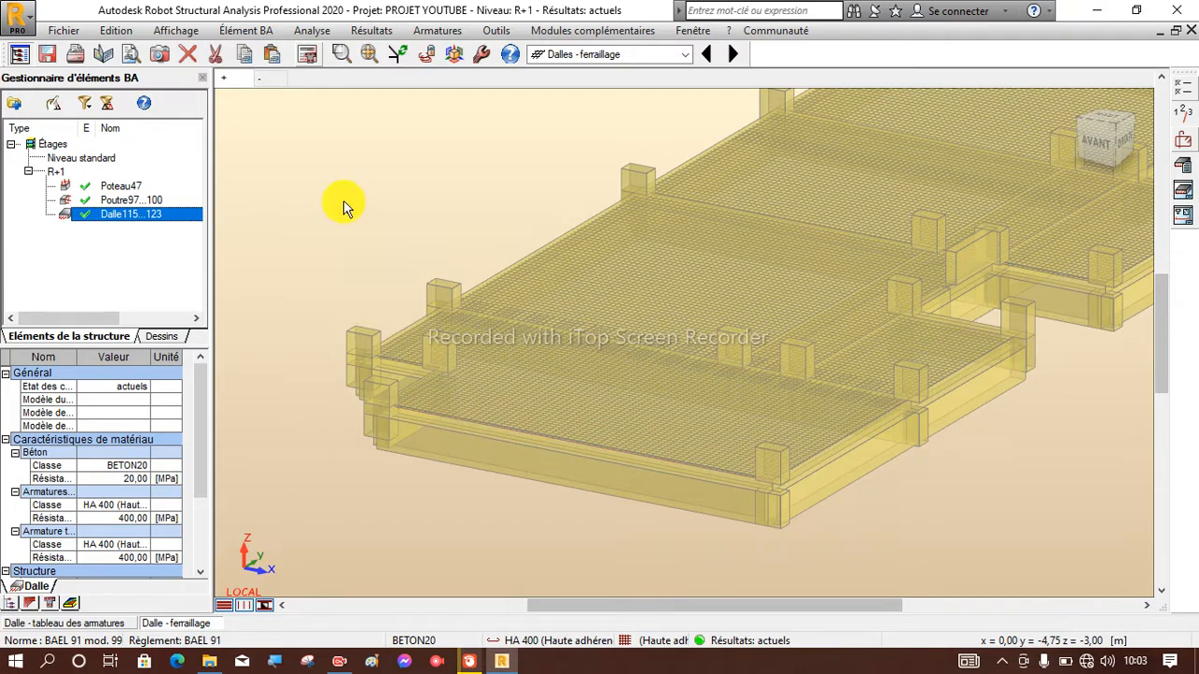
Show the slab's "-" reinforcement view in 3D and examine its bars around the columns and beams.
click(265, 85)
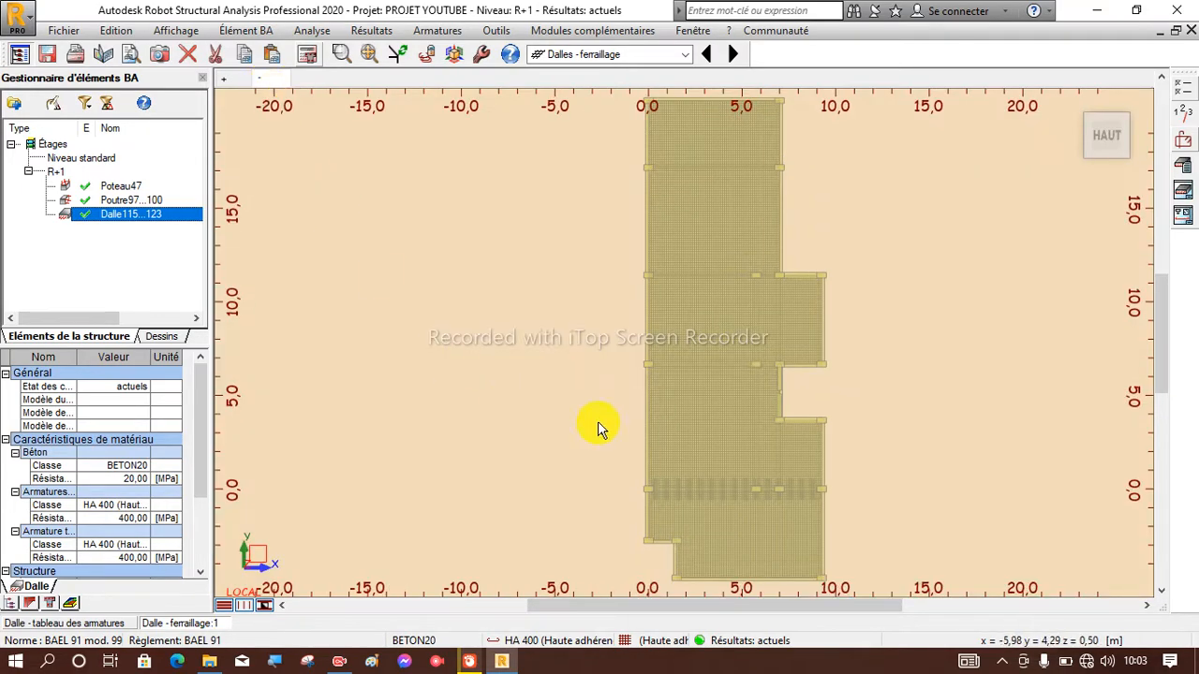
click(1078, 110)
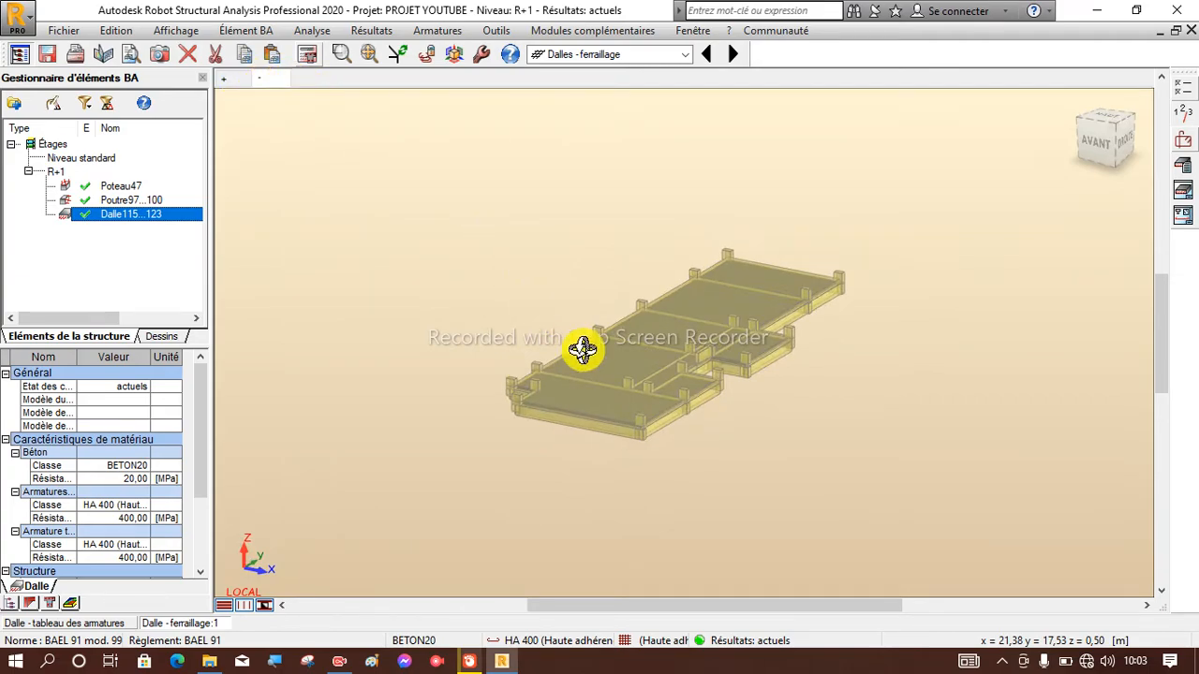
scroll(634, 397, up, 3)
scroll(581, 468, up, 3)
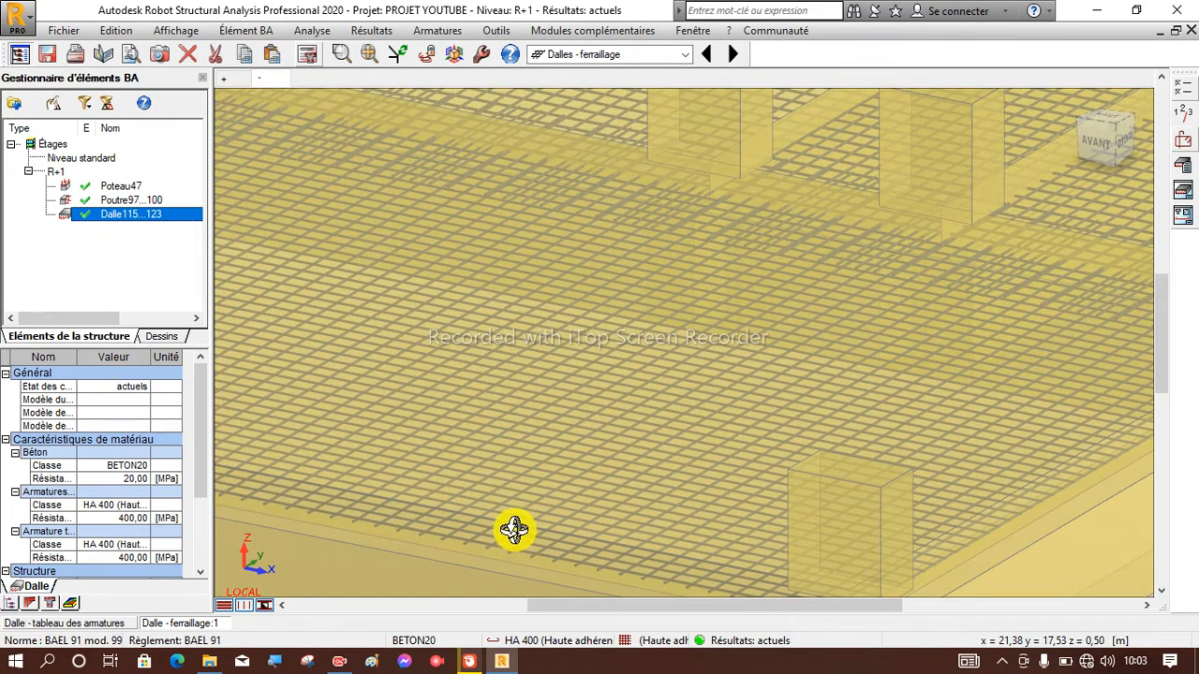
scroll(503, 545, up, 3)
scroll(503, 544, down, 6)
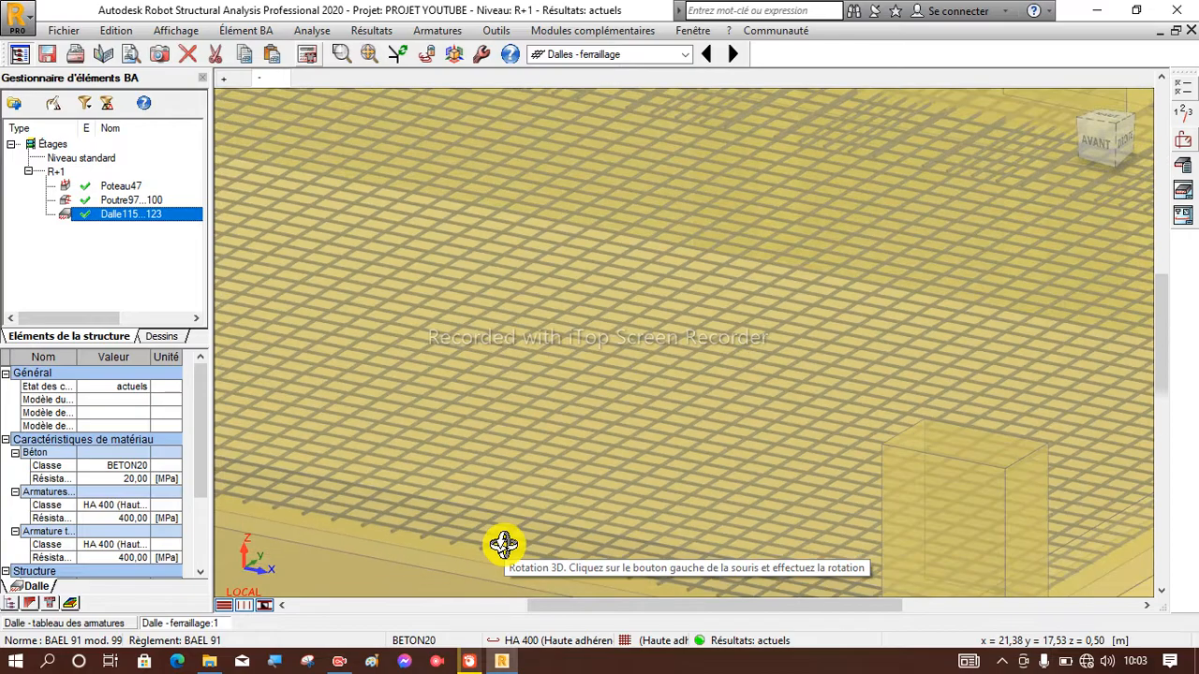
scroll(635, 280, up, 3)
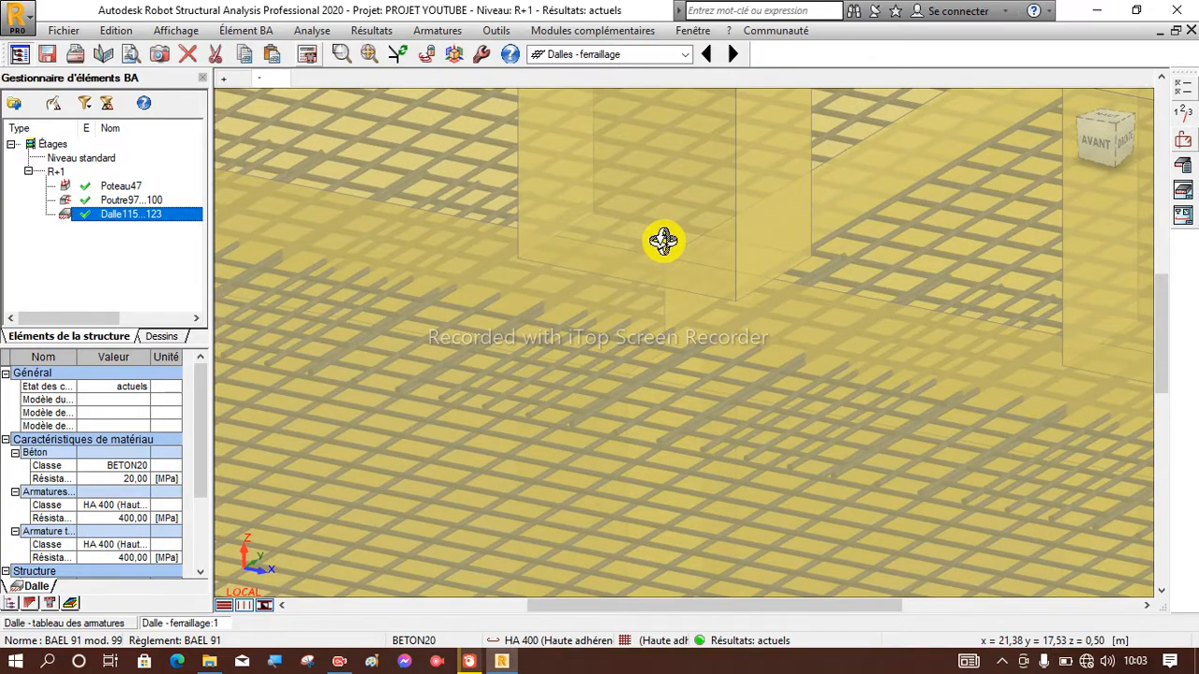
scroll(661, 241, down, 5)
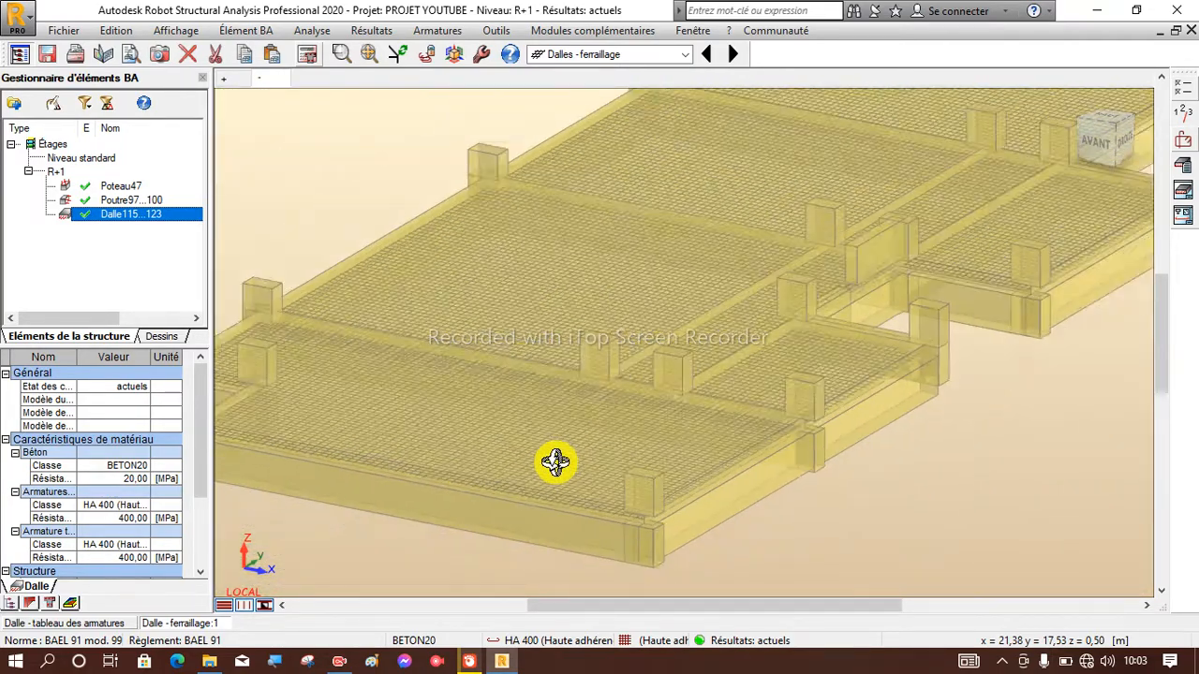
scroll(556, 462, down, 2)
scroll(677, 382, up, 5)
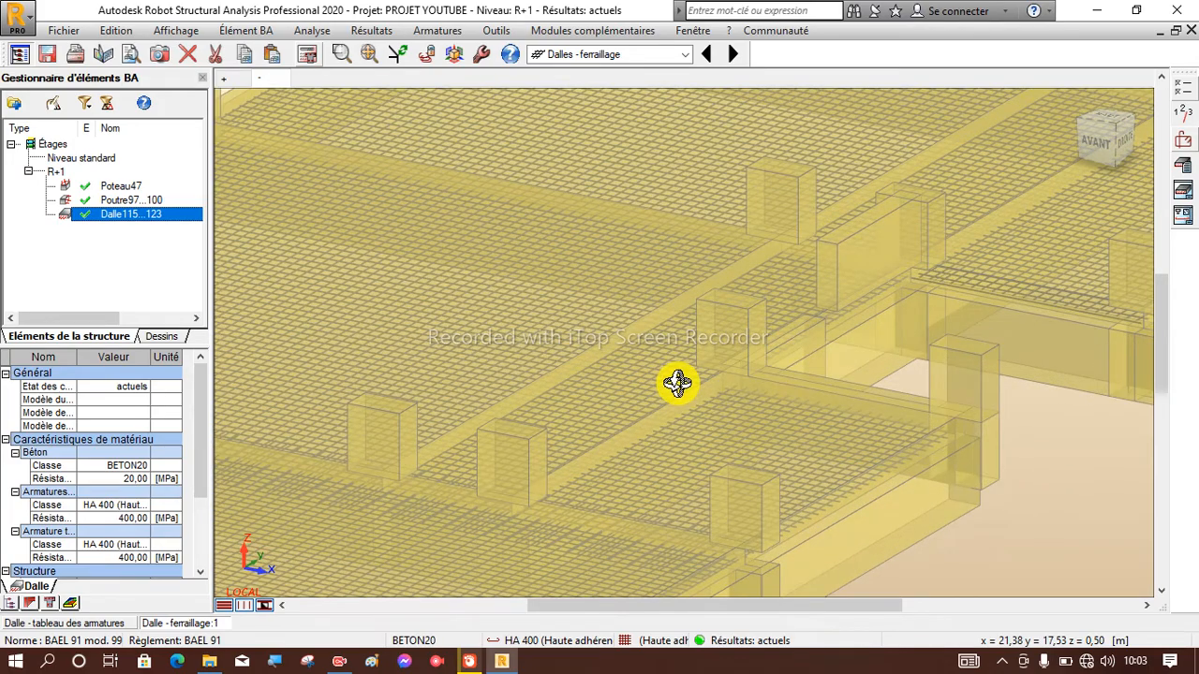
scroll(637, 450, down, 3)
scroll(629, 471, up, 6)
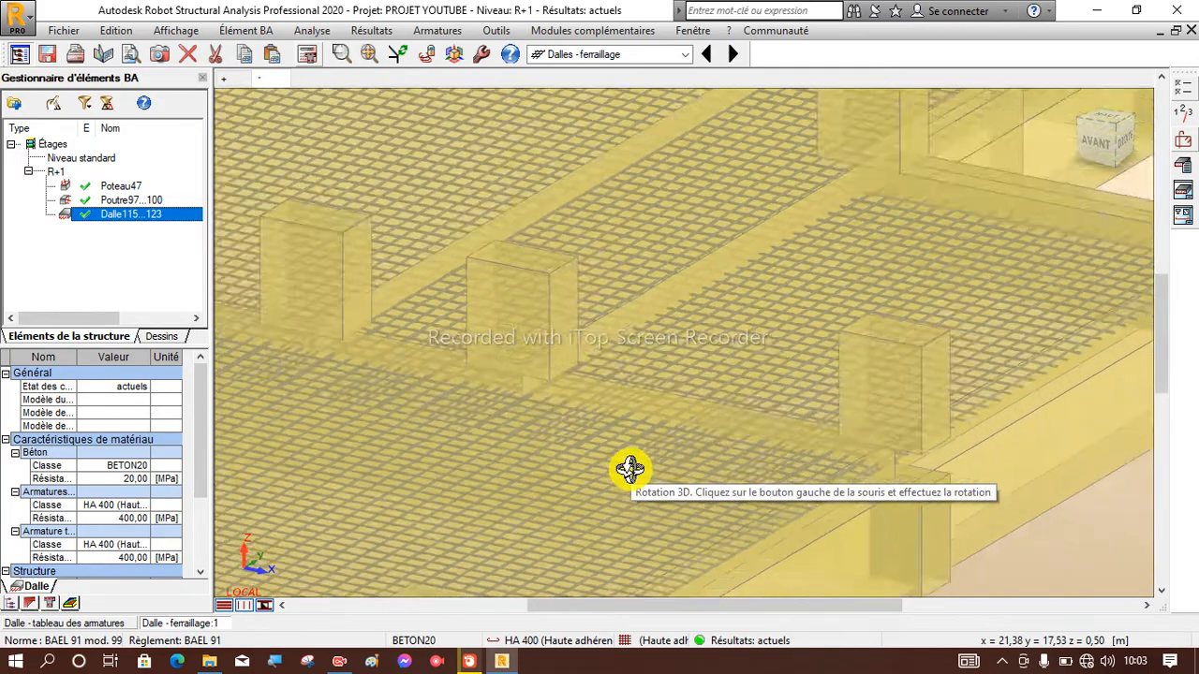
scroll(629, 469, down, 3)
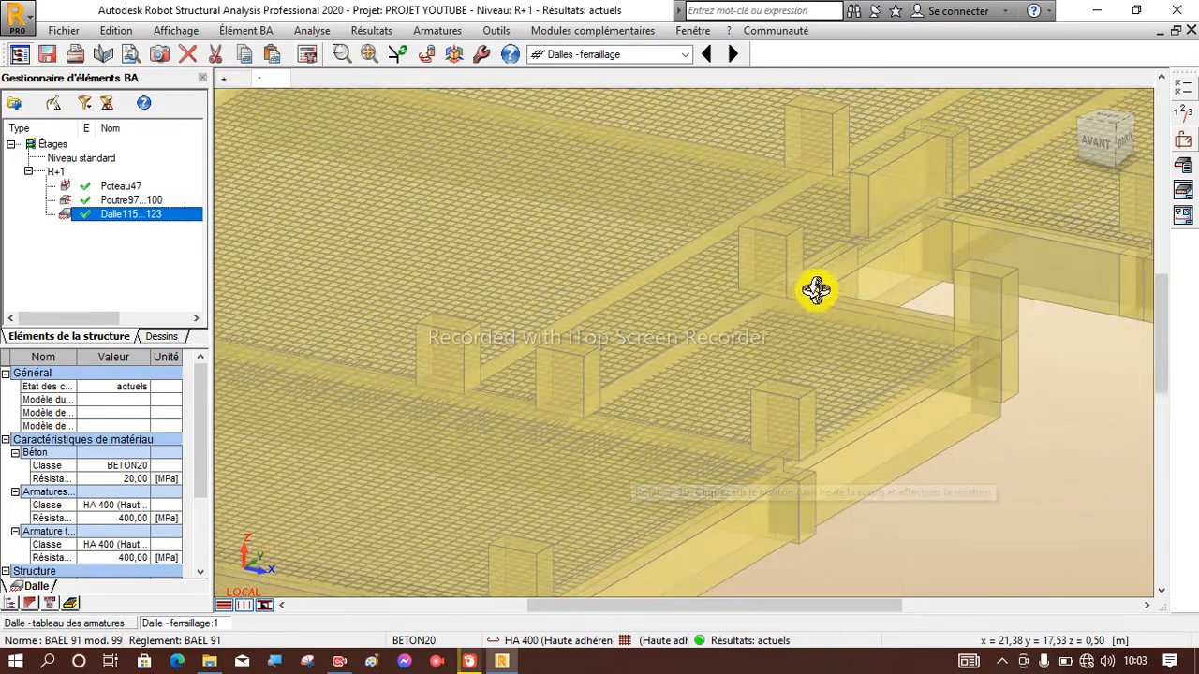
Generate the slab's execution drawings, check the COFFRAGE DE LA DALLE sheet and advance to the FERRAILLAGE INFERIEUR sheet.
click(1182, 188)
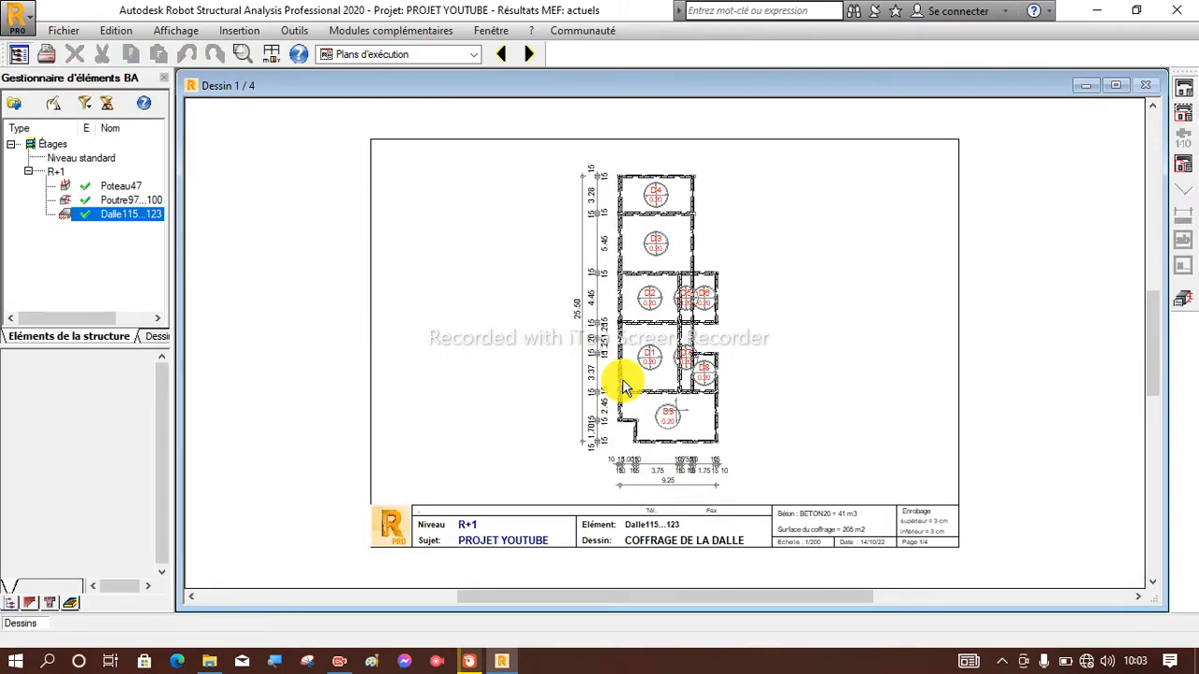
scroll(617, 231, up, 3)
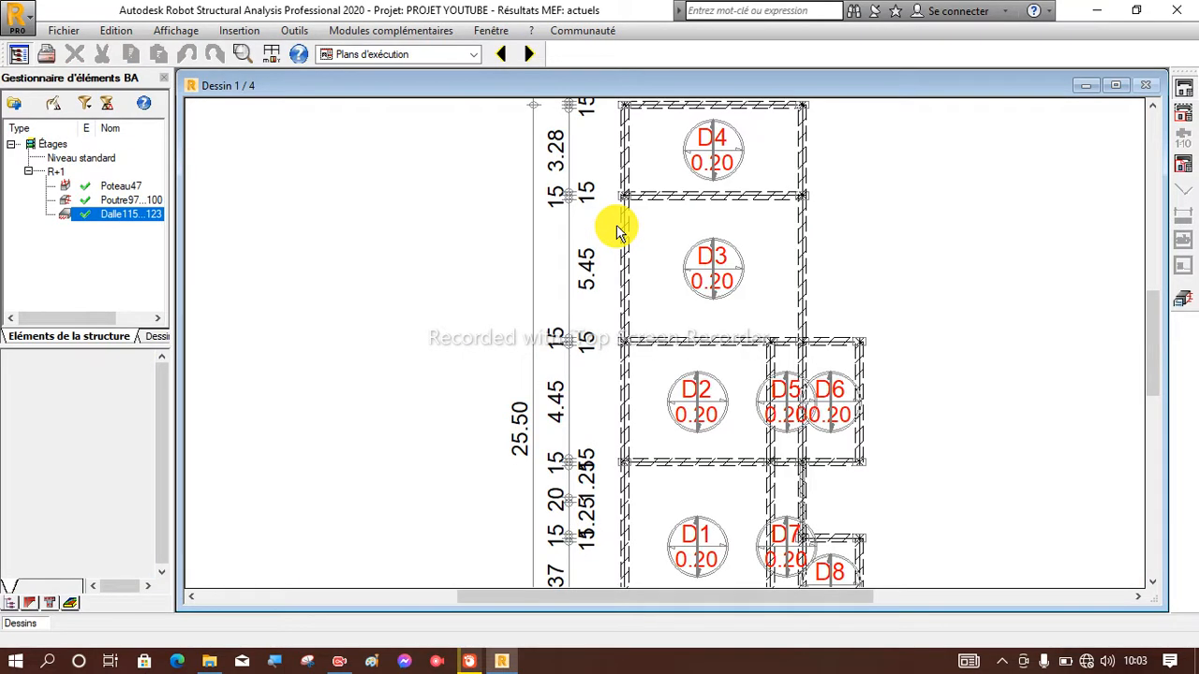
scroll(617, 231, down, 3)
scroll(683, 219, up, 3)
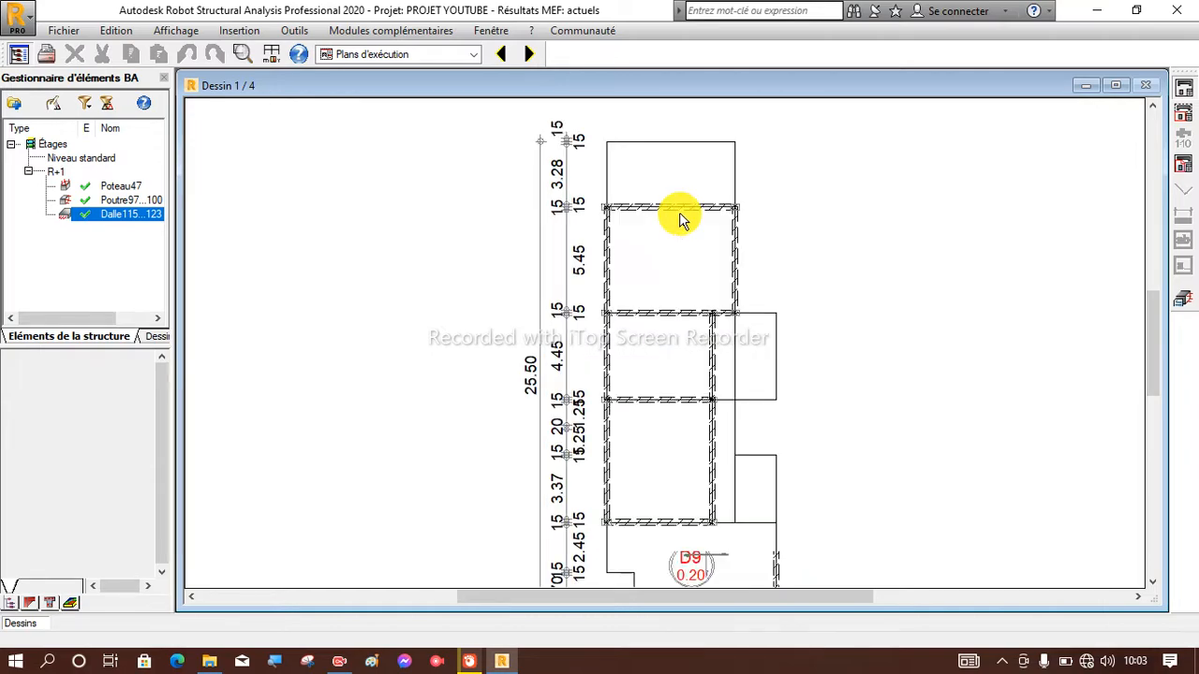
scroll(681, 221, down, 4)
scroll(681, 221, down, 1)
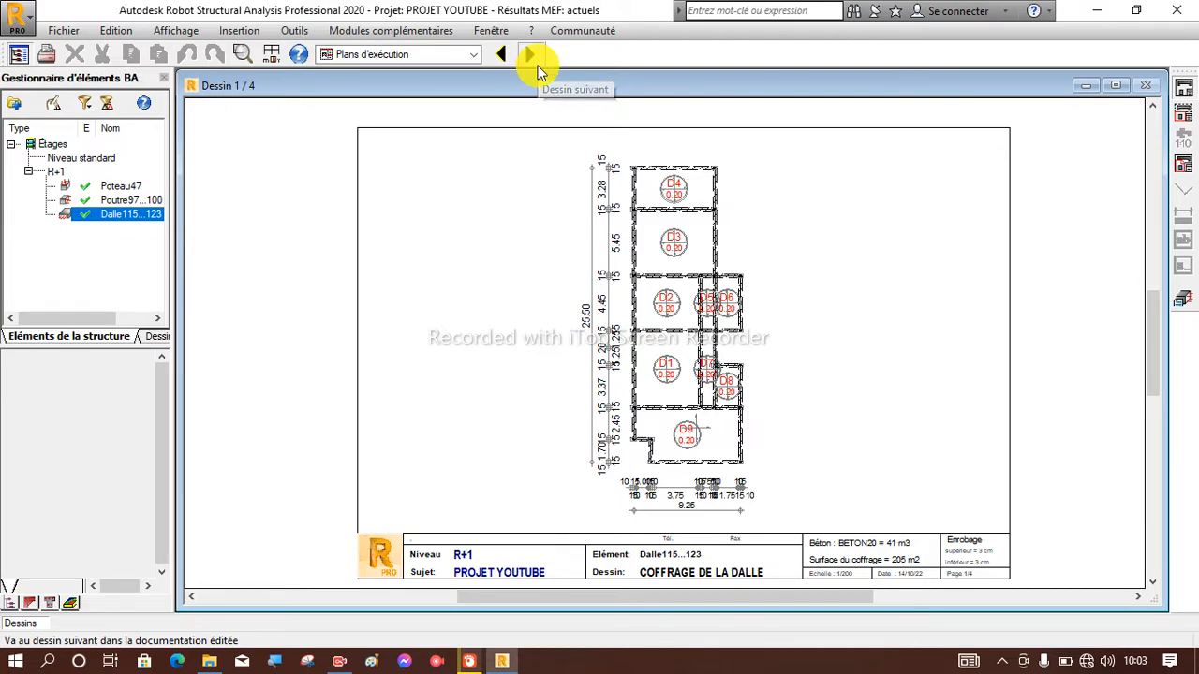
click(530, 56)
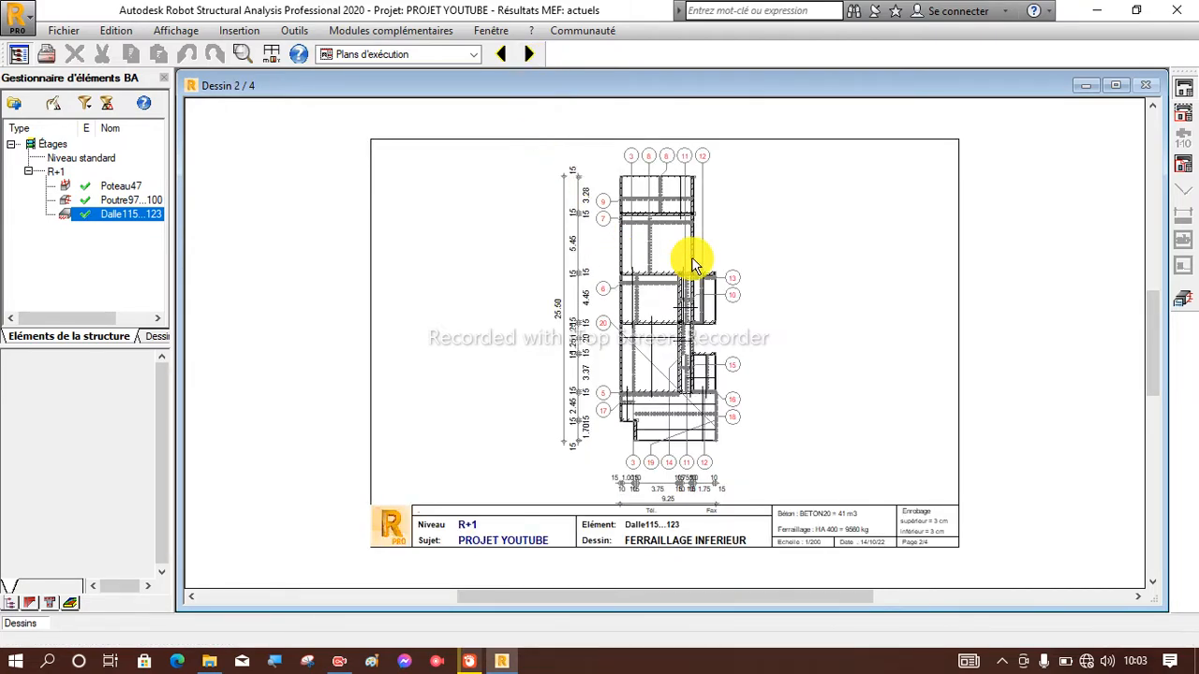
Examine the FERRAILLAGE INFERIEUR sheet up close, including its title block, dimensions and the bar marks around the slab's upper bays.
scroll(709, 538, up, 2)
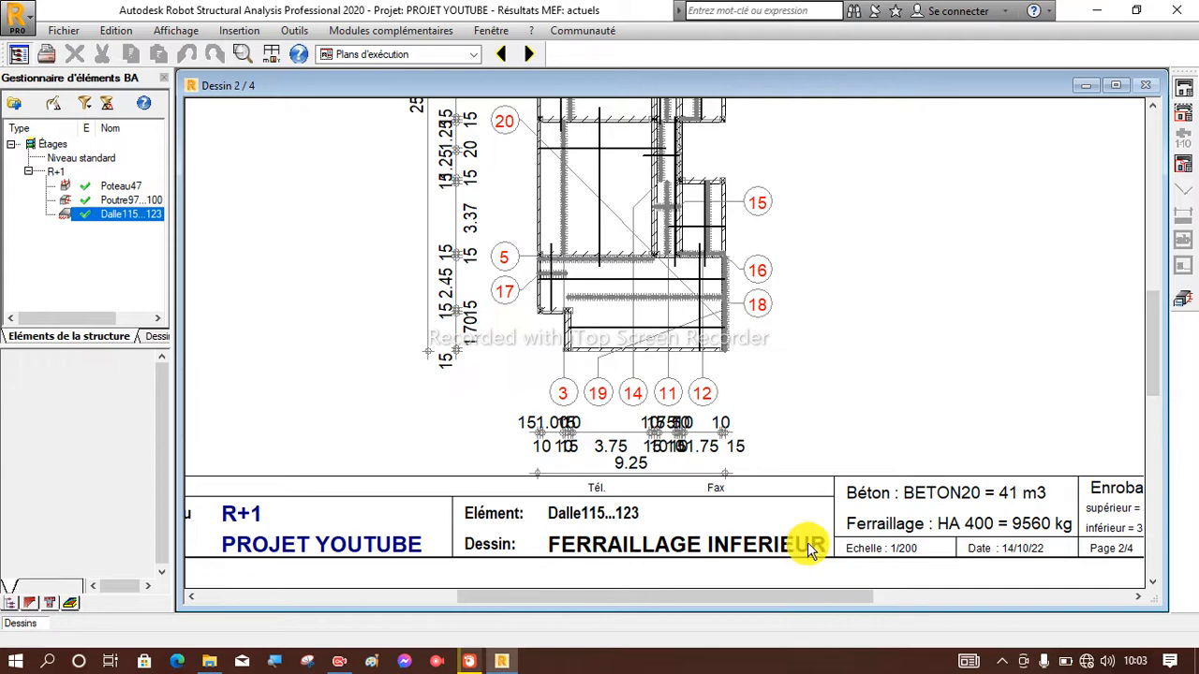
scroll(805, 553, down, 3)
scroll(653, 163, up, 3)
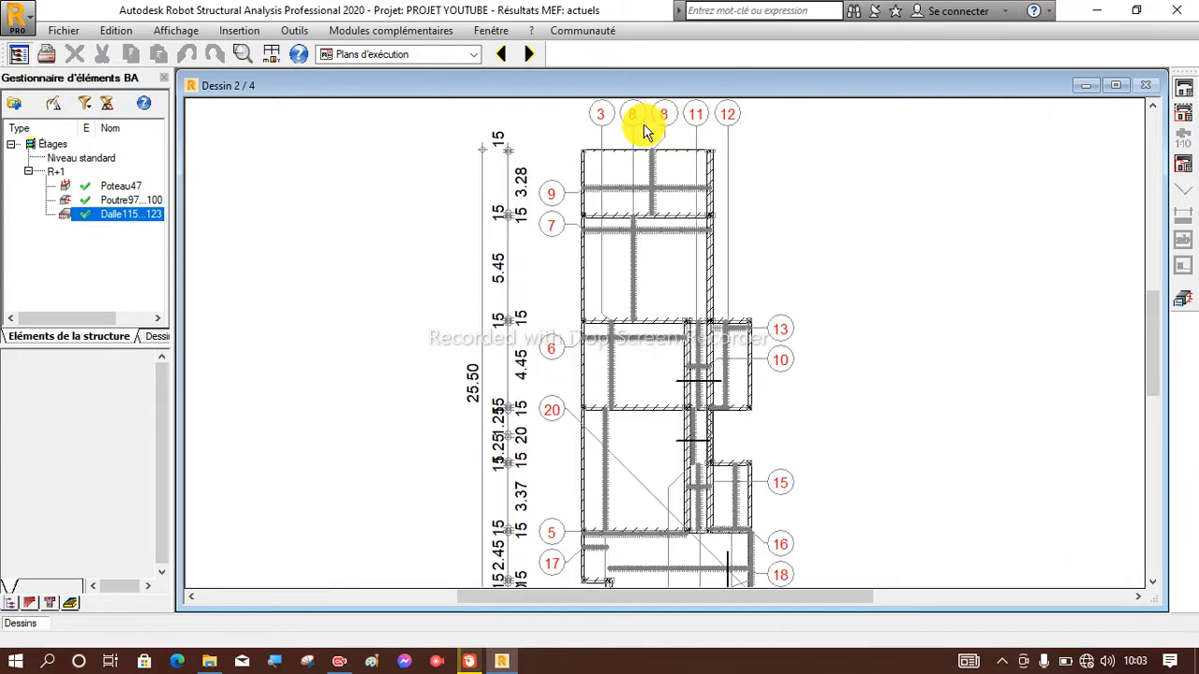
scroll(610, 375, down, 1)
scroll(655, 261, up, 1)
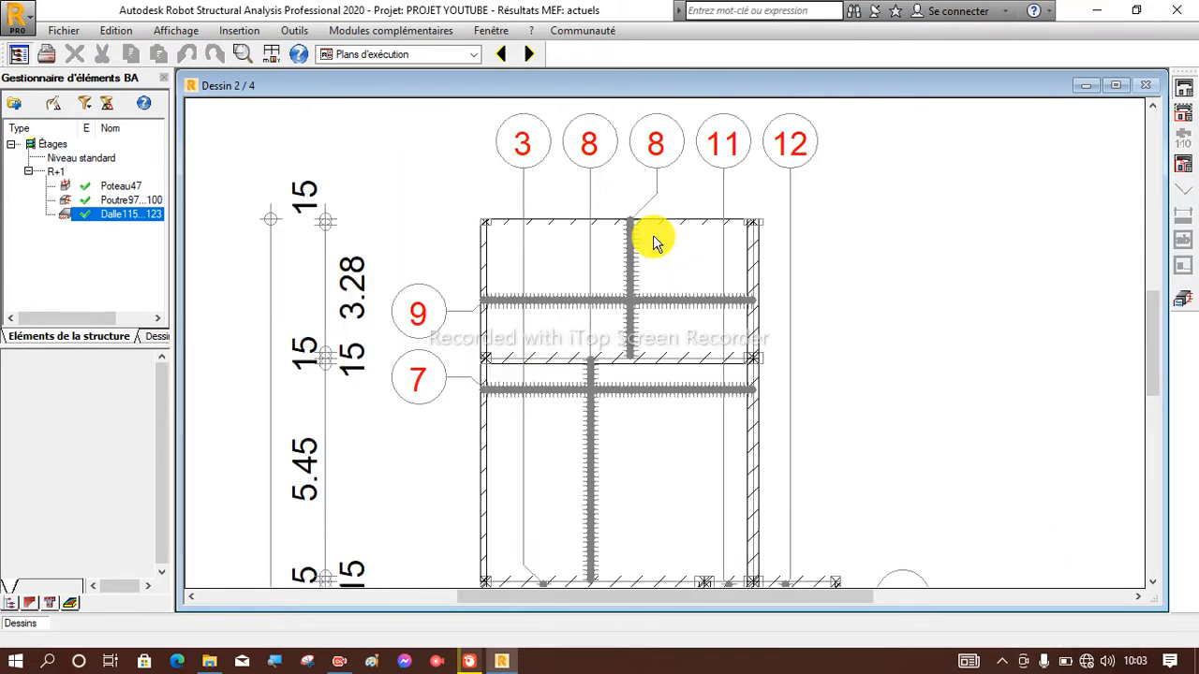
scroll(643, 195, up, 2)
scroll(642, 193, up, 1)
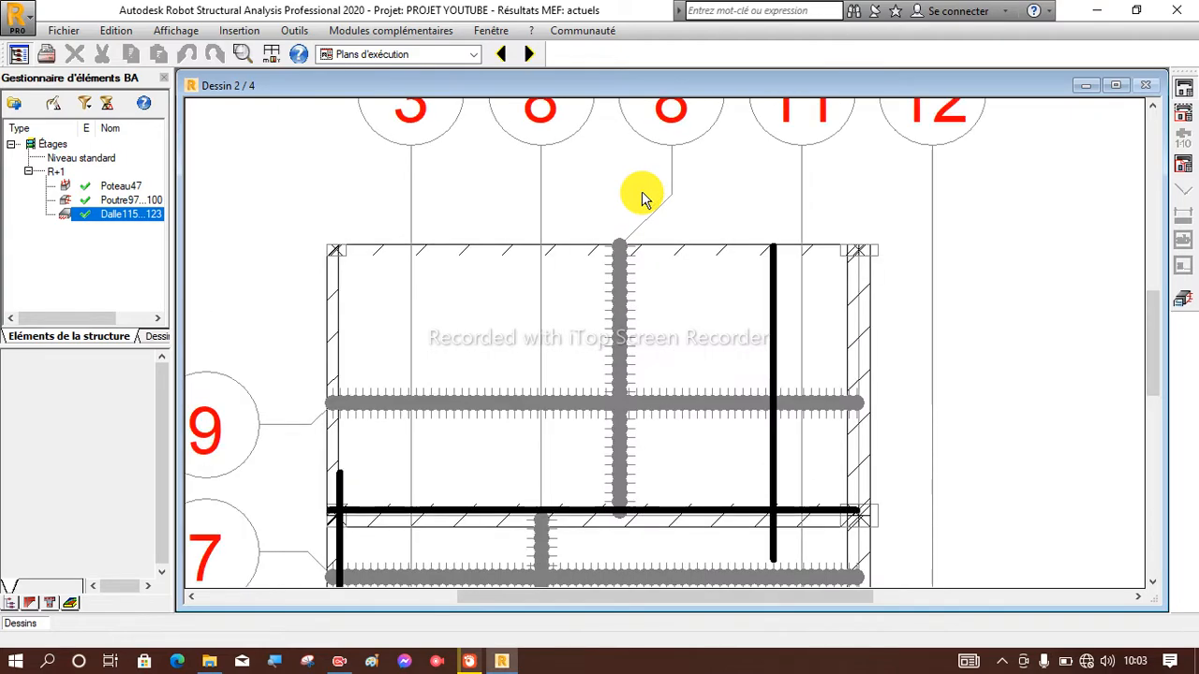
scroll(643, 195, down, 5)
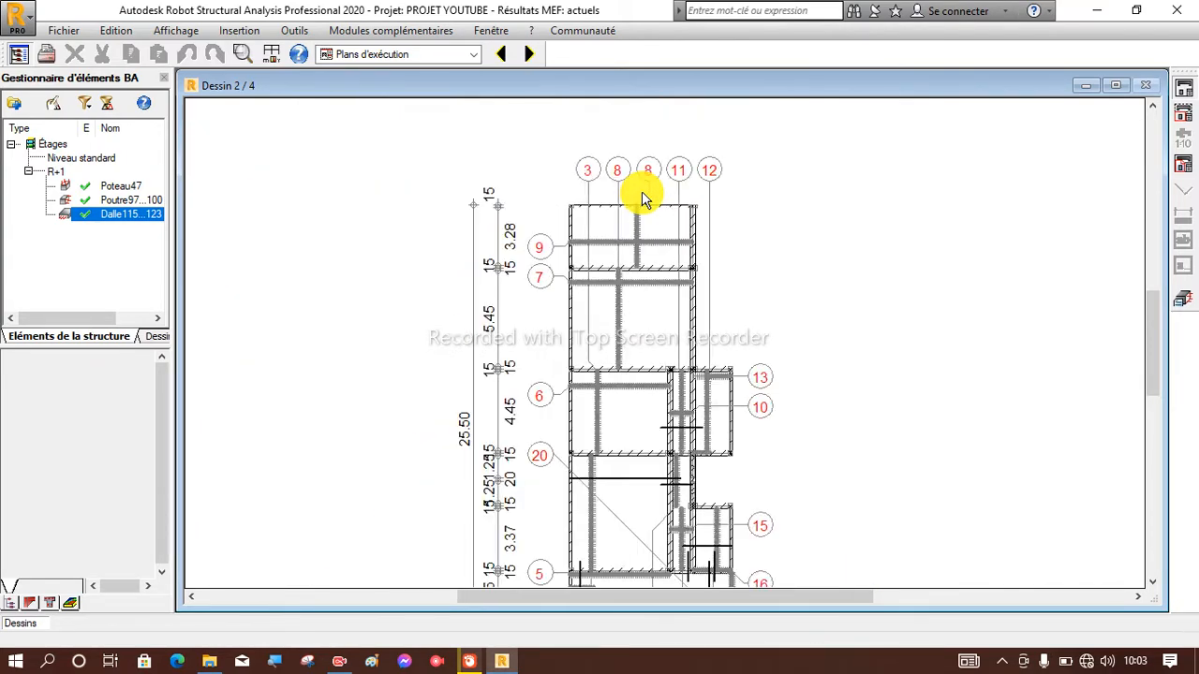
scroll(616, 166, up, 1)
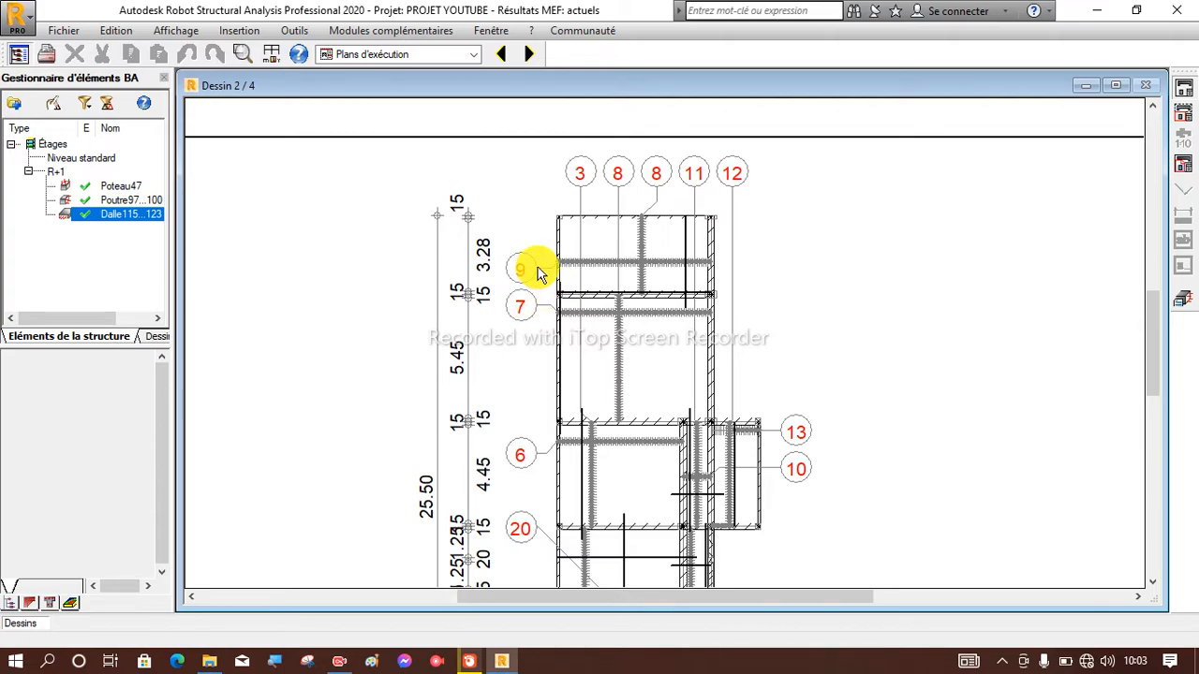
scroll(537, 272, up, 1)
scroll(539, 272, down, 3)
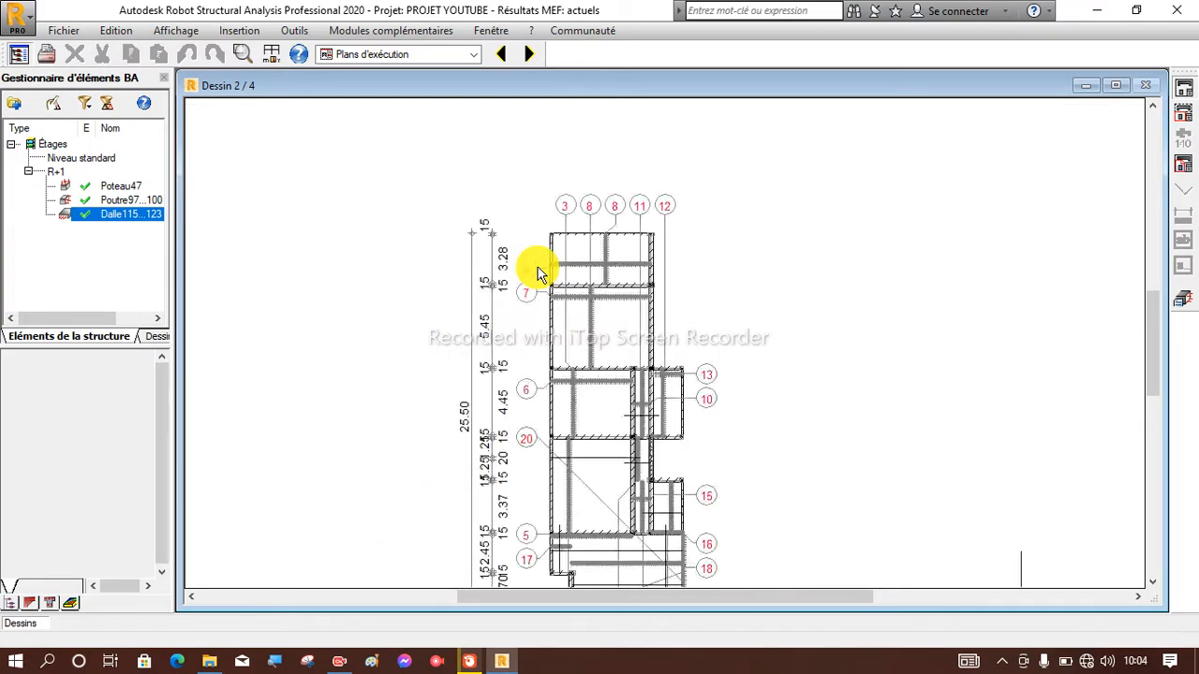
Advance past the FERRAILLAGE SUPERIEUR sheet to the NOMENCLATURE sheet and read the bar quantities, diameters and lengths.
click(528, 58)
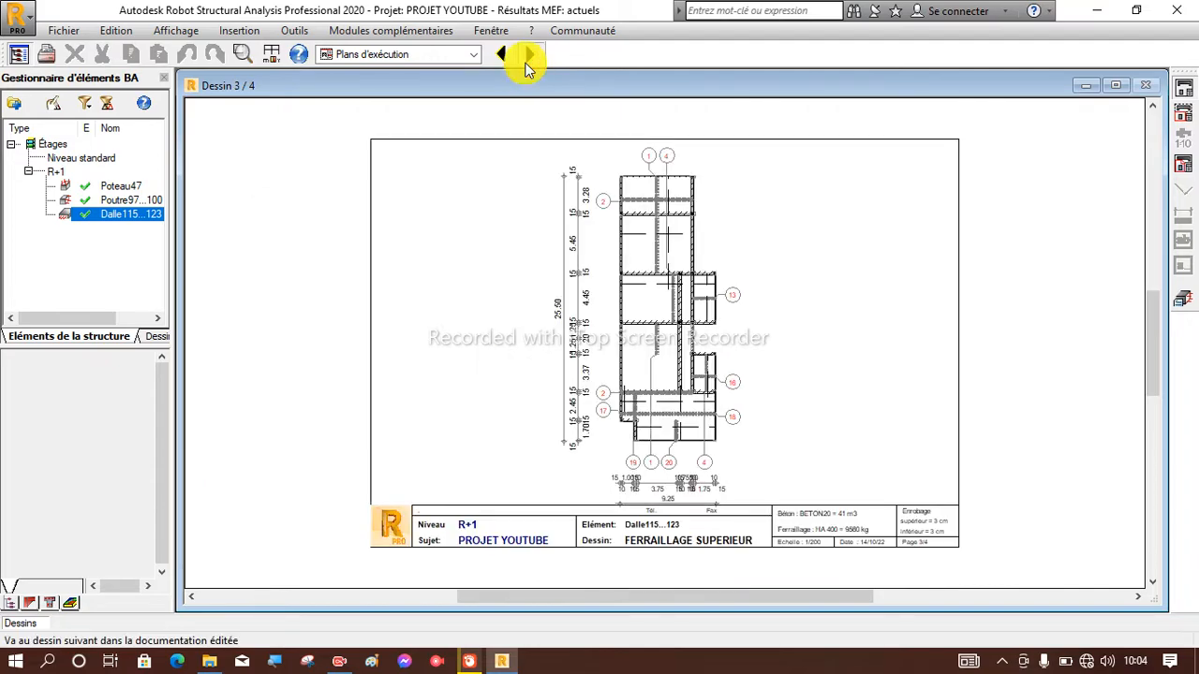
click(529, 58)
scroll(403, 230, up, 3)
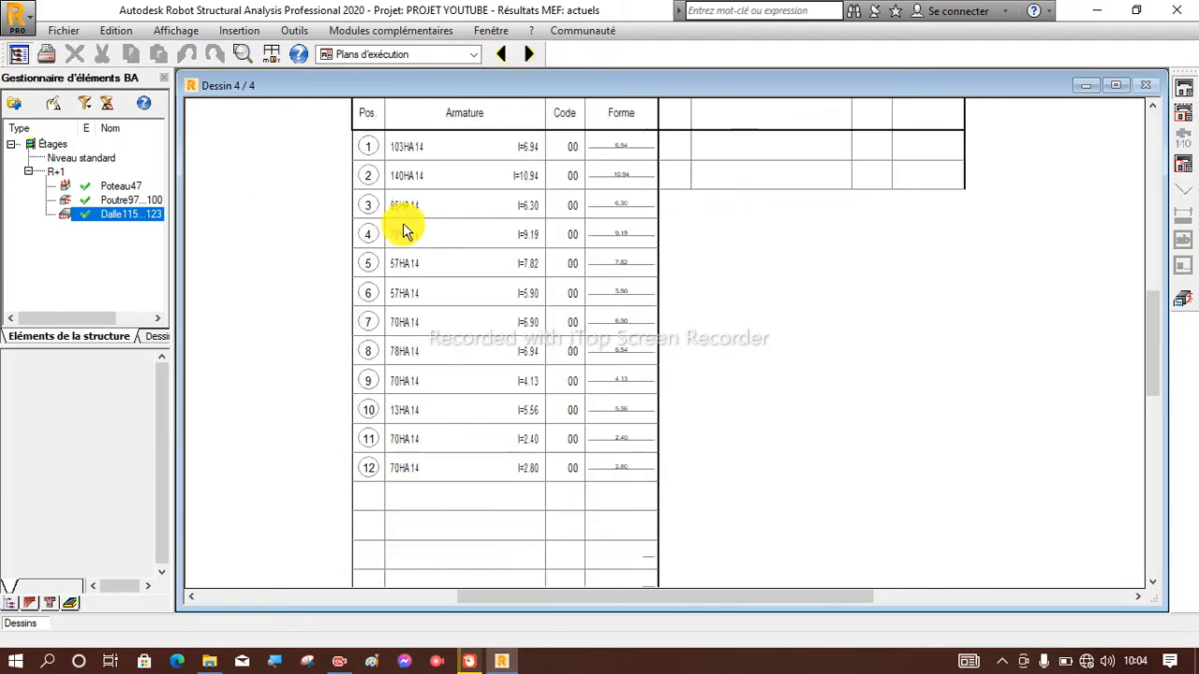
scroll(403, 230, down, 1)
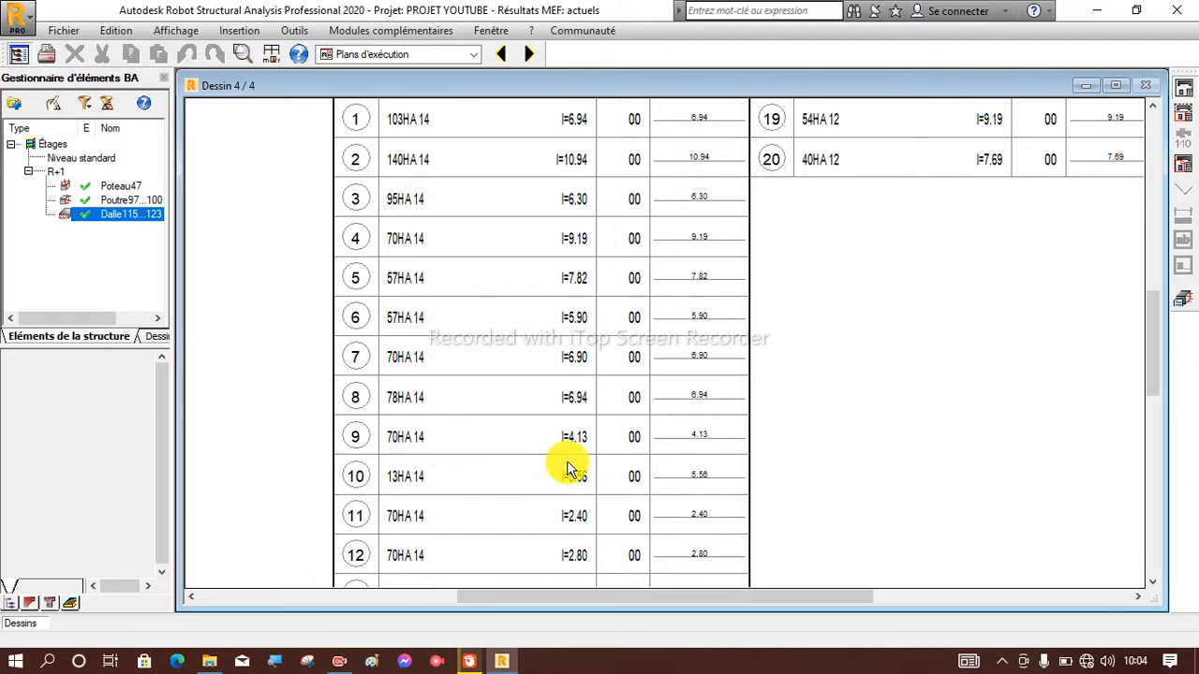
scroll(587, 456, up, 2)
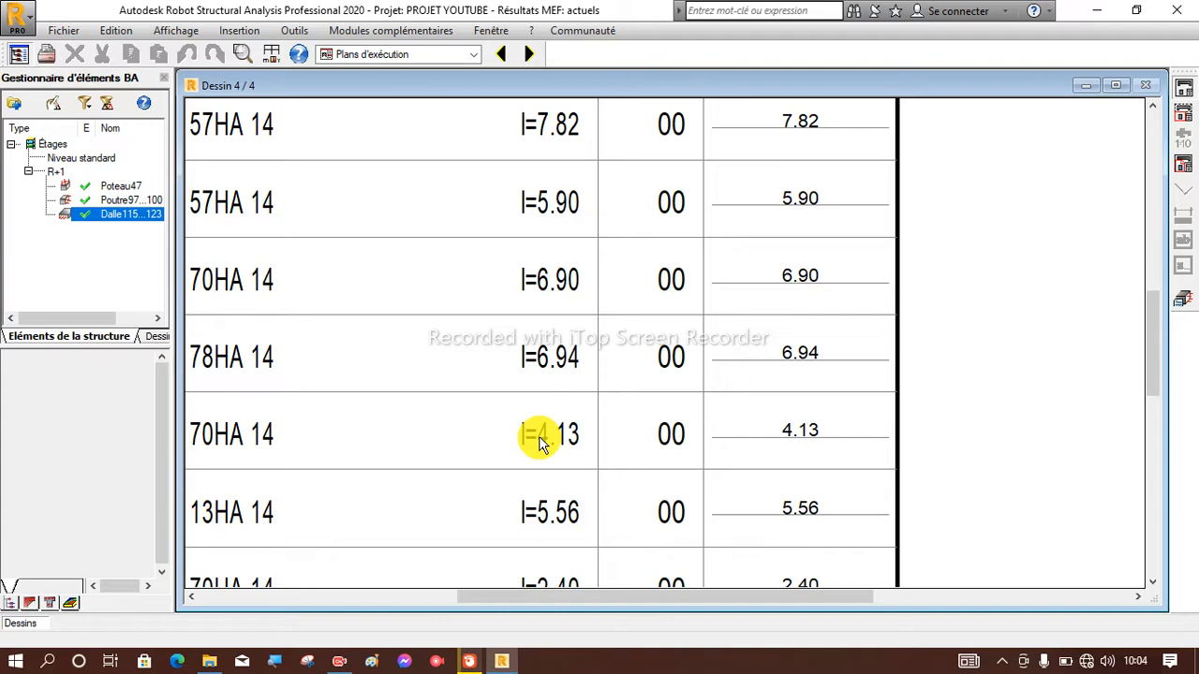
scroll(571, 440, down, 3)
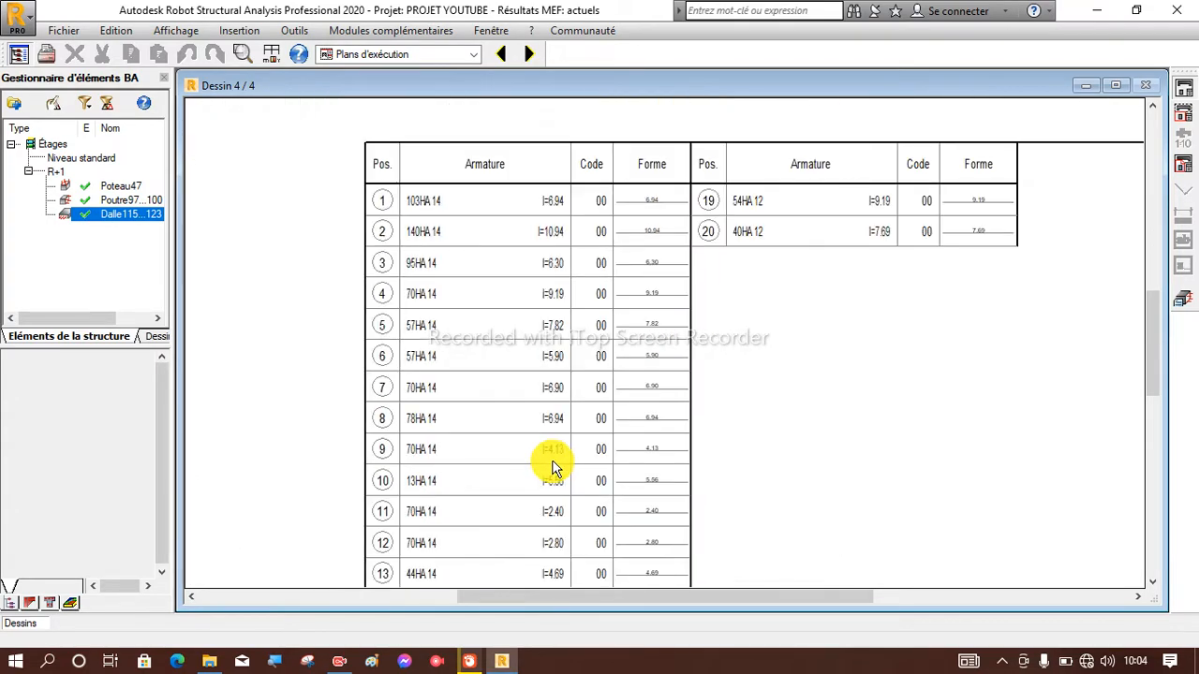
scroll(500, 275, down, 2)
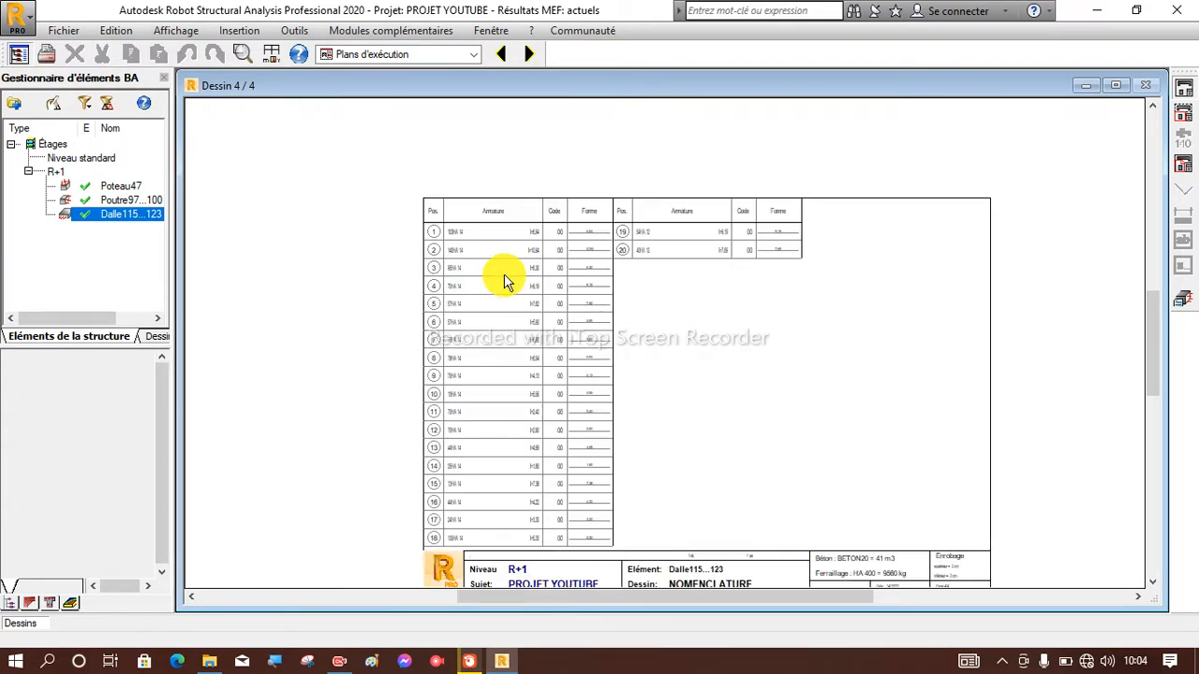
scroll(497, 456, up, 2)
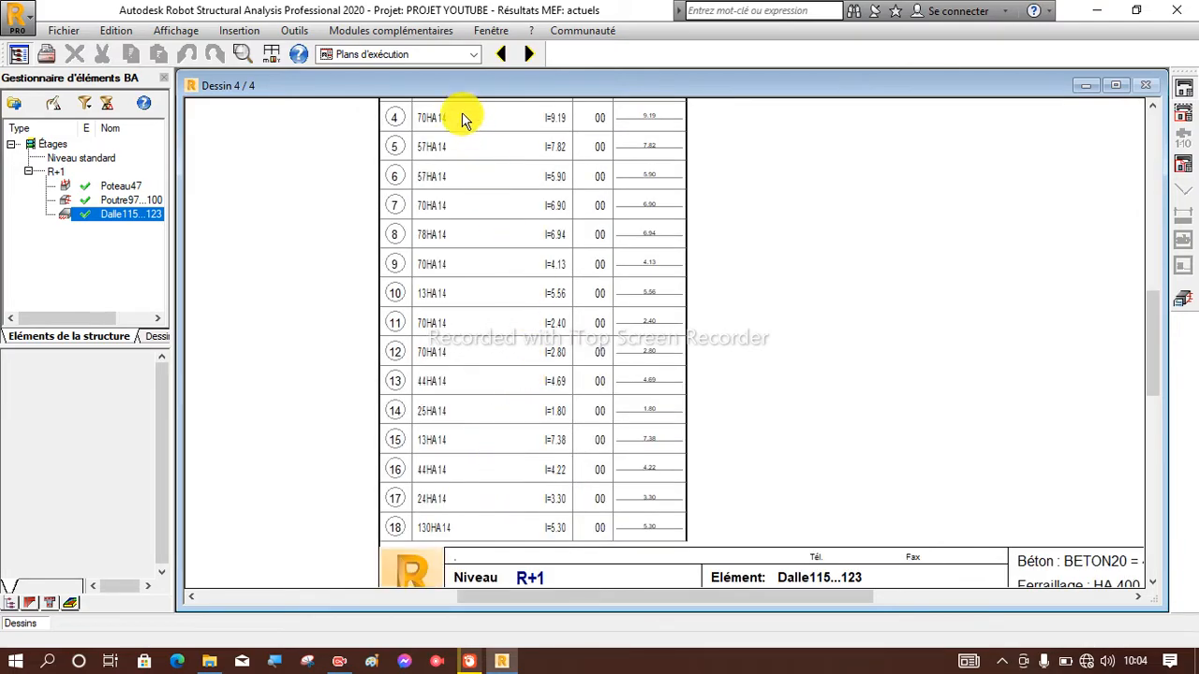
Go back to the FERRAILLAGE INFERIEUR sheet and examine the bars in the slab's lower bays around marks 16 and 18.
click(500, 54)
click(499, 54)
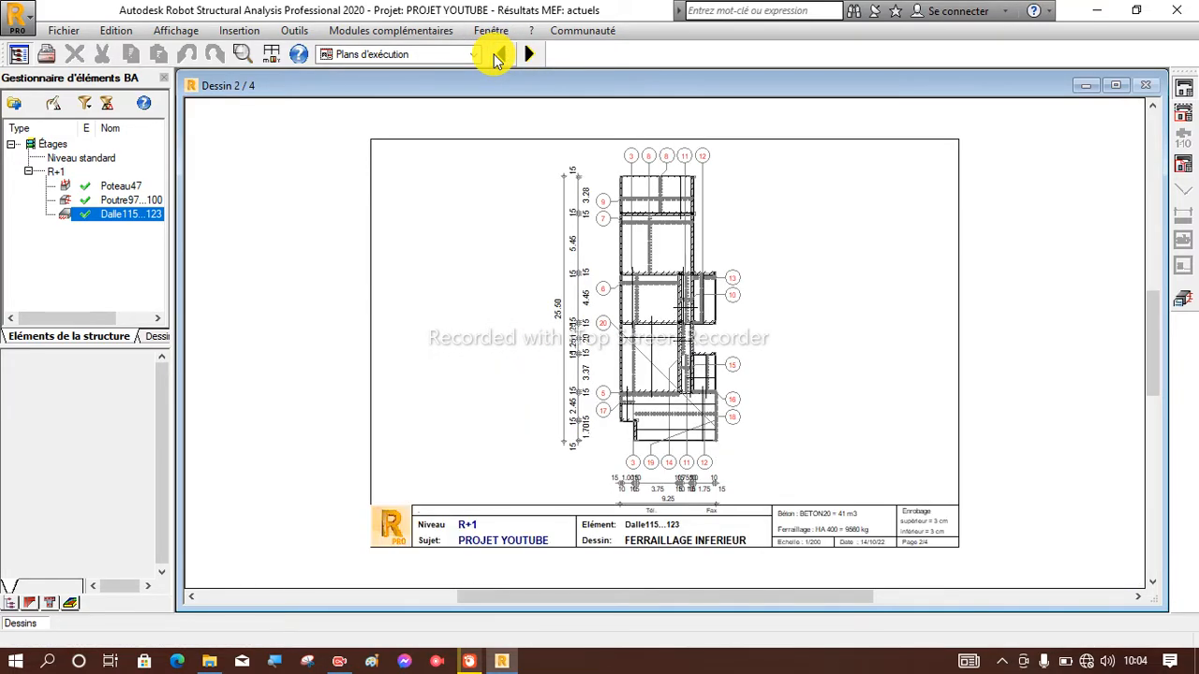
scroll(704, 504, up, 3)
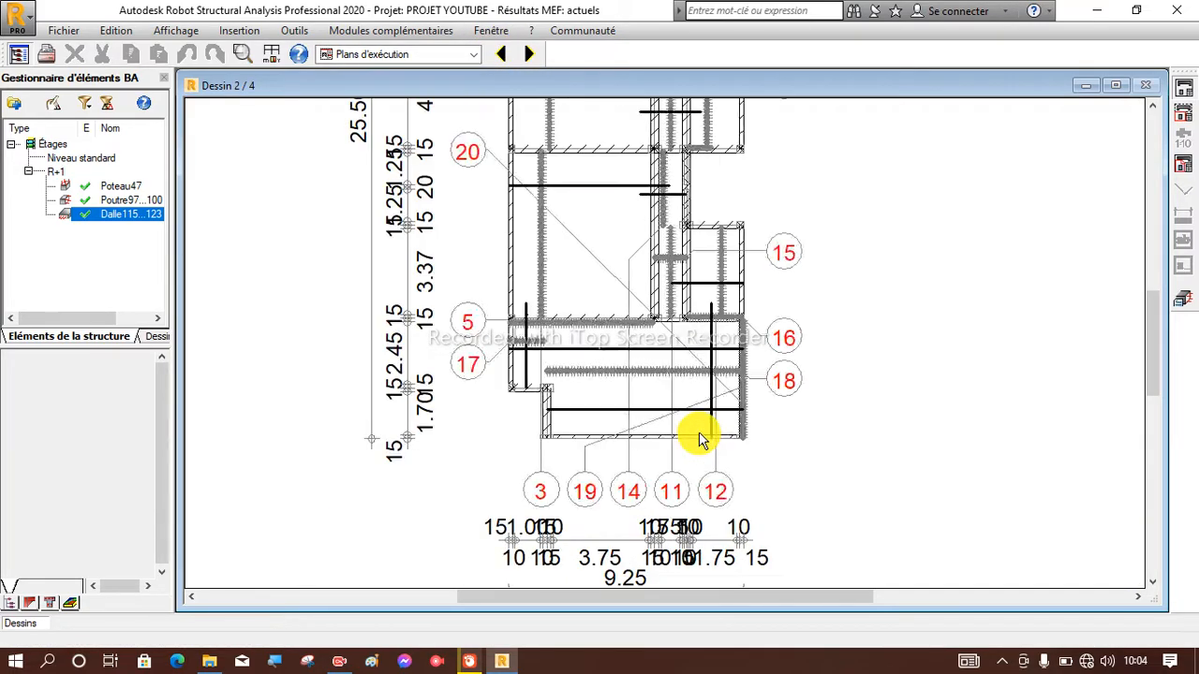
scroll(728, 373, up, 4)
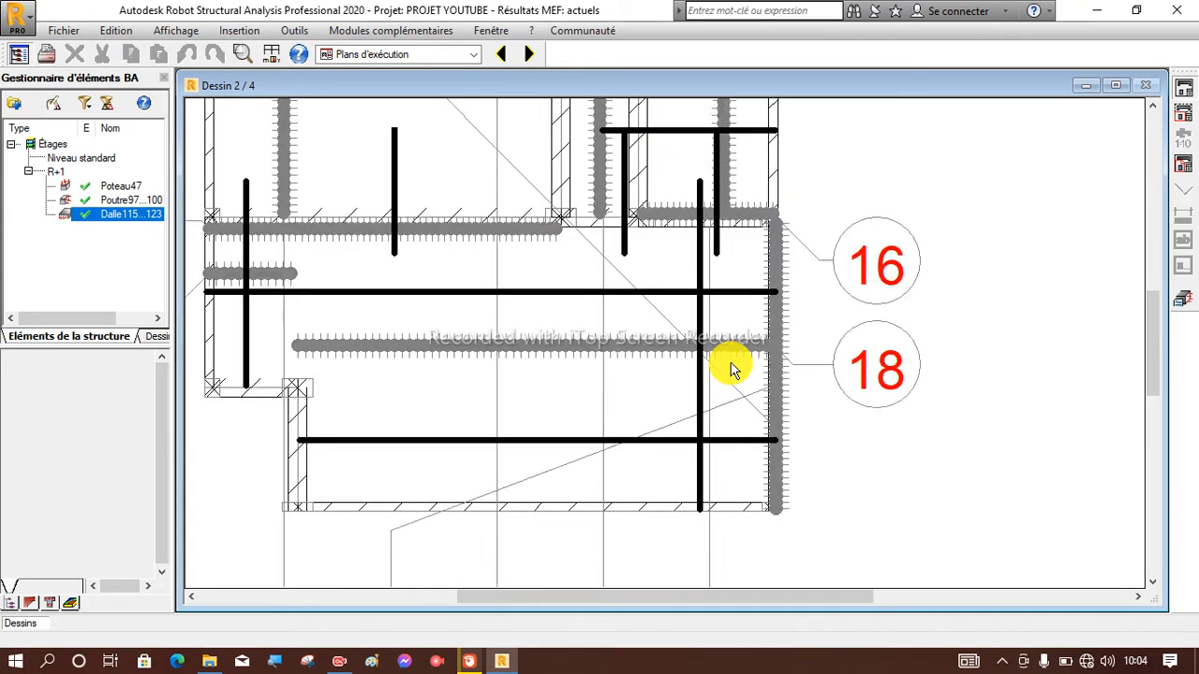
scroll(730, 363, down, 3)
scroll(730, 368, down, 1)
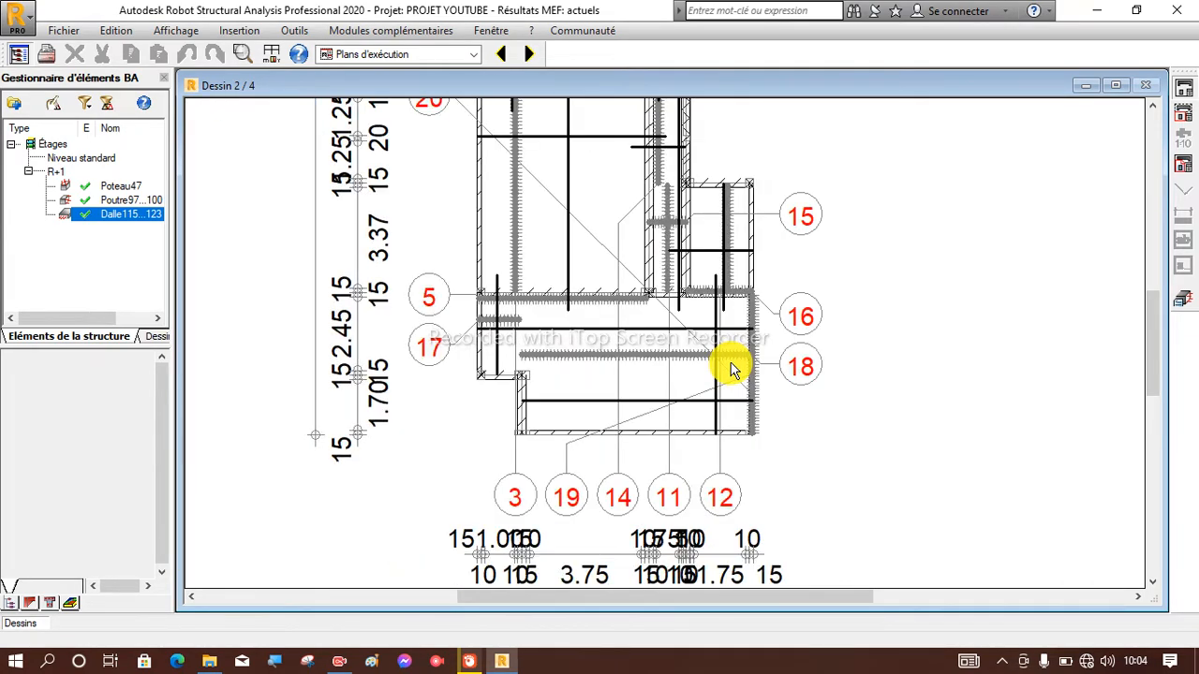
scroll(730, 368, down, 1)
scroll(731, 366, up, 3)
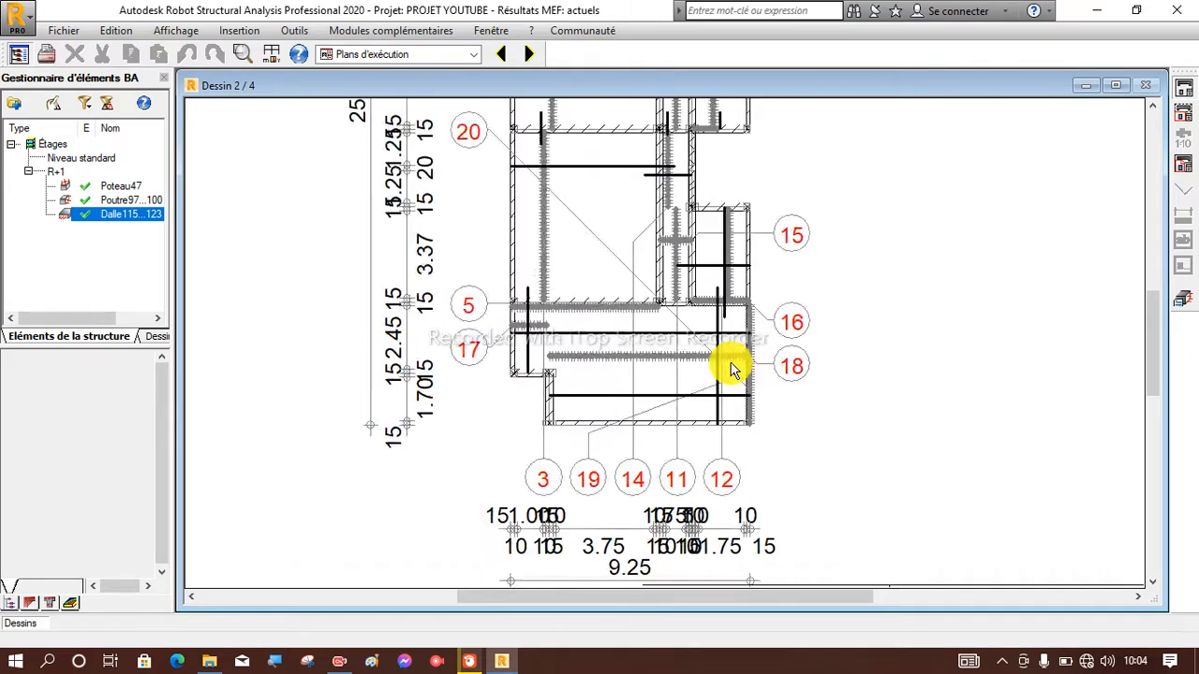
scroll(731, 366, down, 2)
scroll(730, 368, up, 2)
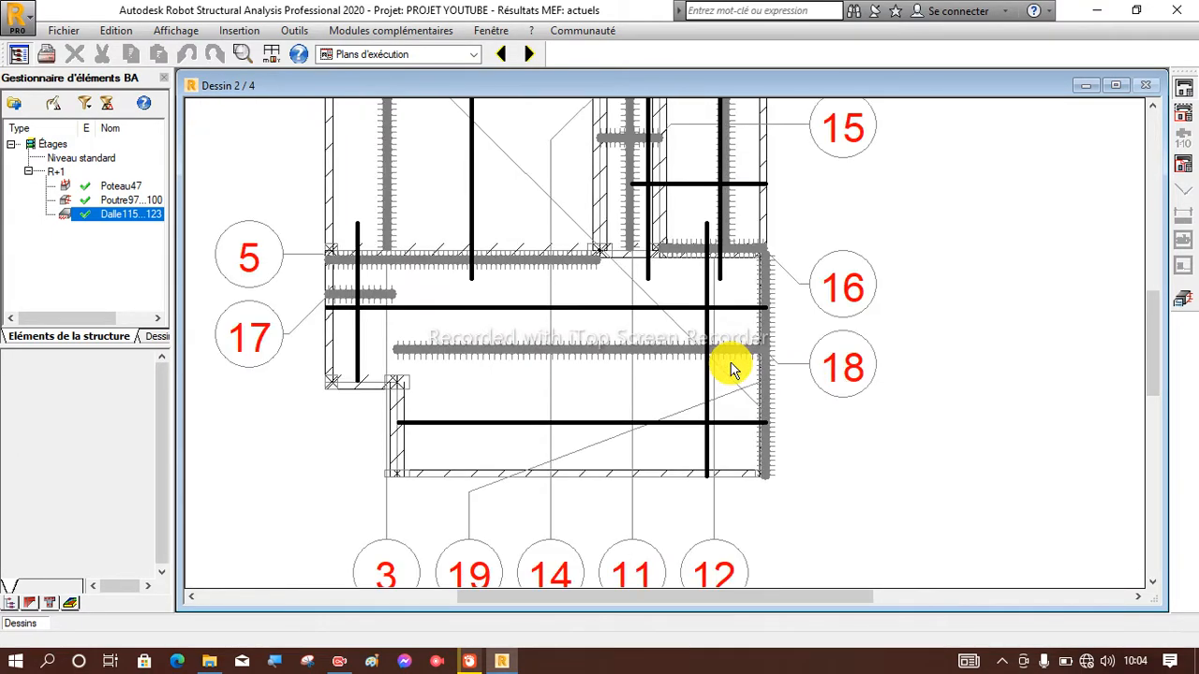
scroll(731, 367, up, 2)
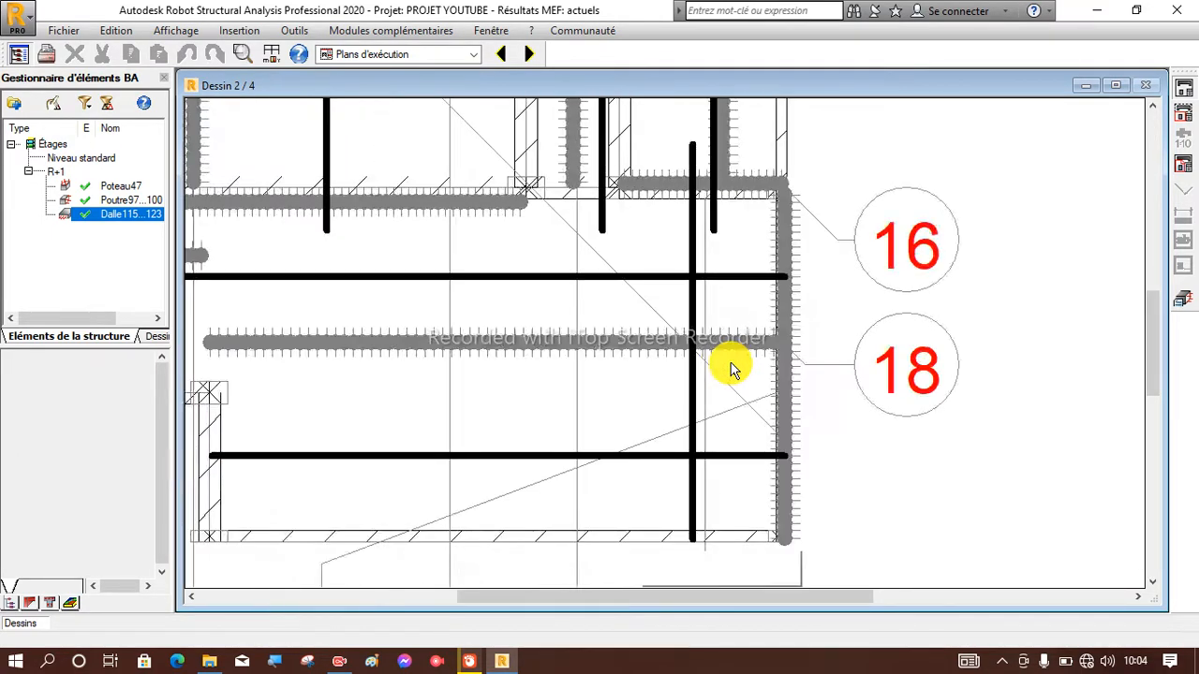
scroll(730, 368, down, 1)
scroll(730, 365, down, 4)
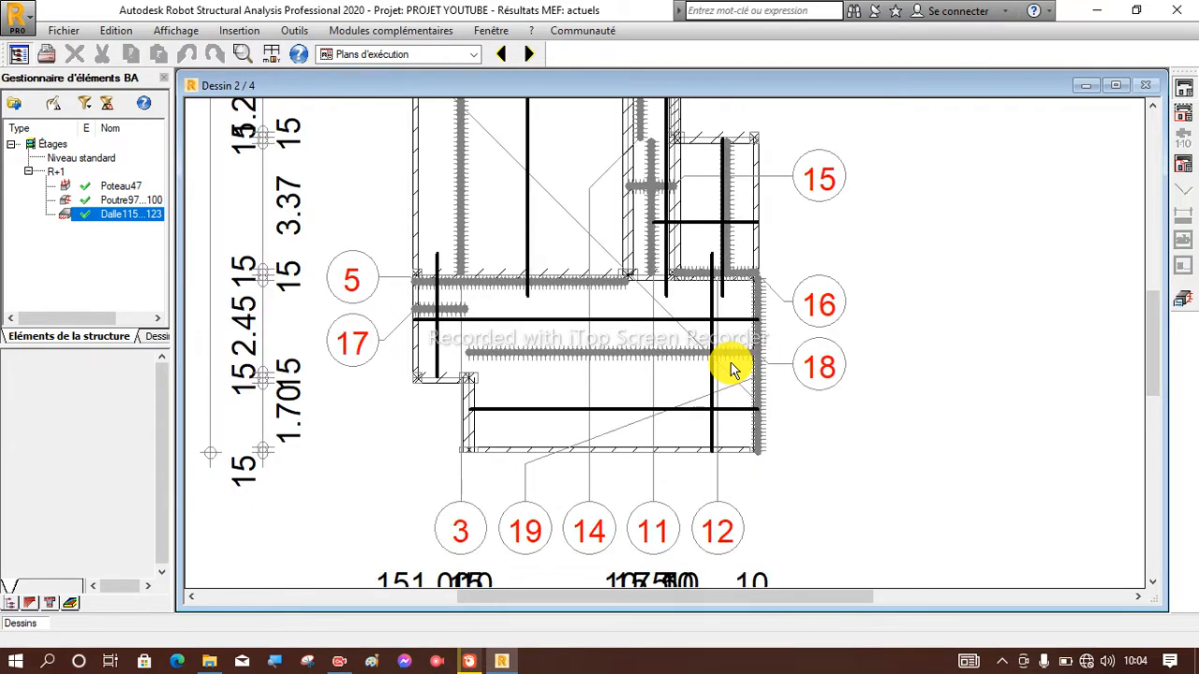
scroll(731, 365, down, 1)
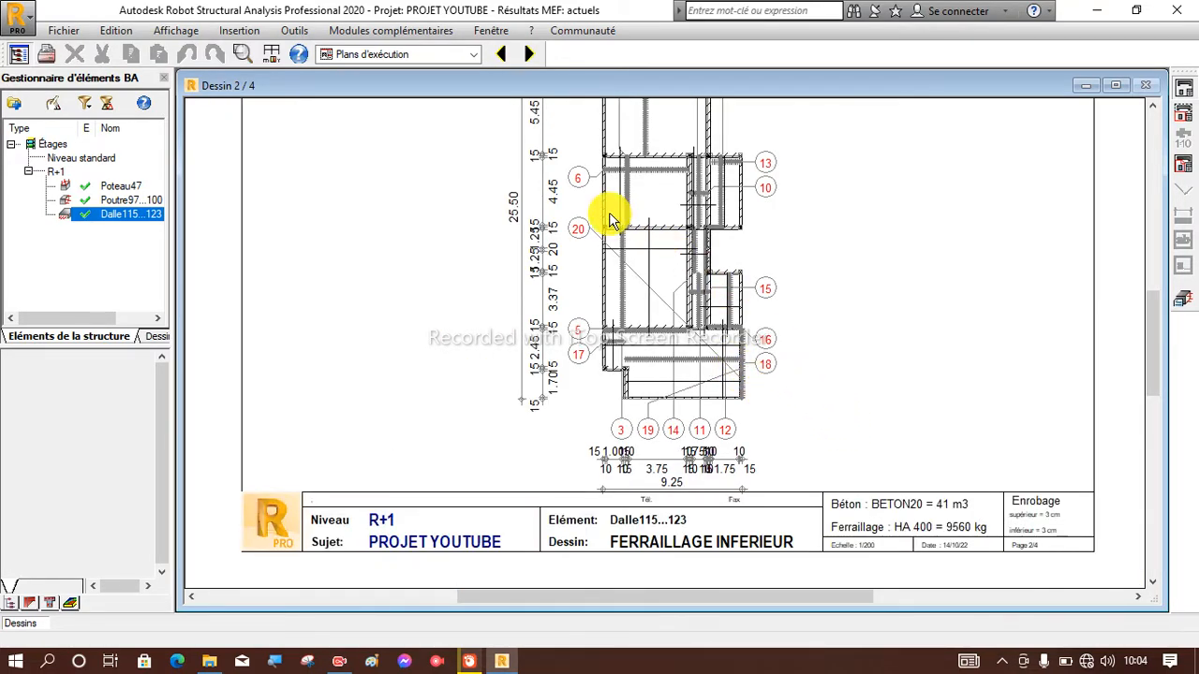
Return to the slab's real reinforcement view, check the punching reinforcement settings in the calculation options and close them unchanged.
click(1183, 296)
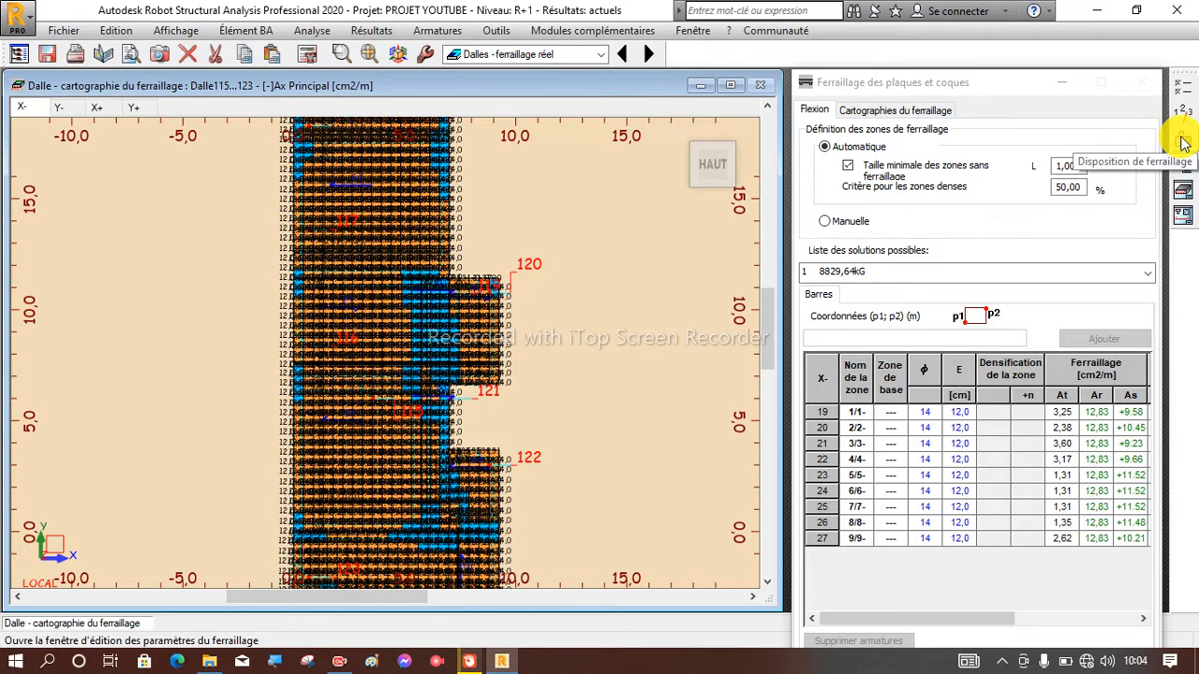
click(1186, 91)
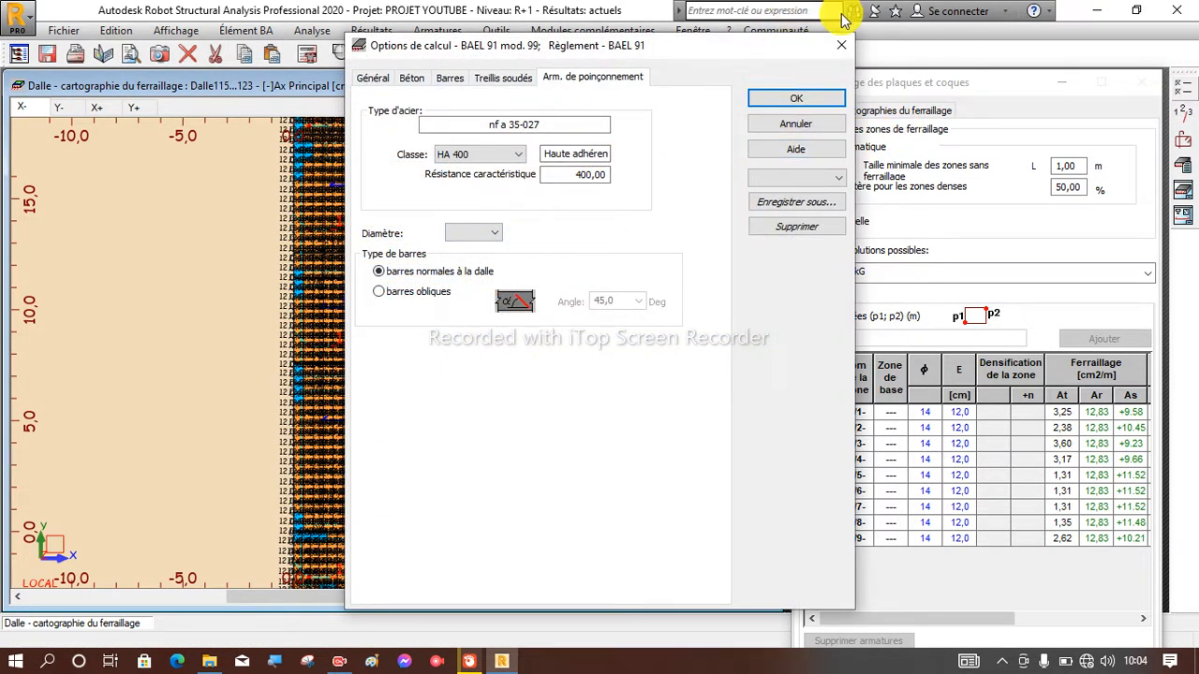
click(847, 46)
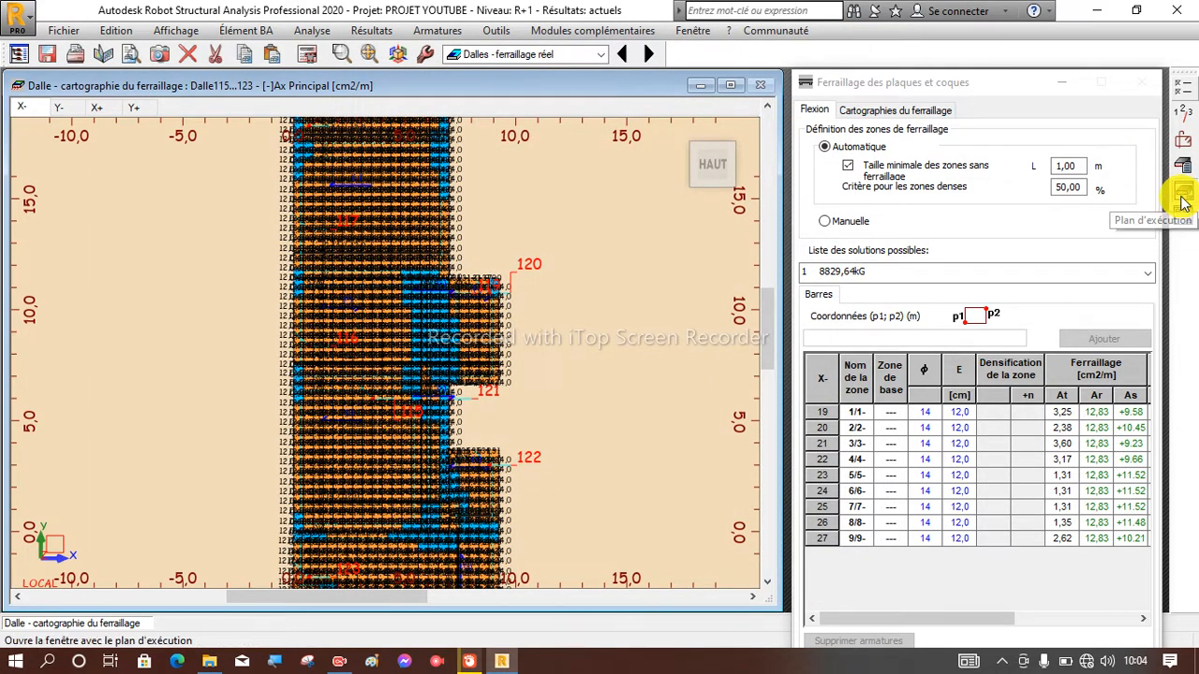
Reopen the slab's execution drawings and review the bar schedule on the NOMENCLATURE sheet.
click(1182, 199)
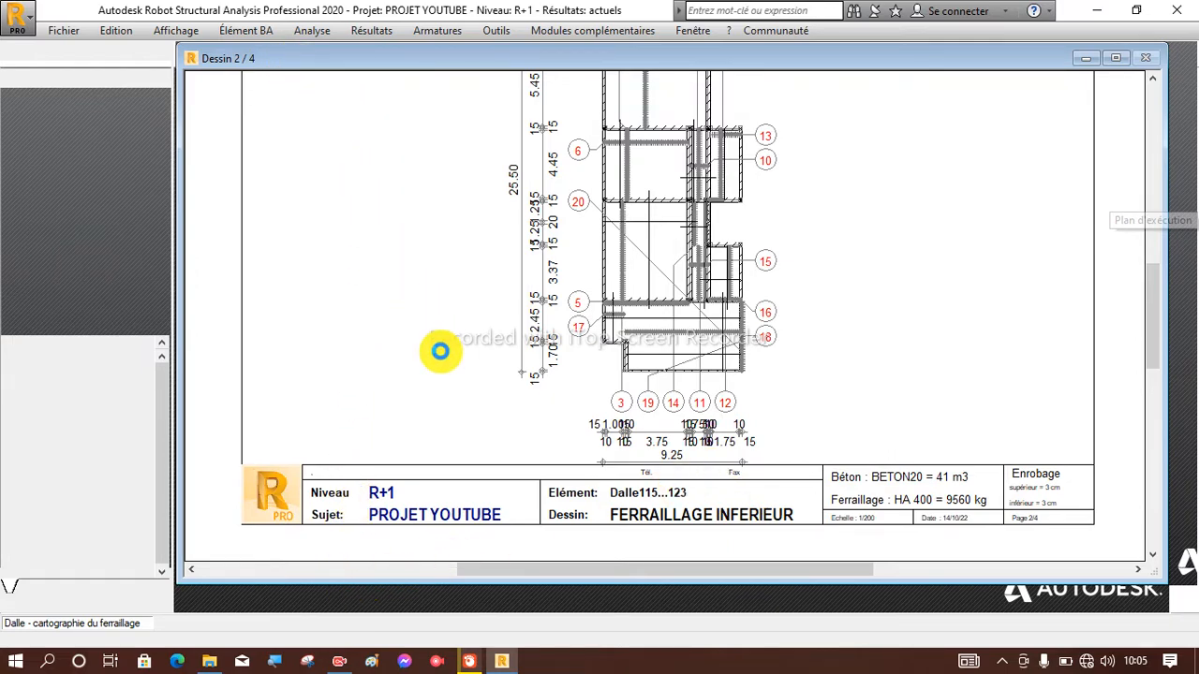
click(440, 352)
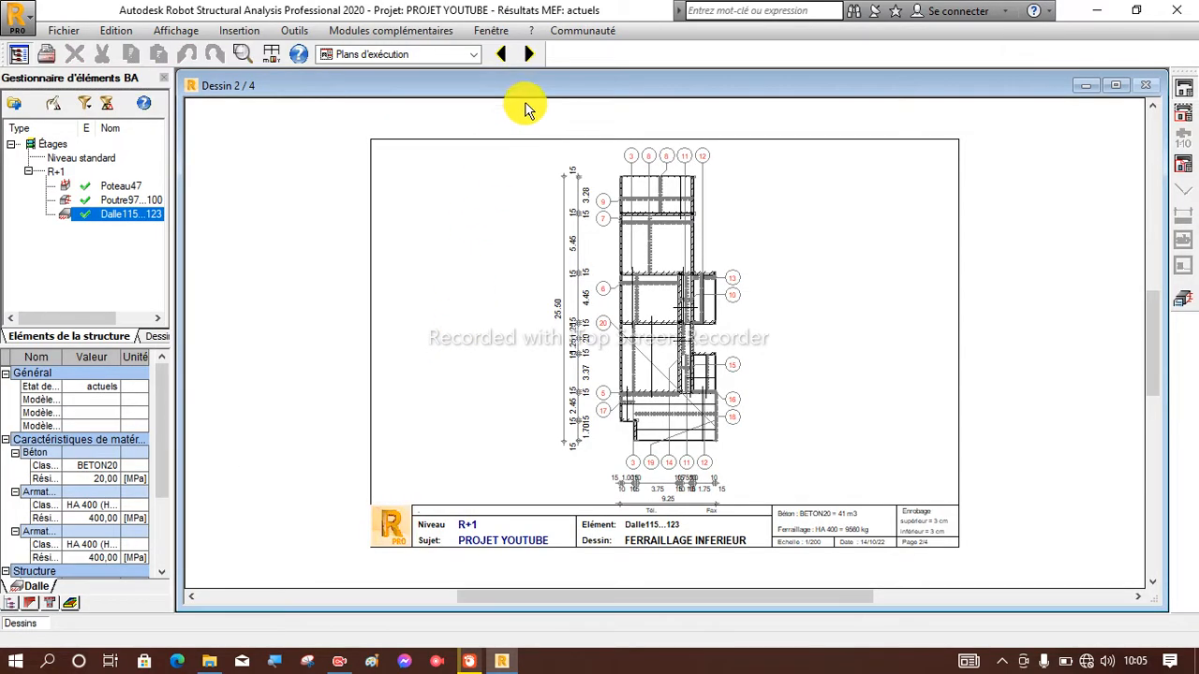
click(535, 58)
click(535, 58)
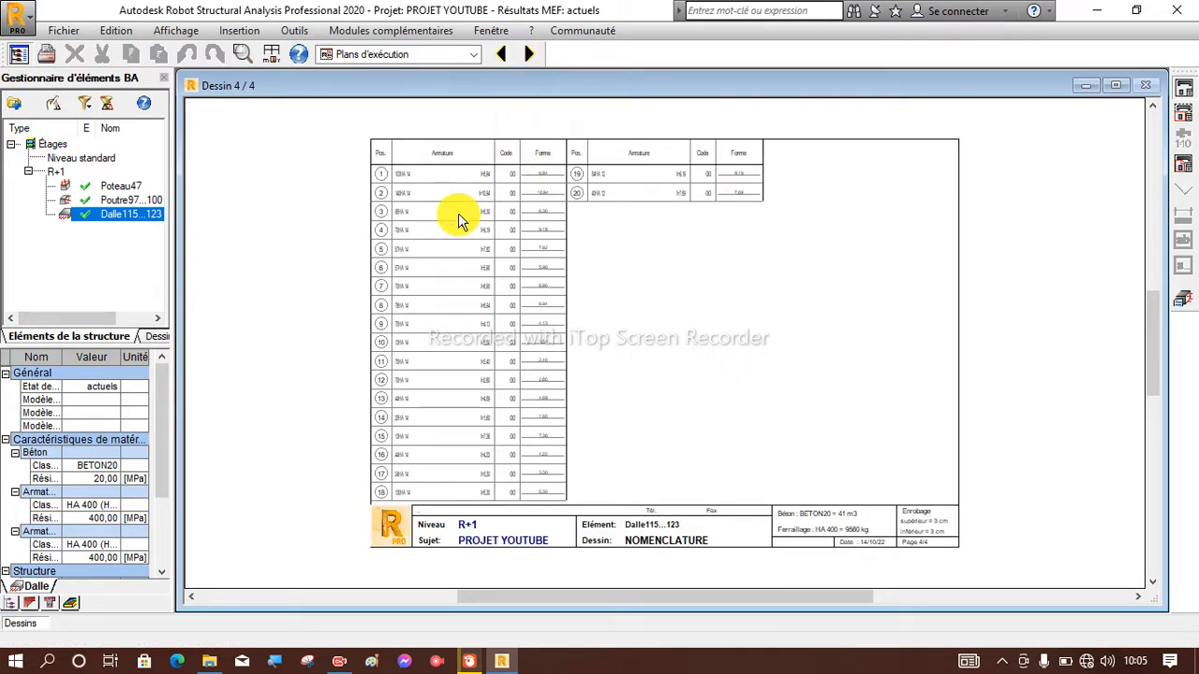
scroll(442, 215, up, 5)
scroll(442, 215, down, 3)
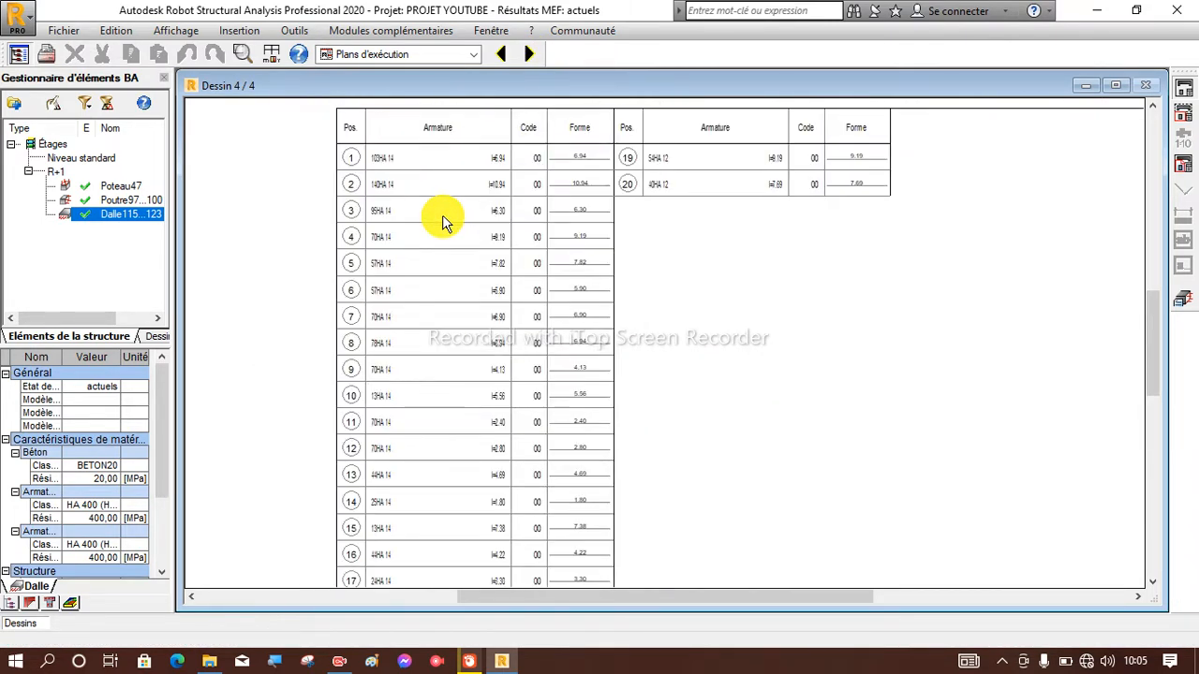
scroll(442, 214, down, 1)
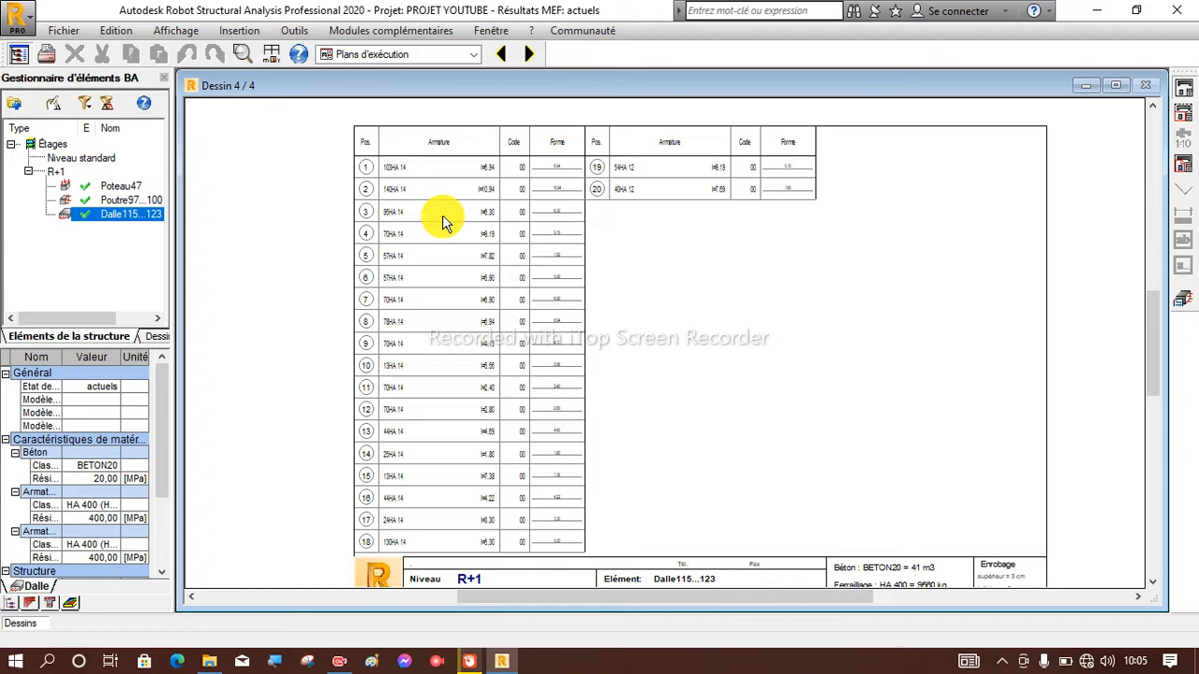
Return to the slab's real reinforcement view and examine the X- reinforcement map across the slab panels.
click(1181, 299)
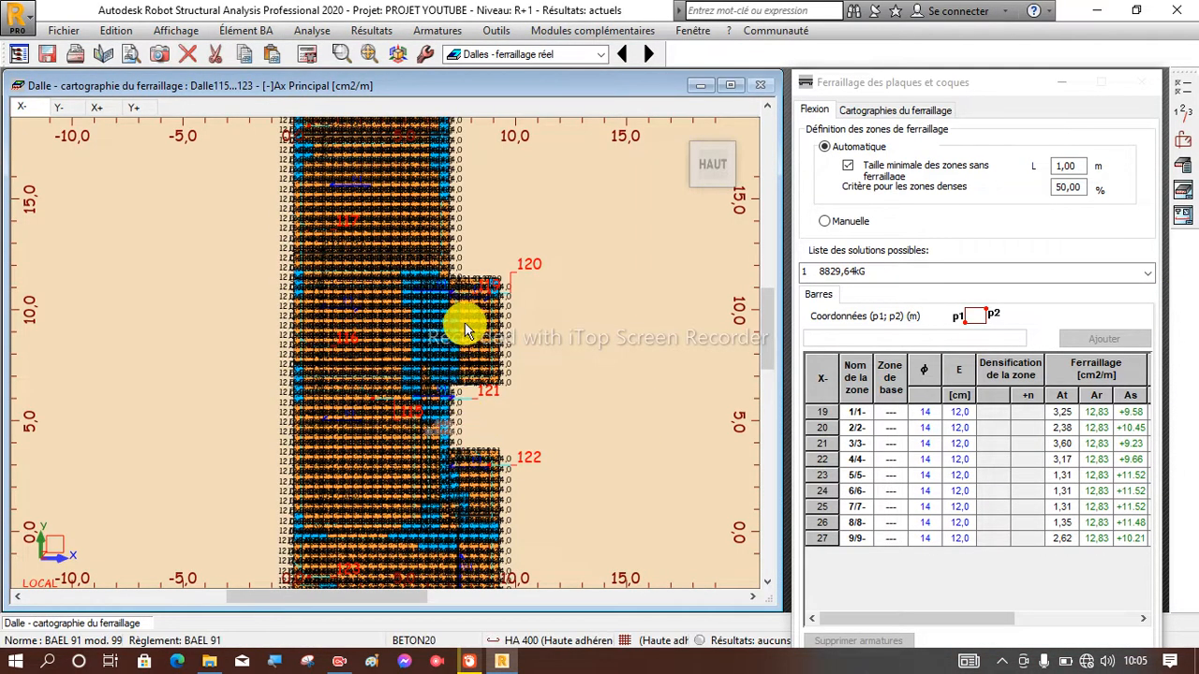
scroll(464, 322, down, 3)
scroll(396, 533, up, 2)
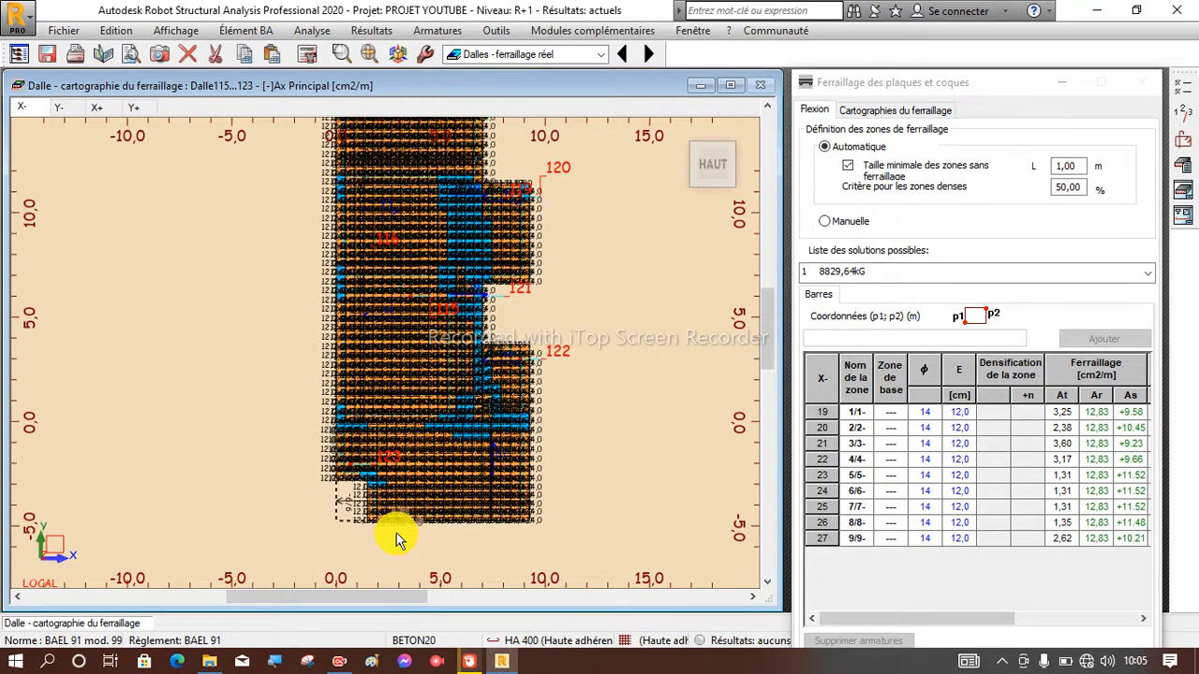
scroll(396, 534, down, 1)
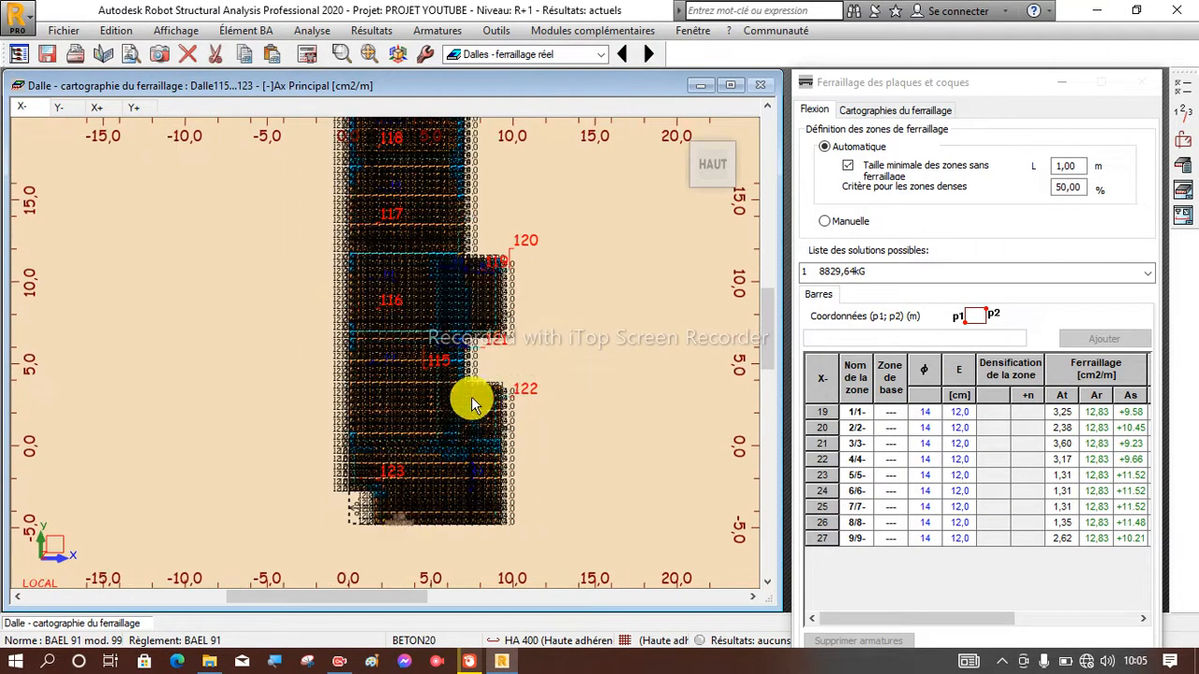
scroll(445, 171, up, 2)
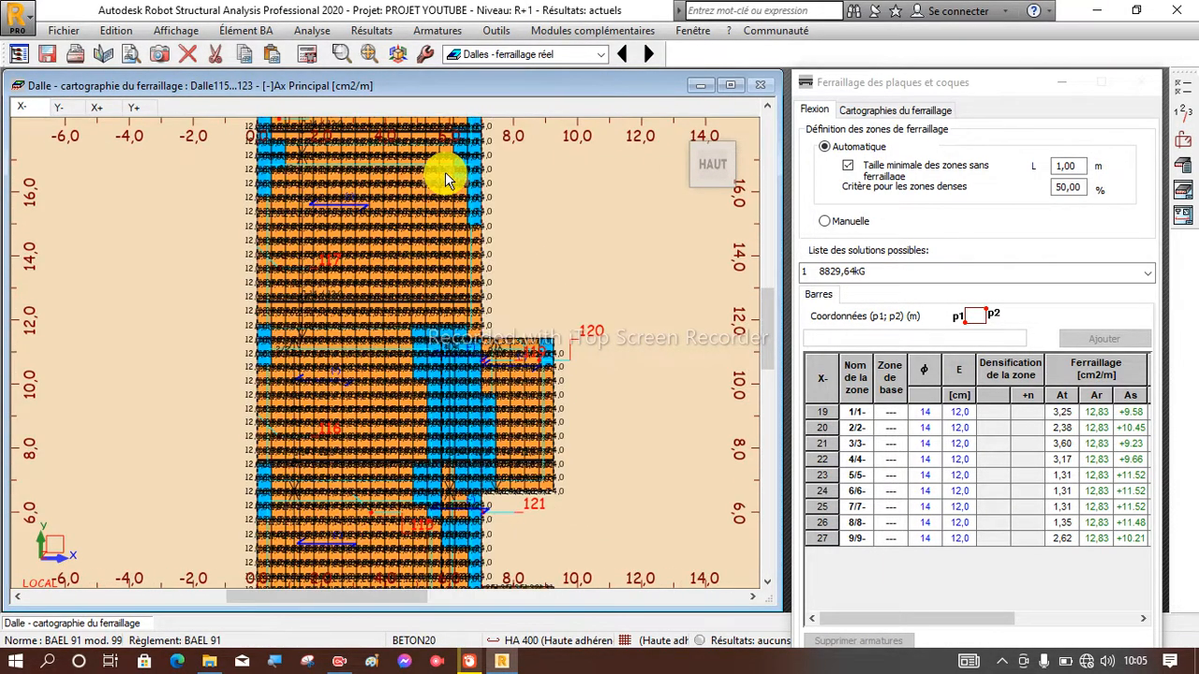
scroll(445, 171, down, 1)
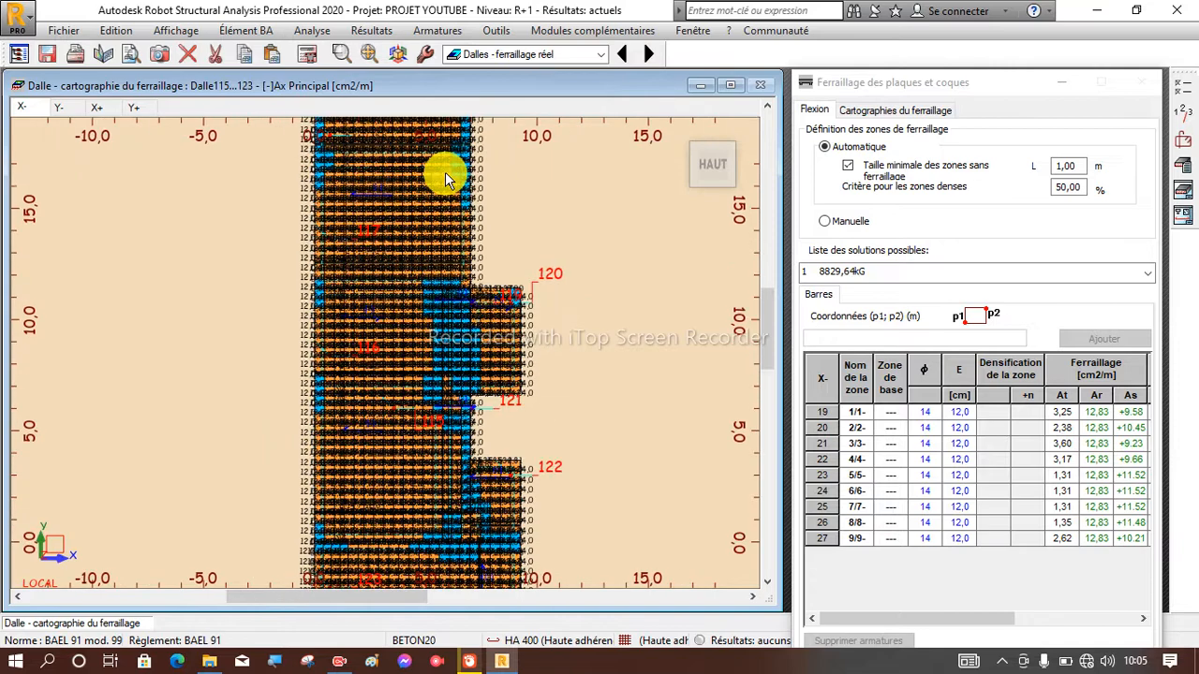
Open the slab's calculation options and show the list of bar diameters allowed for the reinforcement.
click(1185, 100)
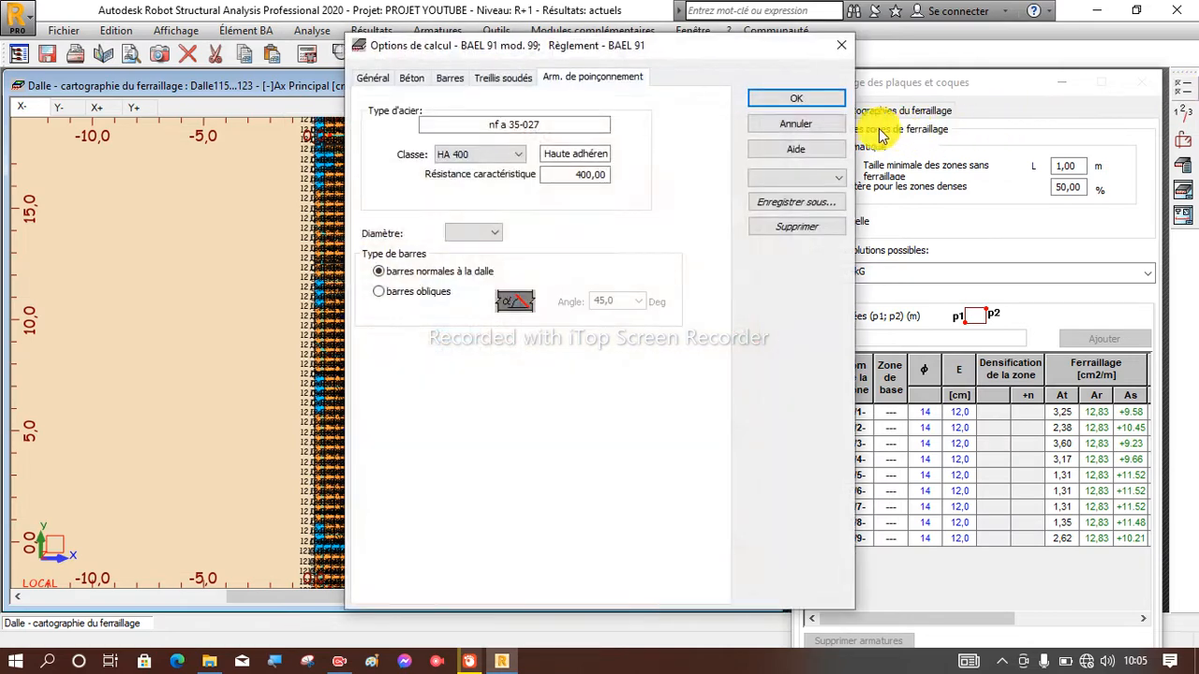
click(450, 80)
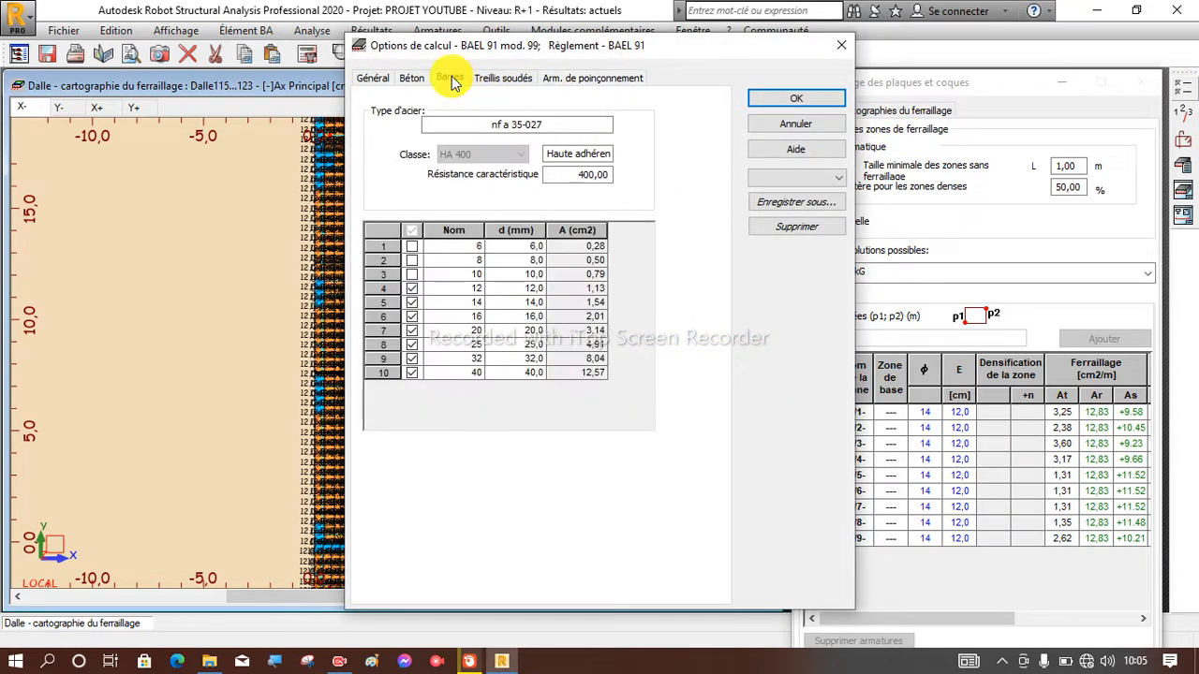
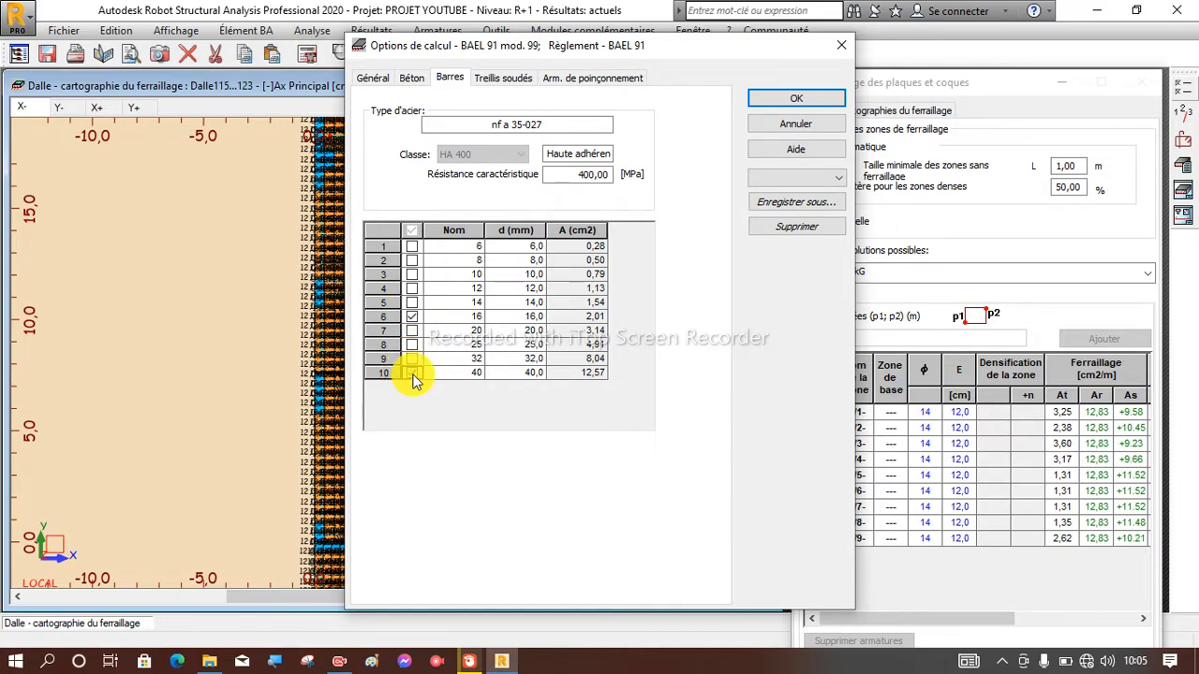
Accept 16 mm as the only allowed bar and set the slab's bar diameter to 16 in both X and Y directions.
click(775, 104)
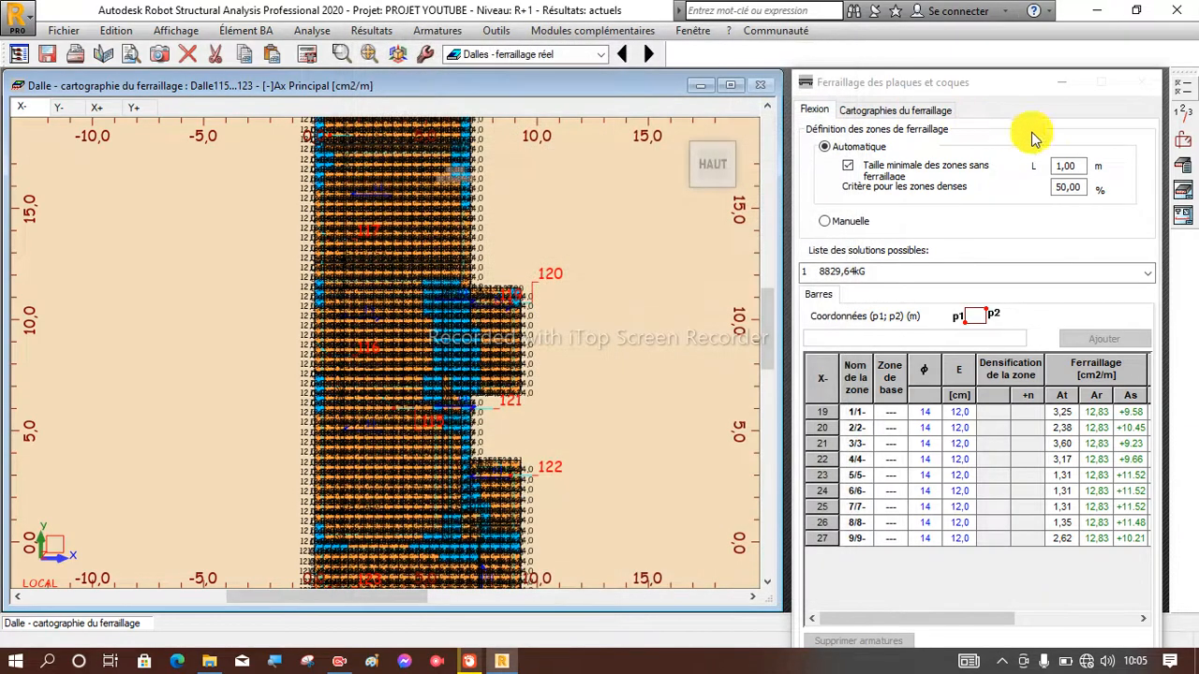
click(1185, 148)
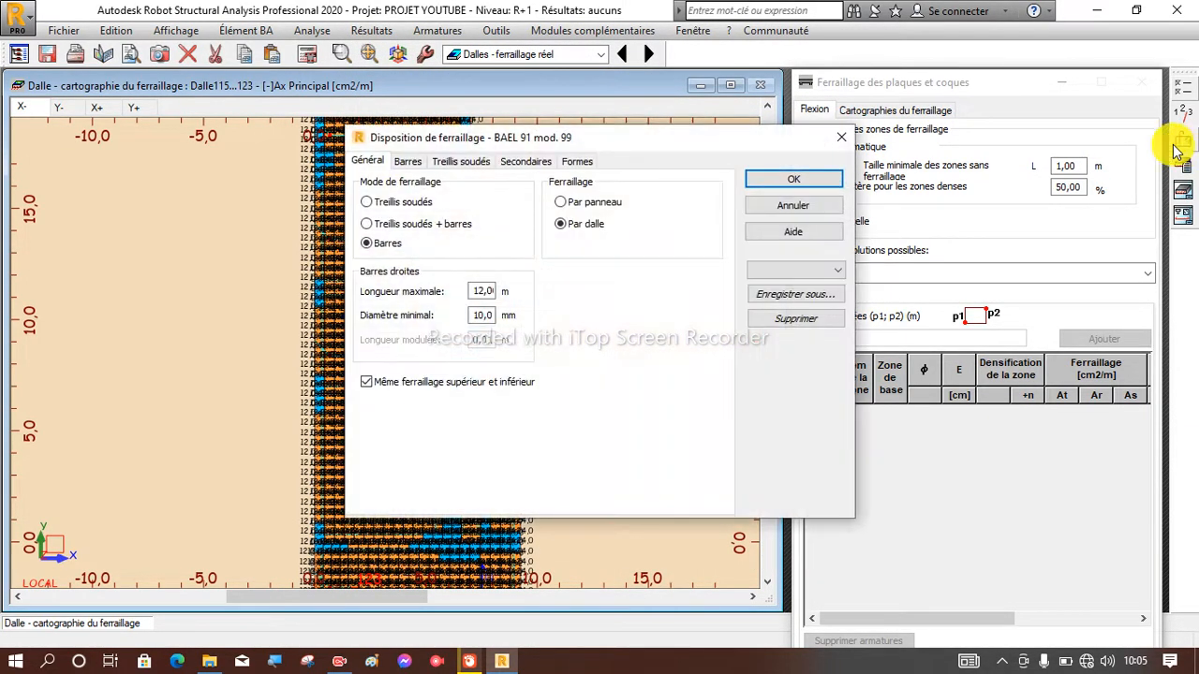
click(408, 162)
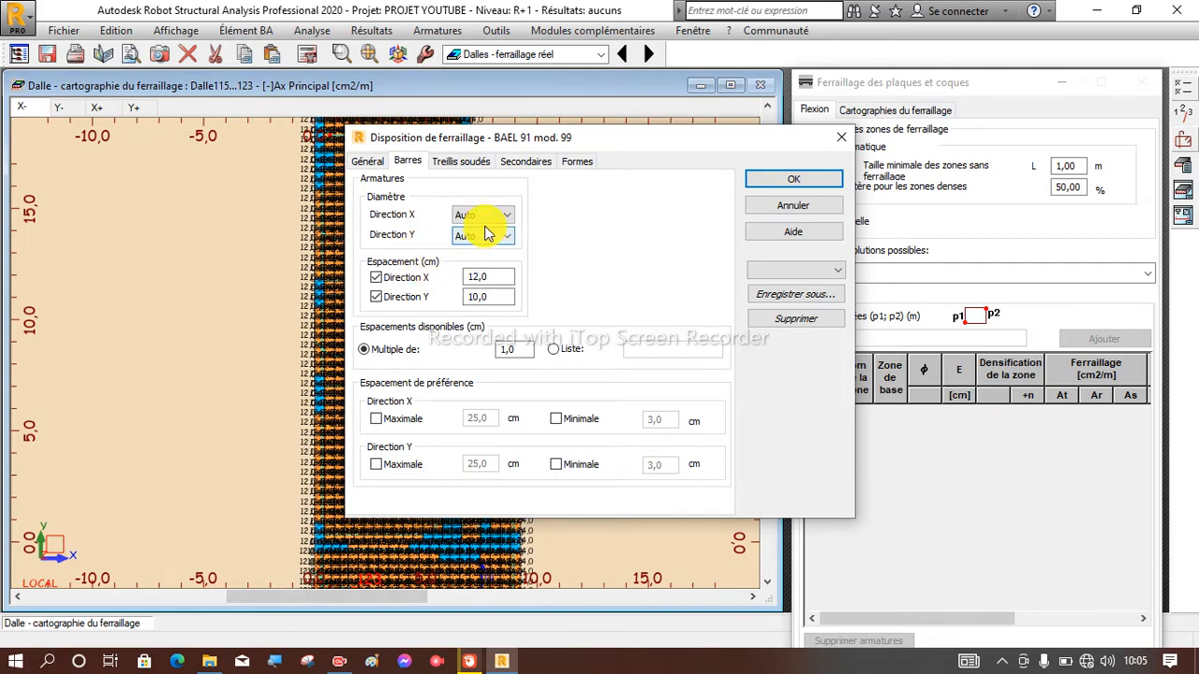
click(468, 243)
click(470, 235)
click(470, 266)
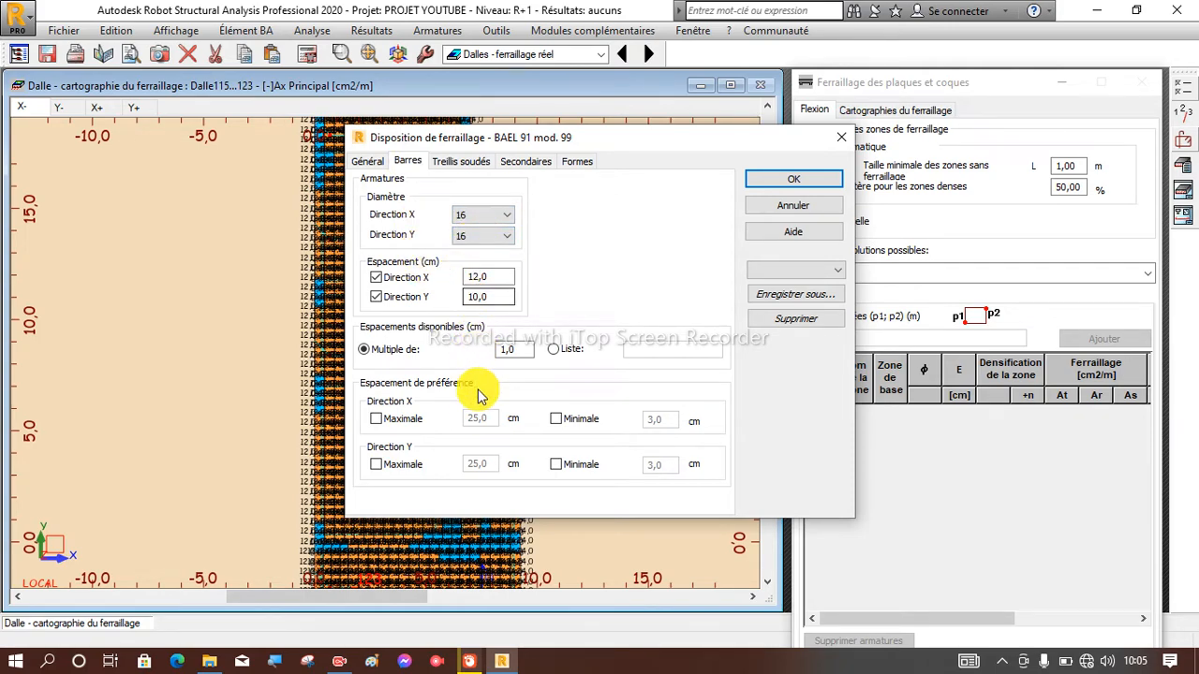
click(824, 178)
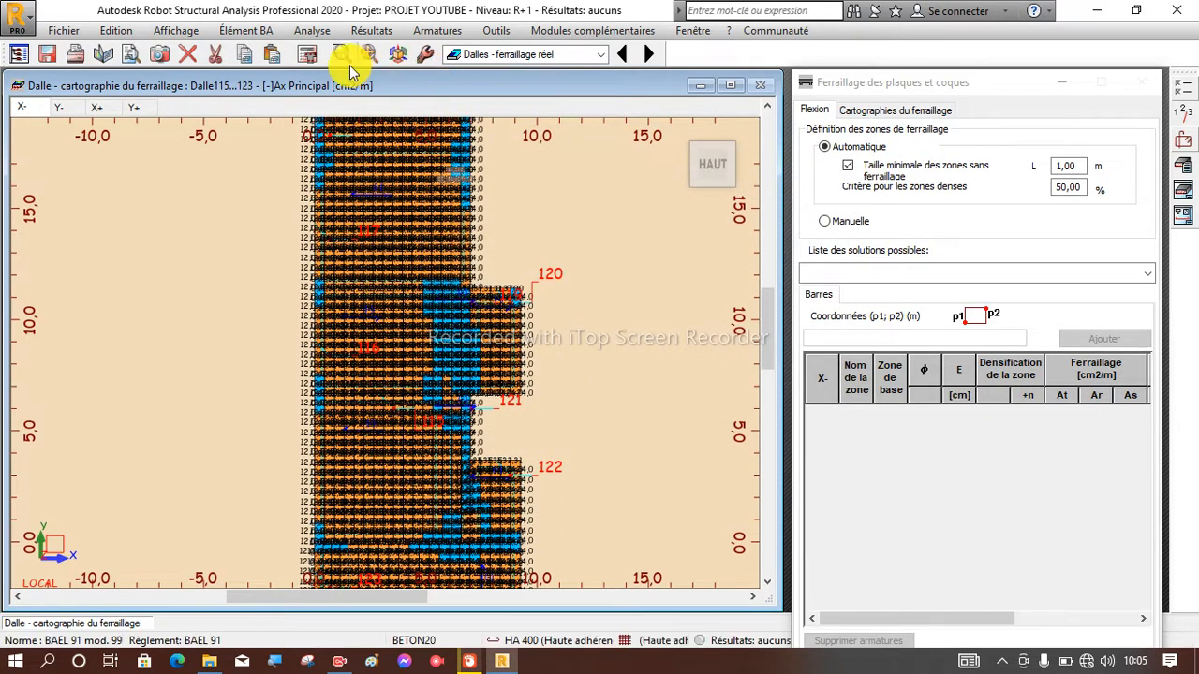
Recalculate the slab's real reinforcement with the new bar diameter and generate its execution drawings.
click(317, 58)
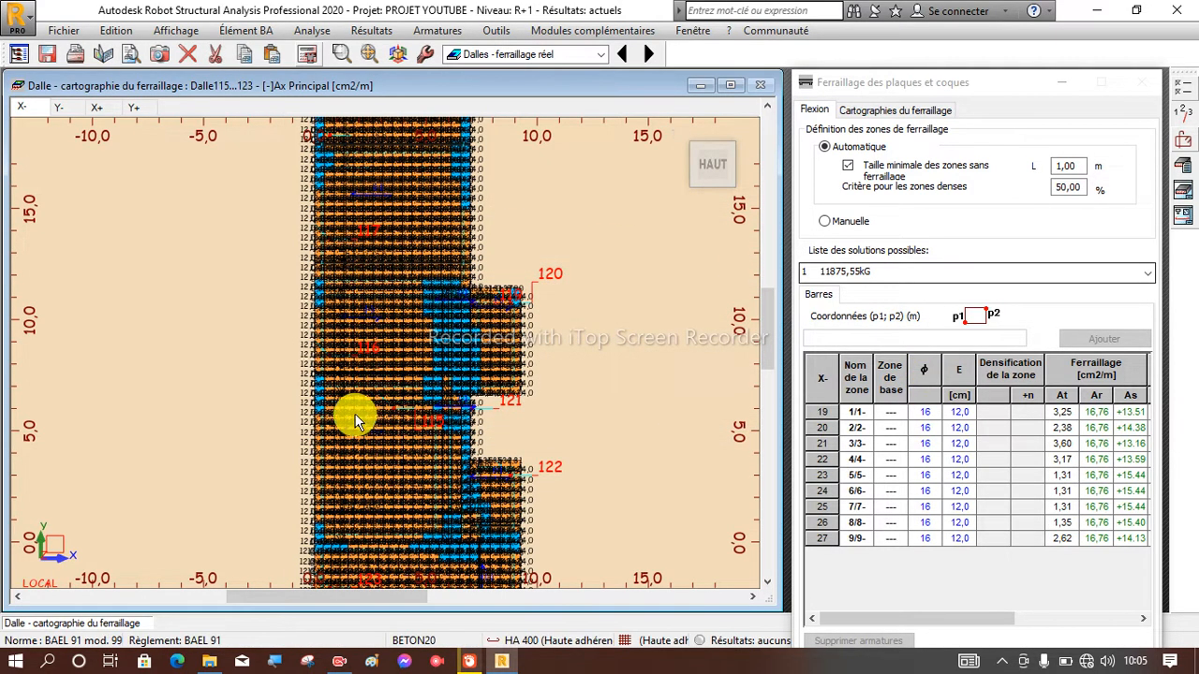
scroll(361, 412, down, 2)
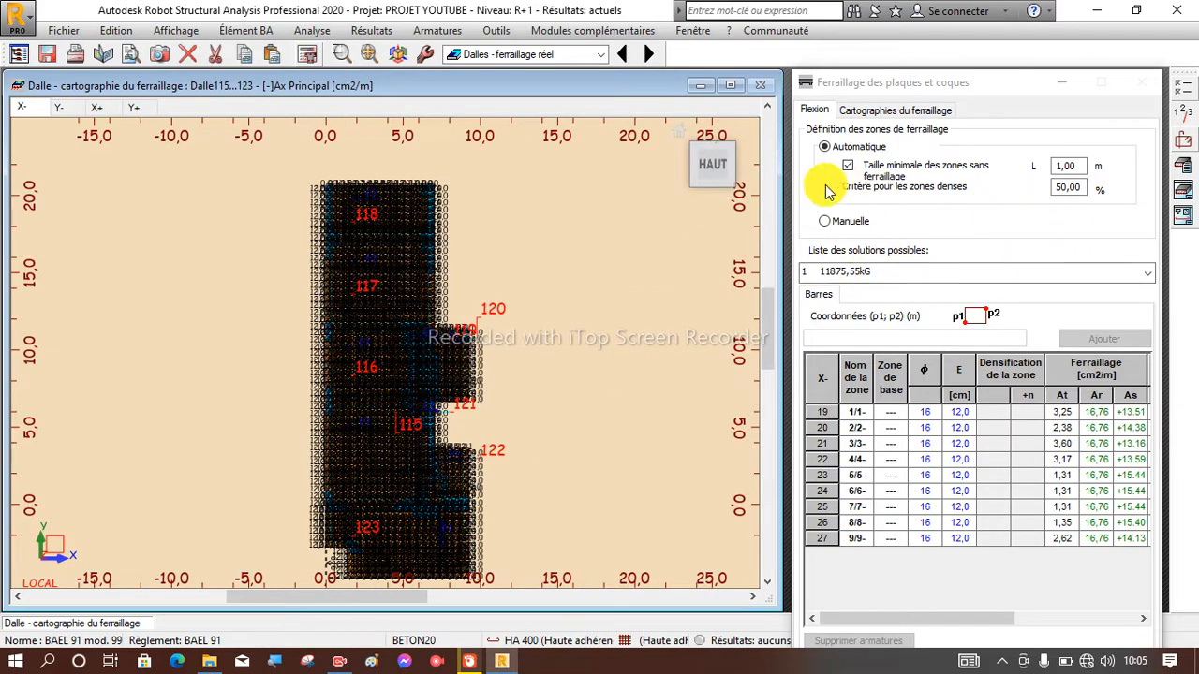
click(1184, 198)
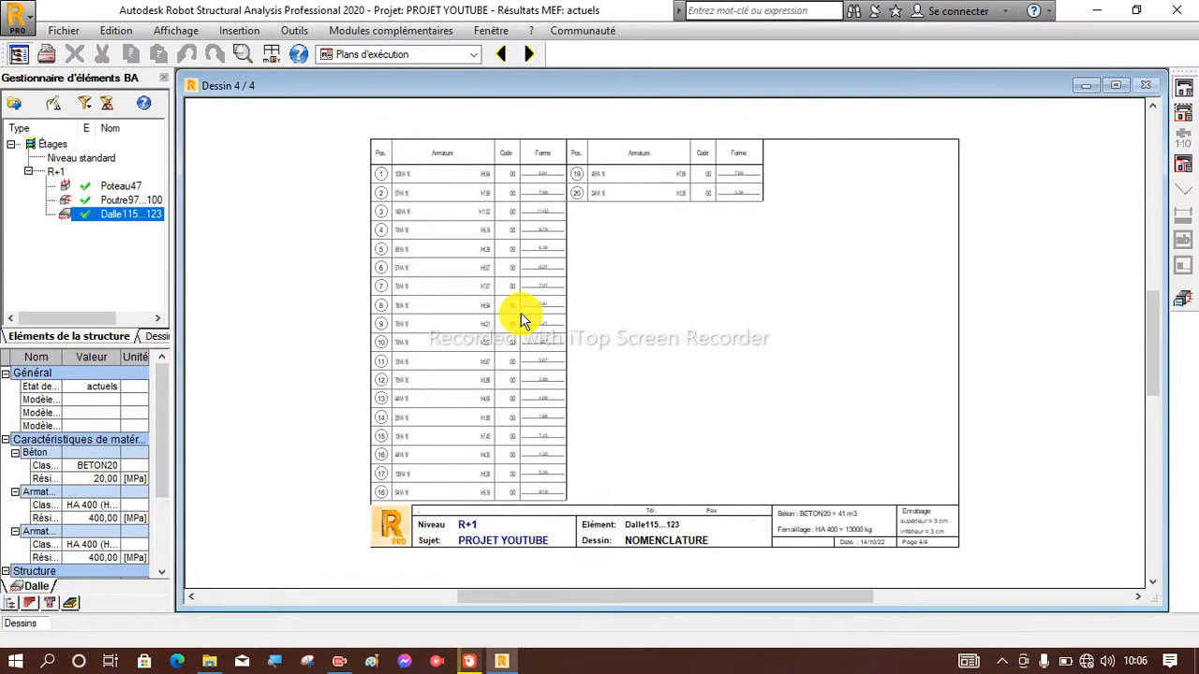
Examine the bar layout and position marks on the slab's FERRAILLAGE INFERIEUR sheet.
click(501, 54)
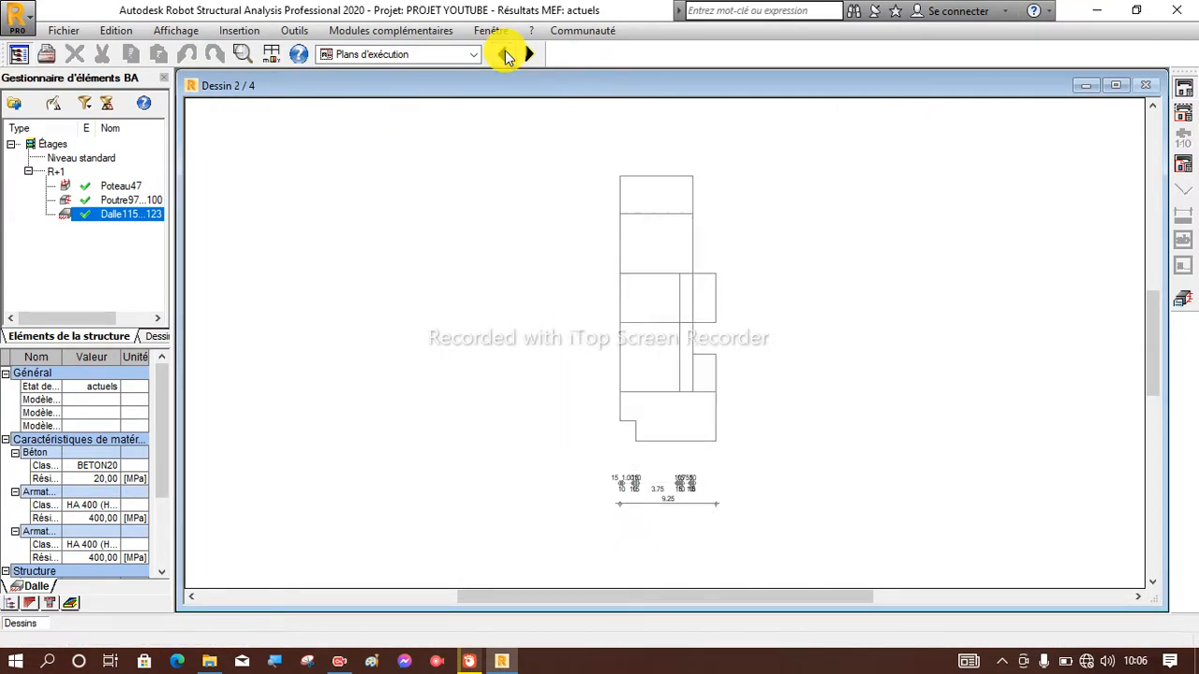
click(501, 54)
scroll(675, 192, up, 5)
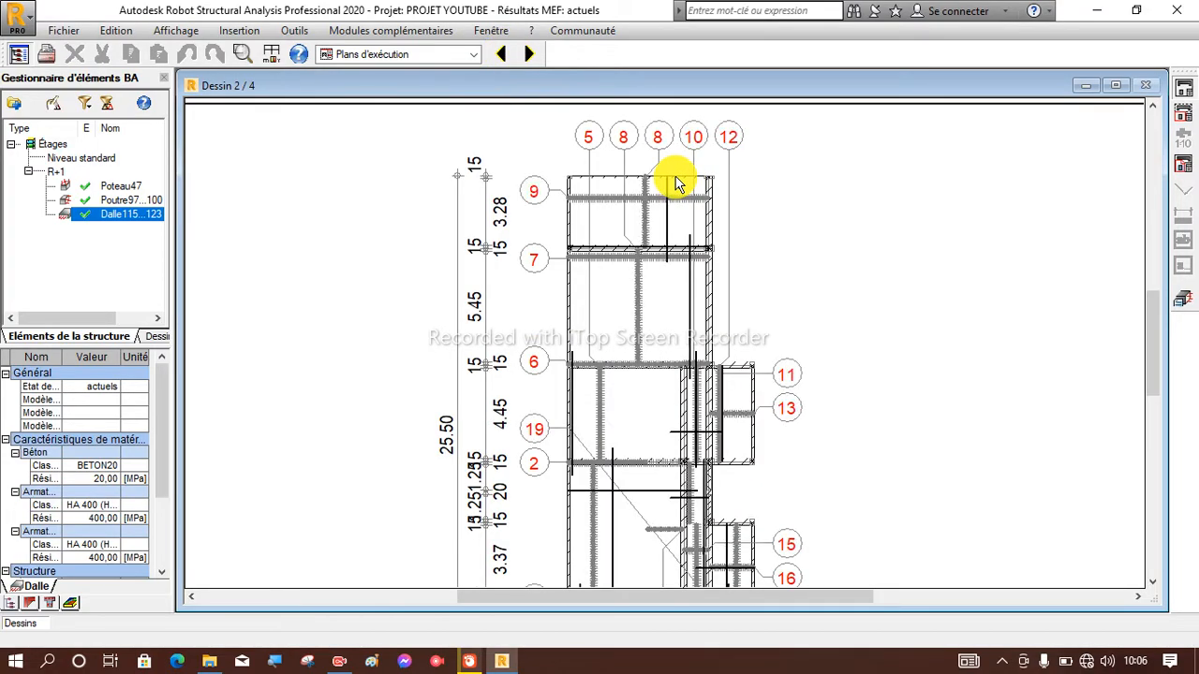
scroll(679, 183, down, 3)
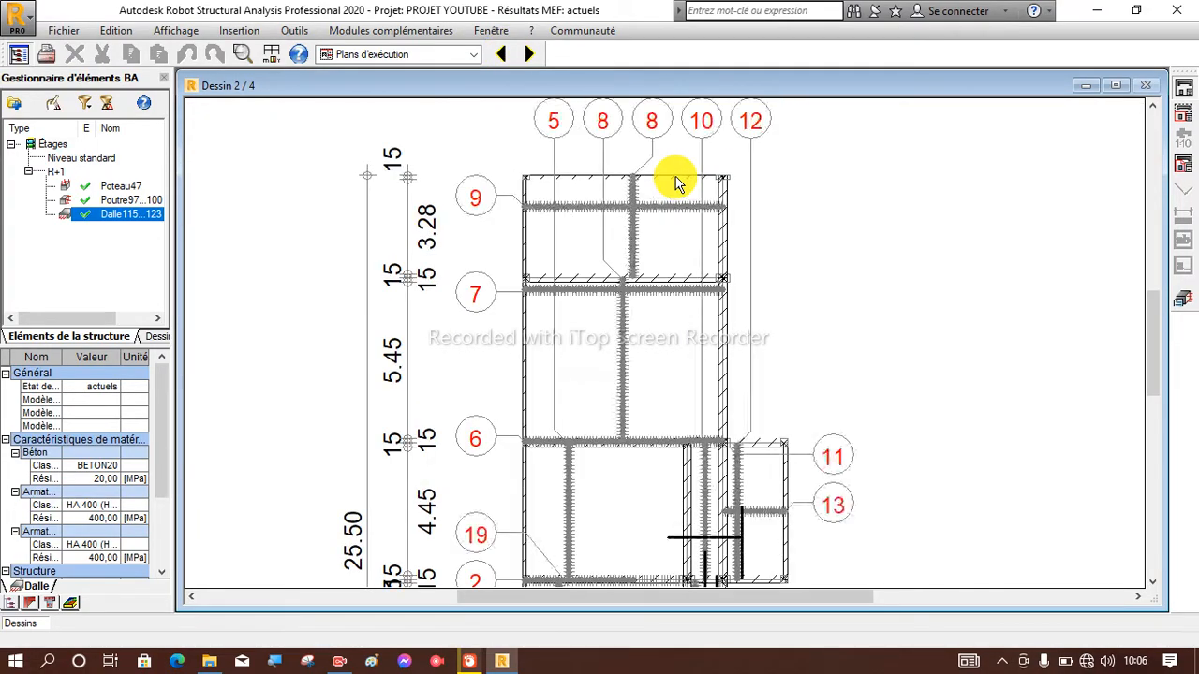
scroll(676, 181, down, 4)
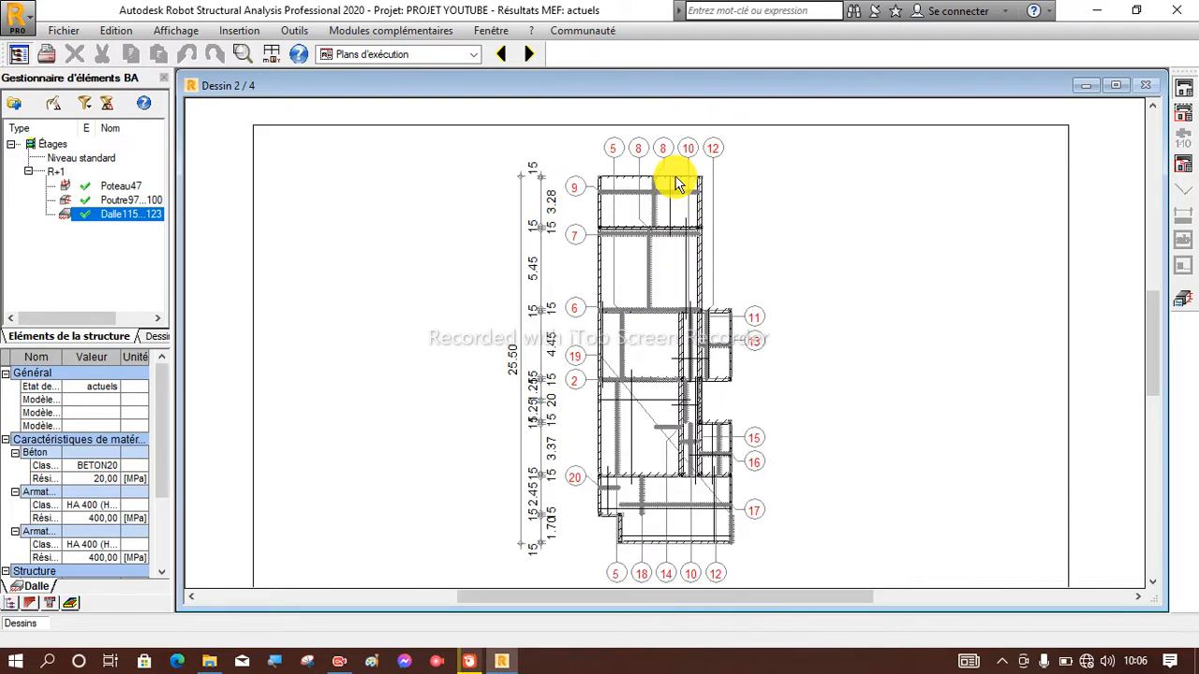
scroll(680, 562, up, 4)
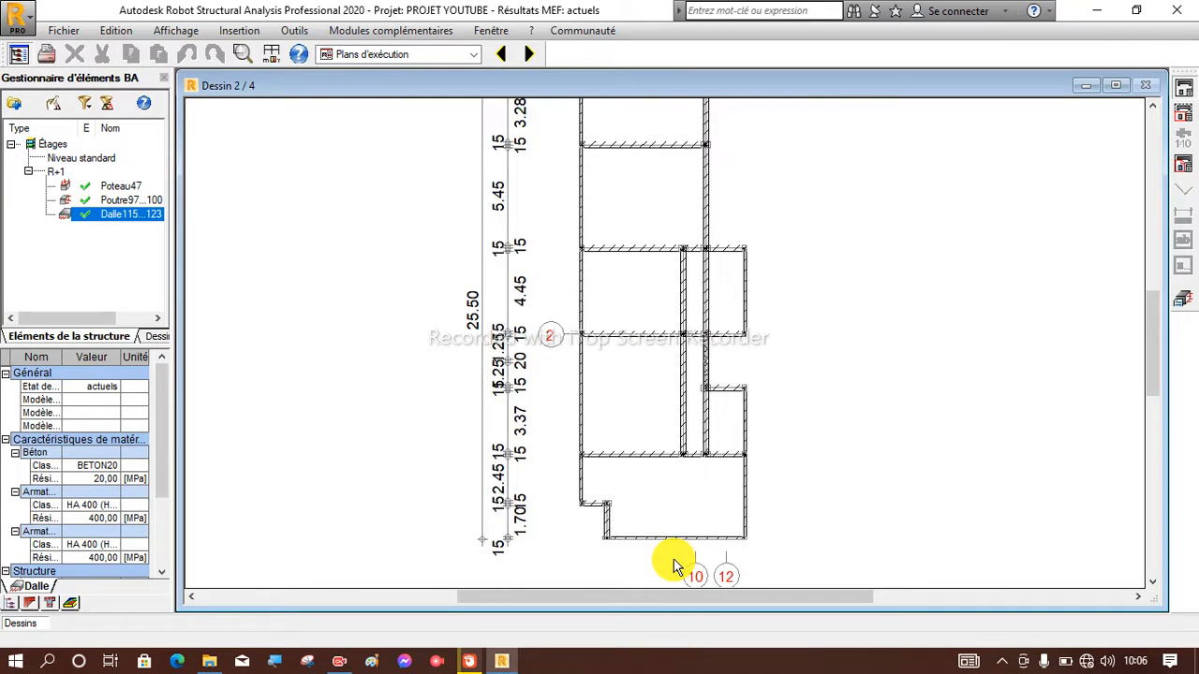
scroll(629, 541, up, 2)
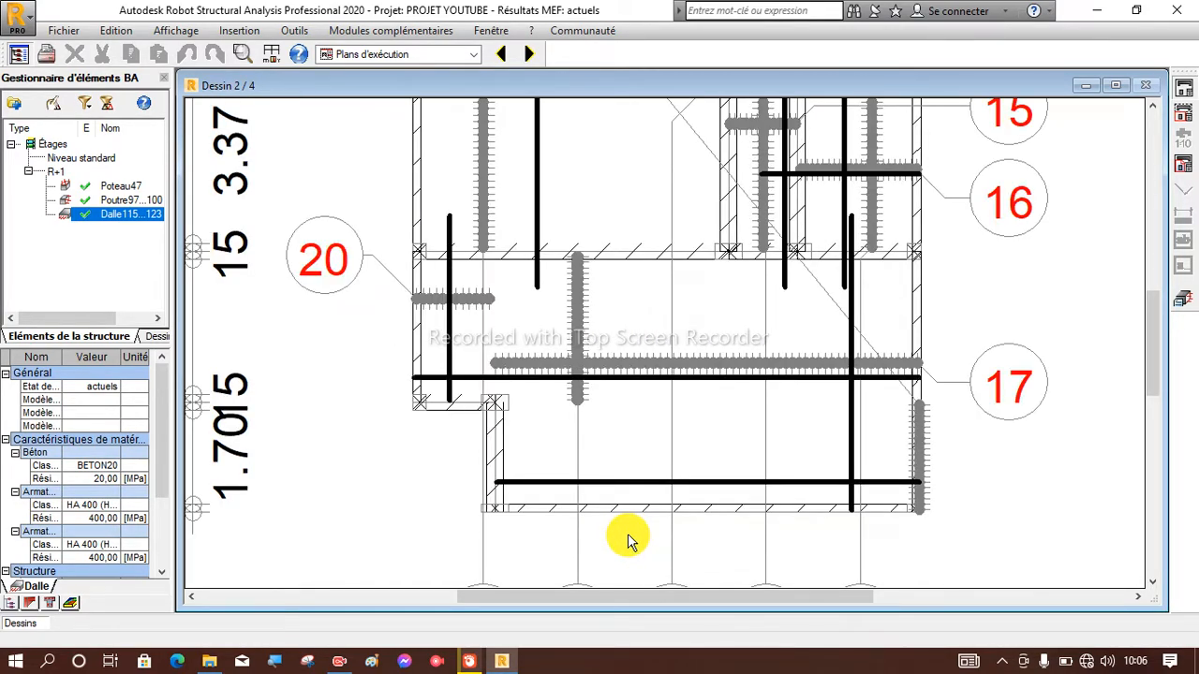
scroll(630, 541, up, 3)
scroll(476, 434, down, 4)
scroll(476, 434, down, 5)
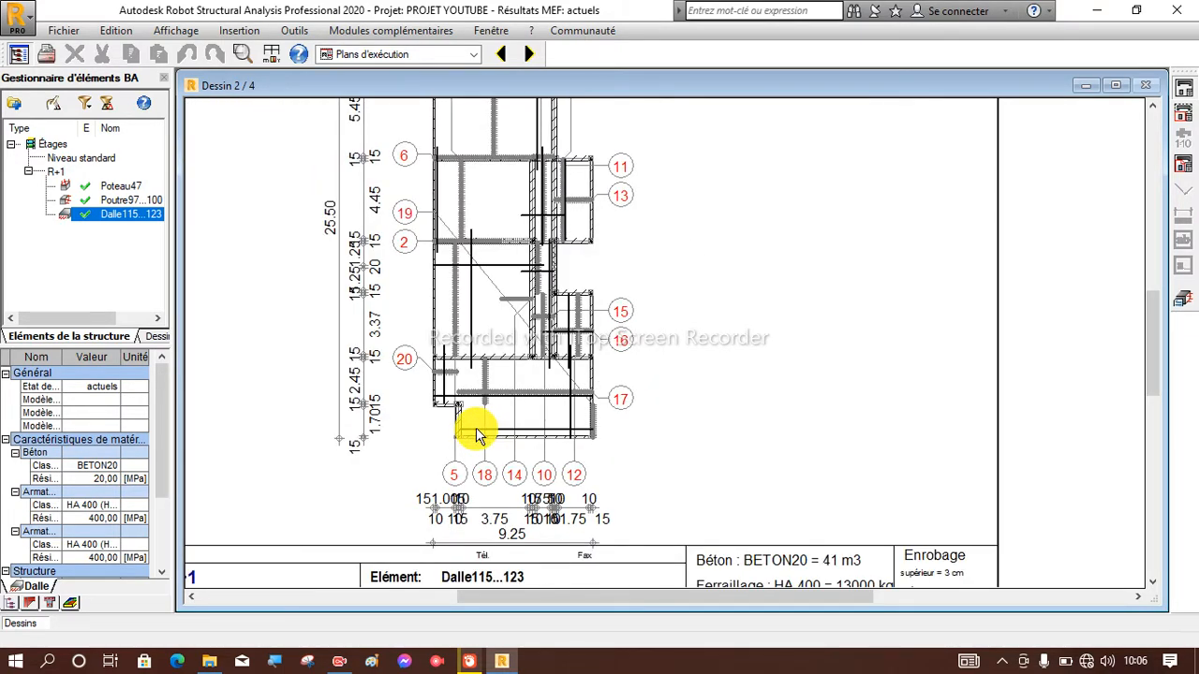
scroll(506, 520, up, 4)
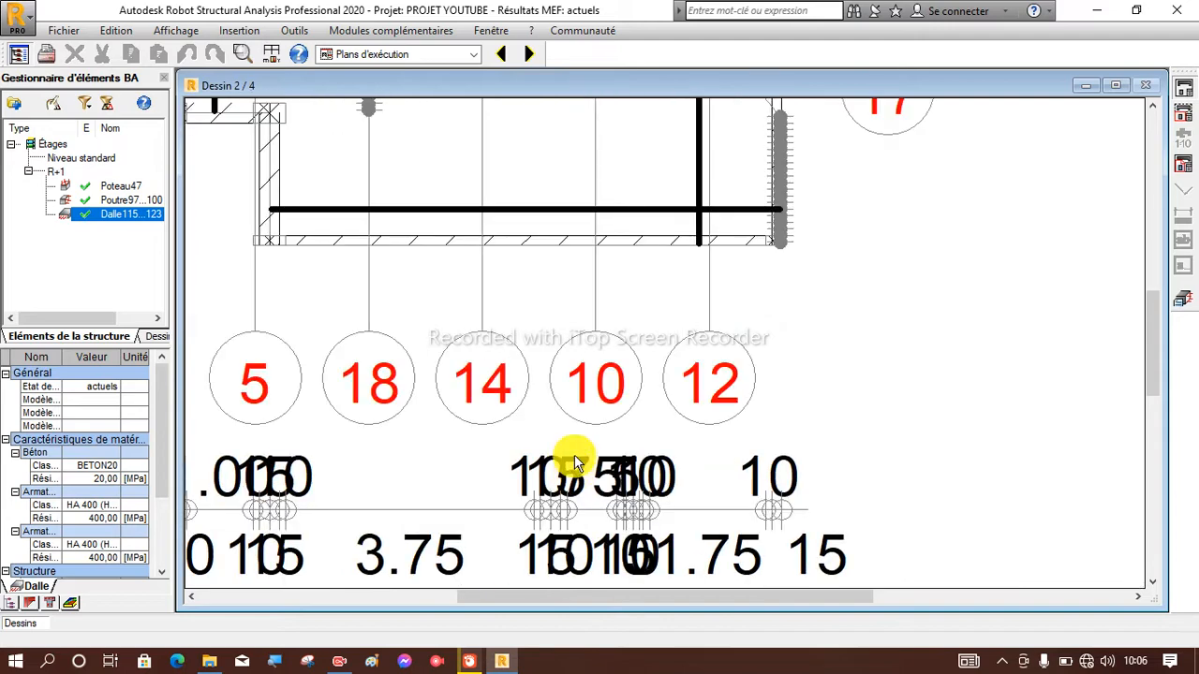
scroll(575, 464, down, 4)
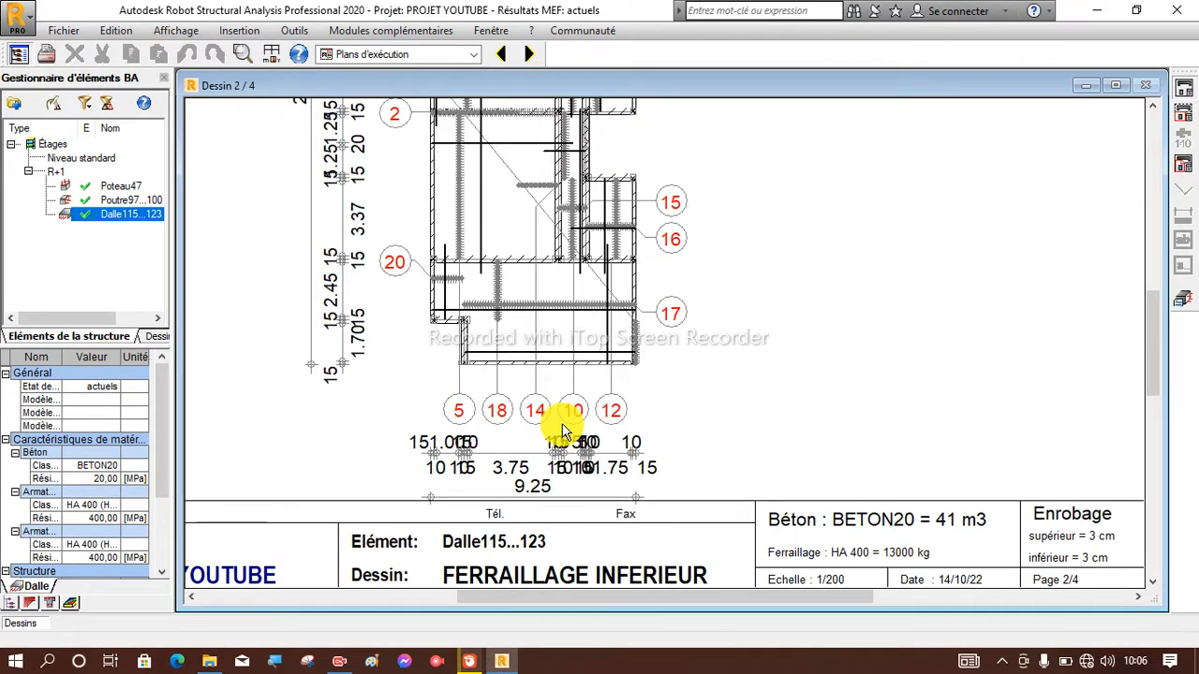
scroll(562, 431, down, 3)
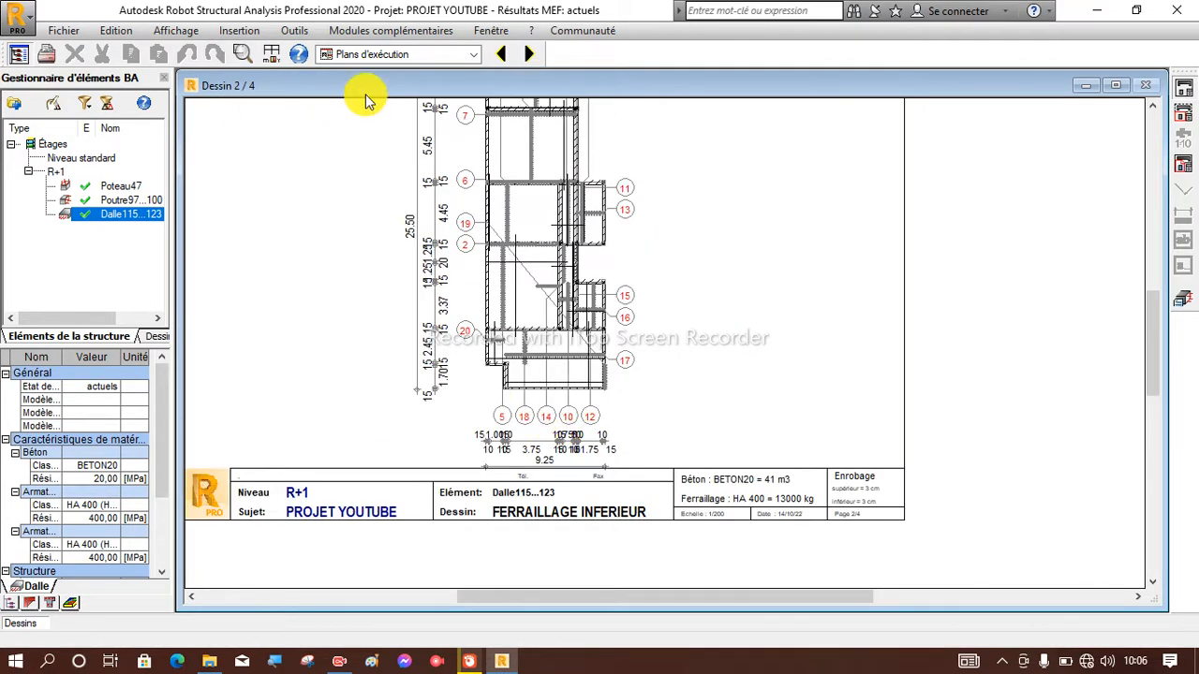
Check the bar diameters and lengths in the schedule on the slab's NOMENCLATURE sheet.
click(530, 54)
click(532, 54)
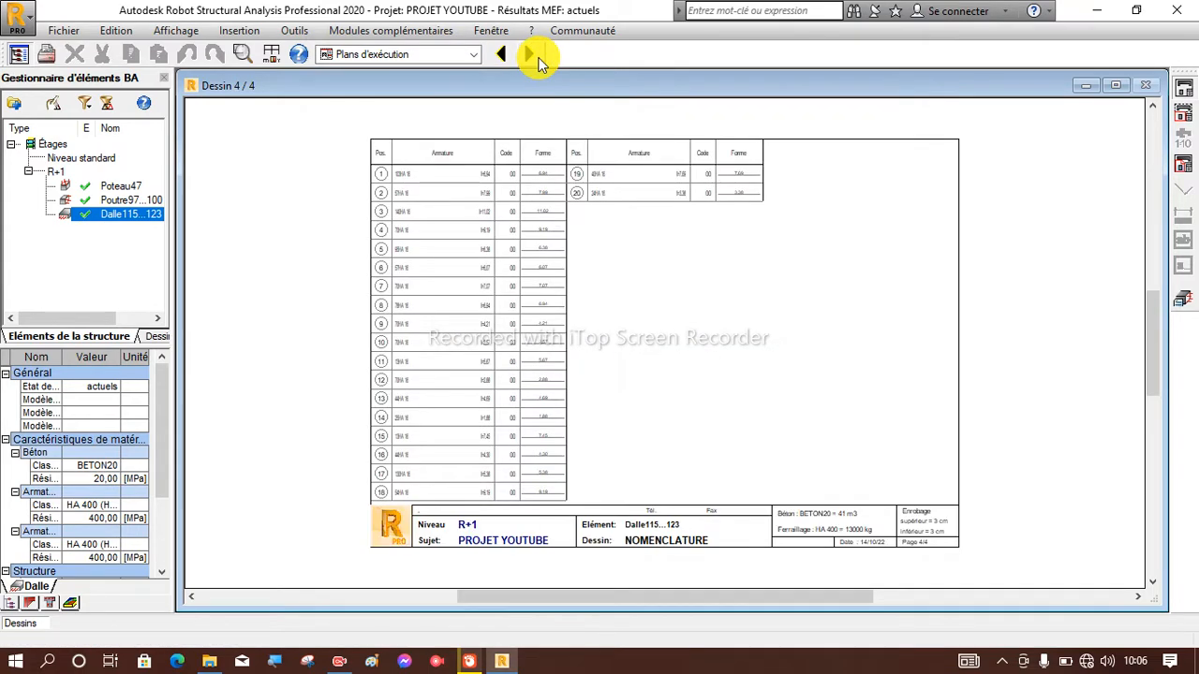
scroll(436, 254, up, 3)
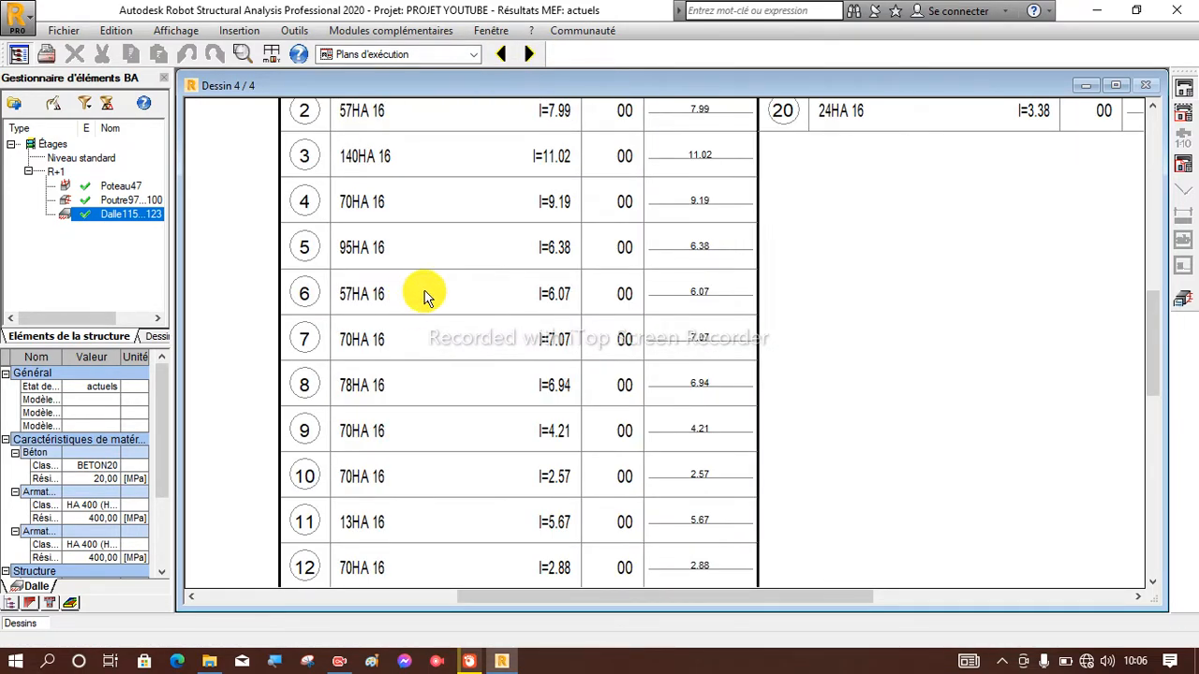
scroll(417, 289, down, 3)
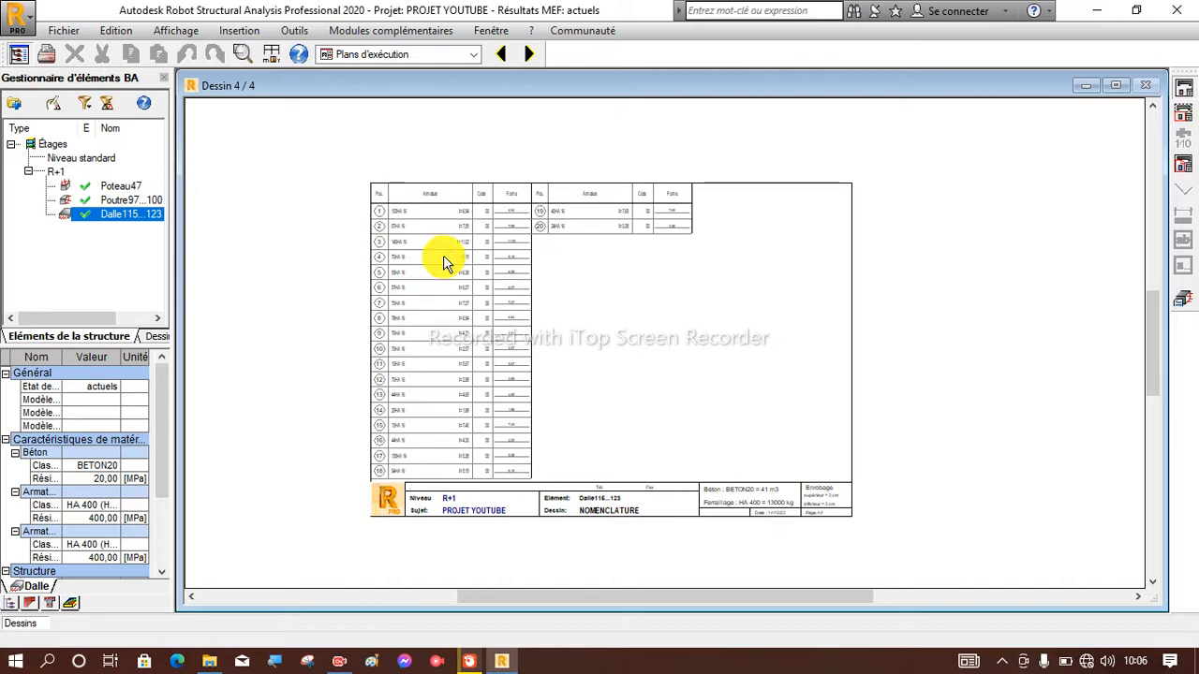
Examine the bar layout, position marks and dimensions across the slab panels on the FERRAILLAGE SUPERIEUR sheet.
click(496, 55)
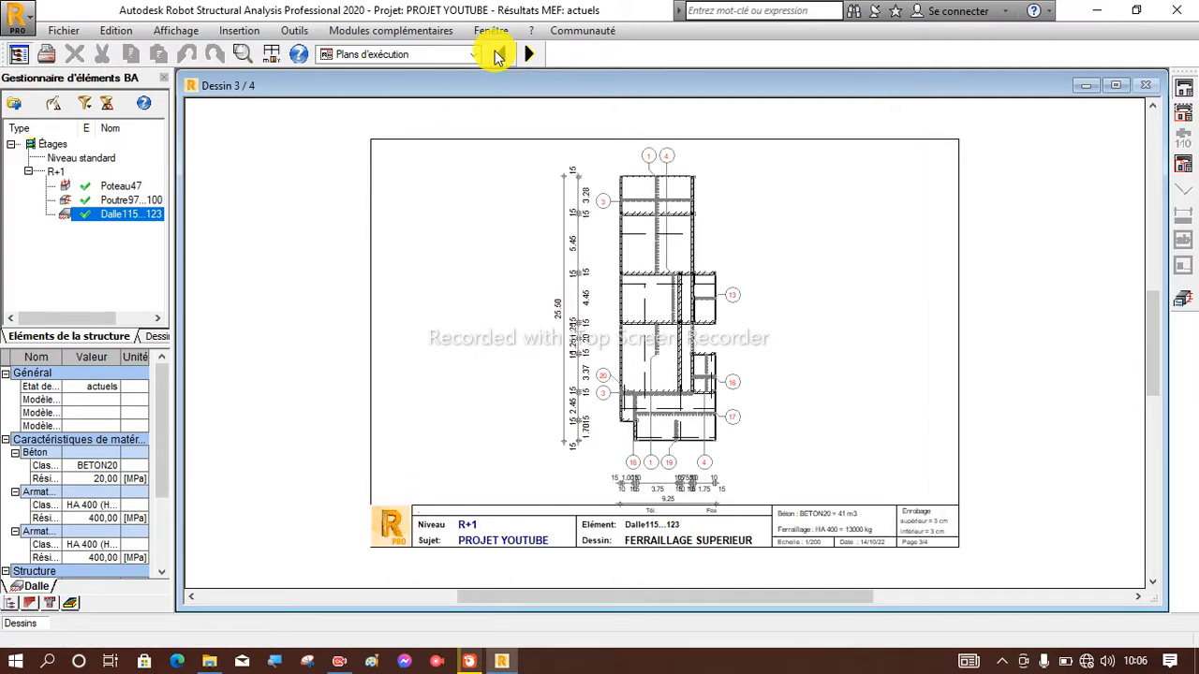
scroll(634, 173, up, 2)
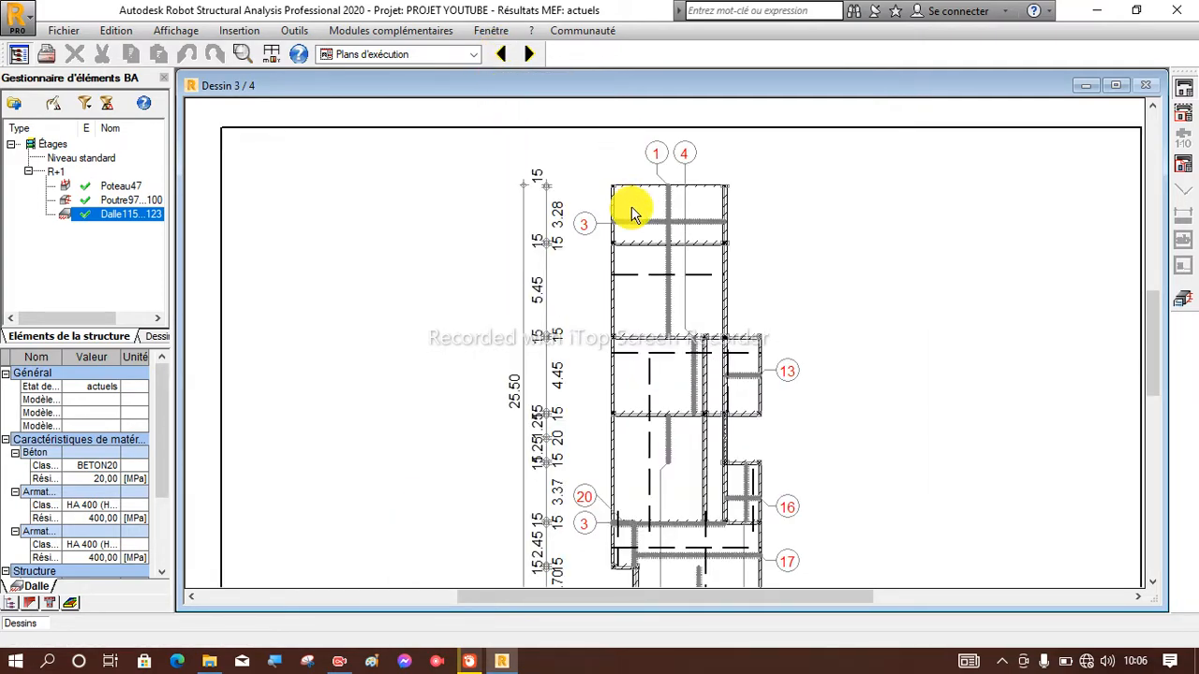
scroll(634, 216, up, 1)
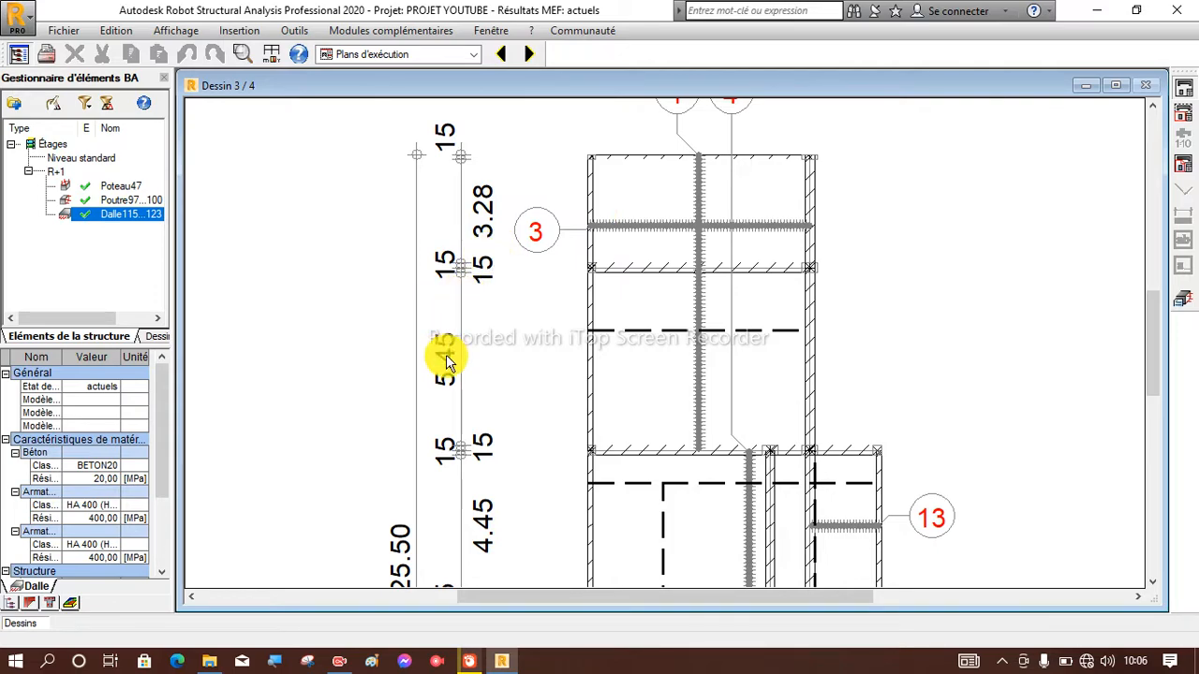
scroll(460, 435, down, 1)
scroll(572, 281, down, 3)
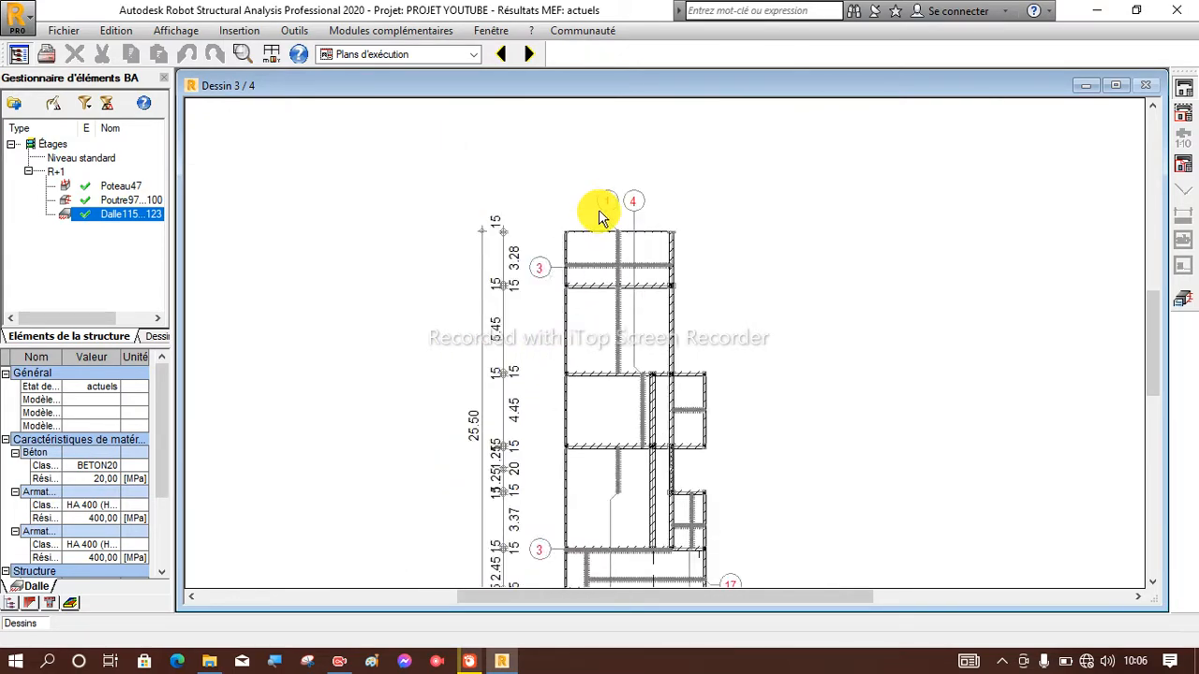
scroll(616, 559, up, 3)
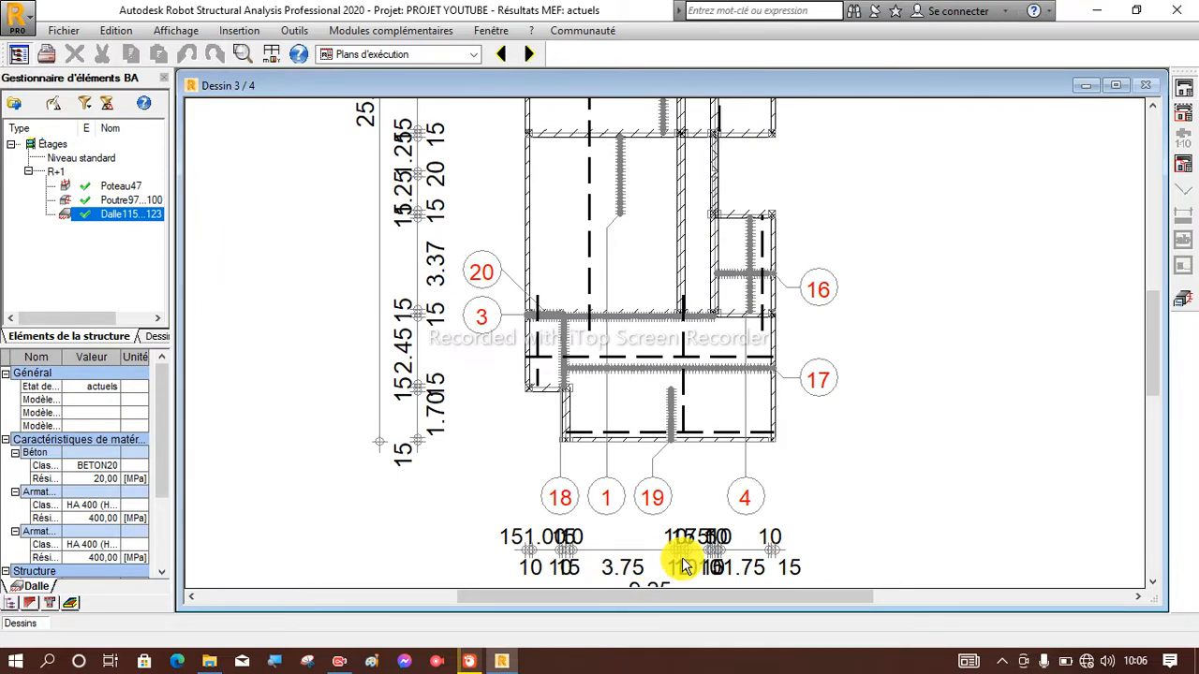
scroll(609, 509, down, 2)
scroll(604, 514, down, 1)
scroll(617, 239, up, 4)
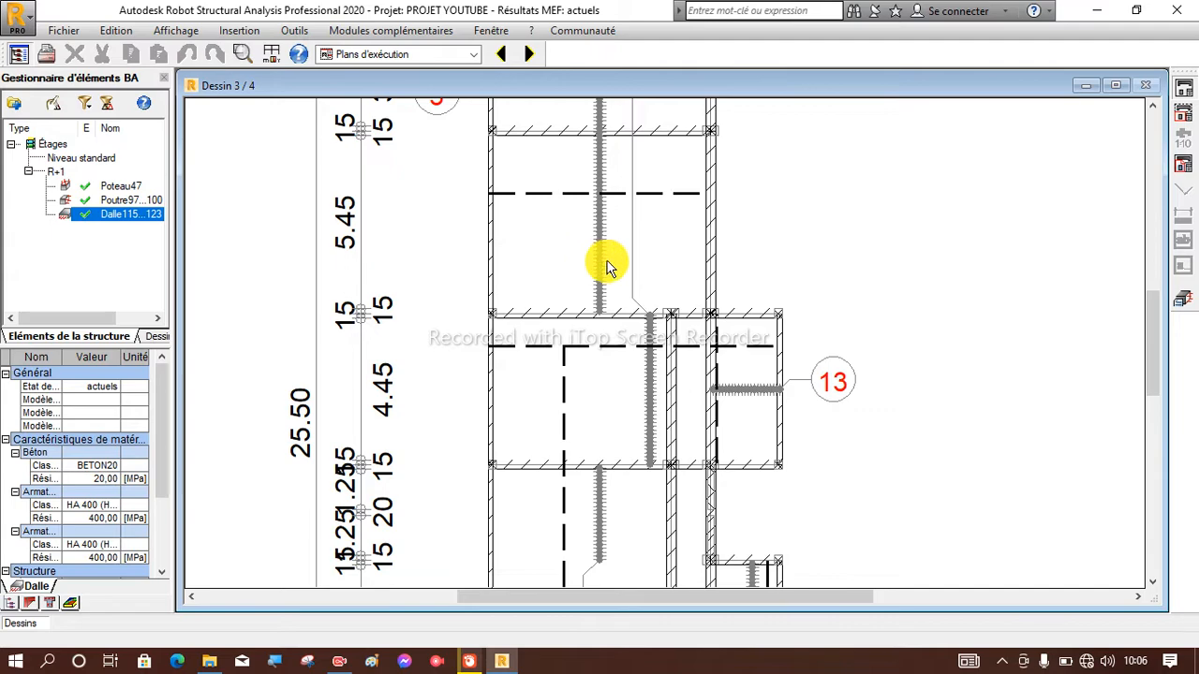
scroll(548, 375, down, 1)
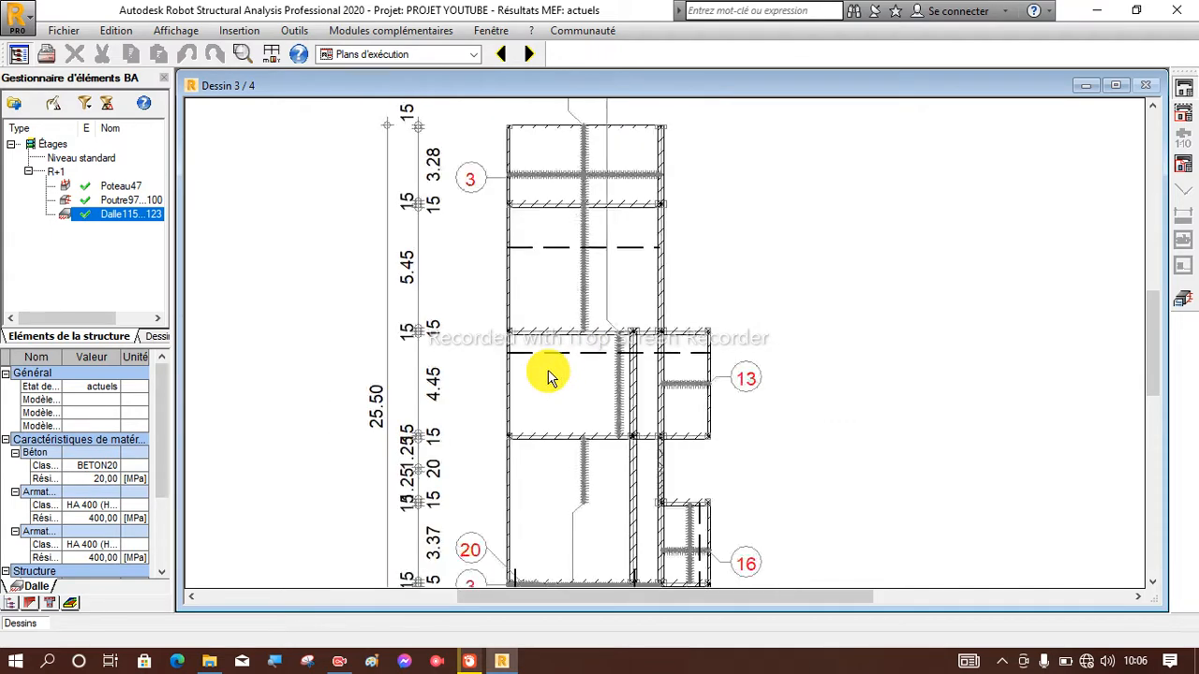
scroll(548, 374, down, 1)
scroll(571, 312, down, 2)
scroll(568, 305, up, 2)
scroll(577, 429, up, 2)
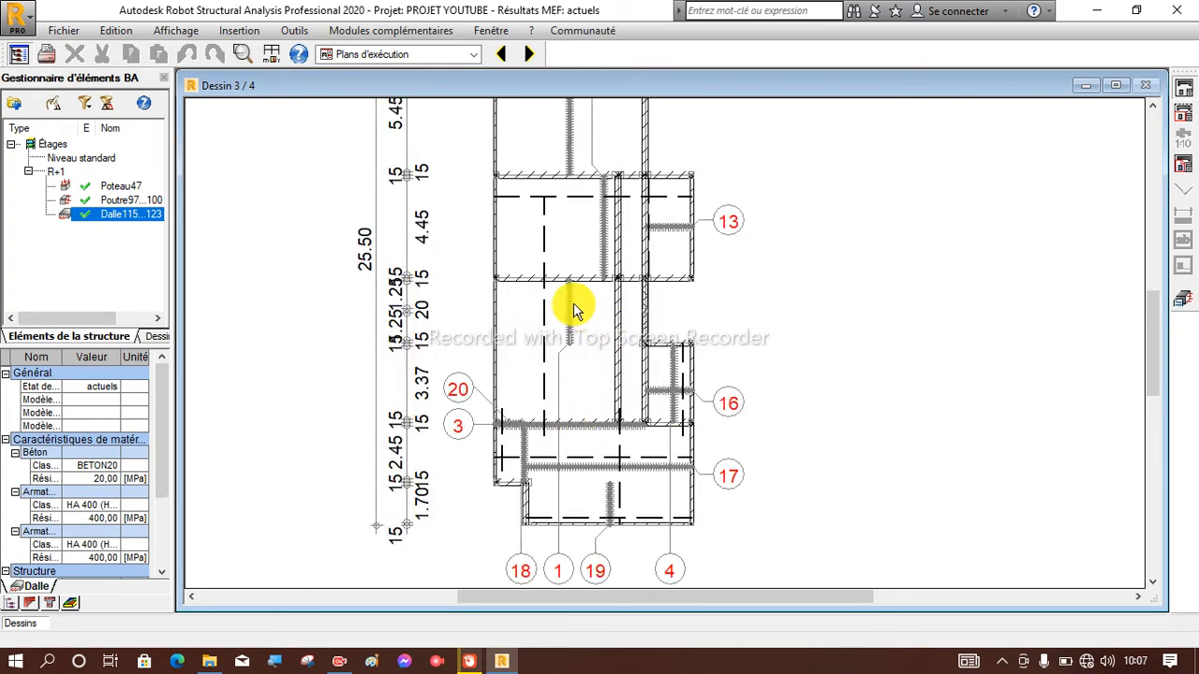
scroll(574, 309, down, 2)
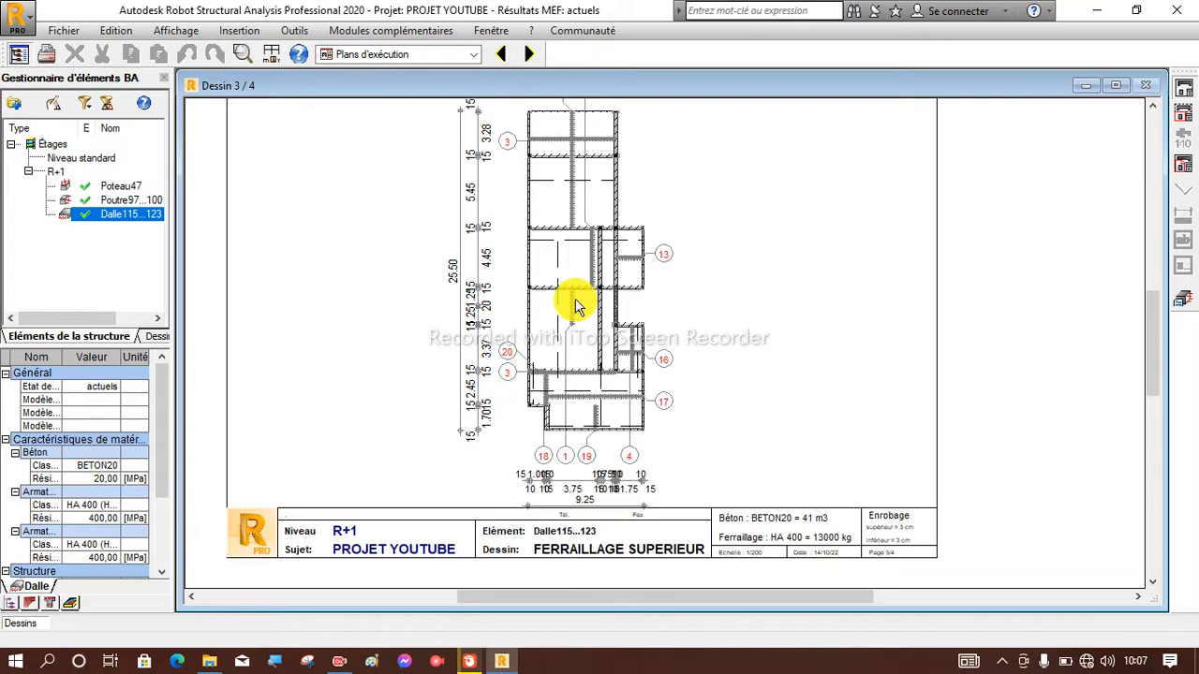
scroll(607, 288, down, 2)
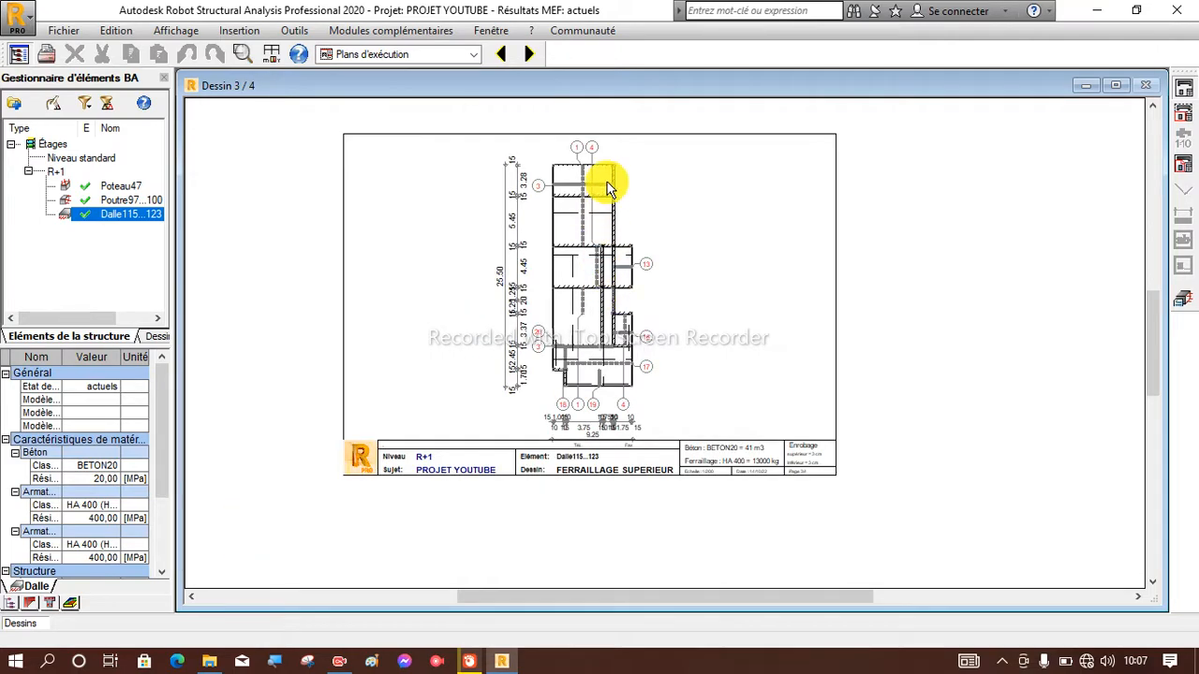
scroll(607, 129, up, 1)
scroll(587, 133, up, 1)
scroll(587, 133, down, 2)
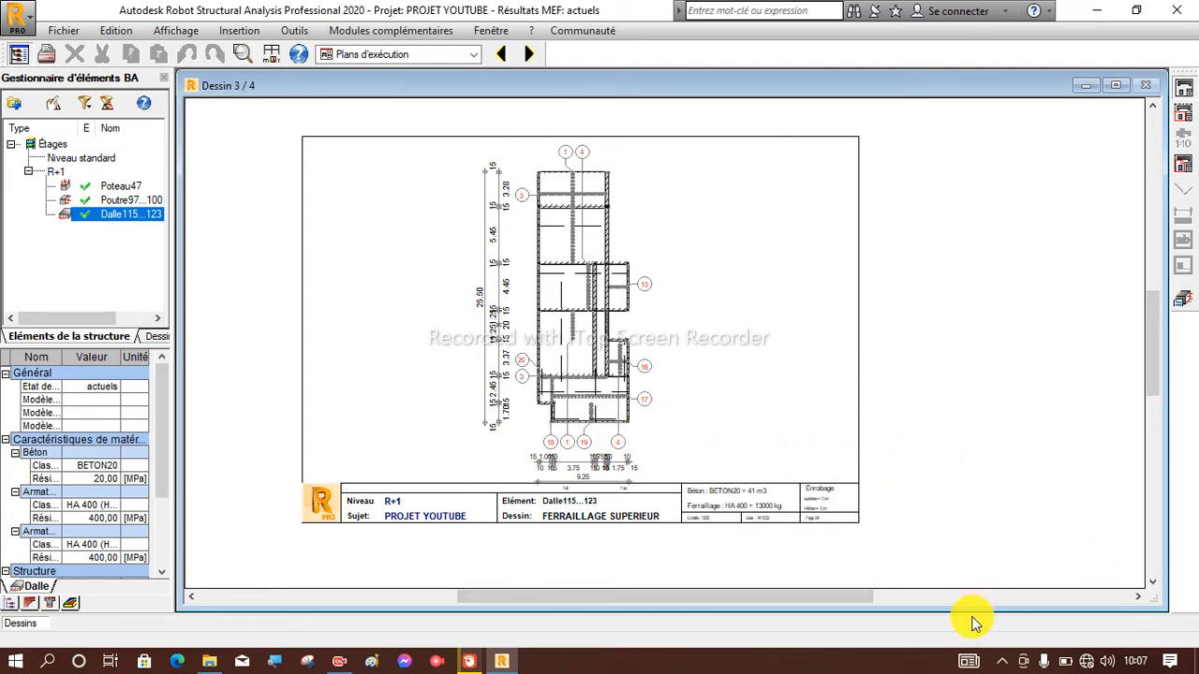
scroll(588, 277, up, 2)
scroll(570, 331, down, 3)
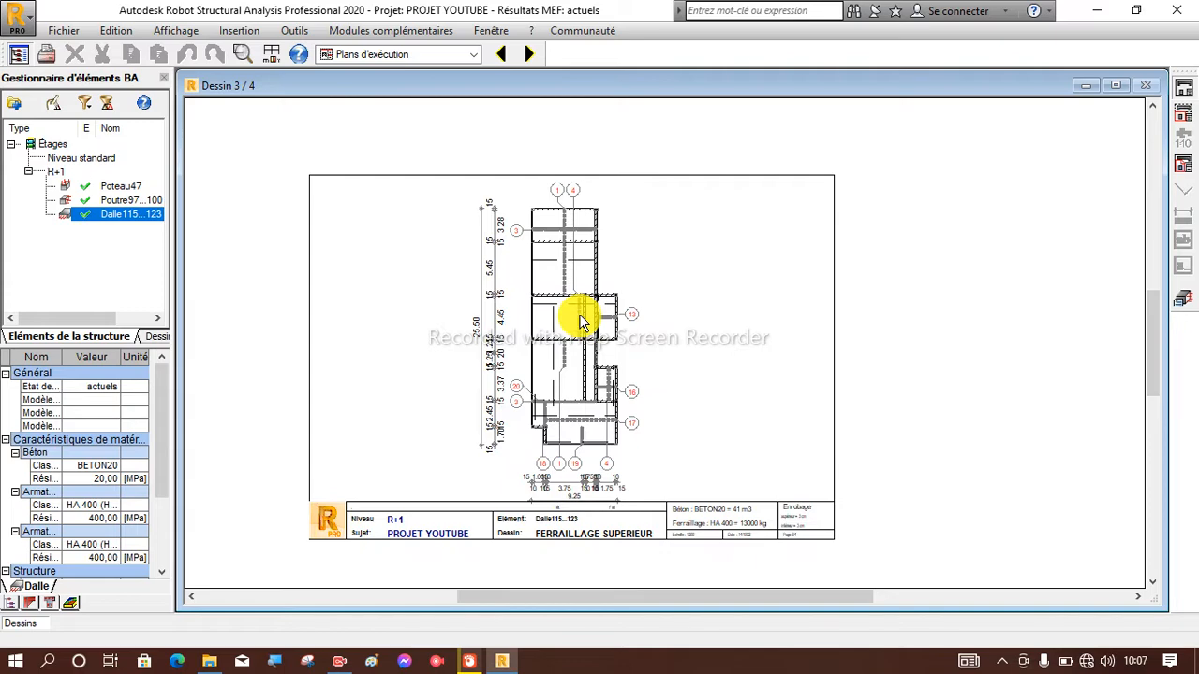
scroll(581, 321, up, 3)
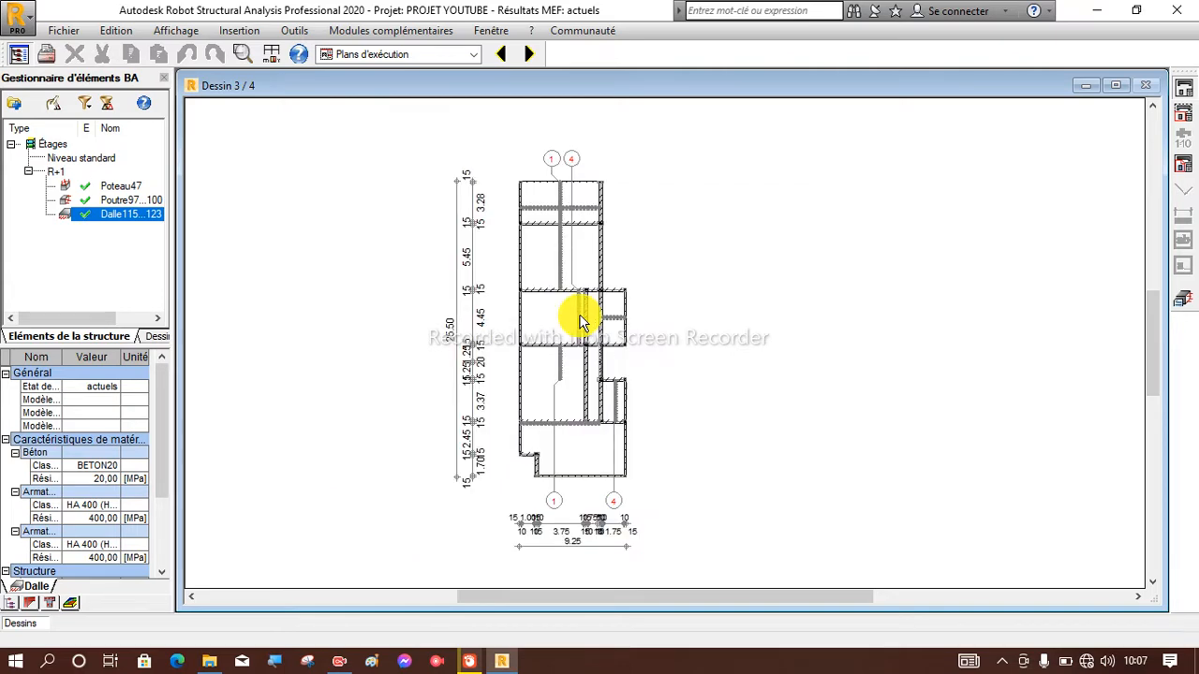
scroll(562, 206, down, 4)
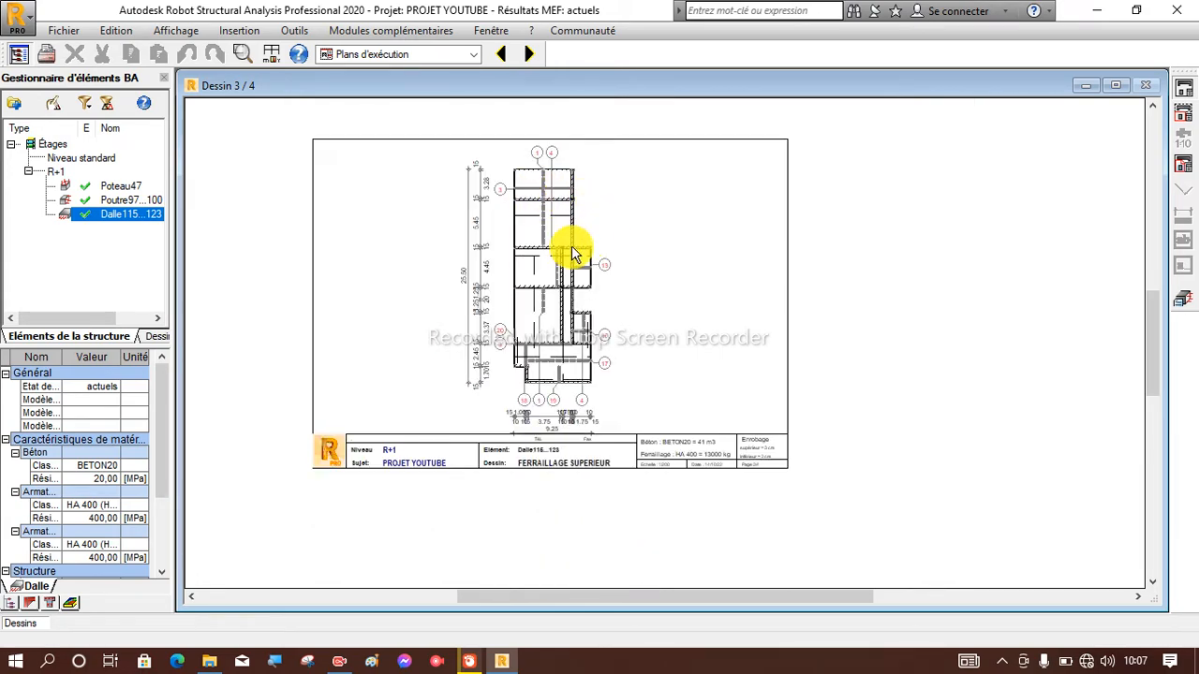
Print all the slab's execution drawings with Microsoft Print to PDF, saving the file on the desktop as Dalle feraillaige.
scroll(562, 247, down, 1)
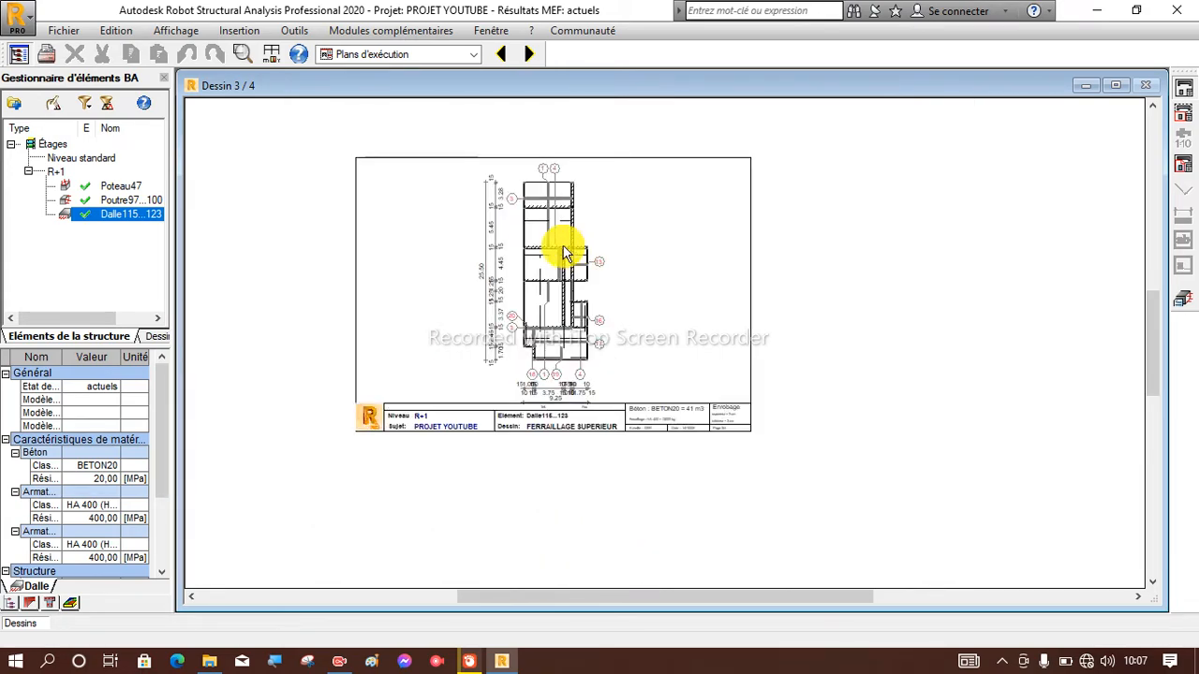
click(49, 62)
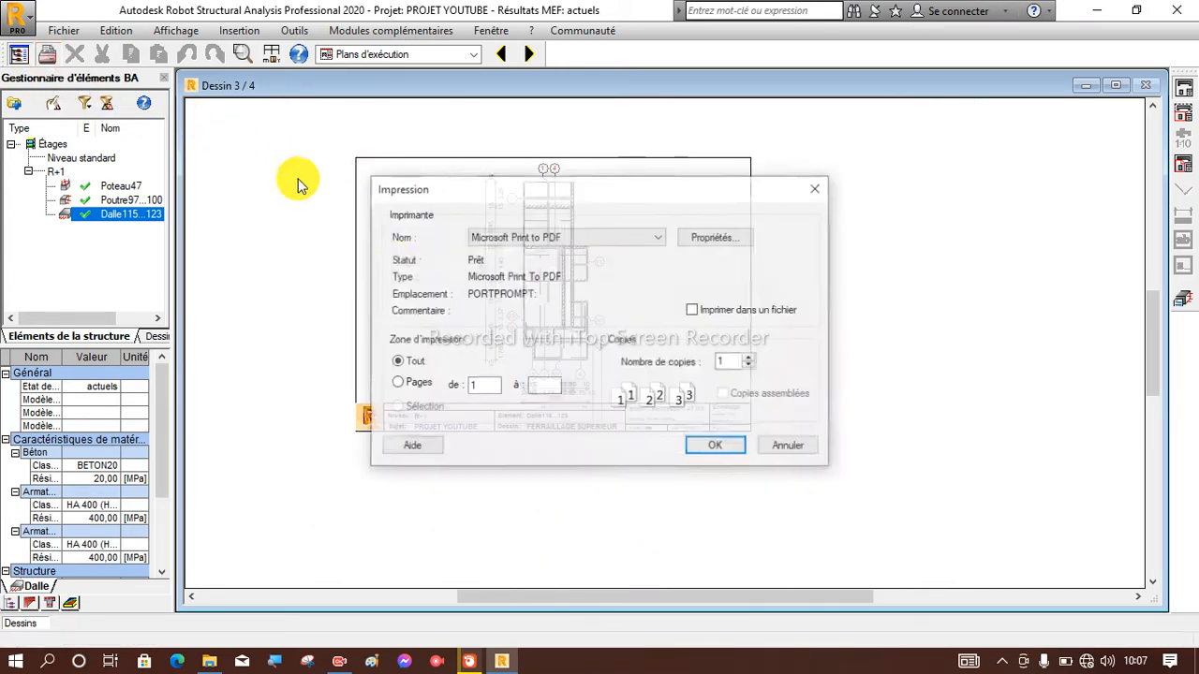
click(724, 443)
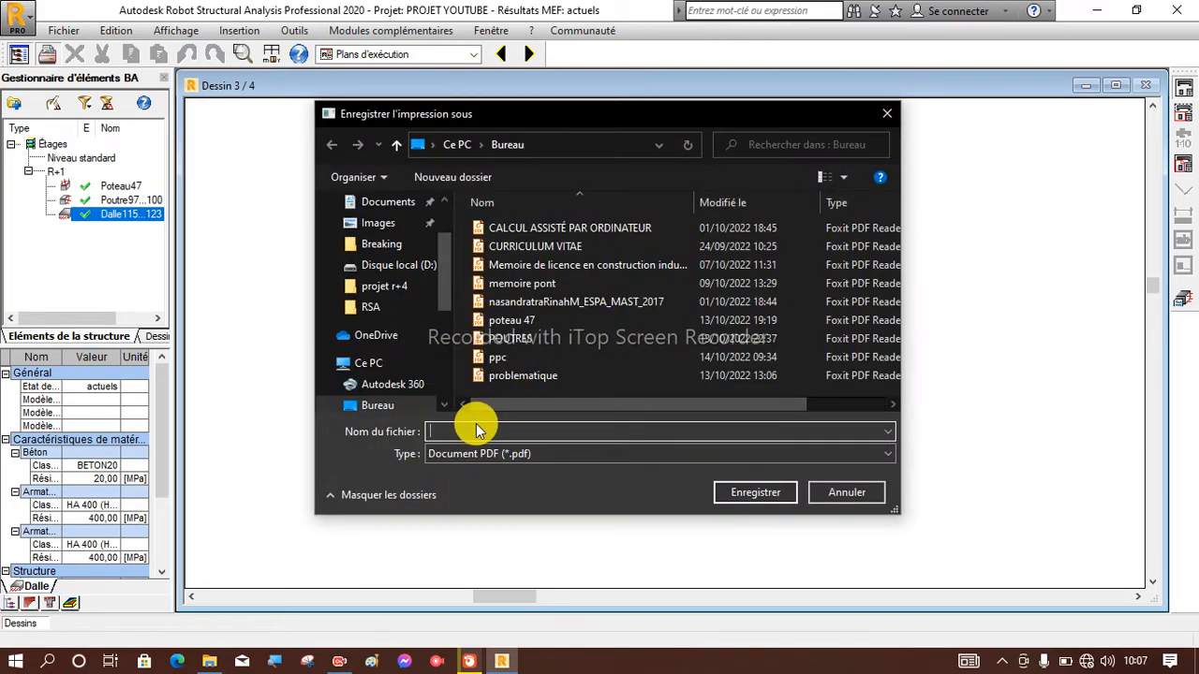
text(Dalle feraillaige)
click(750, 501)
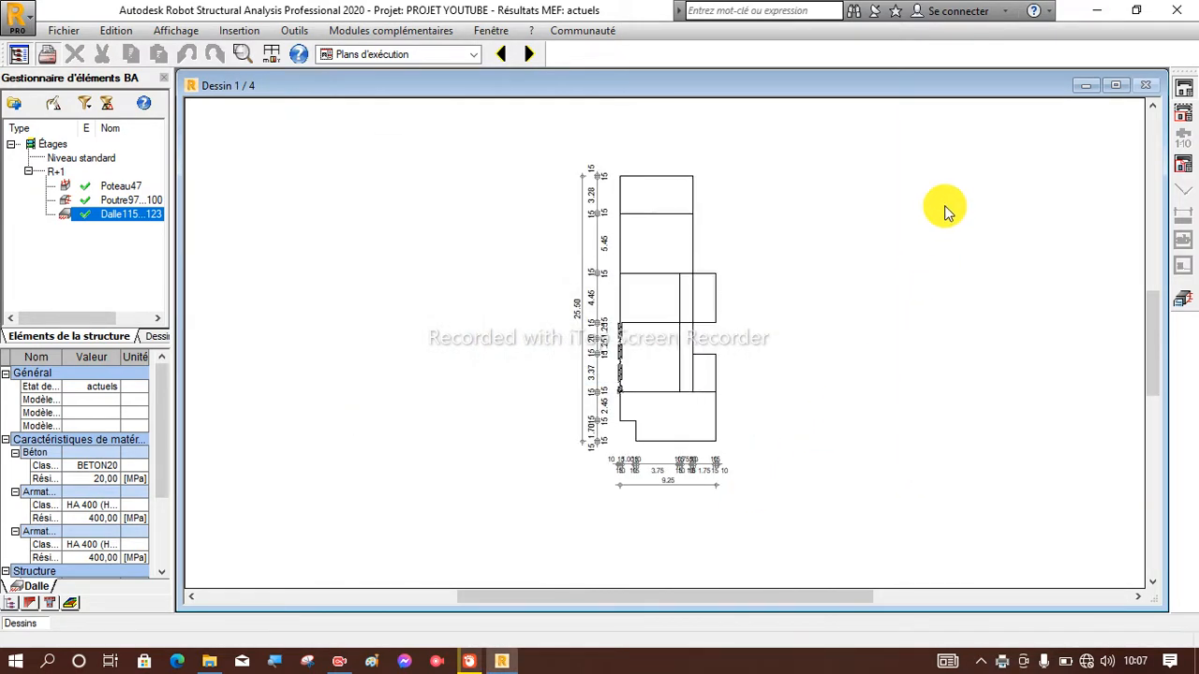
Open the Dalle feraillaige PDF from the desktop in Foxit PDF Reader and examine its reinforcement plans and bar schedule.
click(1099, 17)
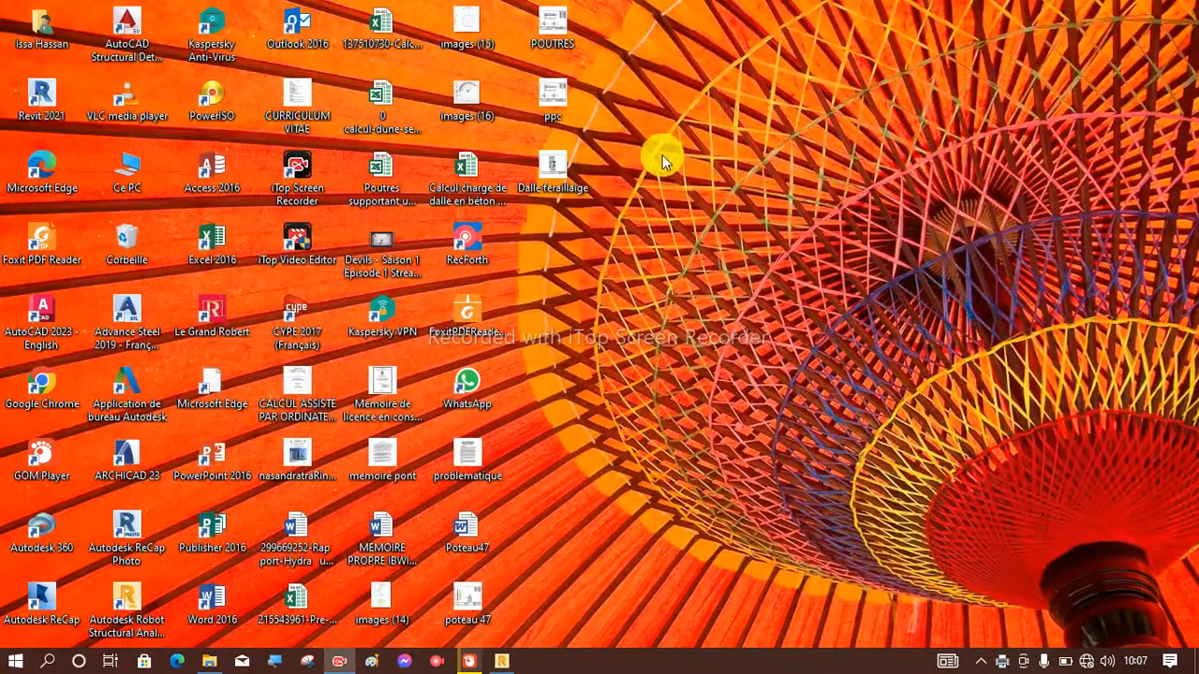
double_click(551, 174)
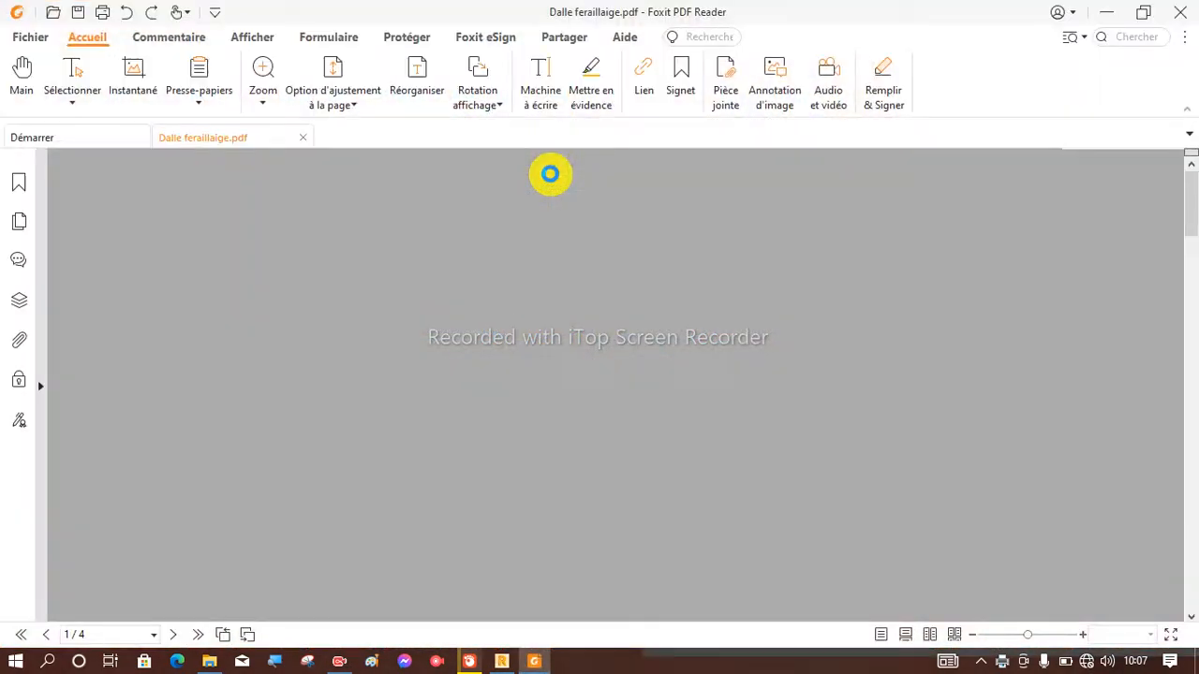
scroll(570, 388, down, 5)
scroll(576, 400, down, 5)
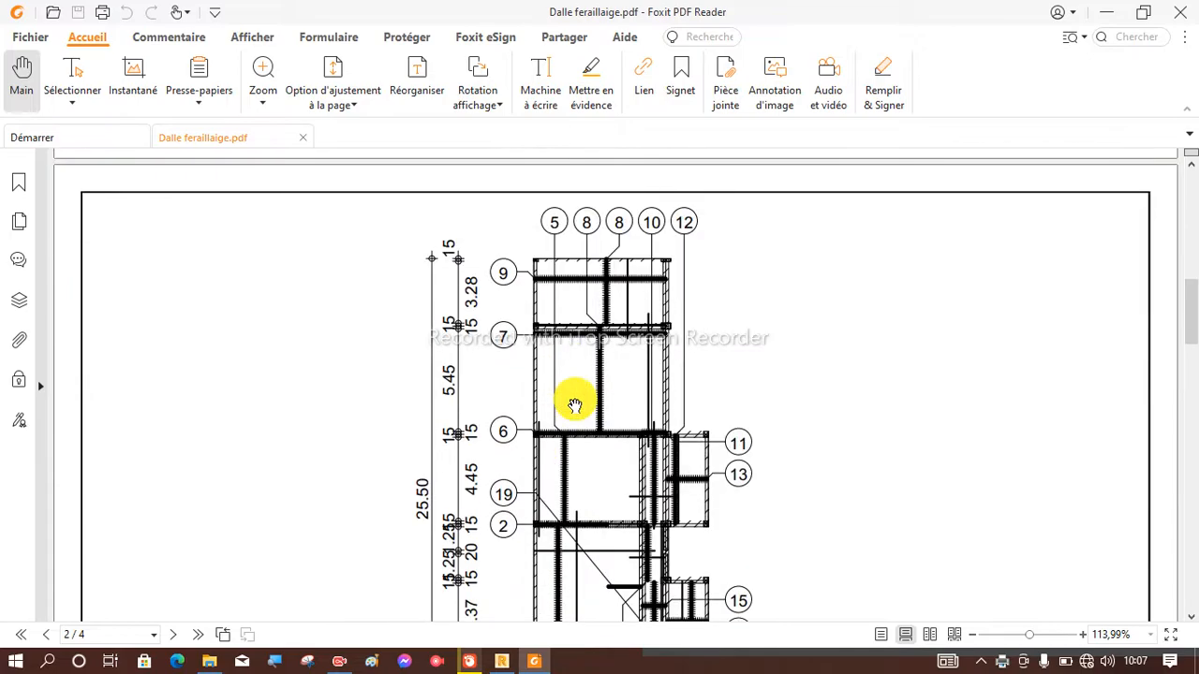
scroll(575, 405, down, 15)
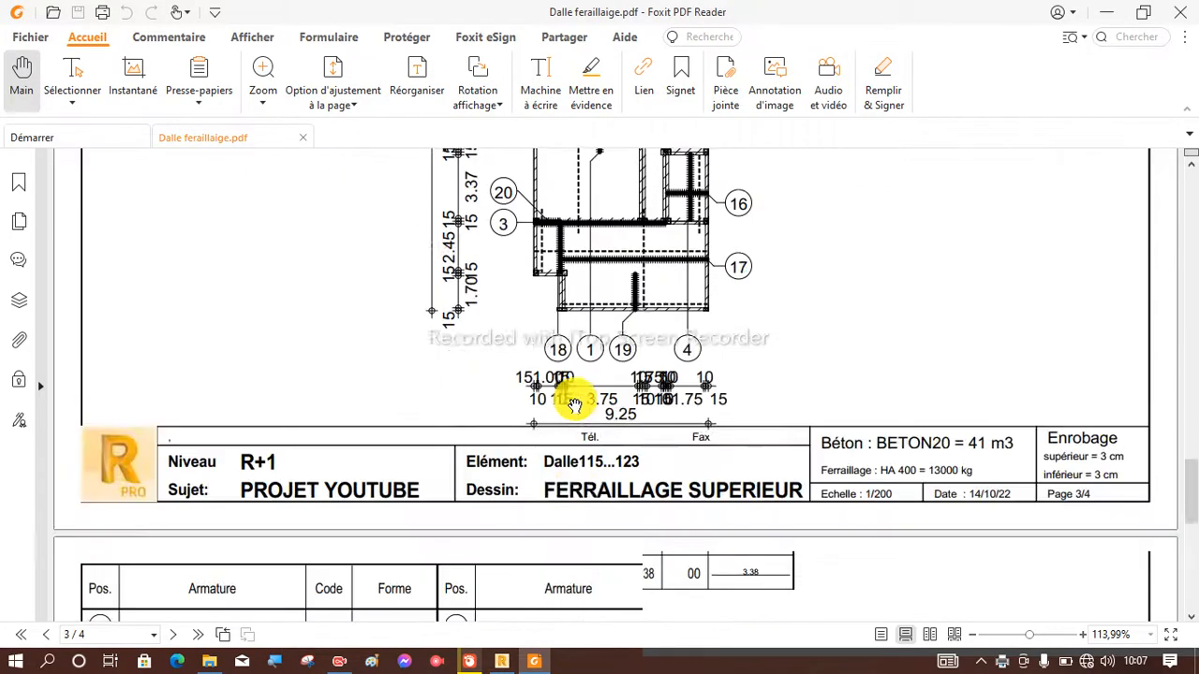
scroll(576, 400, down, 3)
scroll(574, 401, up, 6)
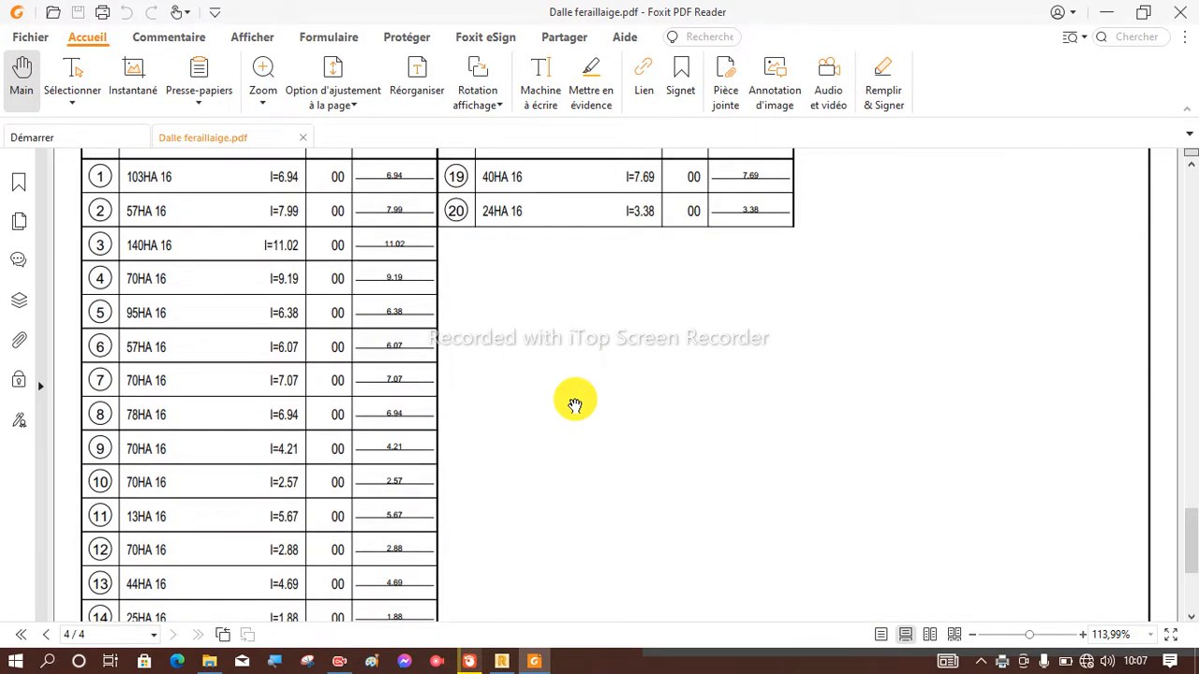
scroll(575, 404, up, 5)
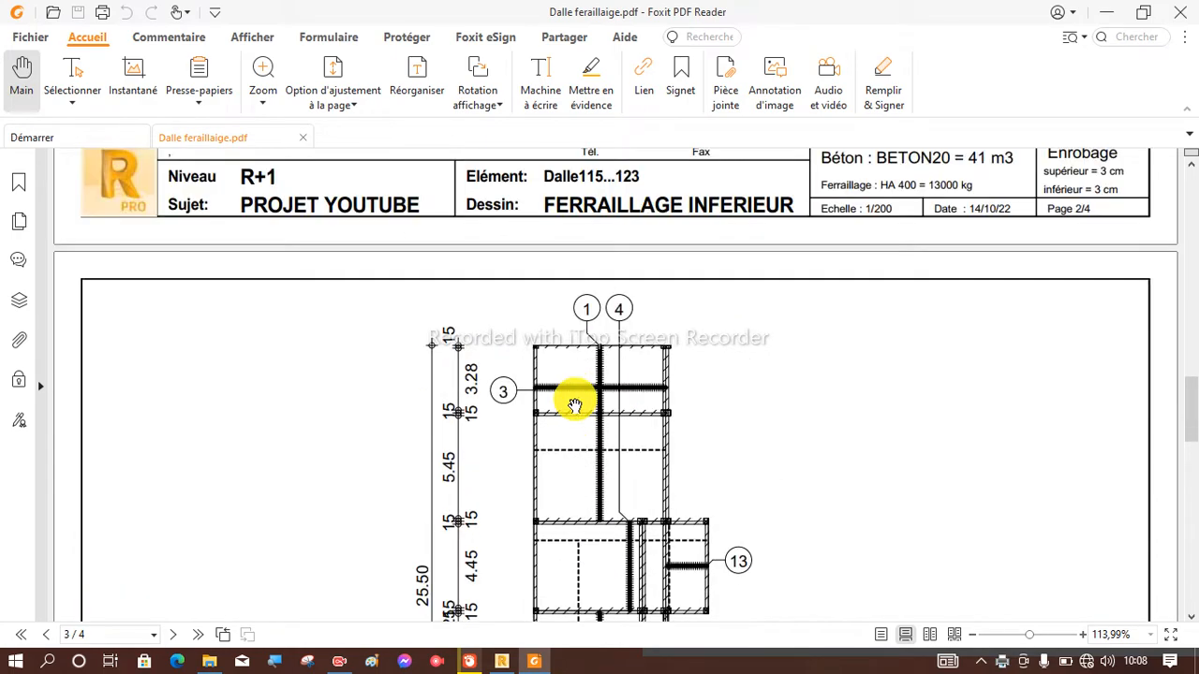
scroll(575, 405, up, 10)
scroll(575, 403, down, 5)
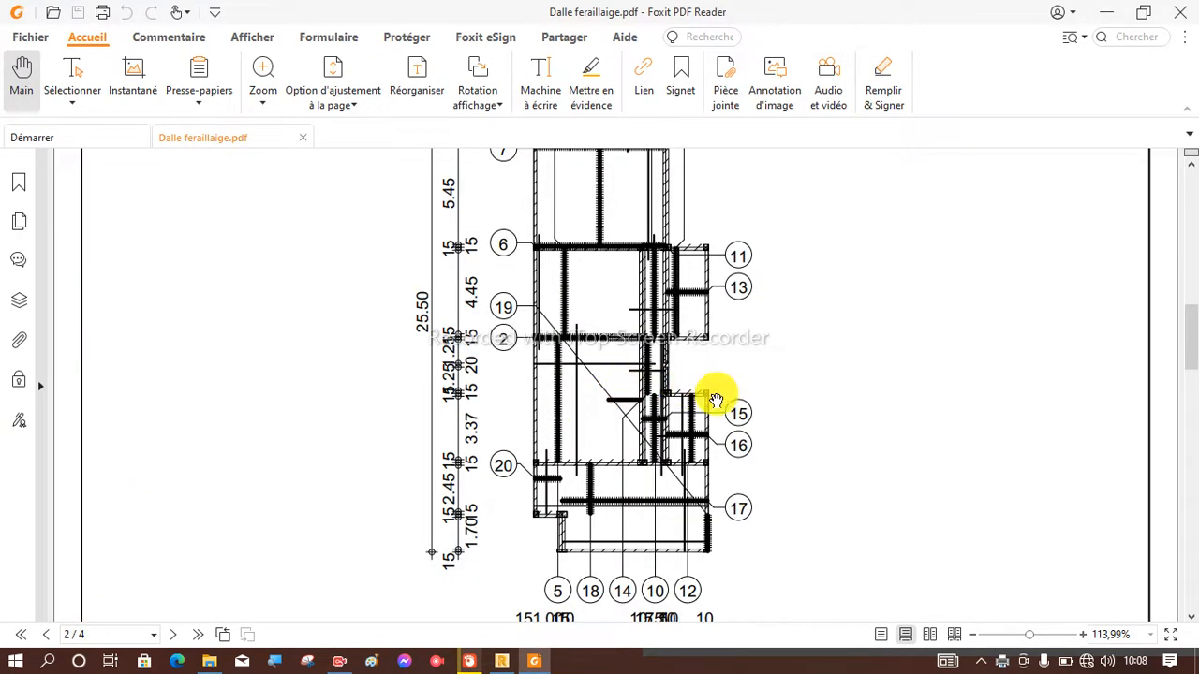